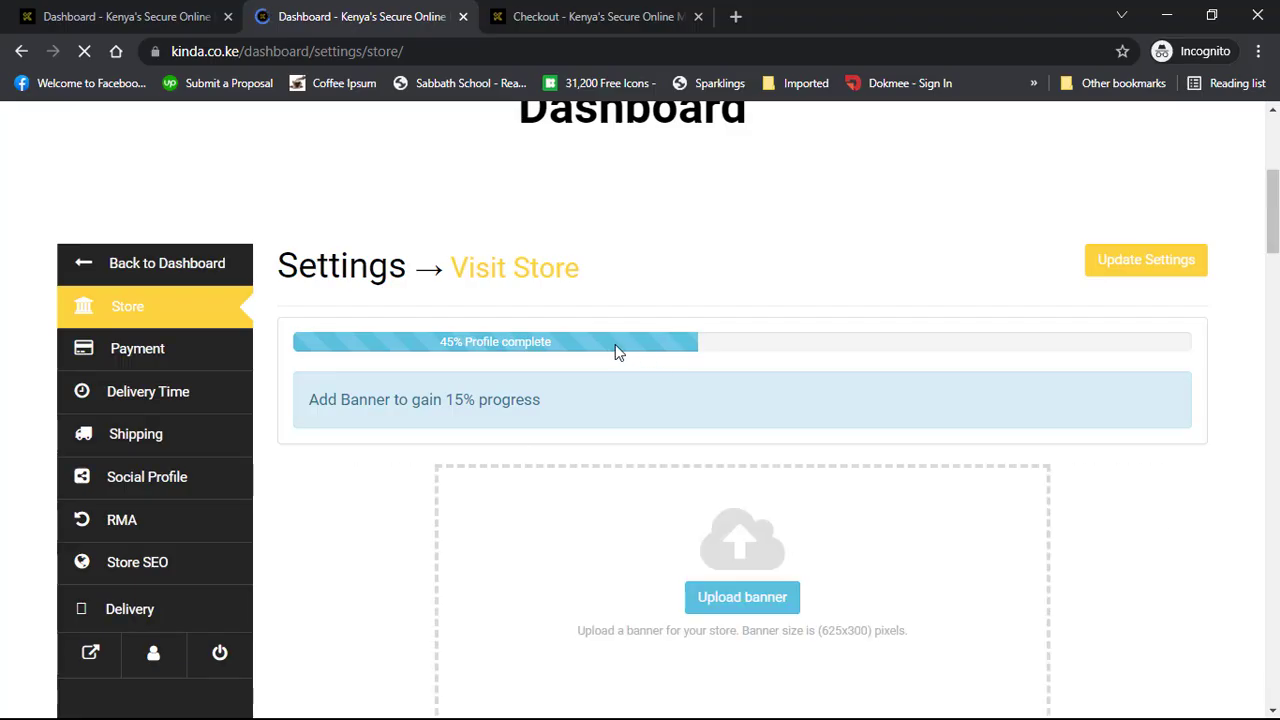
Scroll down the Store settings page to the banner section.
drag(608, 351, 427, 350)
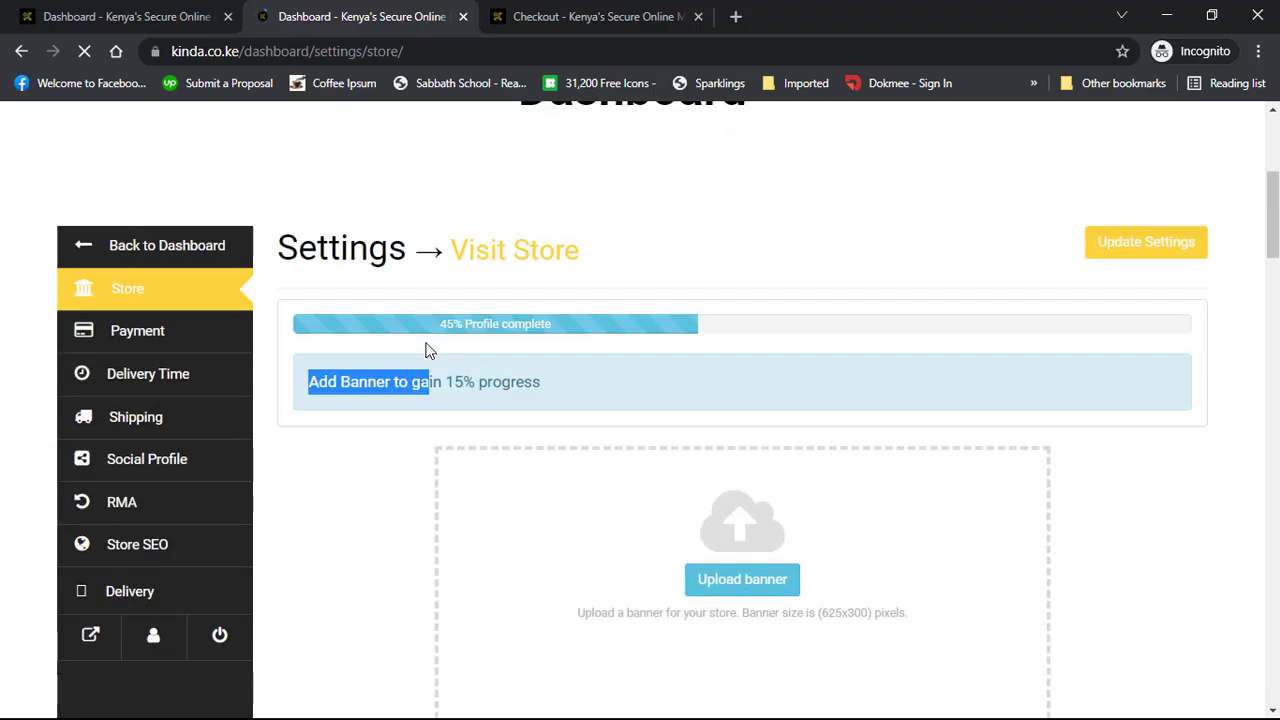
click(555, 390)
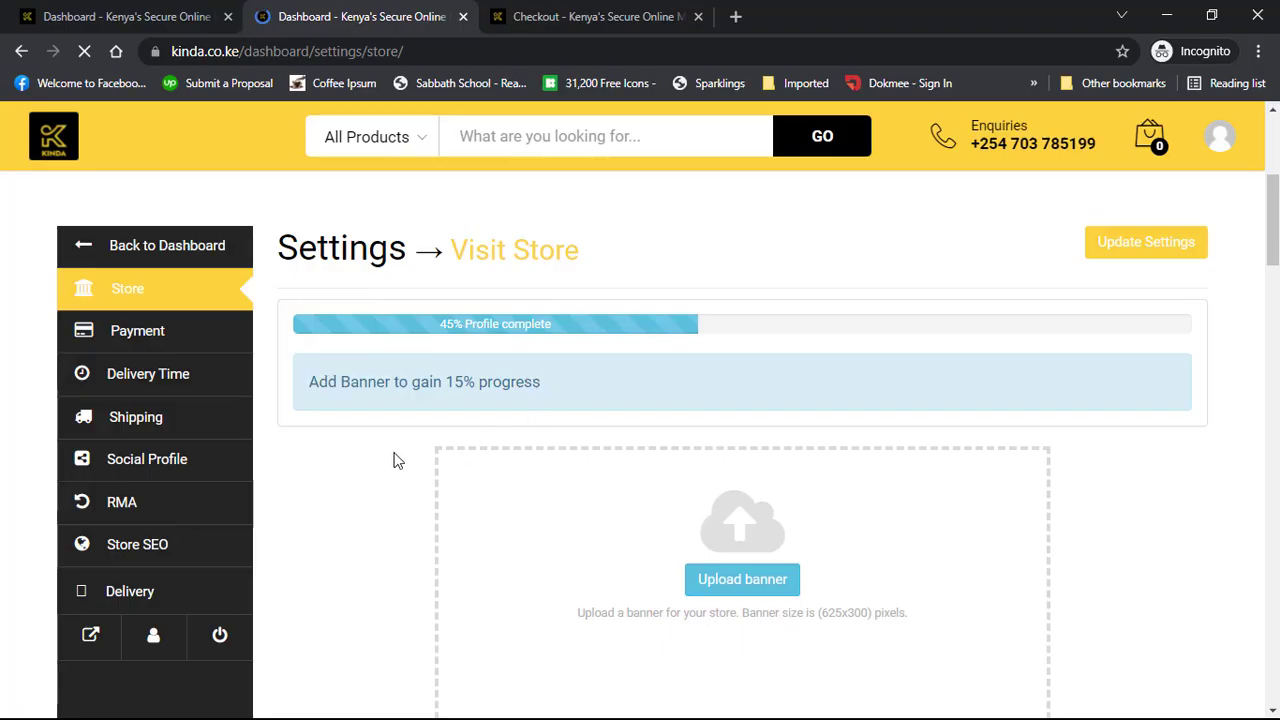
scroll(393, 460, down, 2)
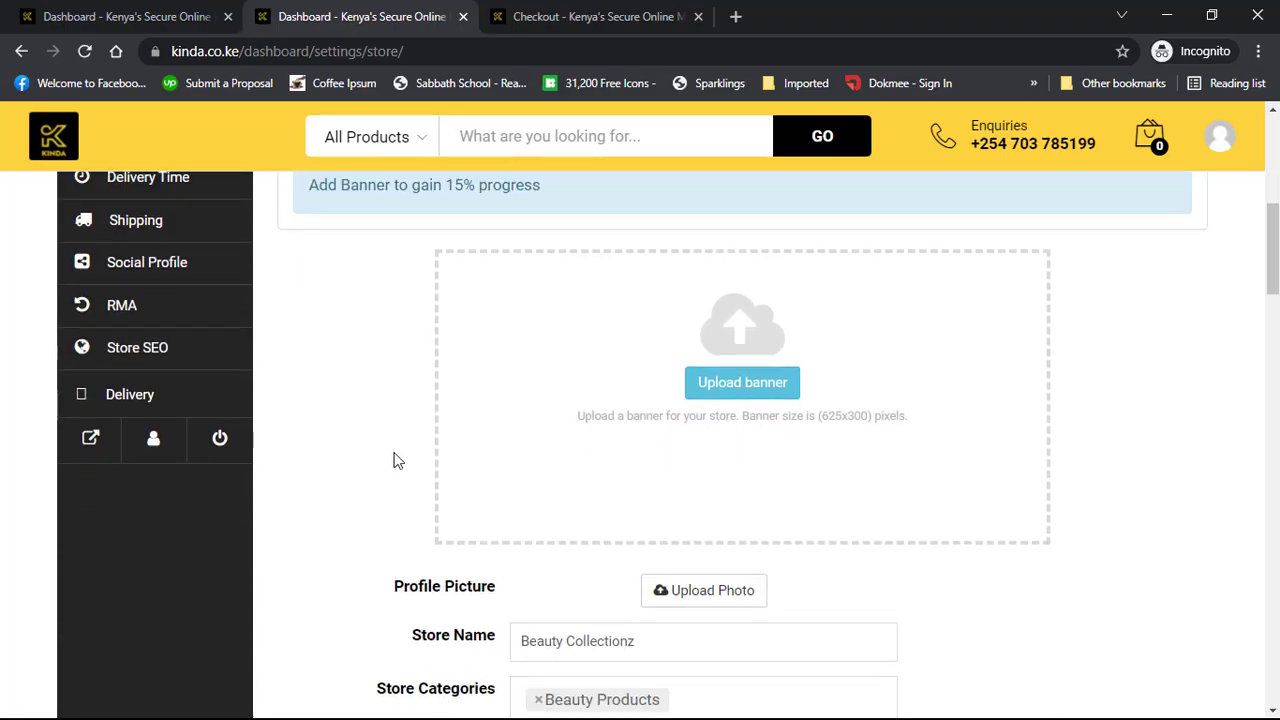
scroll(393, 460, up, 3)
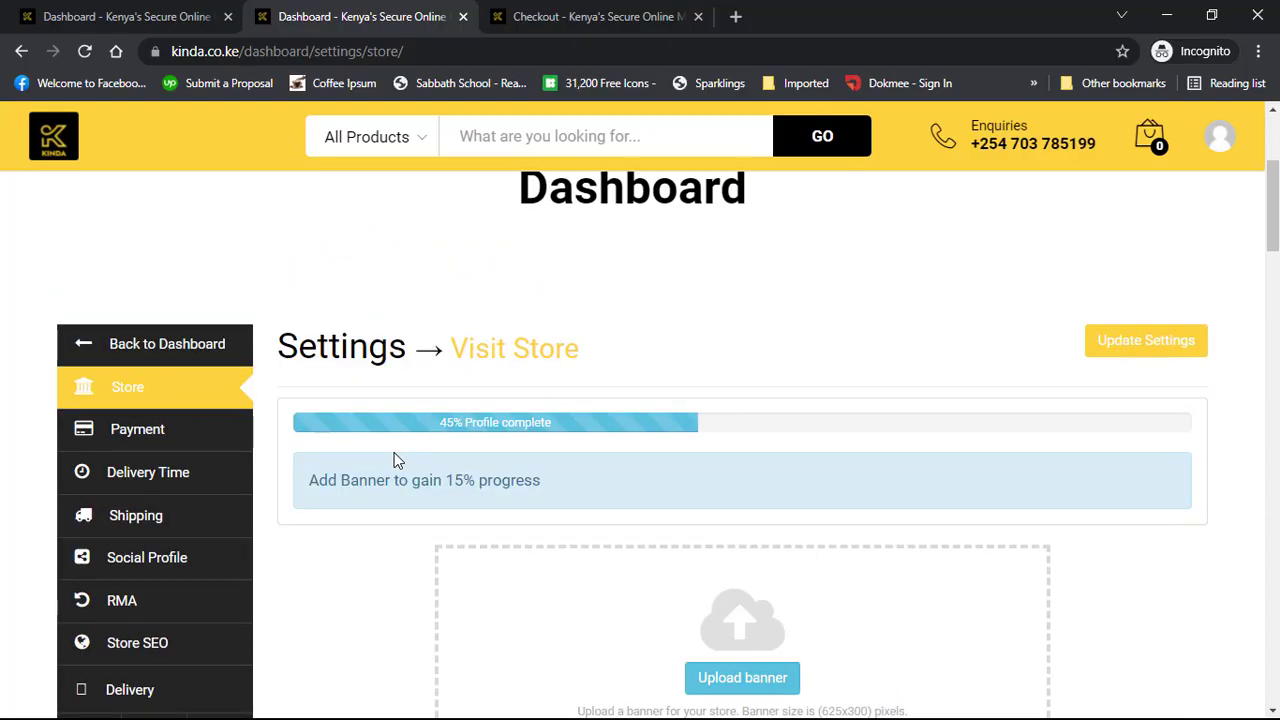
scroll(393, 460, down, 2)
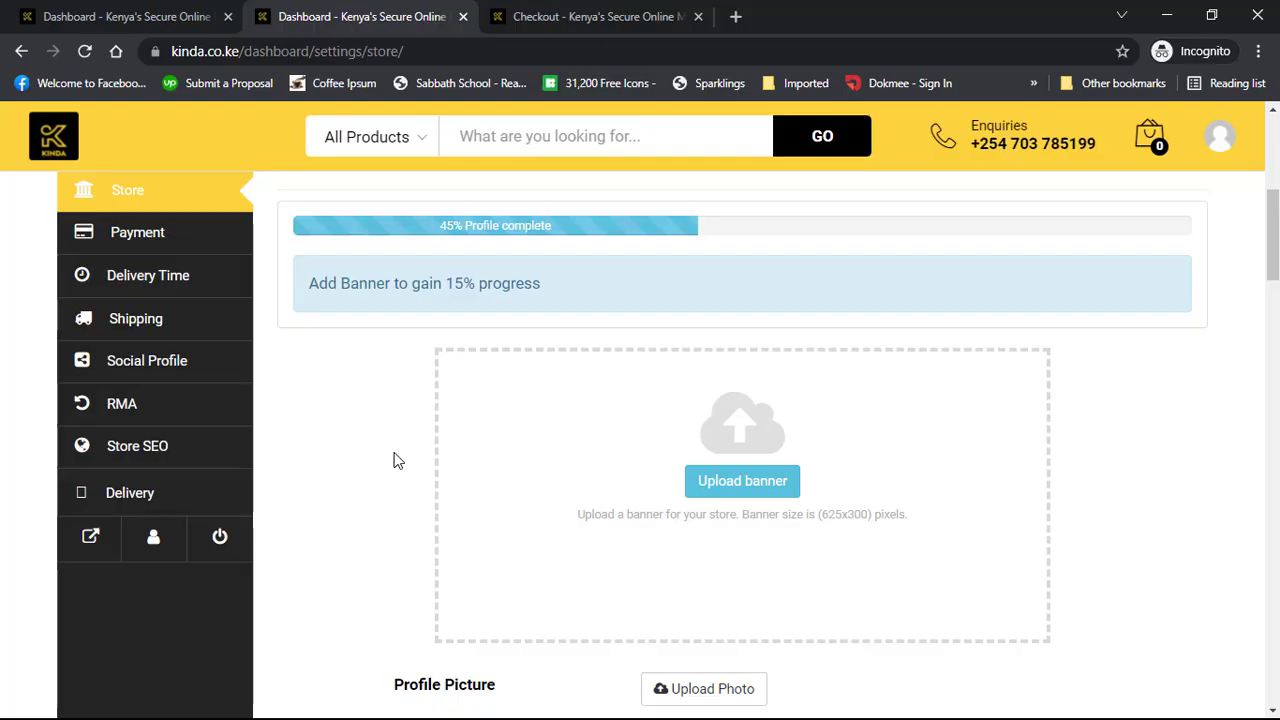
scroll(393, 460, down, 2)
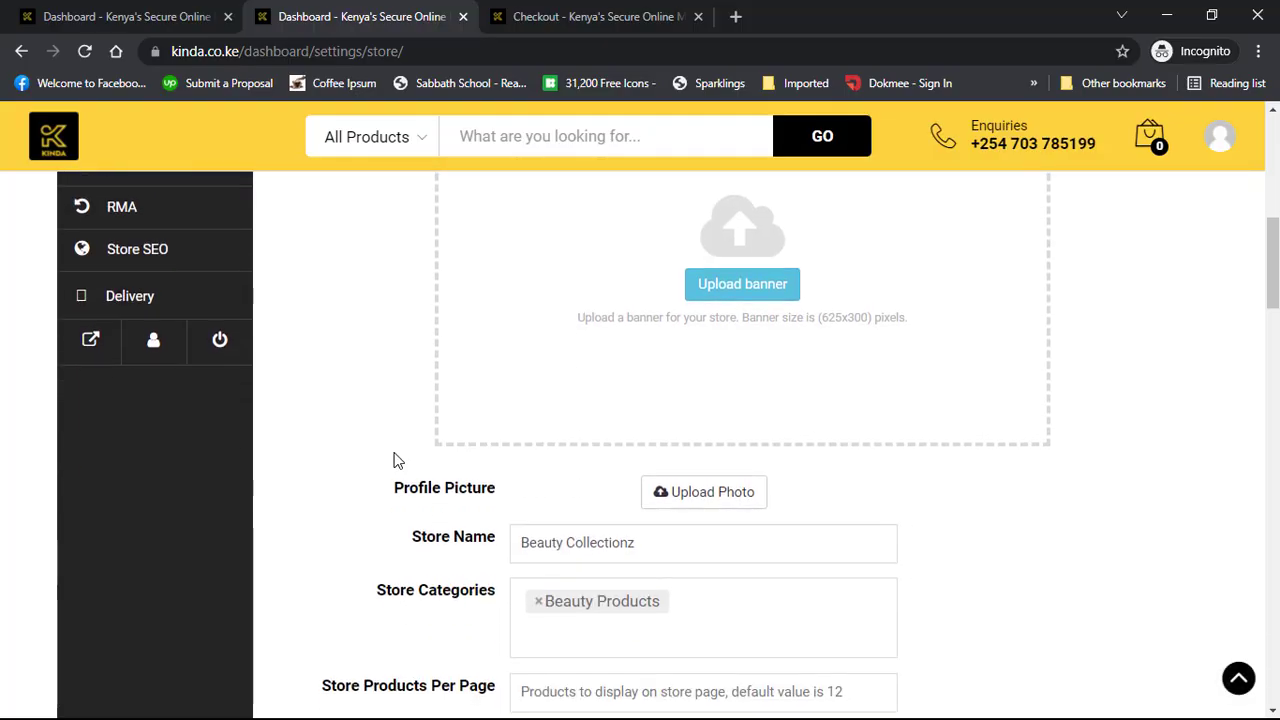
scroll(393, 460, down, 3)
scroll(393, 460, up, 7)
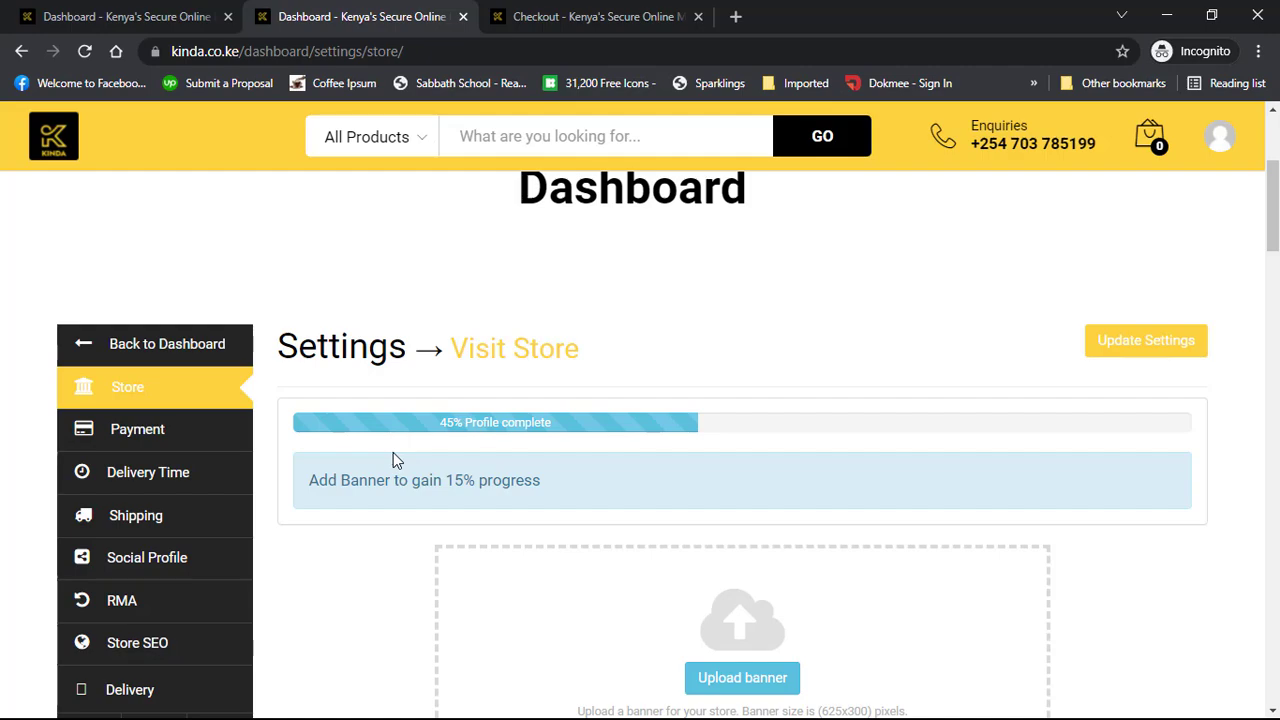
scroll(393, 457, down, 2)
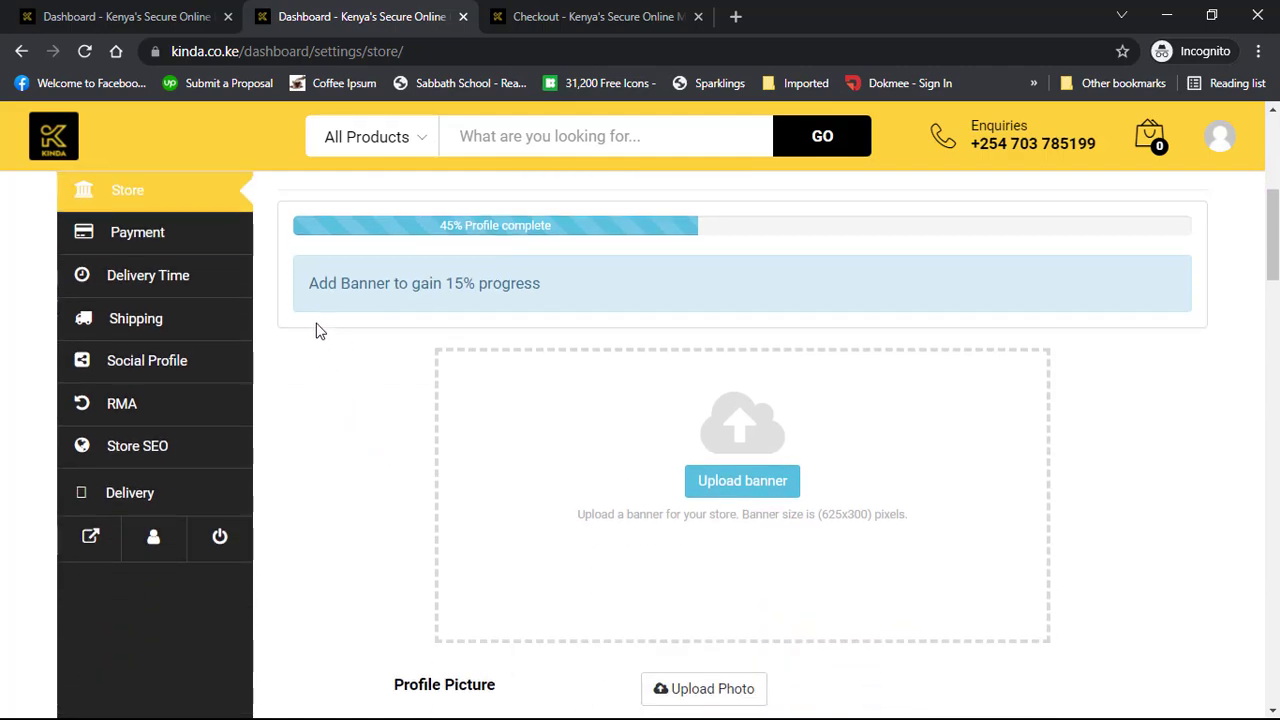
scroll(578, 318, down, 1)
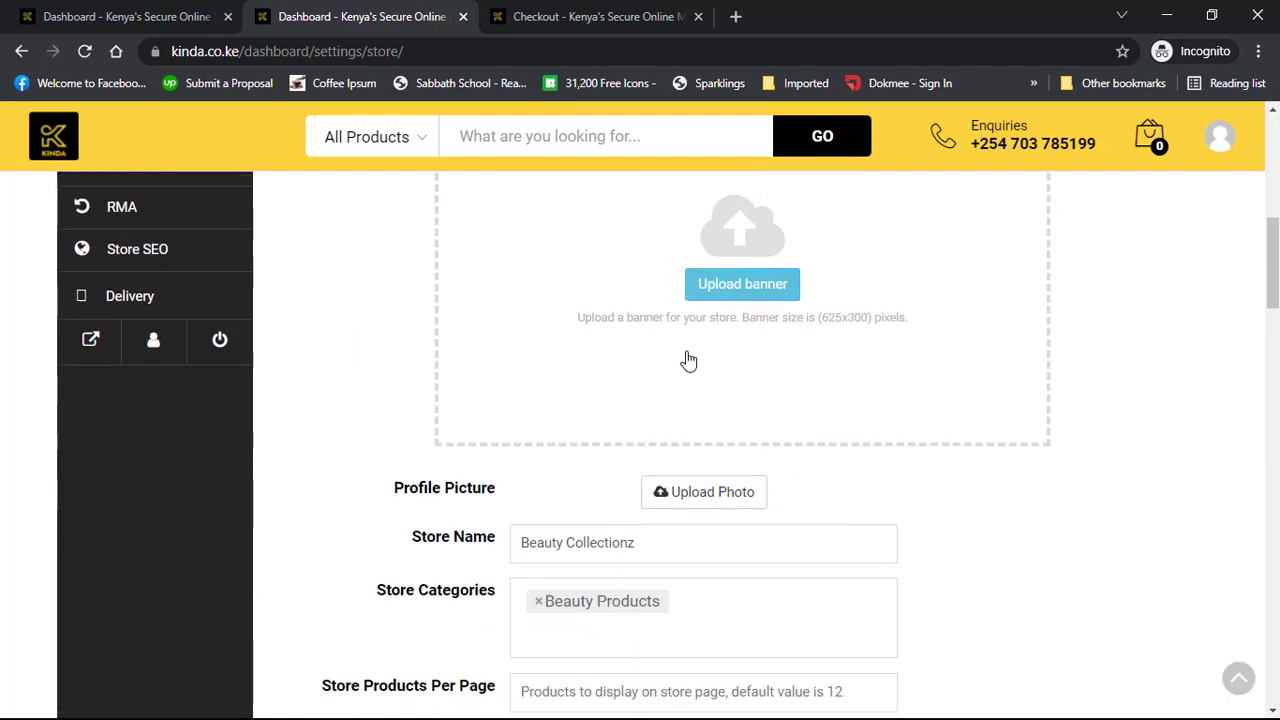
Open the banner image picker's Upload files view and browse the computer for an image.
click(743, 295)
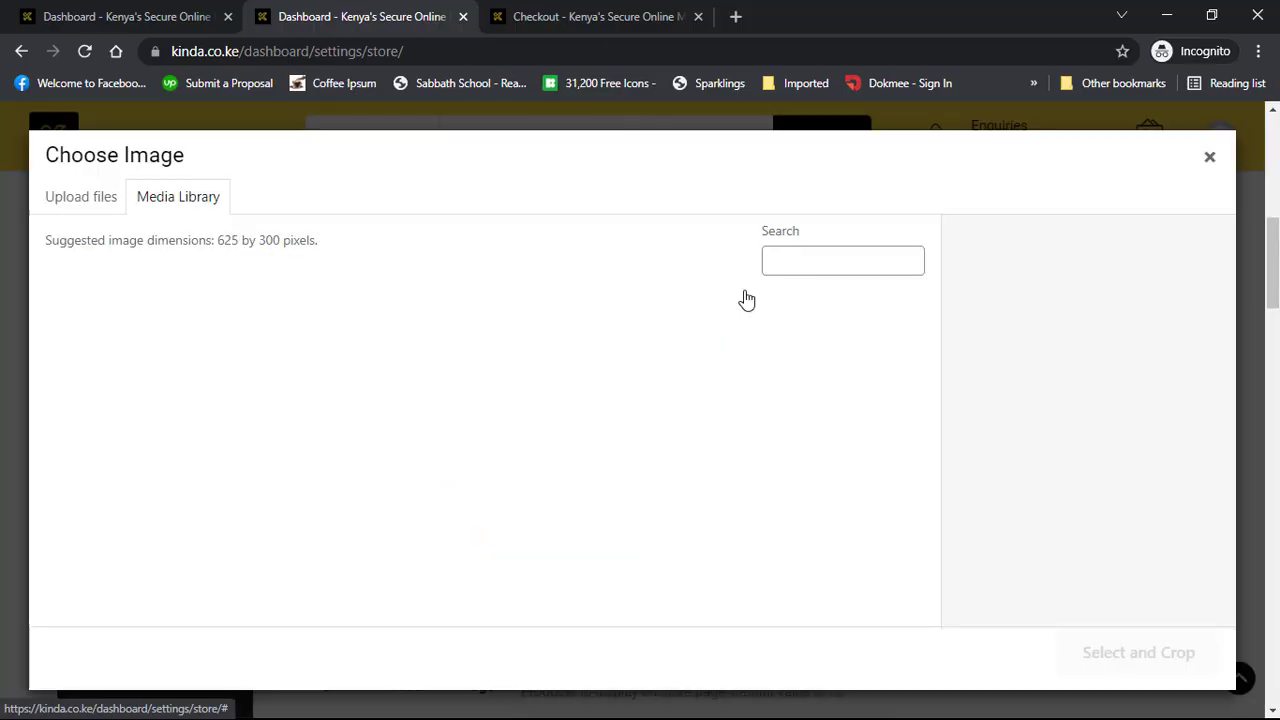
click(1210, 158)
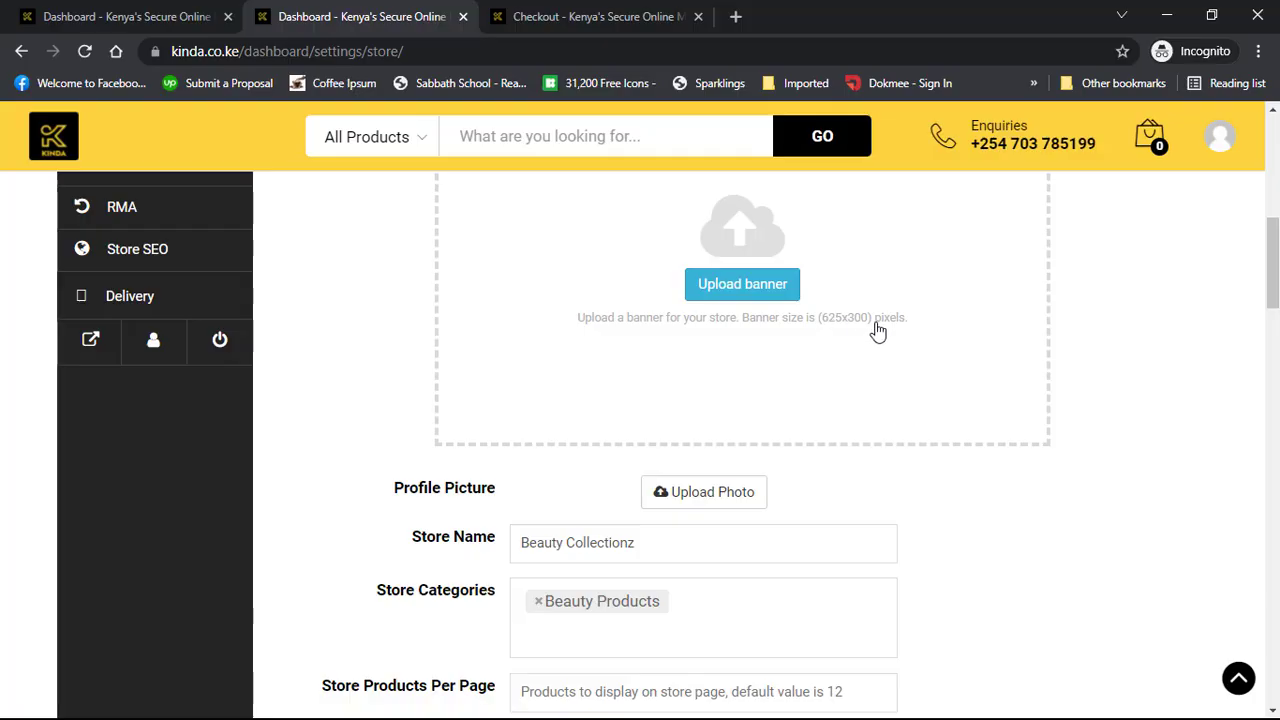
scroll(885, 340, up, 1)
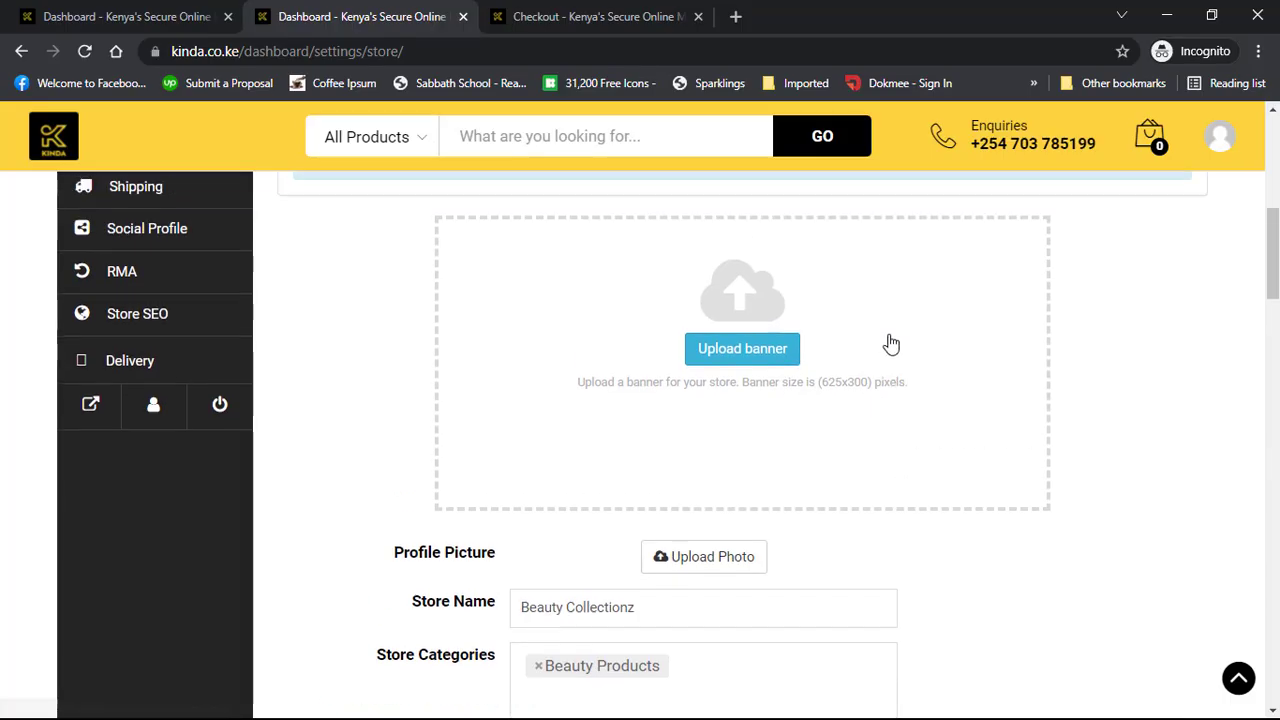
click(769, 372)
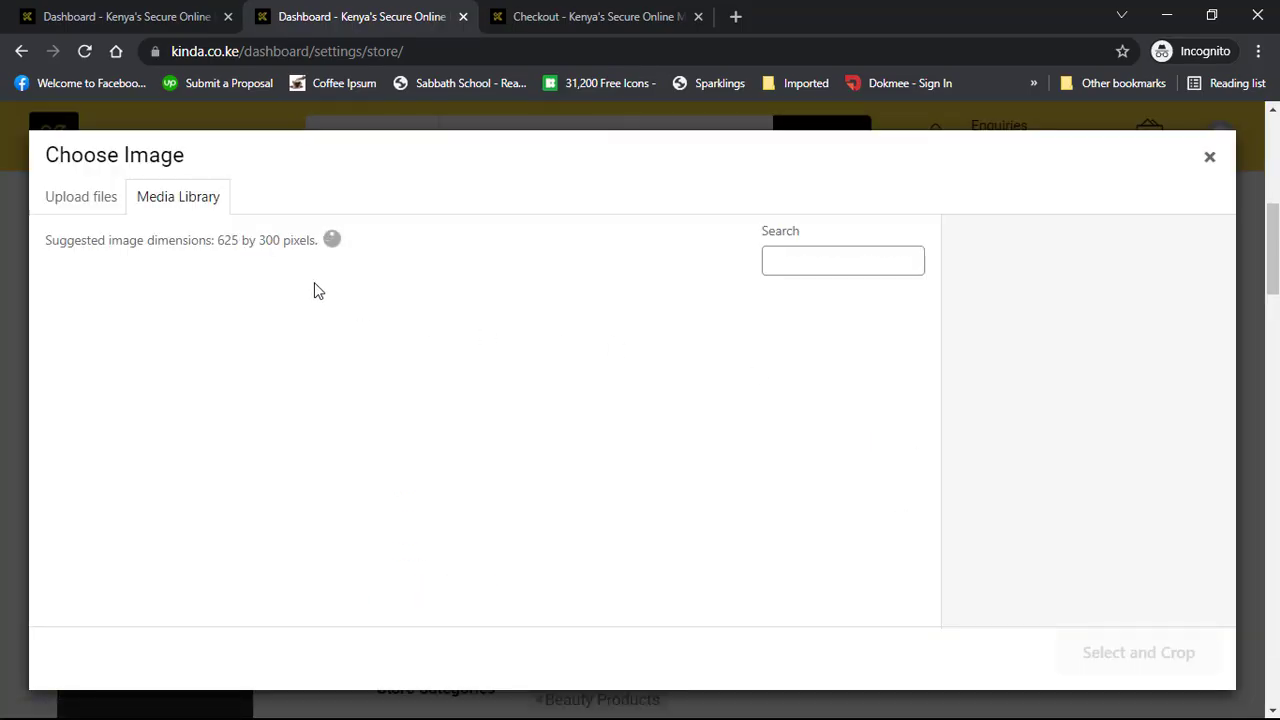
click(82, 200)
click(600, 443)
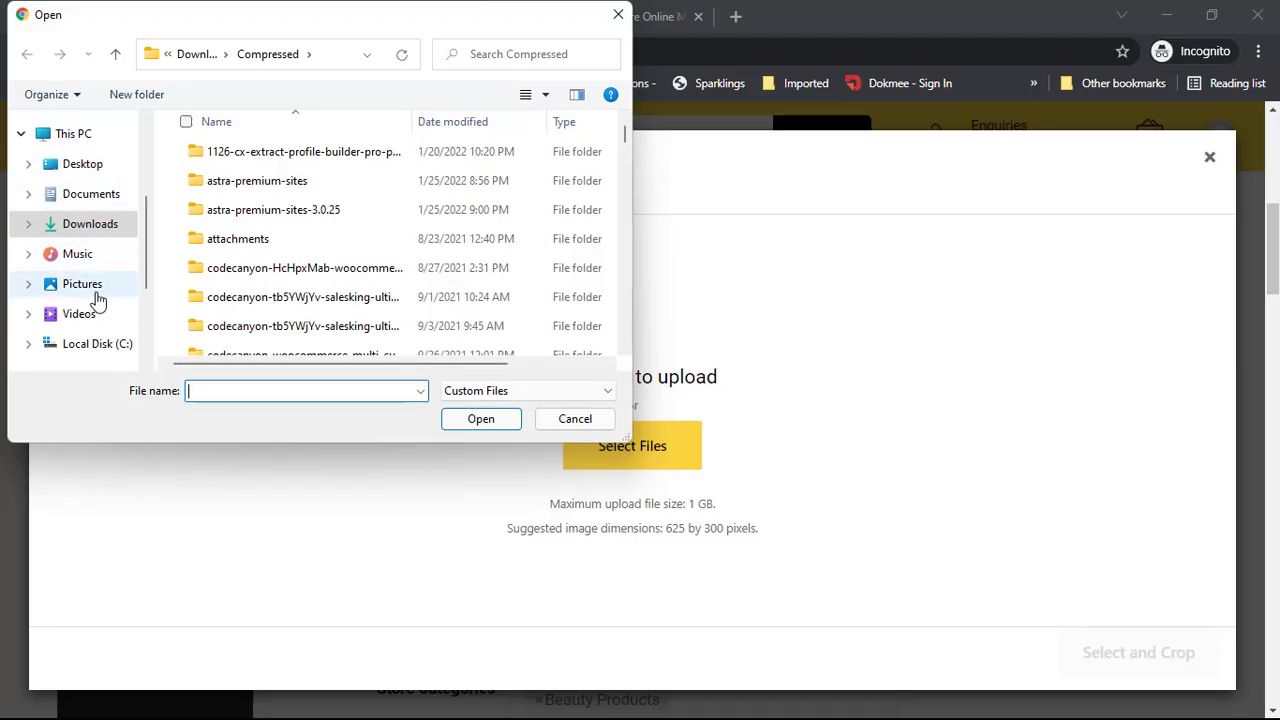
Choose IMG_20220120_134546 from the Desktop instead of Lipstick and upload it.
scroll(97, 300, up, 1)
scroll(120, 280, up, 1)
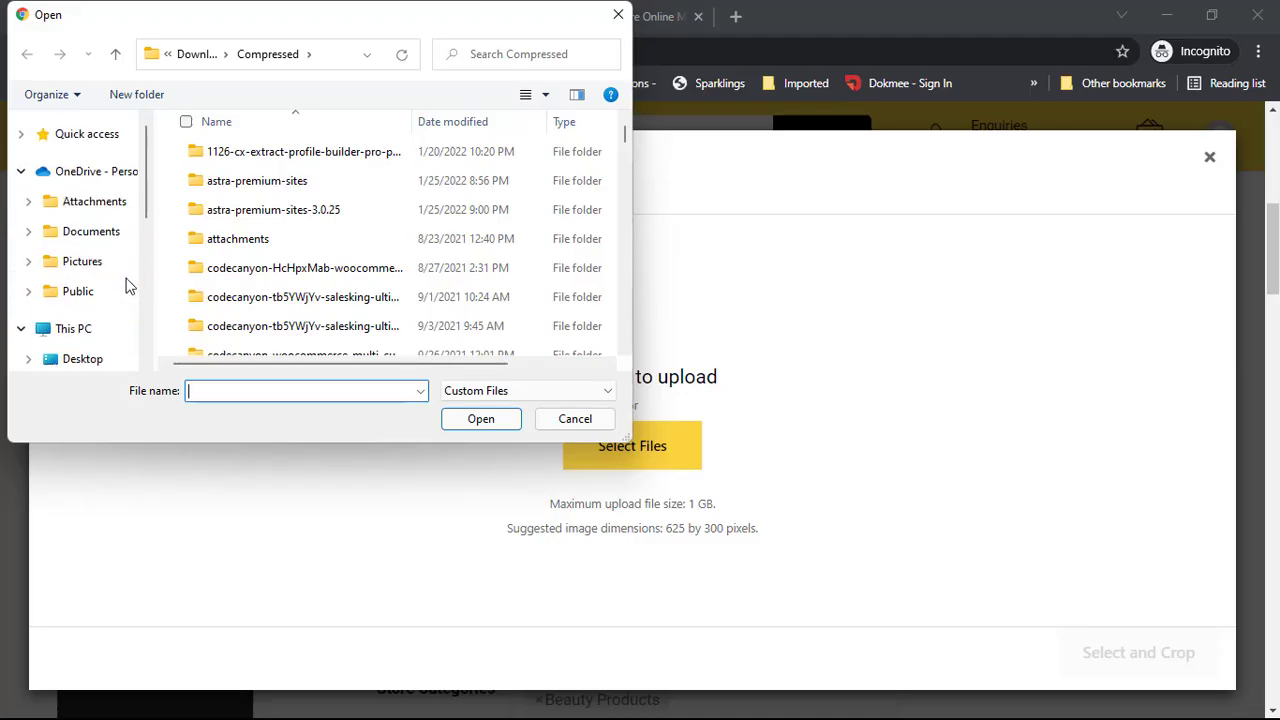
scroll(105, 260, down, 1)
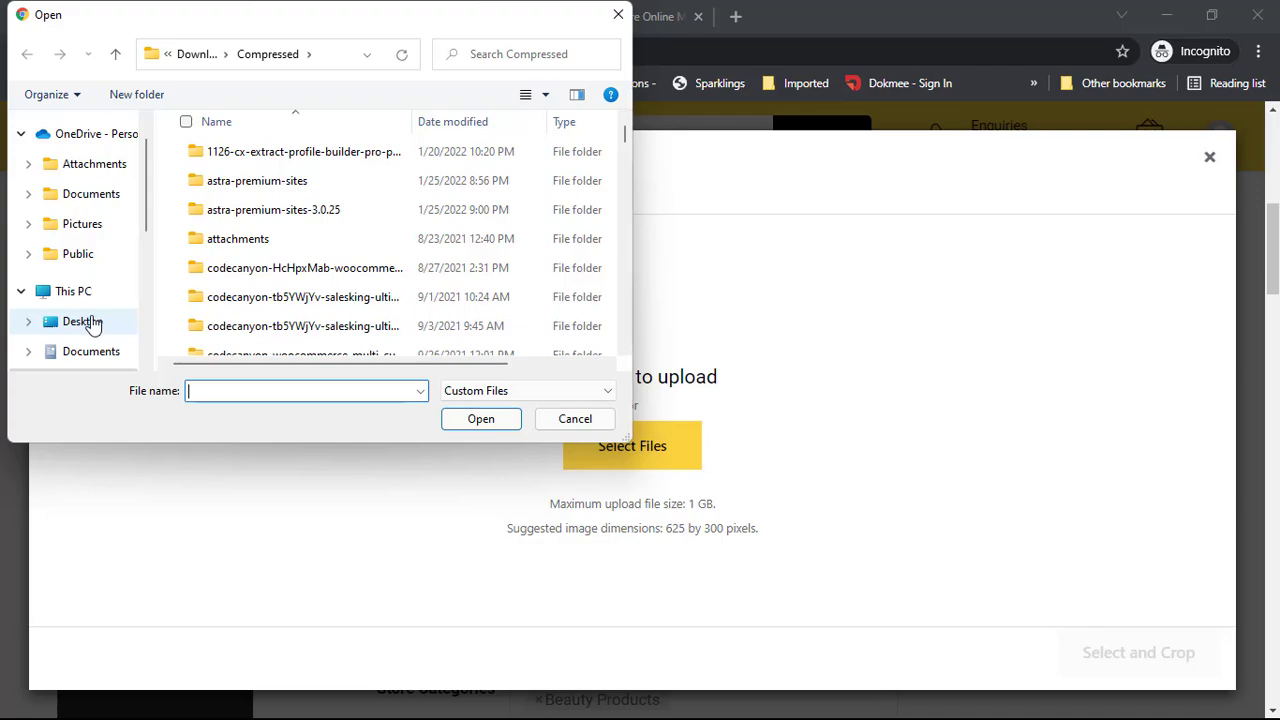
click(94, 322)
scroll(300, 285, down, 3)
click(358, 294)
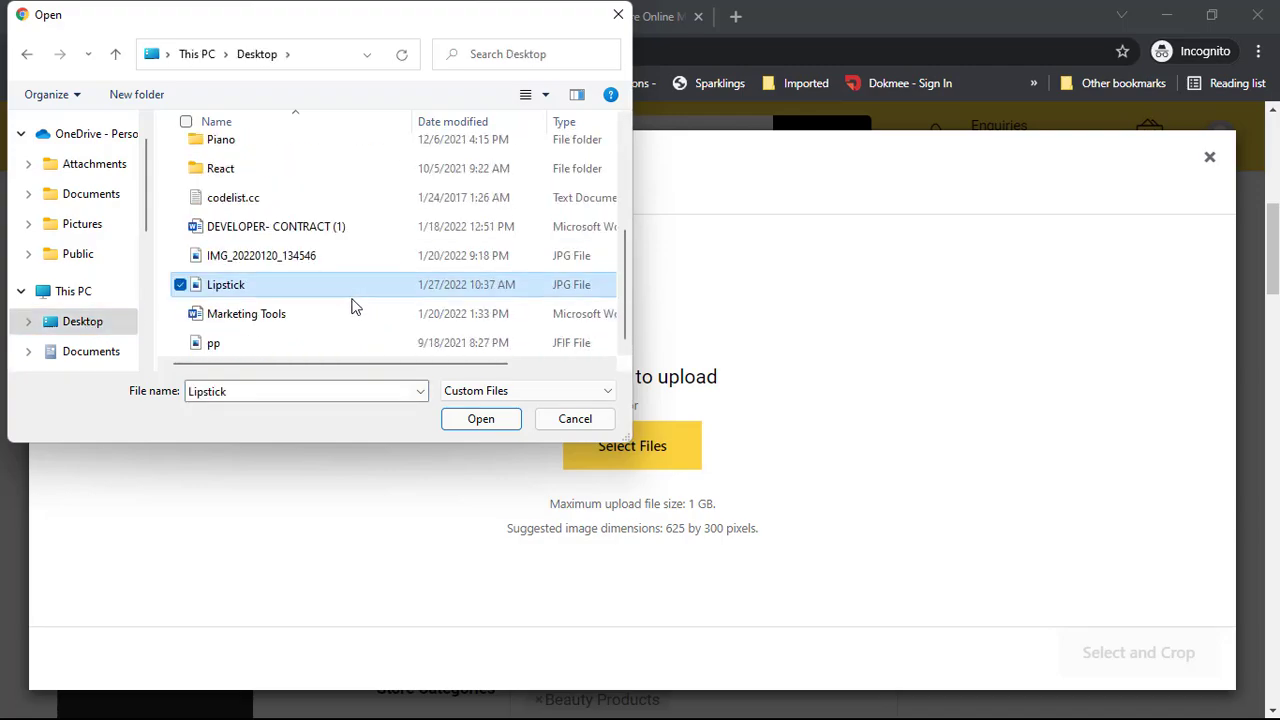
click(346, 262)
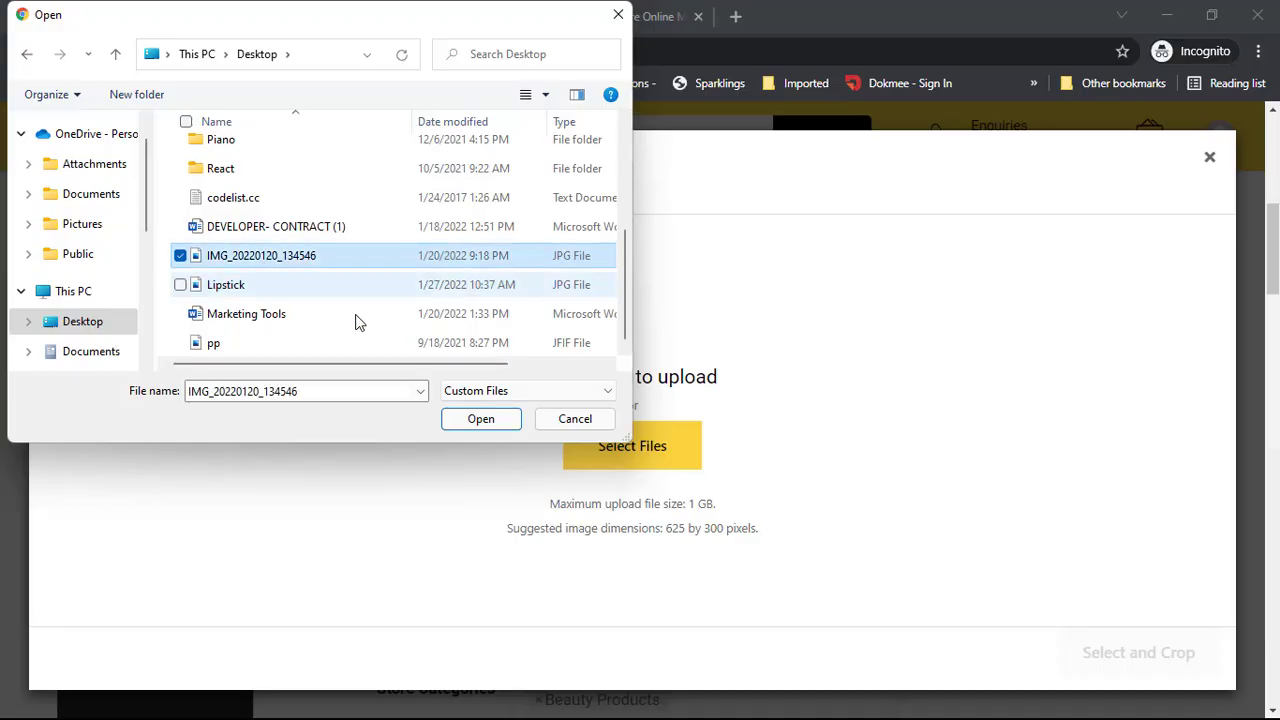
click(478, 419)
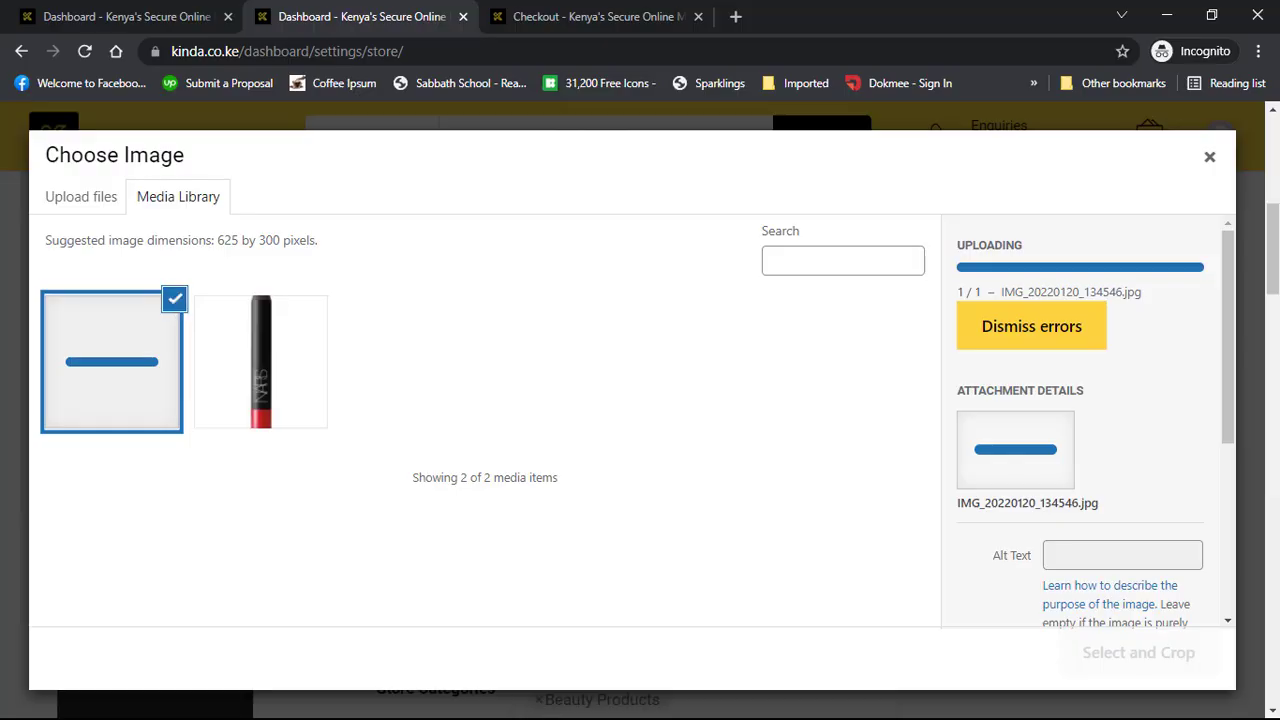
Return to the dashboard and apply the crop to the three-women photo for the banner.
key(super)
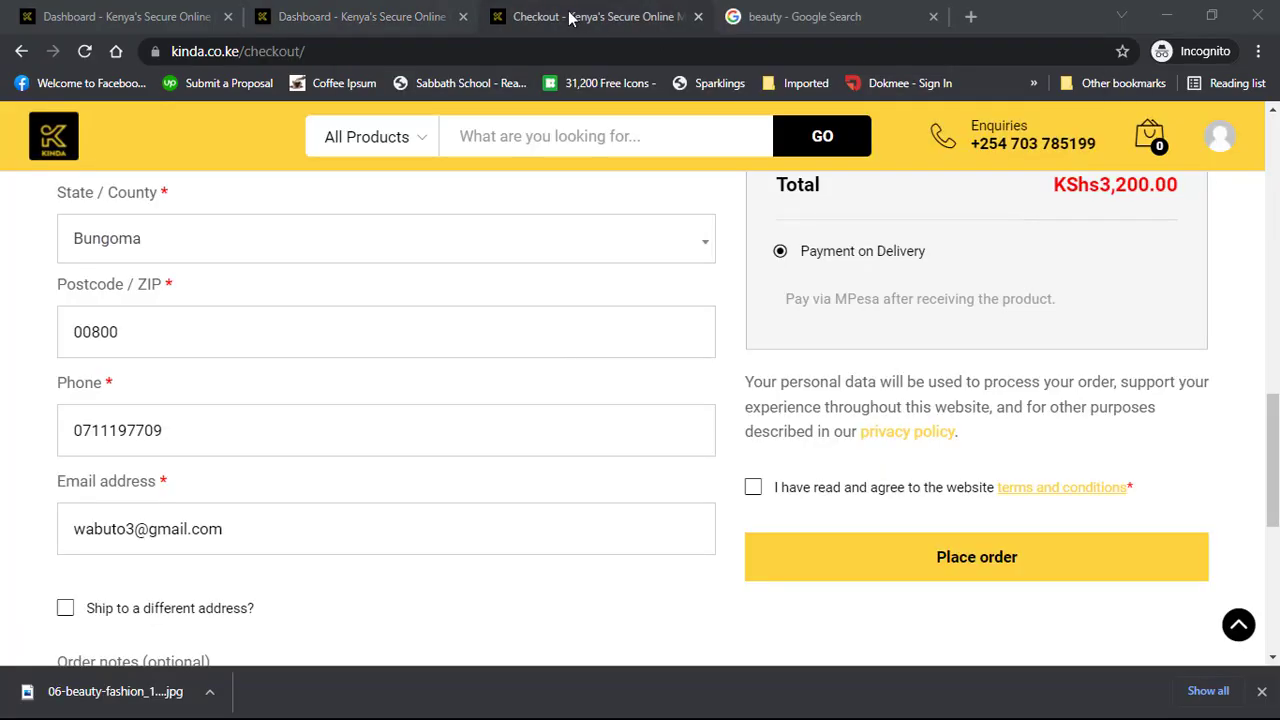
click(364, 18)
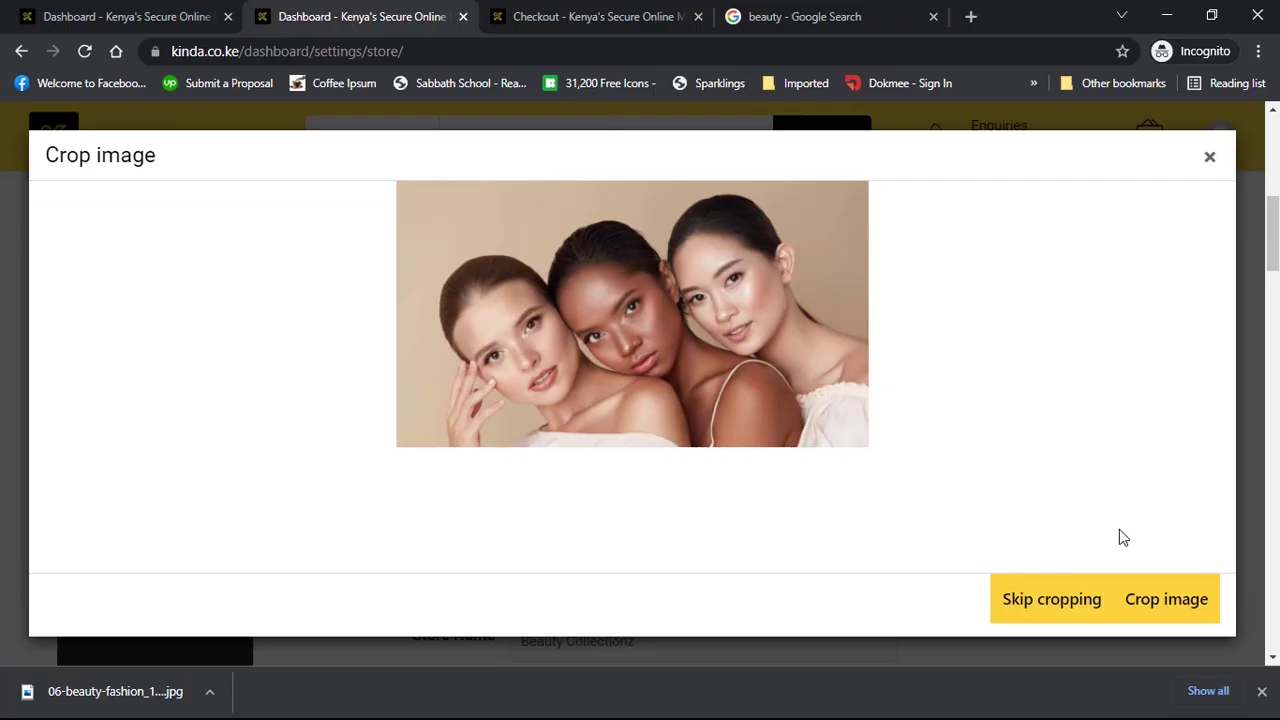
click(1166, 600)
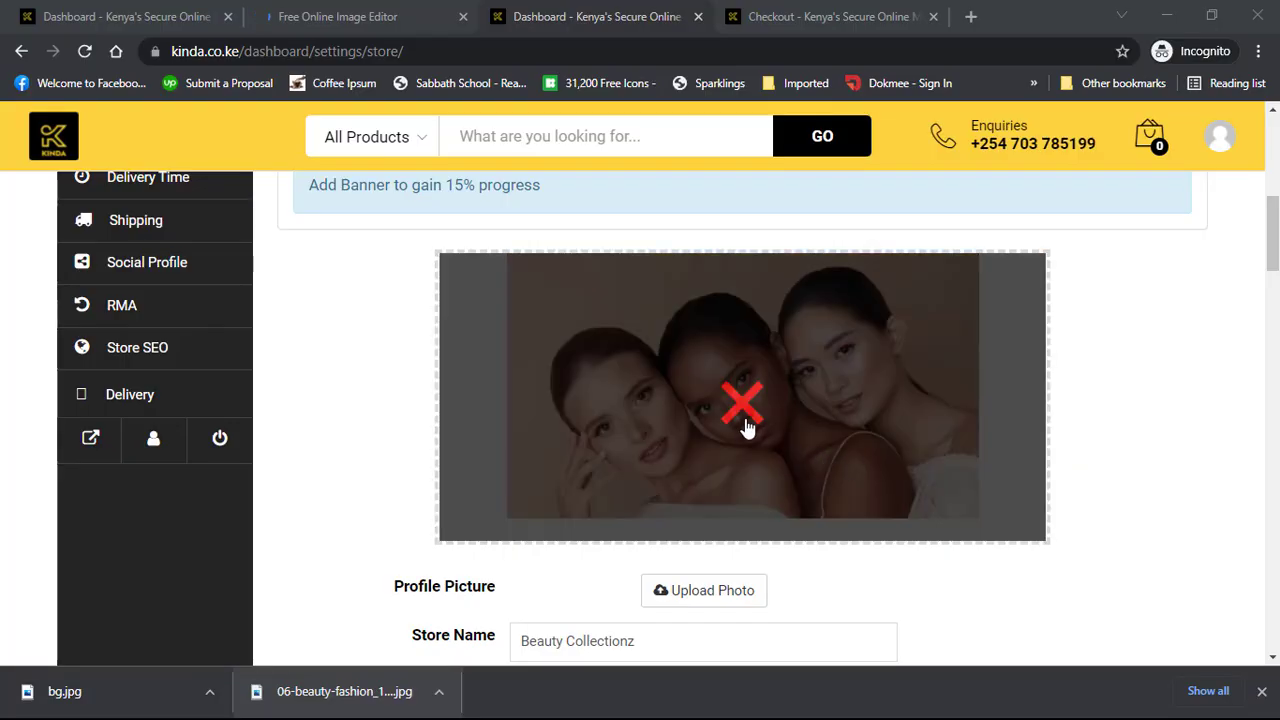
Remove the current banner and upload bg.jpg (625 by 352 pixels) to the media library.
click(745, 425)
click(766, 383)
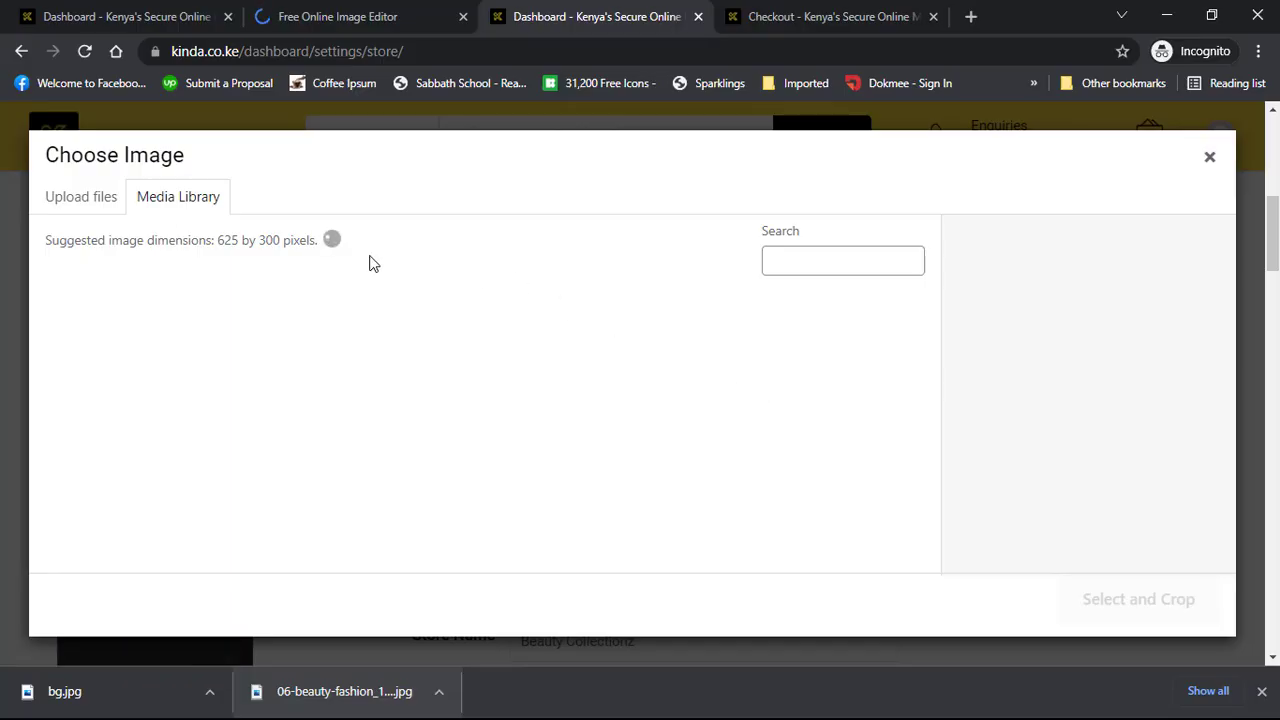
click(97, 199)
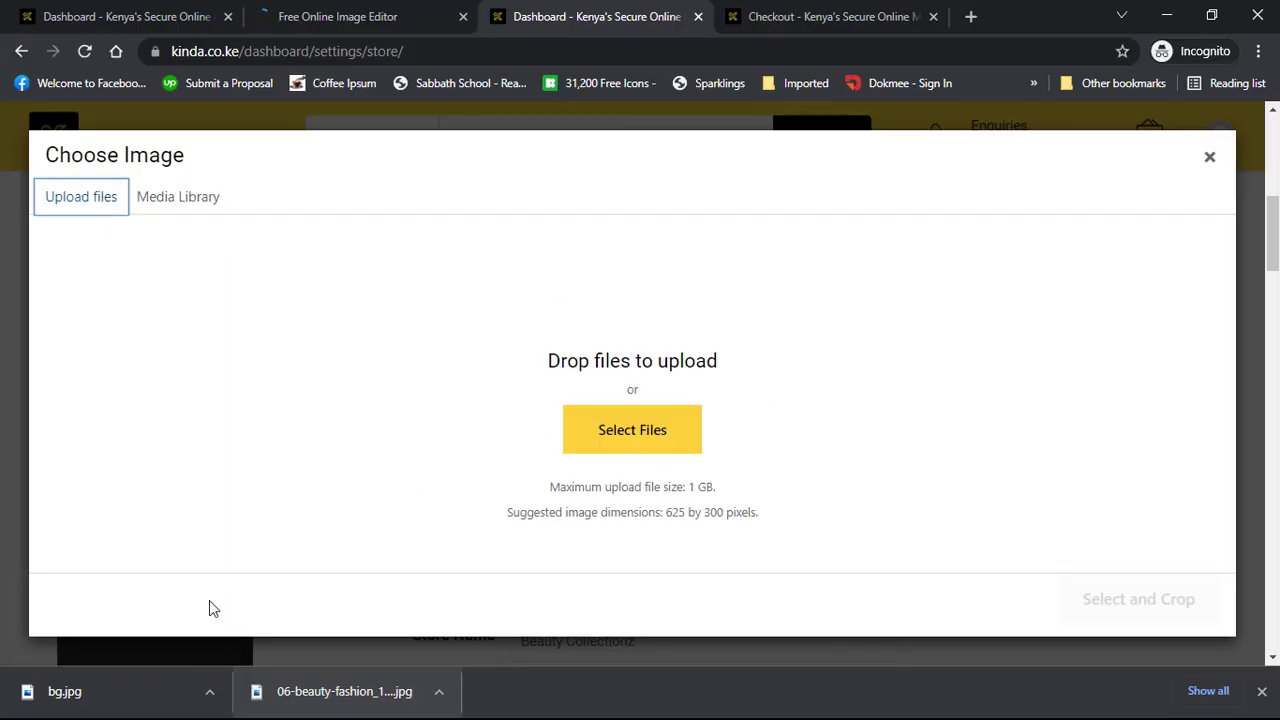
drag(110, 702, 604, 455)
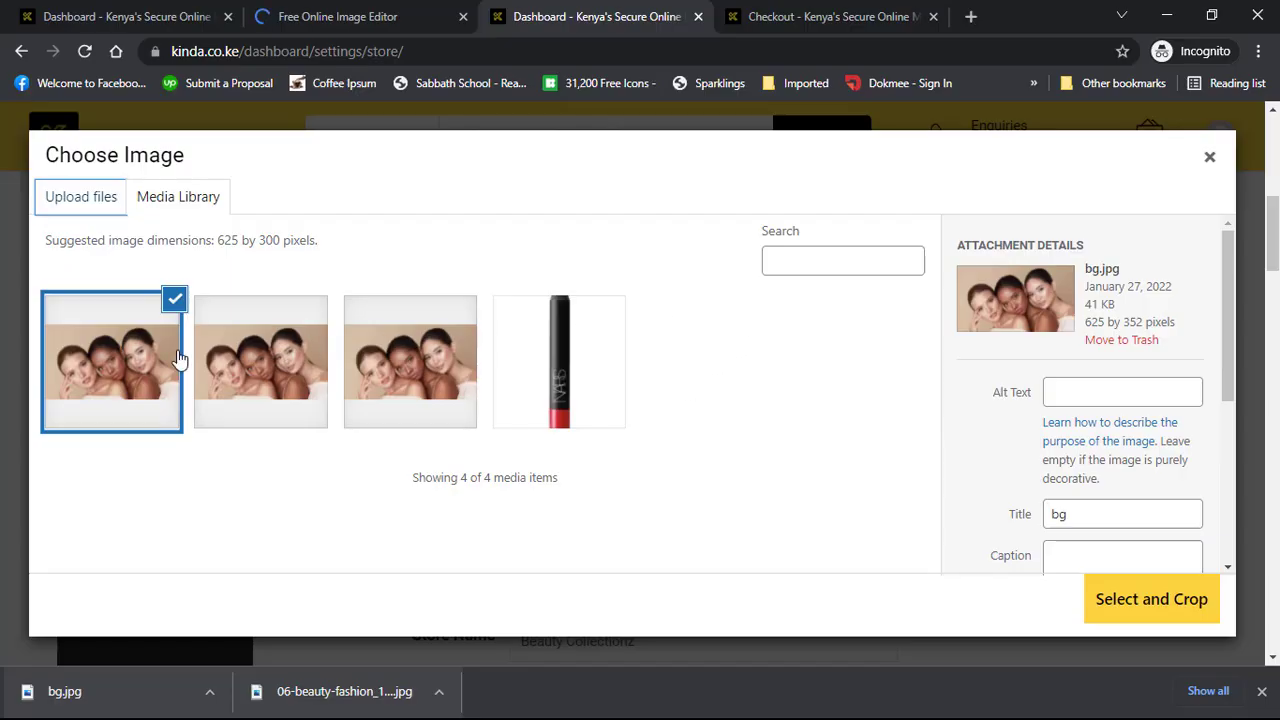
Select bg.jpg, shift the crop area slightly lower, and apply the crop.
click(1165, 610)
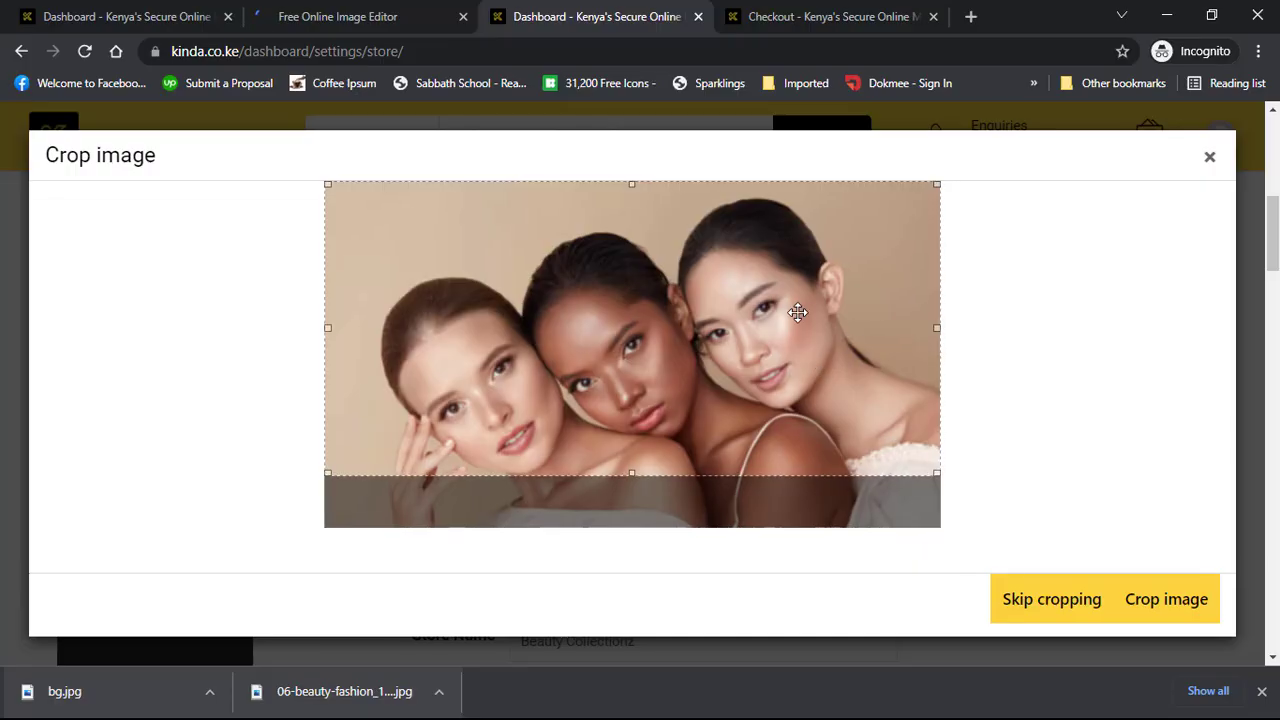
mouse_move(797, 313)
mouse_down()
mouse_move(794, 363)
mouse_move(792, 320)
mouse_up()
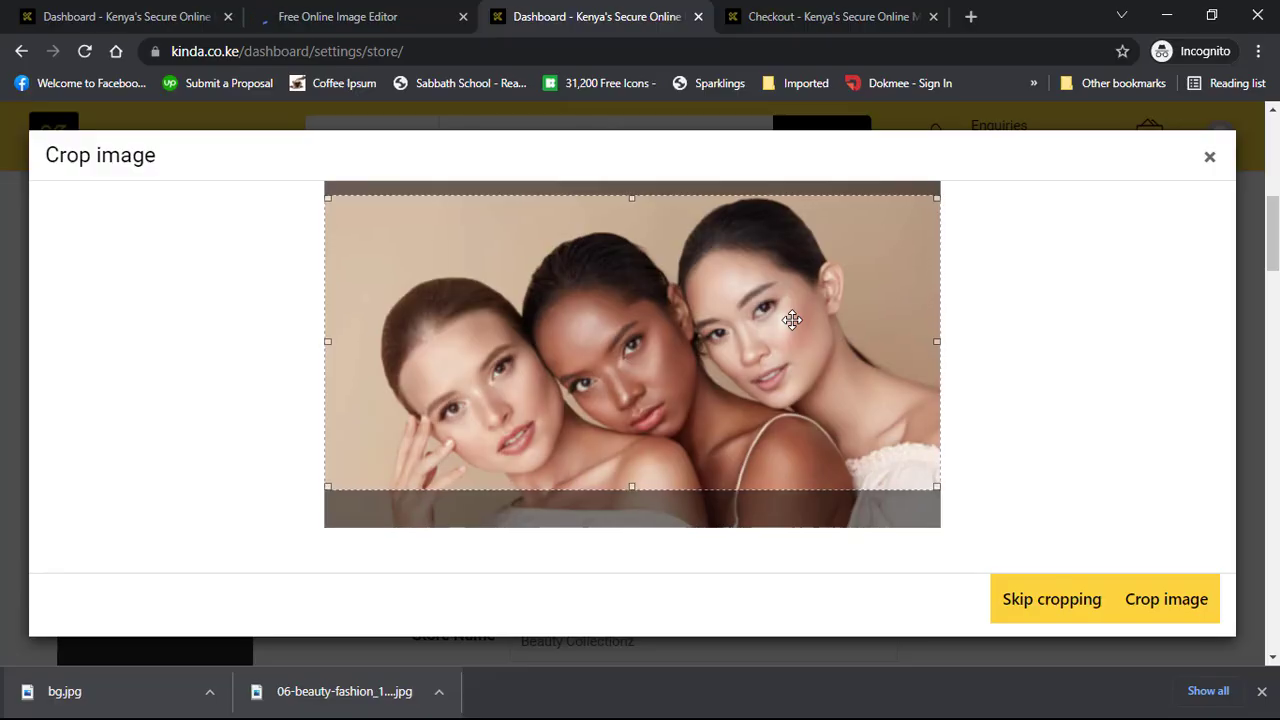
click(1163, 607)
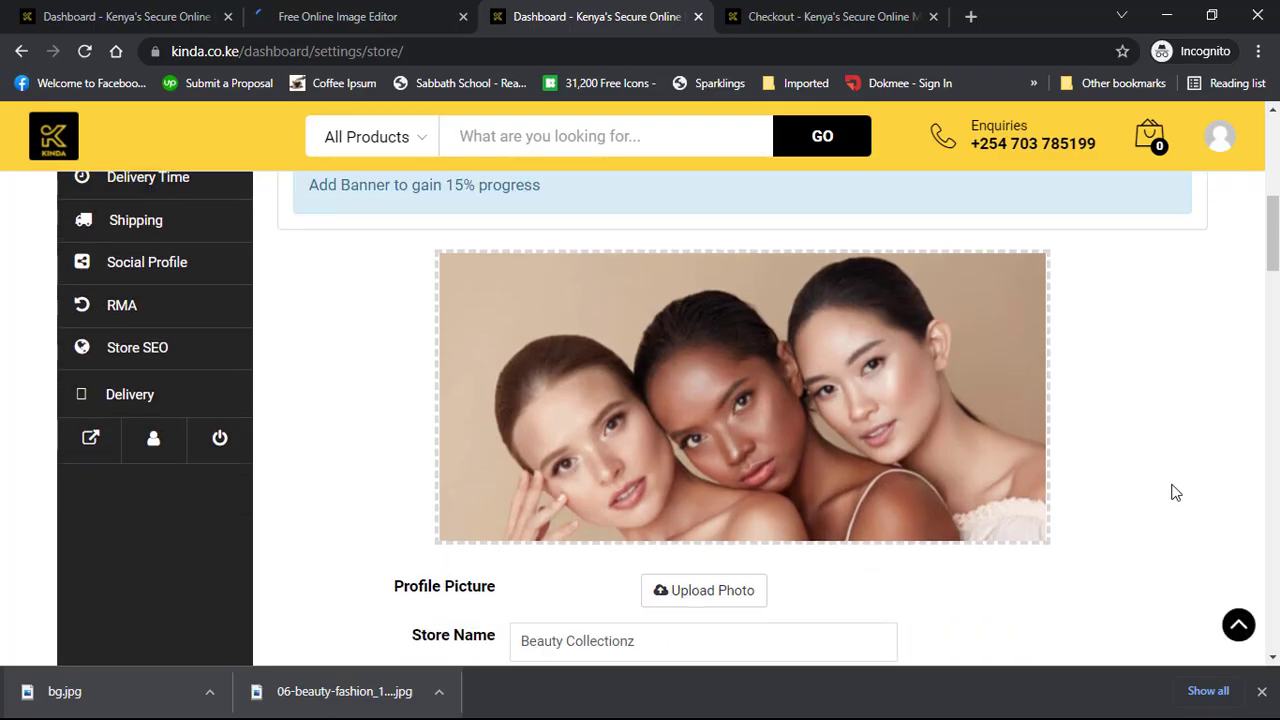
scroll(1175, 492, up, 3)
scroll(1175, 492, down, 7)
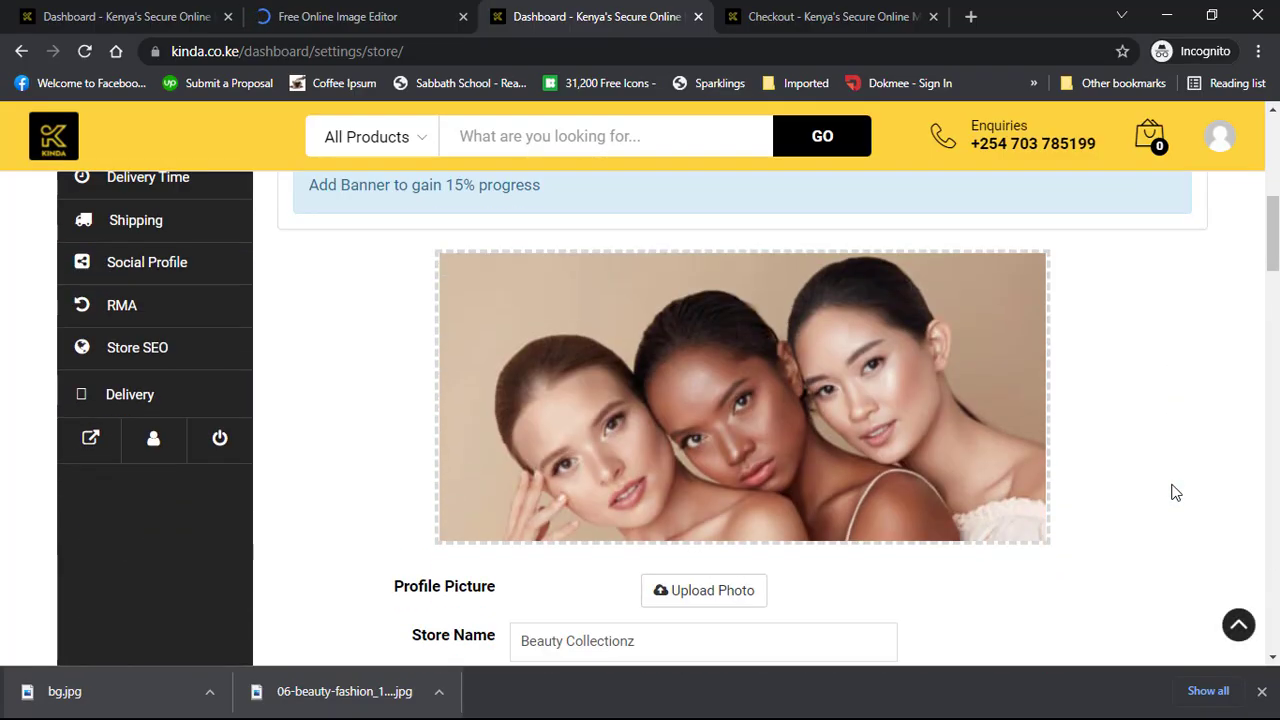
scroll(1175, 492, up, 4)
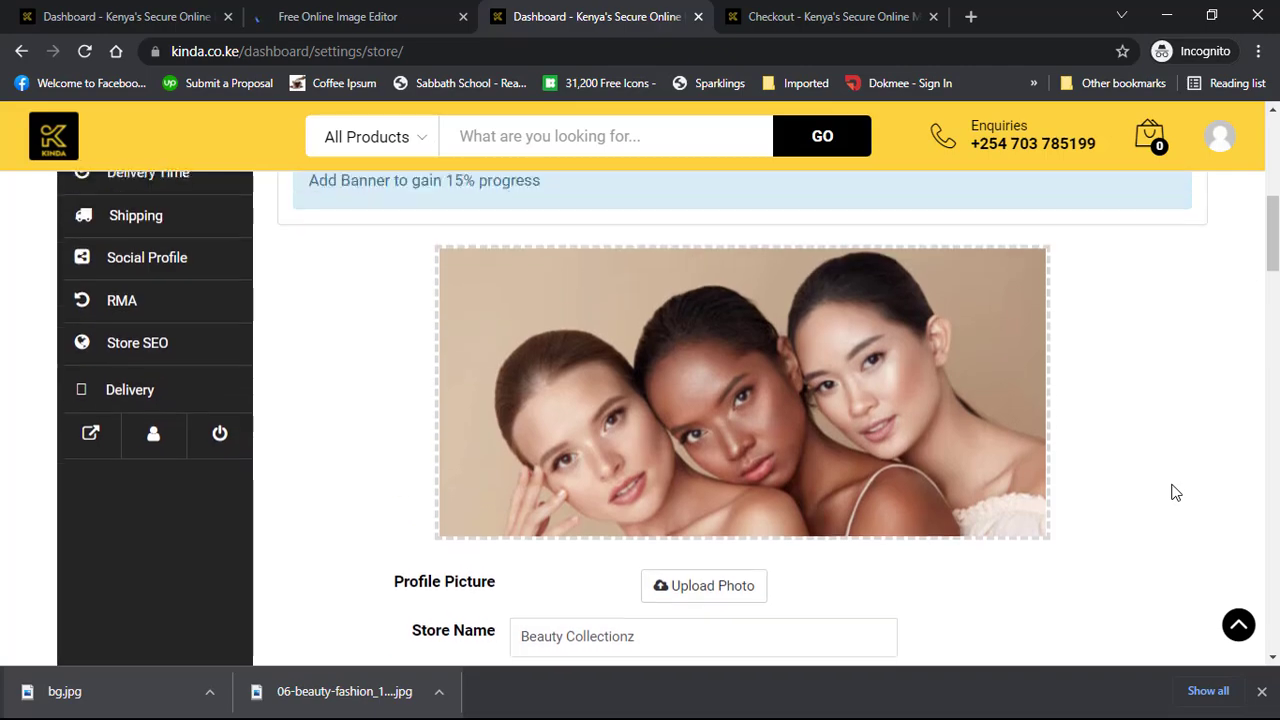
scroll(1175, 492, down, 2)
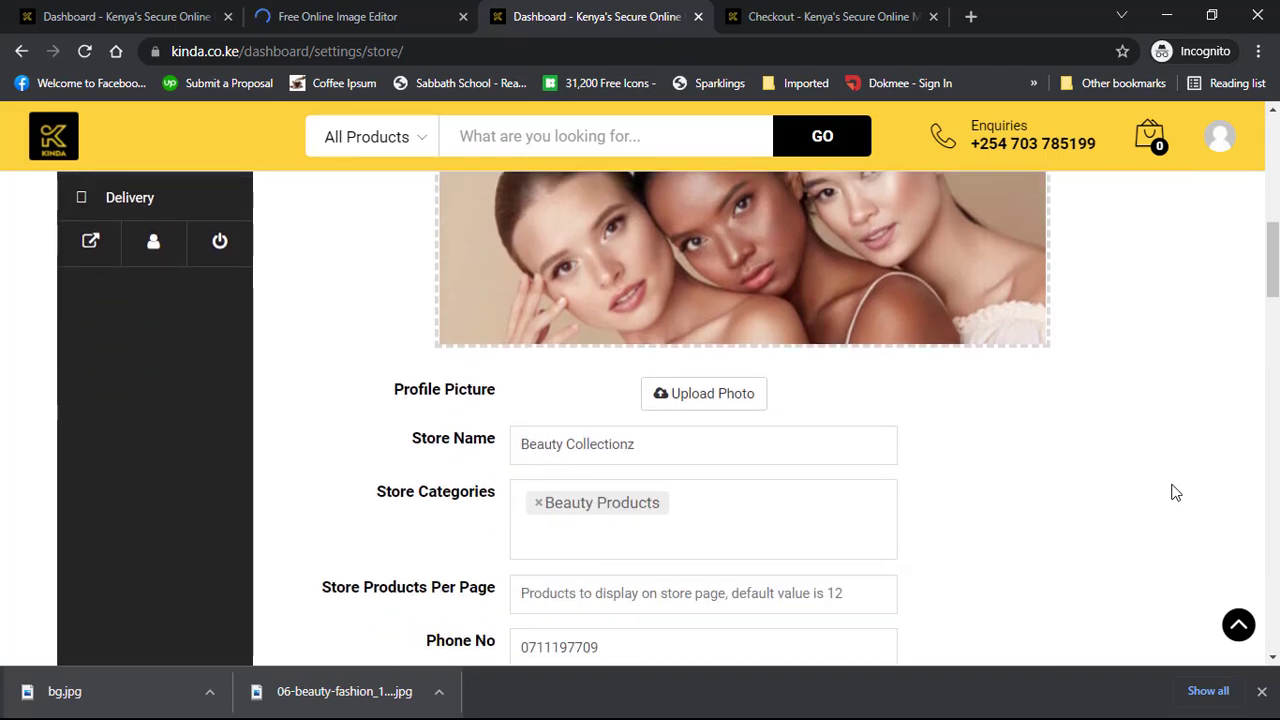
click(717, 405)
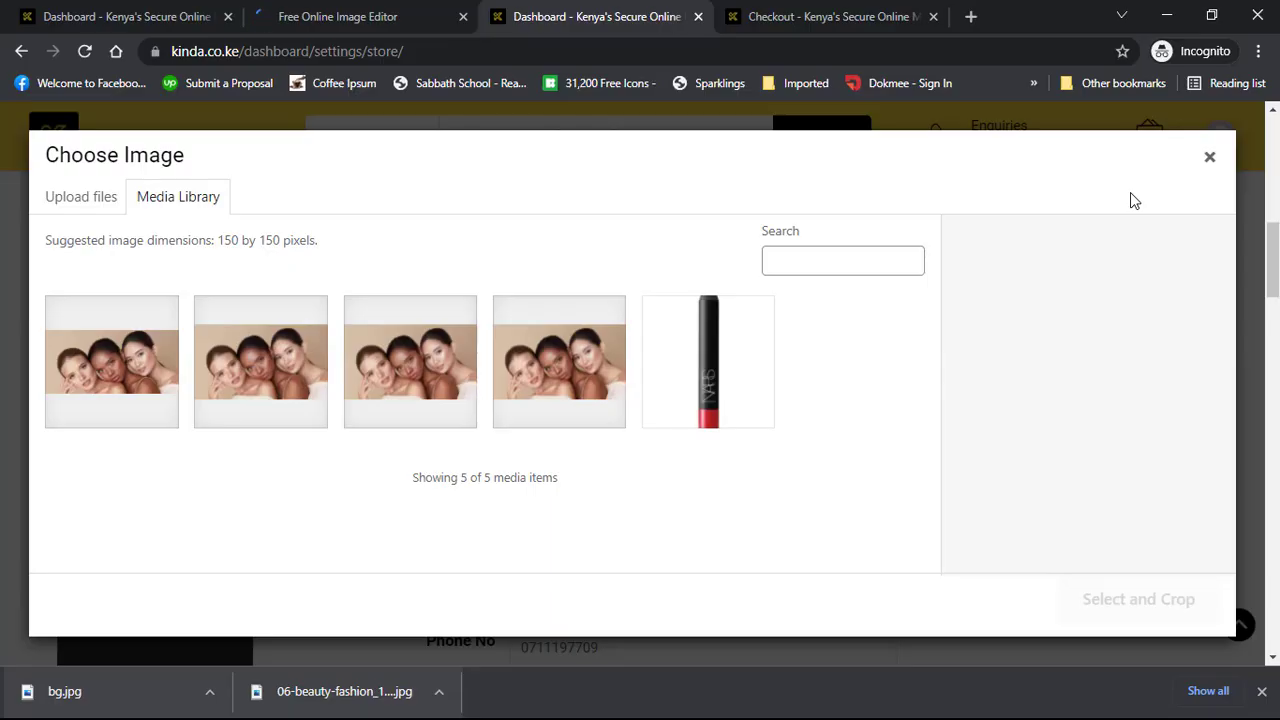
click(1209, 158)
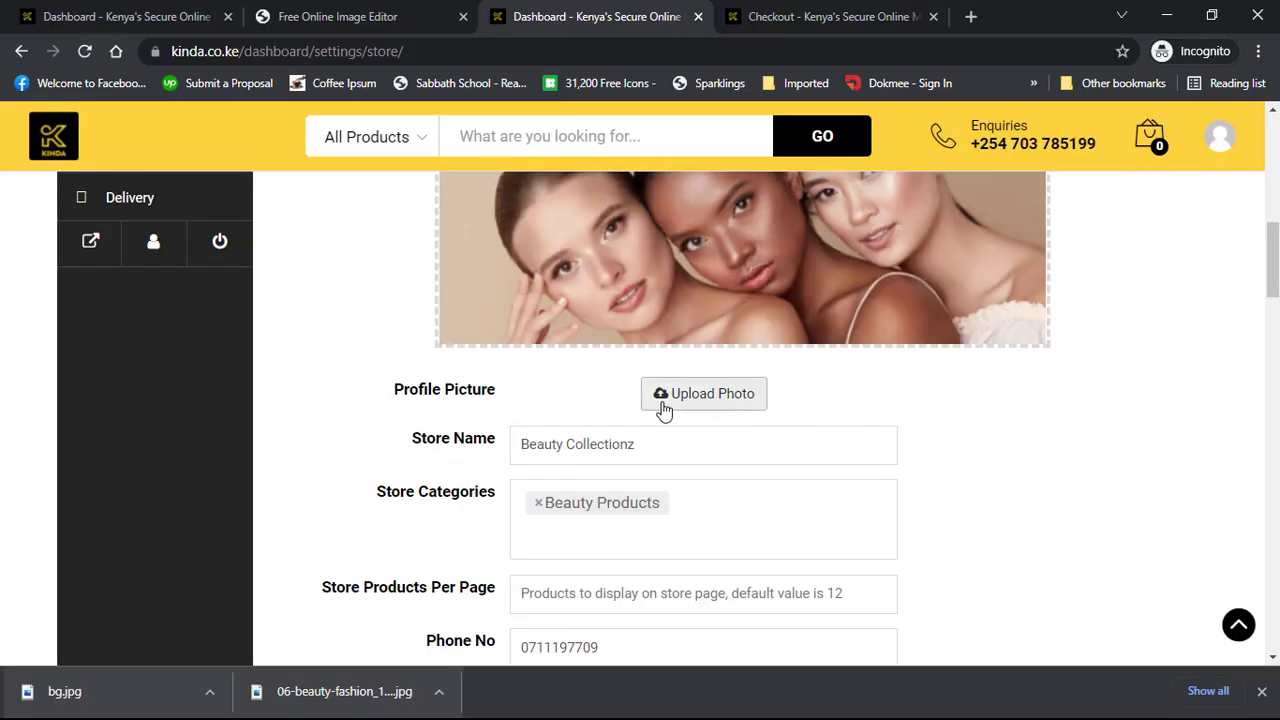
scroll(723, 414, up, 3)
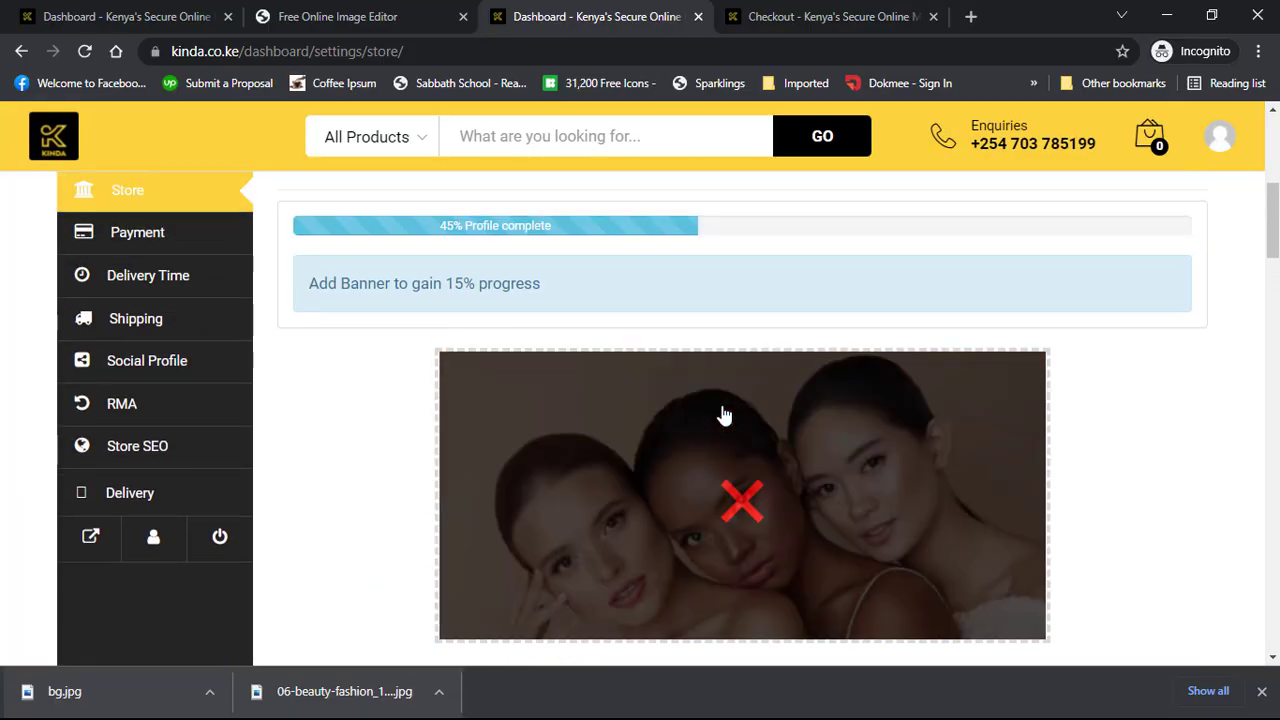
scroll(723, 414, down, 3)
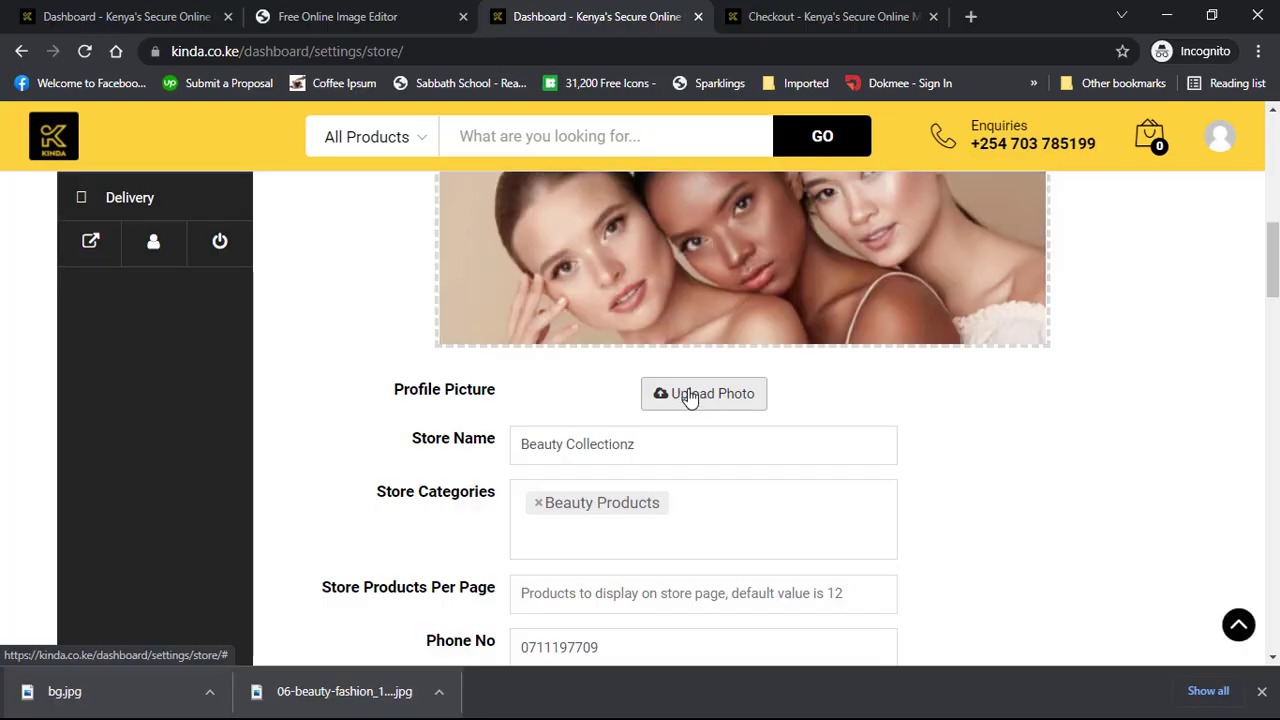
scroll(409, 386, up, 3)
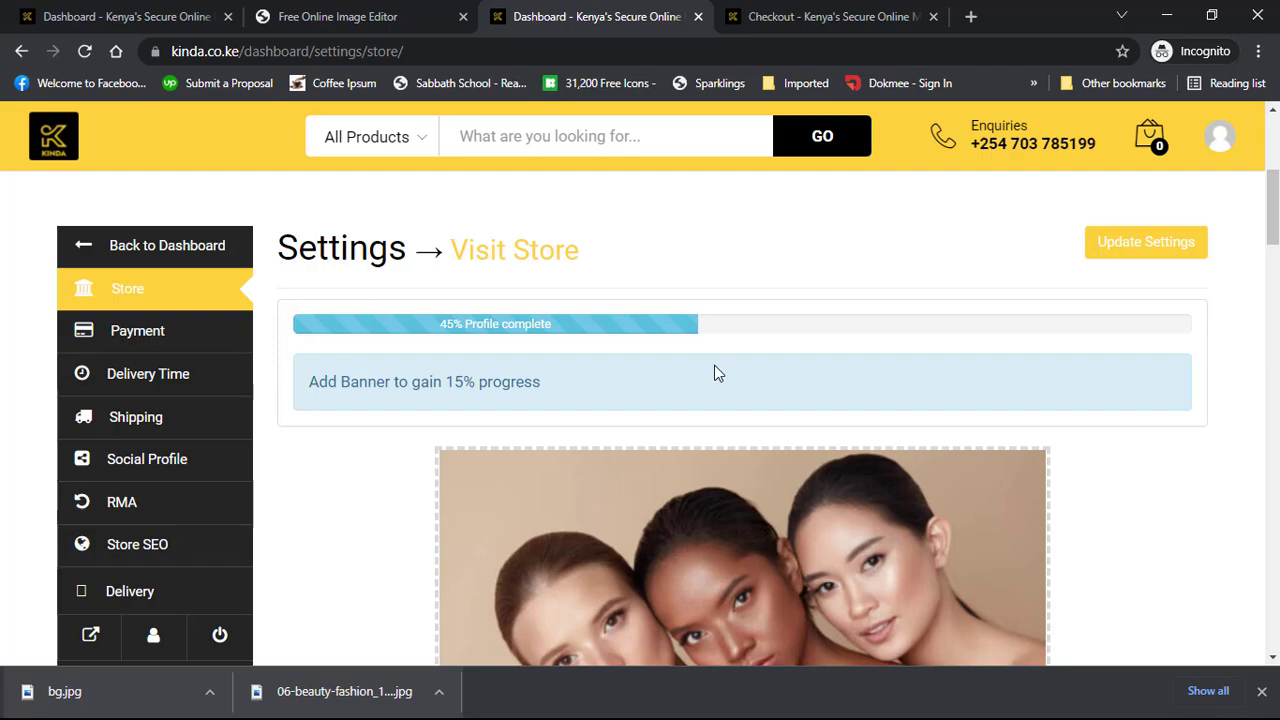
scroll(621, 350, down, 4)
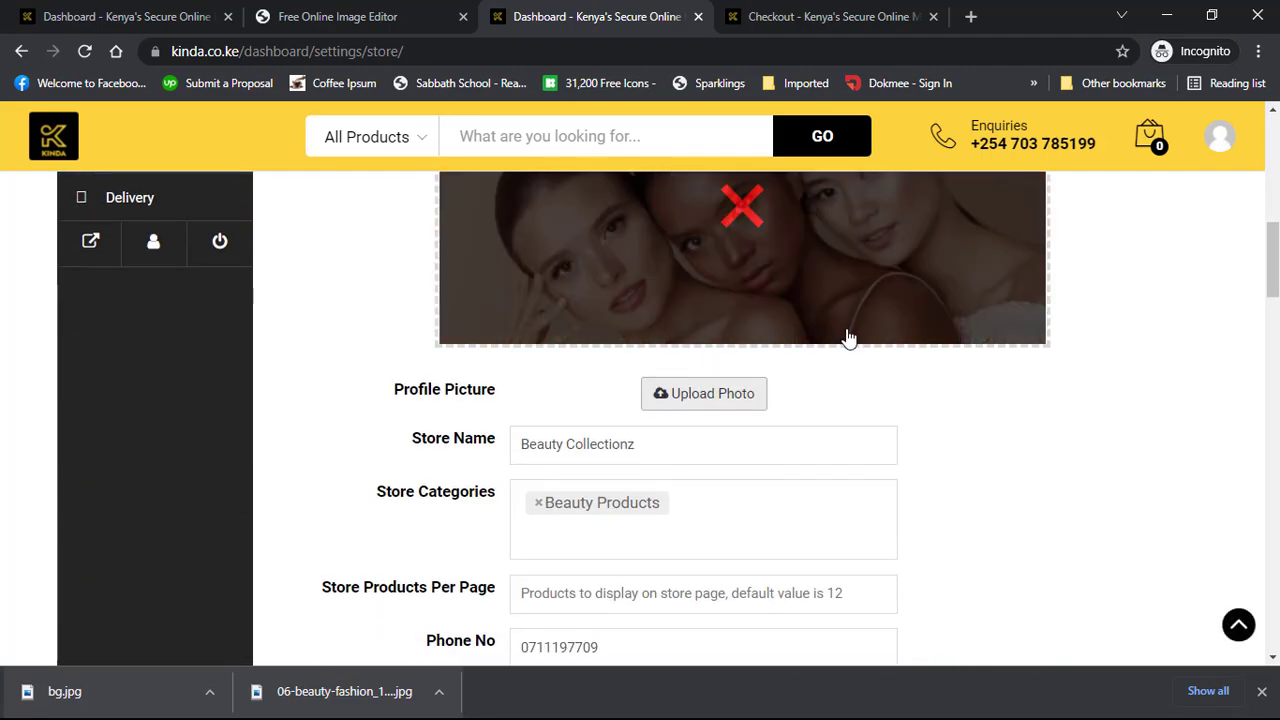
scroll(846, 337, up, 2)
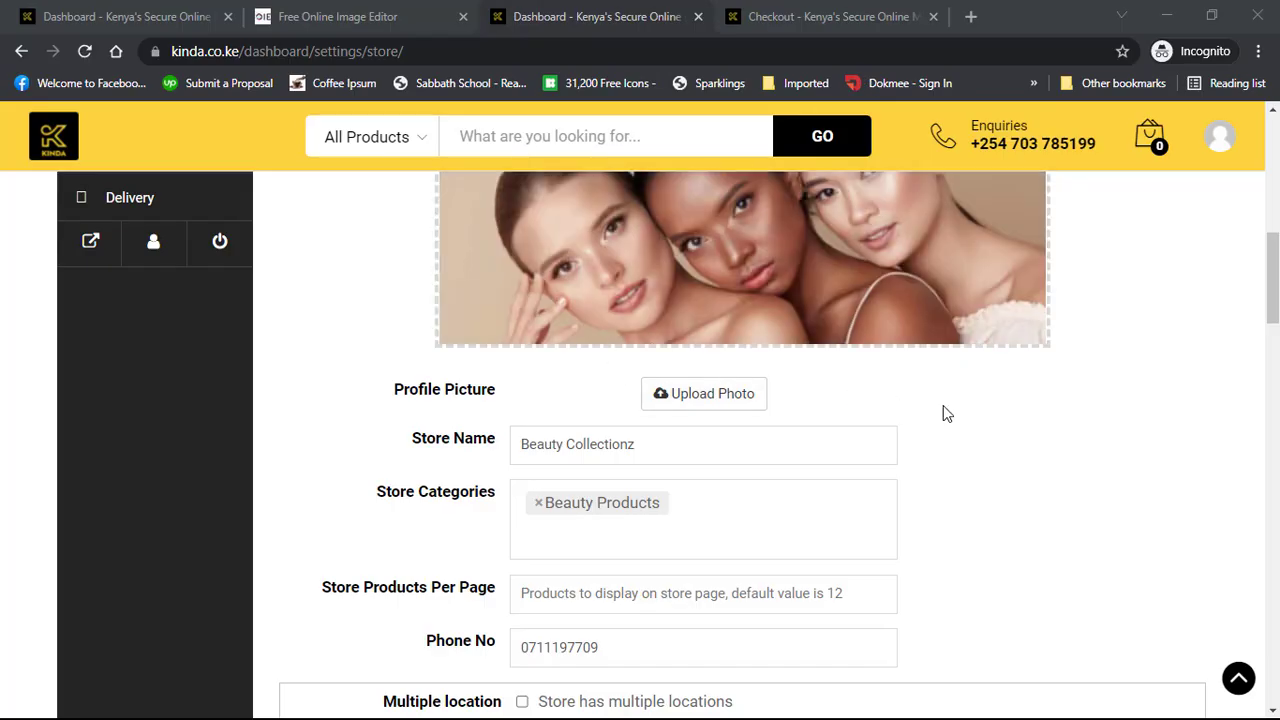
Upload Beauty.png from the Desktop Images folder for the new profile picture.
click(720, 405)
click(101, 201)
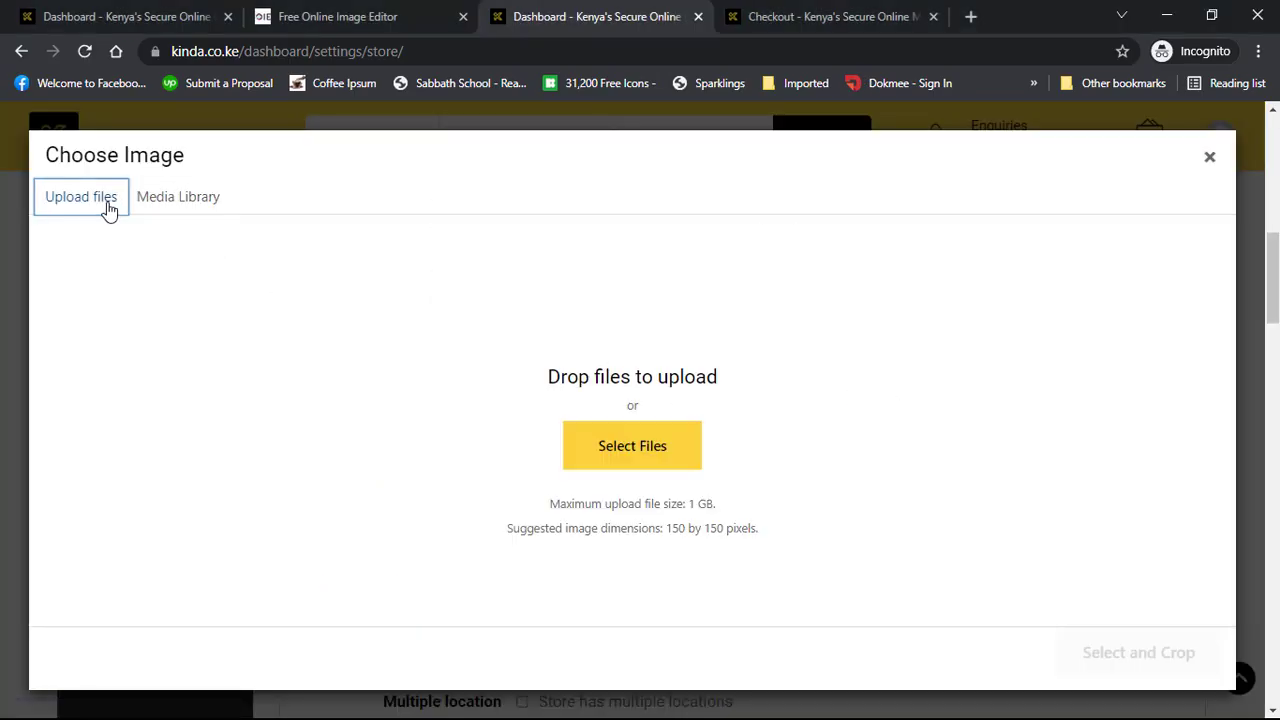
click(613, 445)
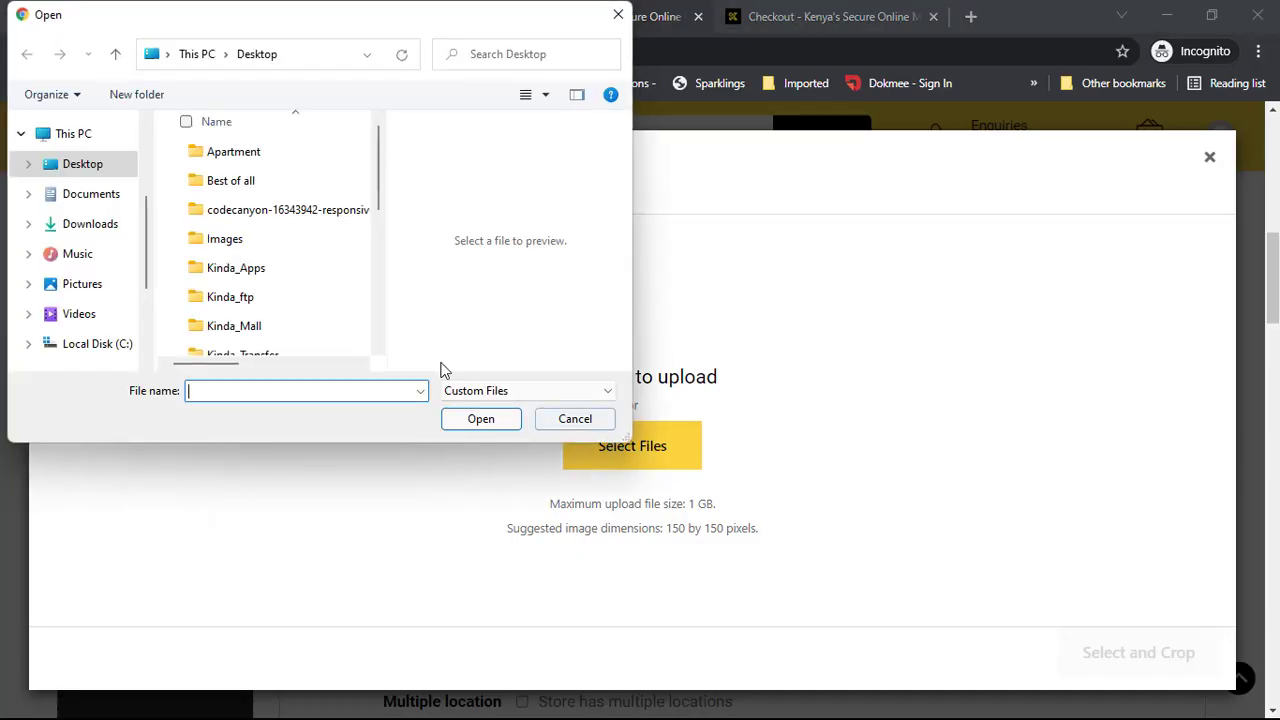
double_click(249, 239)
click(219, 194)
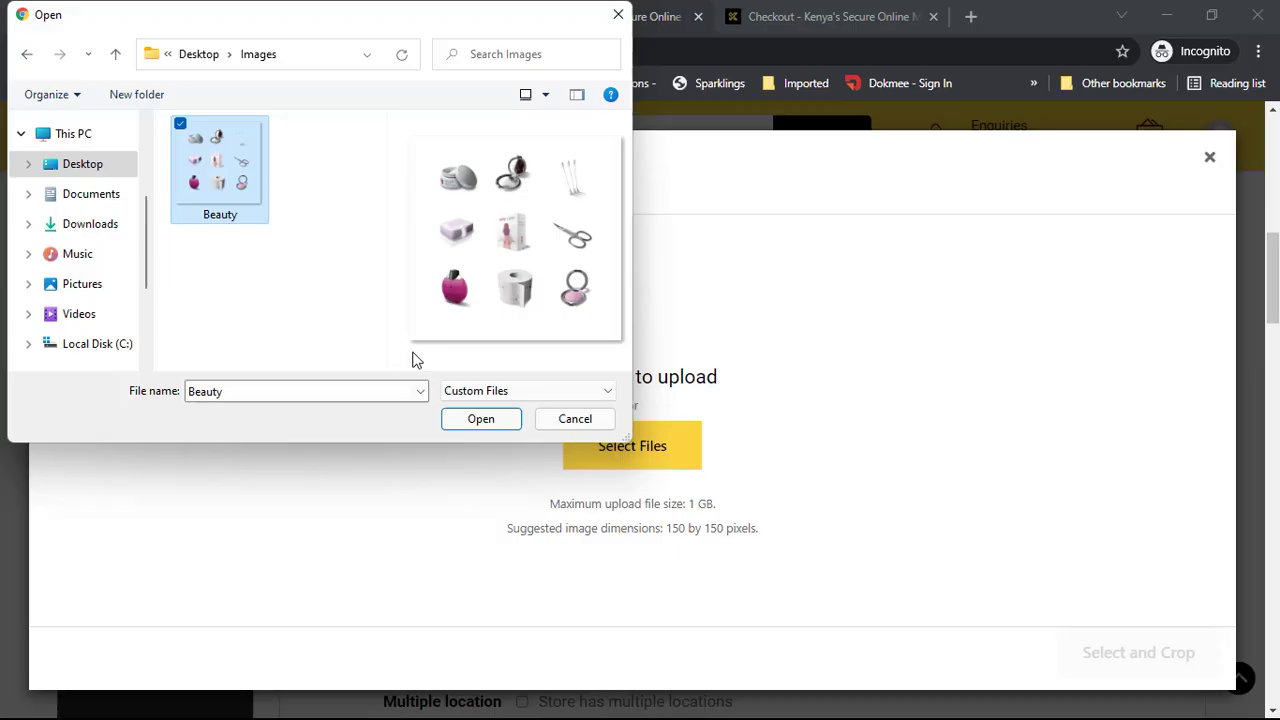
click(462, 416)
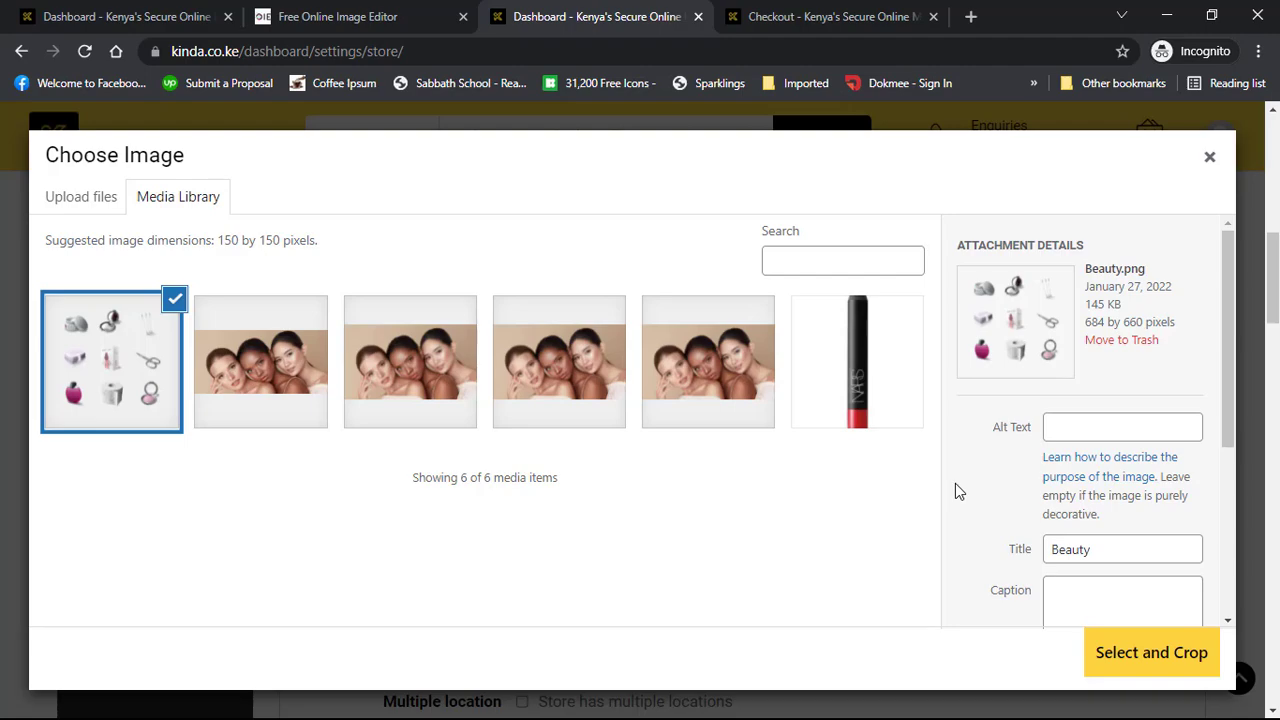
Select Beauty.png, adjust the crop box and apply it as the store's profile picture.
click(1181, 651)
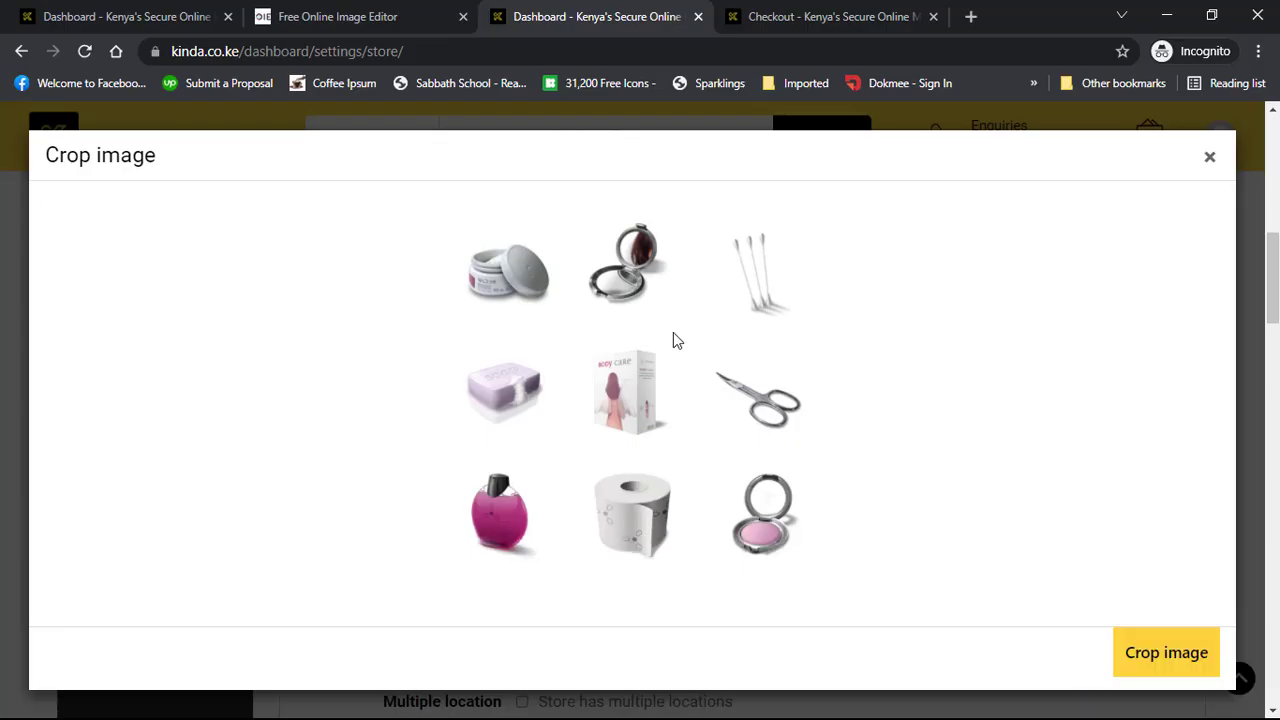
drag(617, 365, 649, 397)
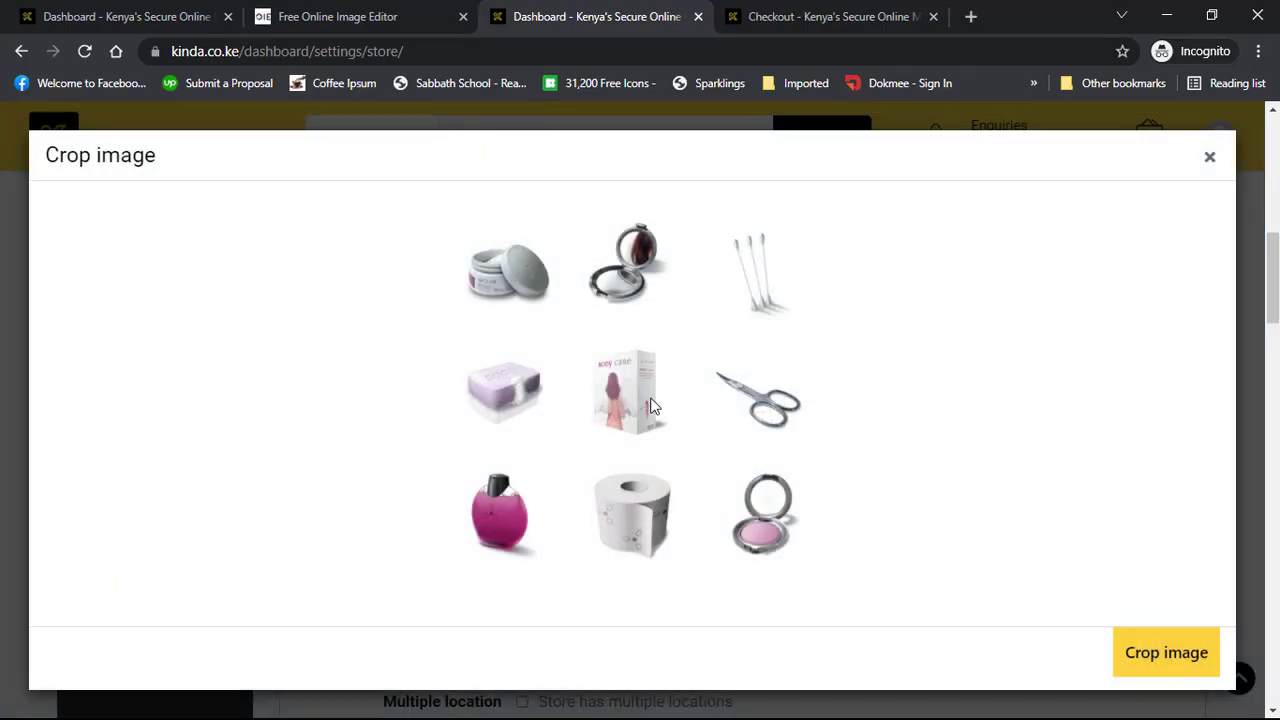
click(1181, 672)
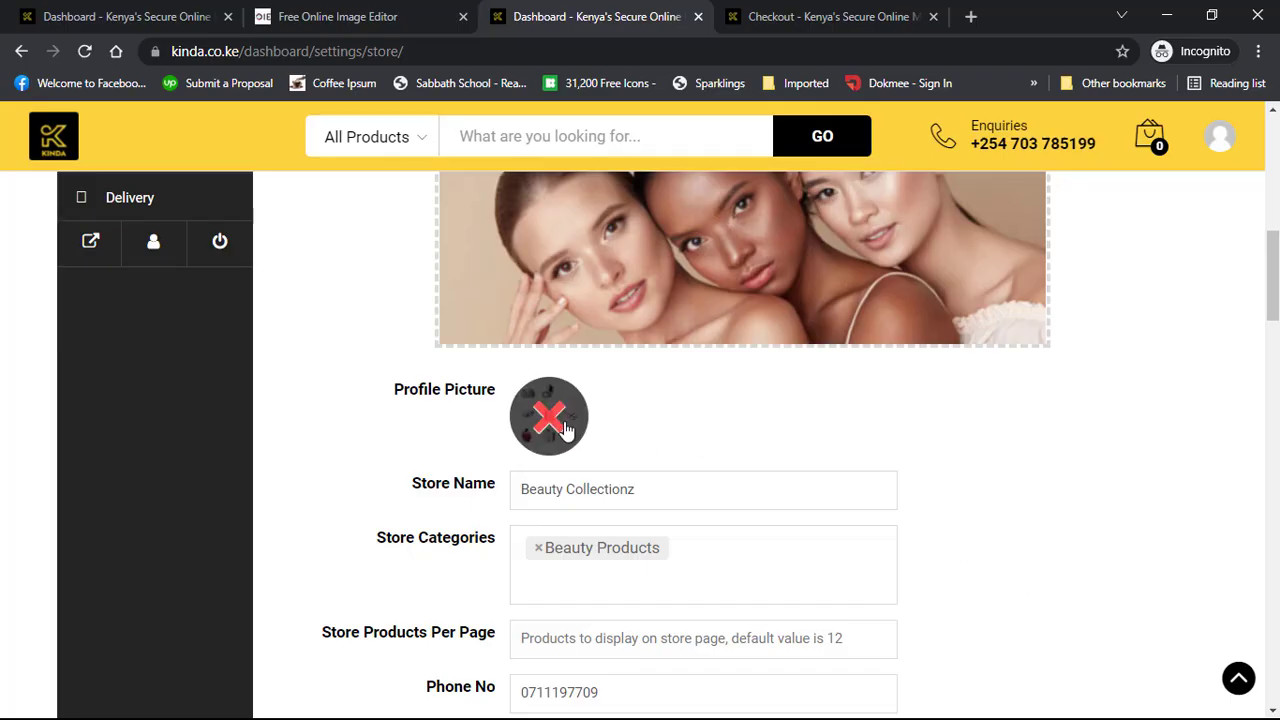
scroll(643, 405, down, 2)
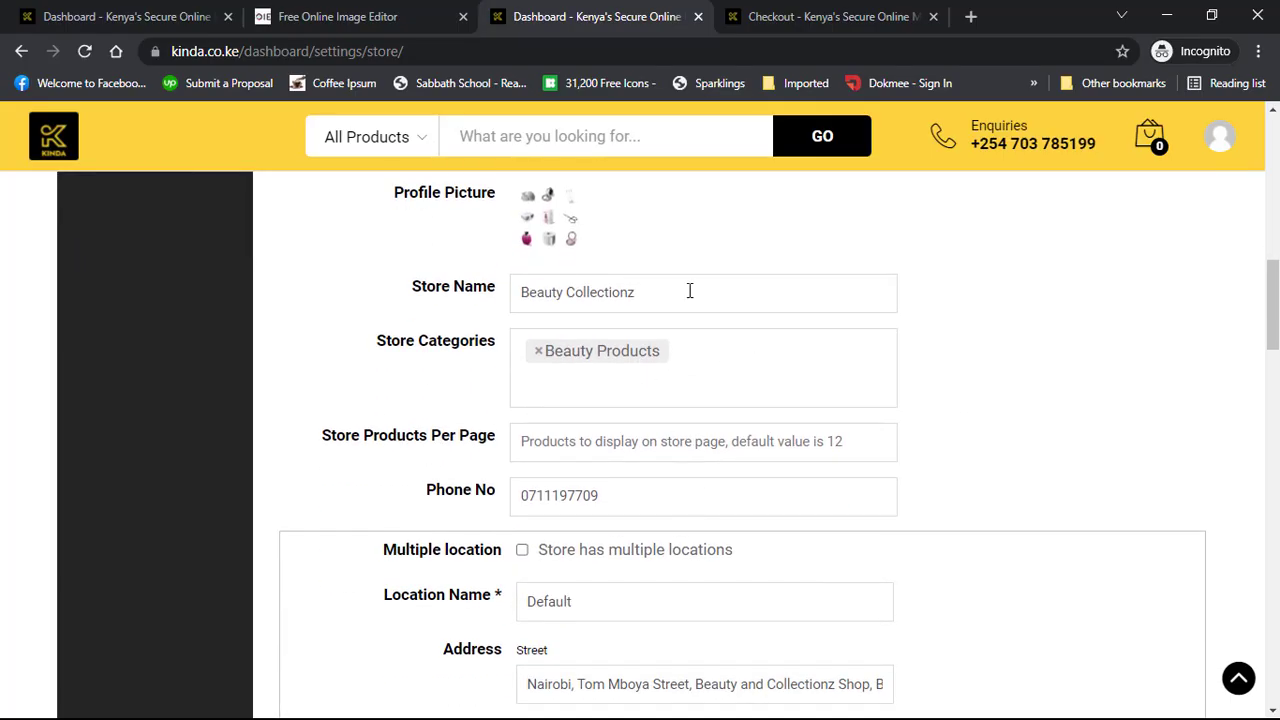
Leave the store name and Beauty Products category unchanged and enter 10 products per page.
click(648, 296)
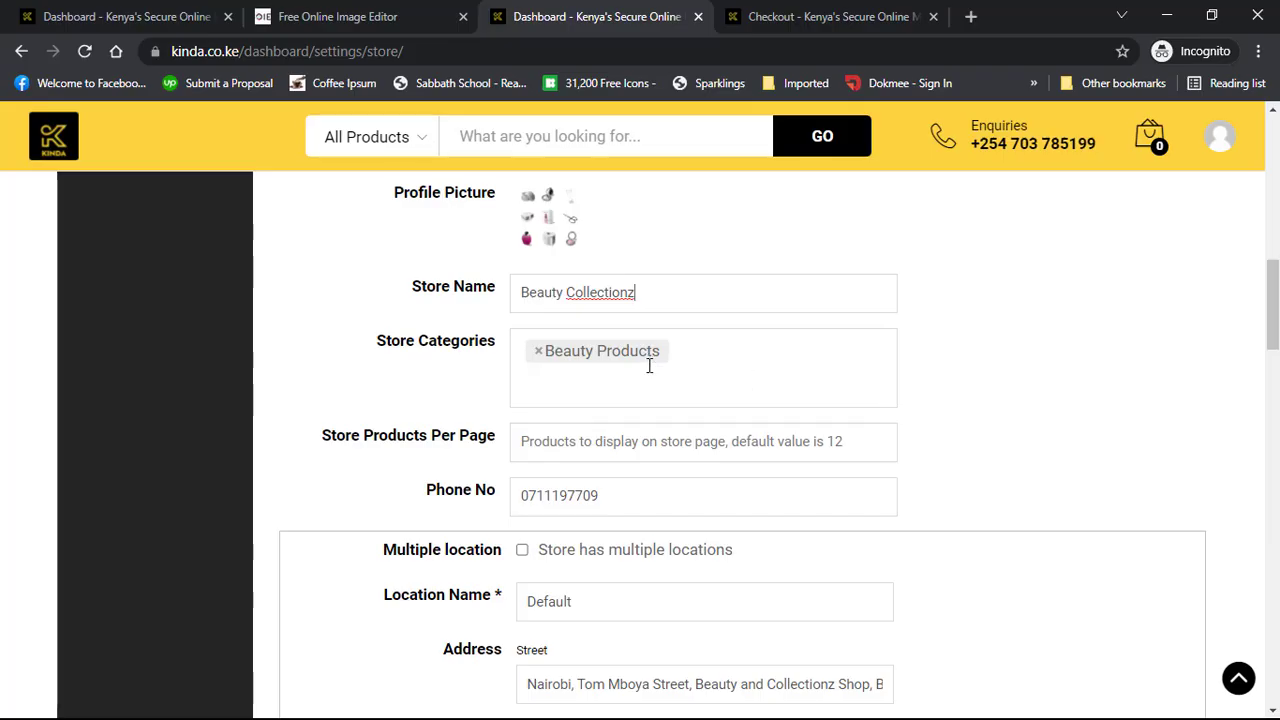
click(718, 380)
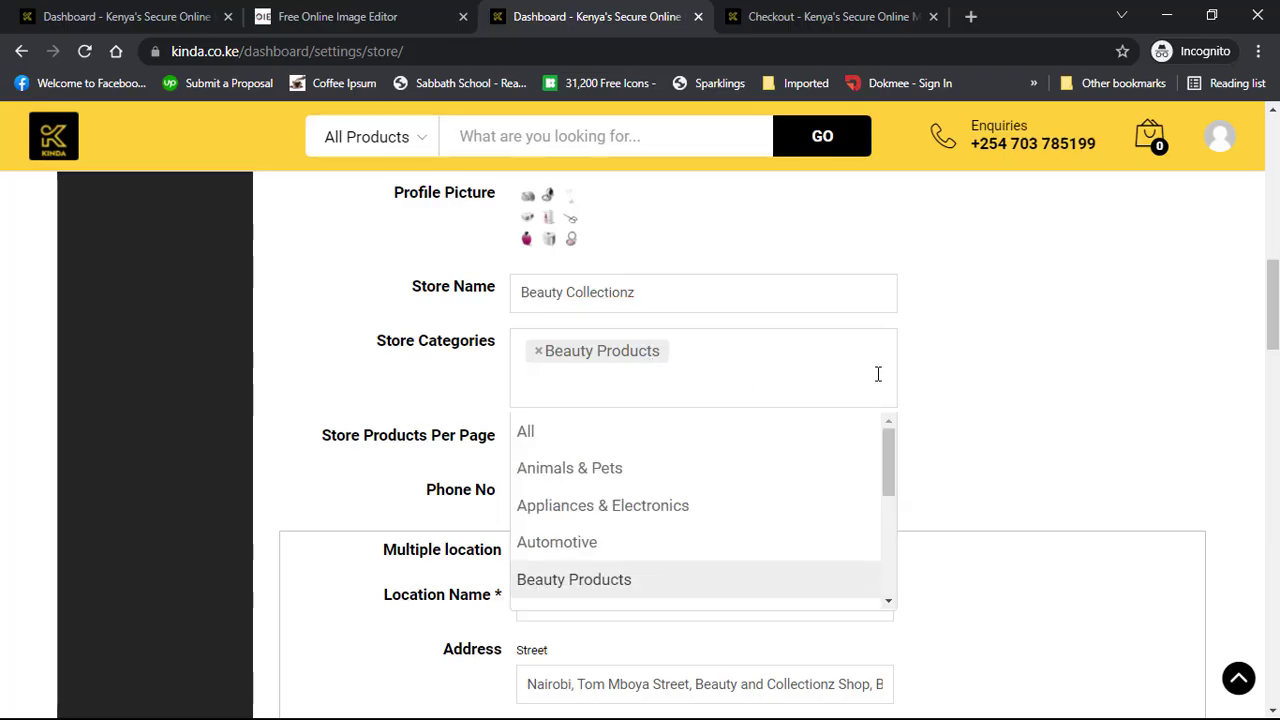
click(1036, 395)
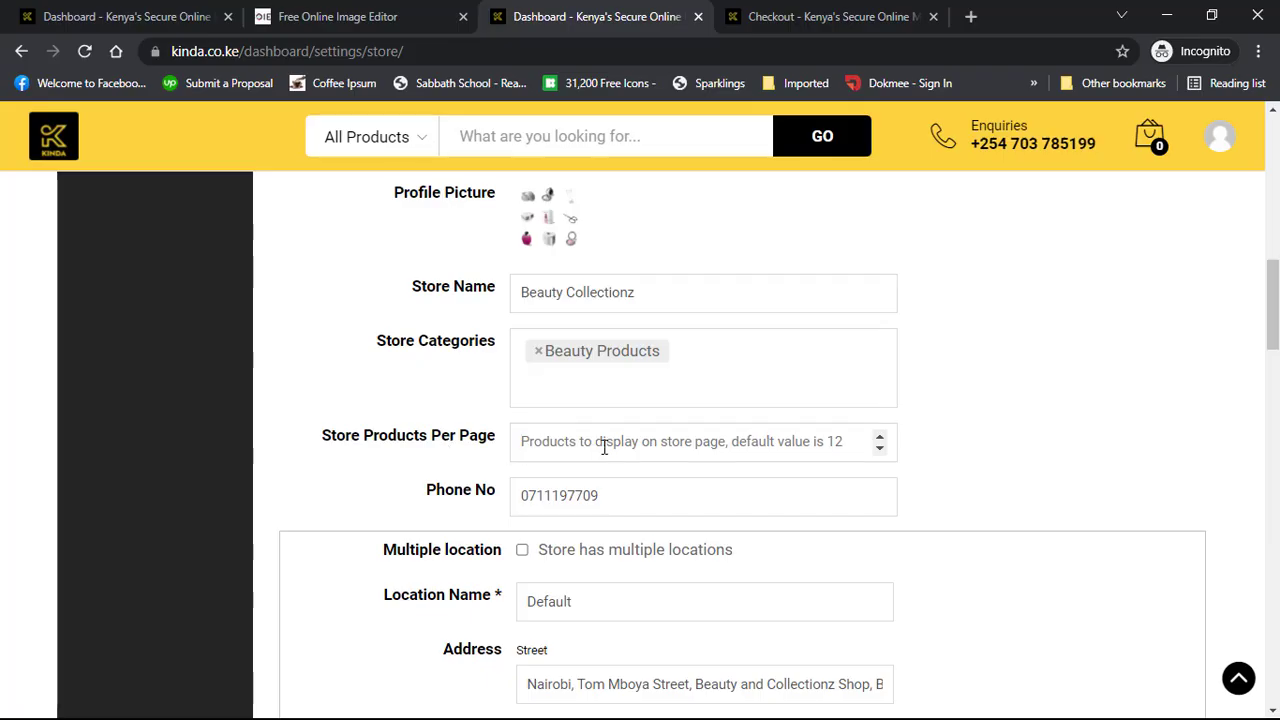
text(10)
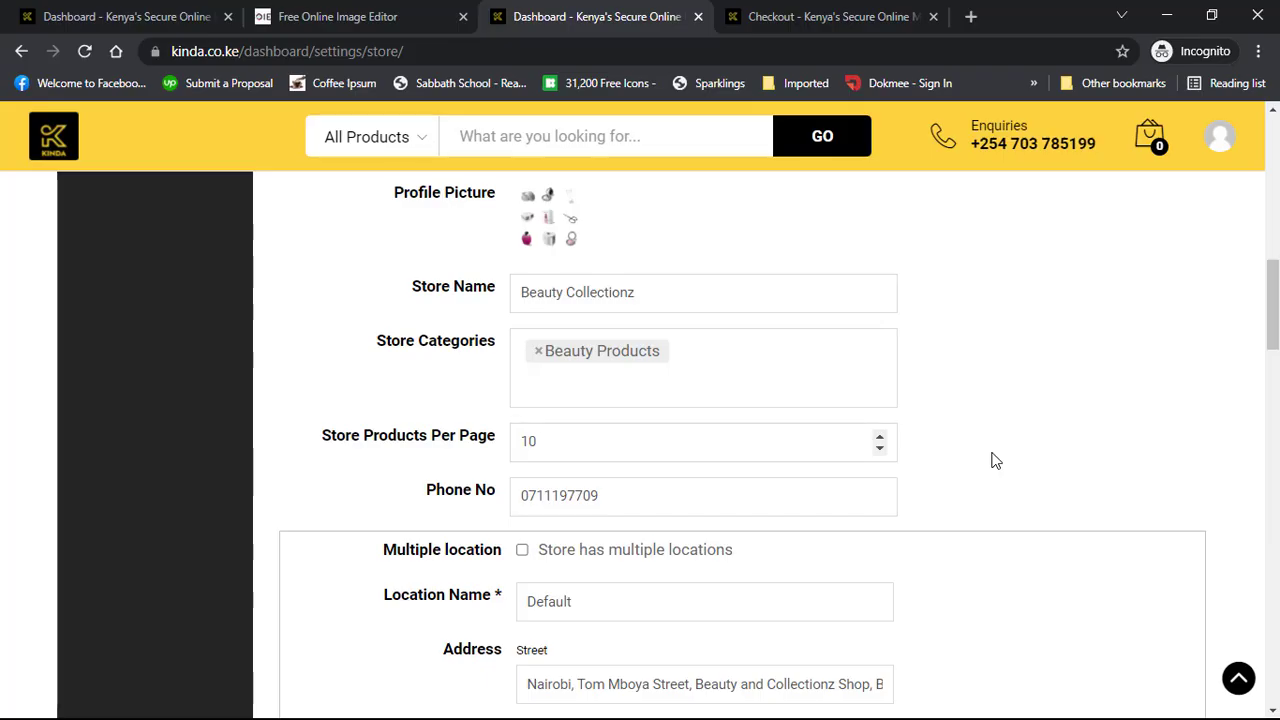
scroll(997, 462, down, 2)
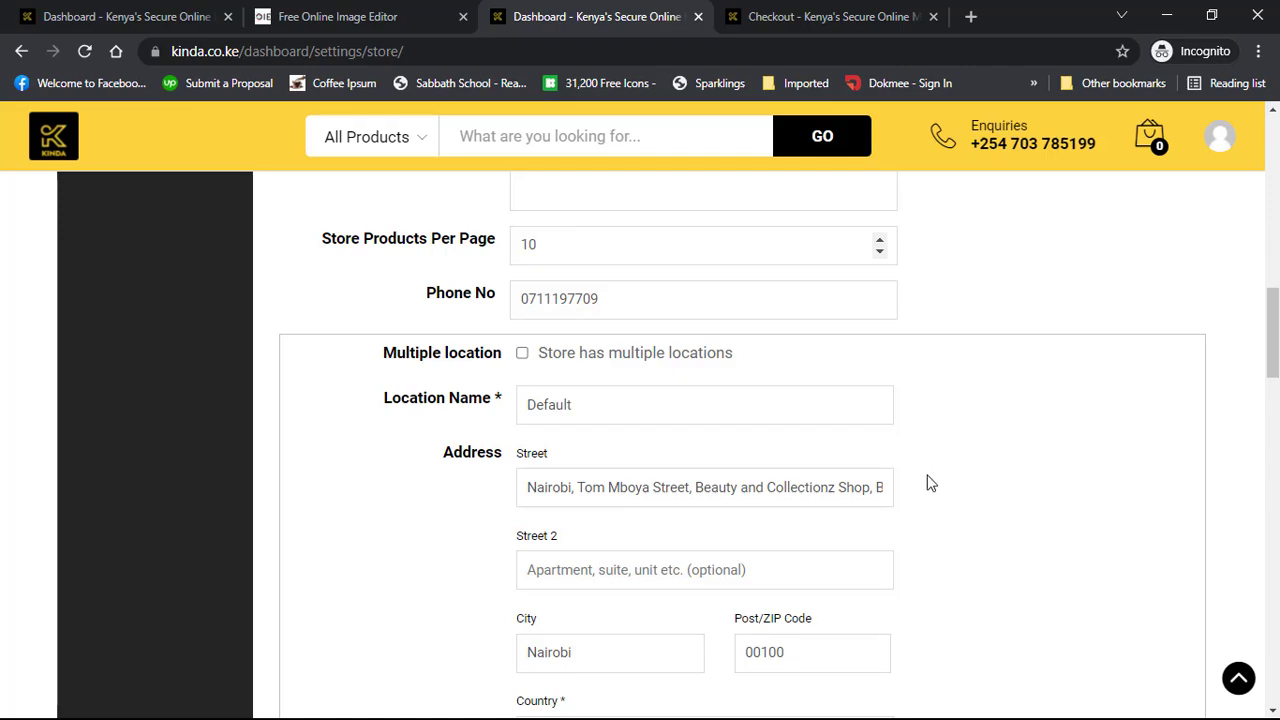
click(522, 353)
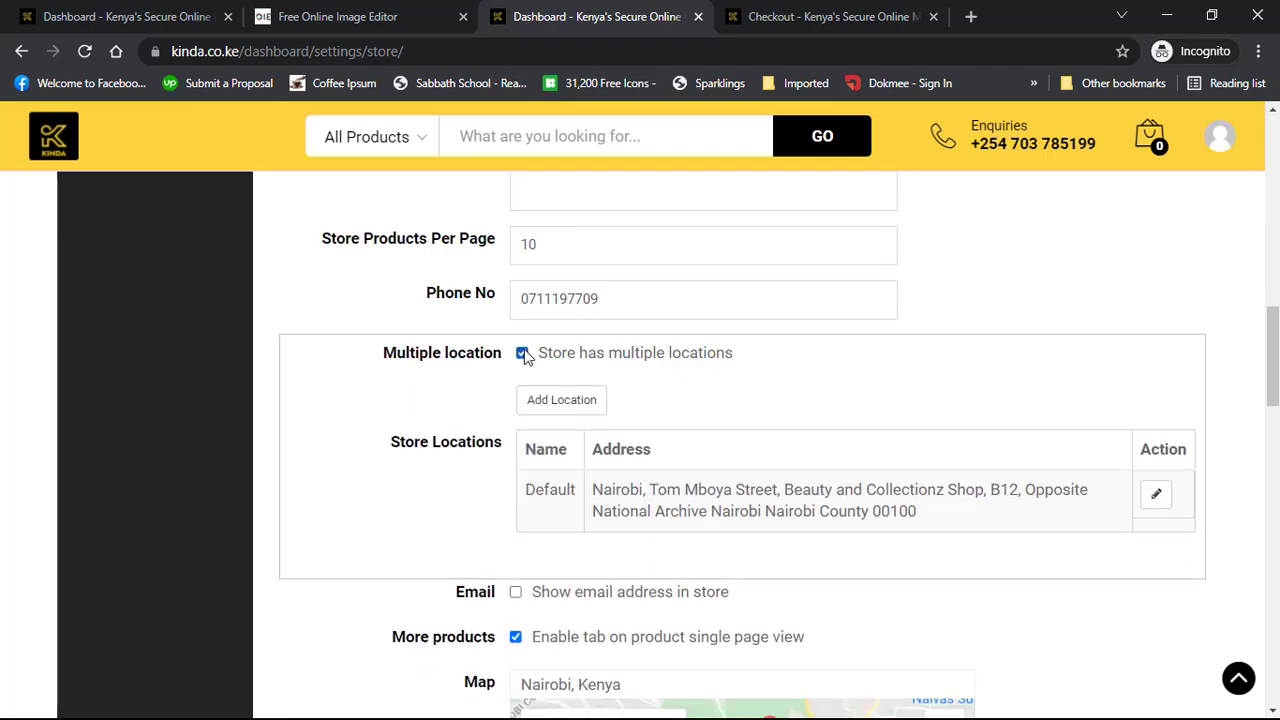
click(522, 353)
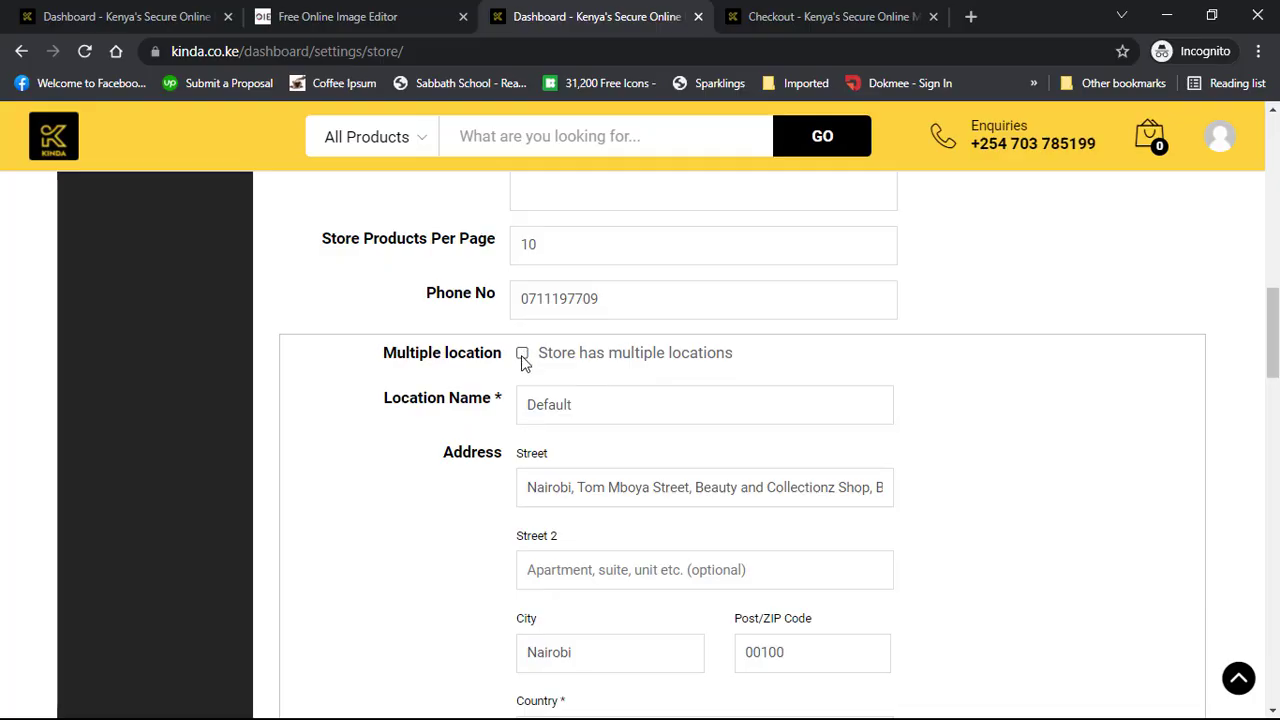
scroll(523, 489, down, 2)
scroll(371, 468, up, 1)
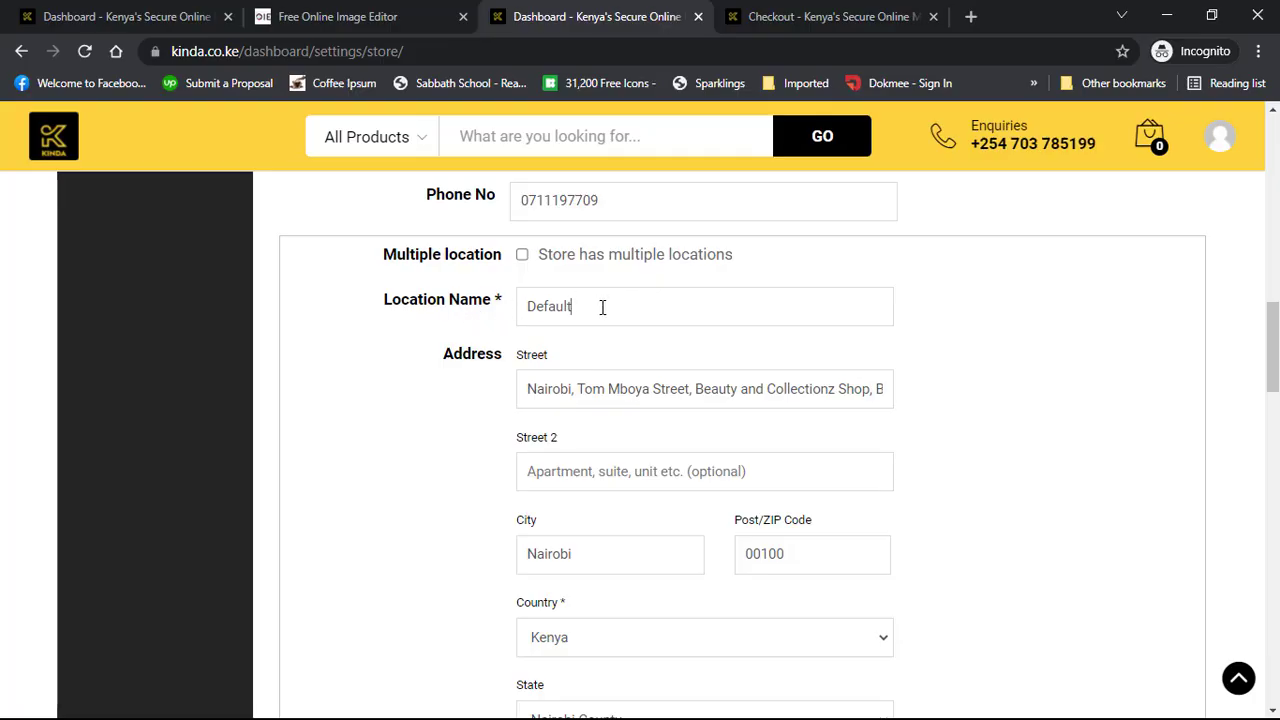
double_click(556, 311)
scroll(414, 549, down, 2)
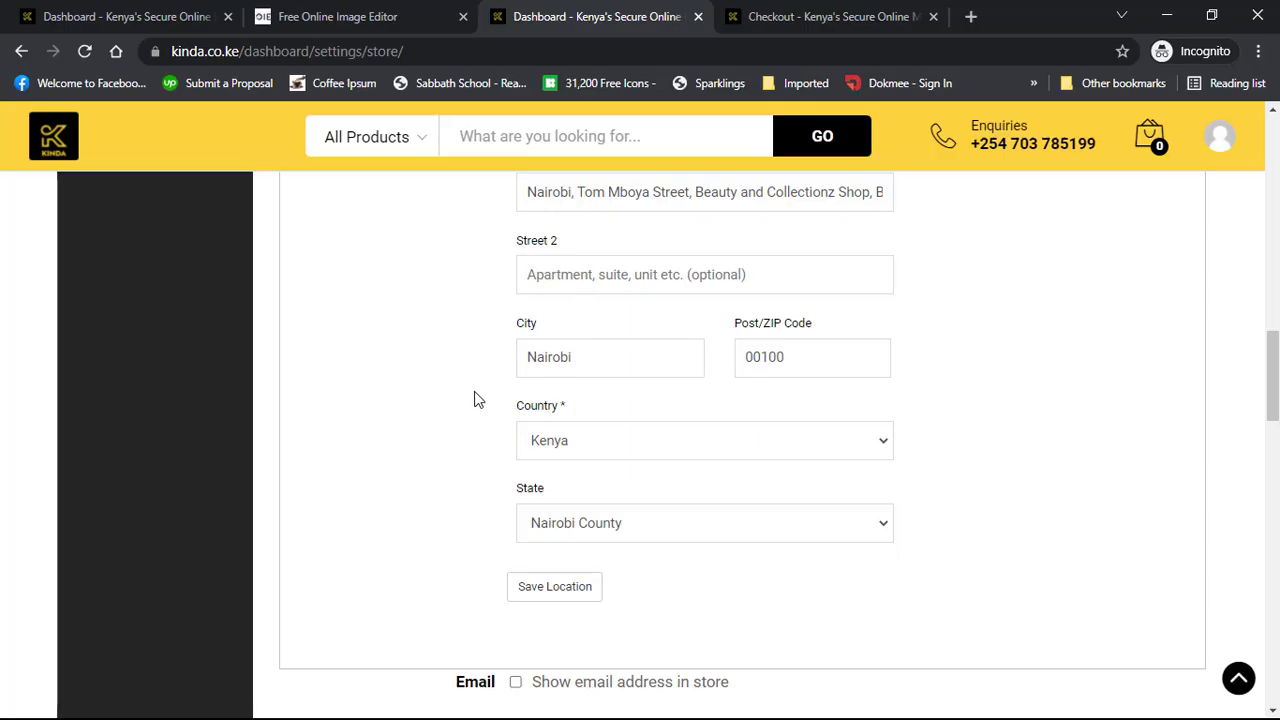
scroll(475, 398, down, 4)
scroll(475, 398, up, 4)
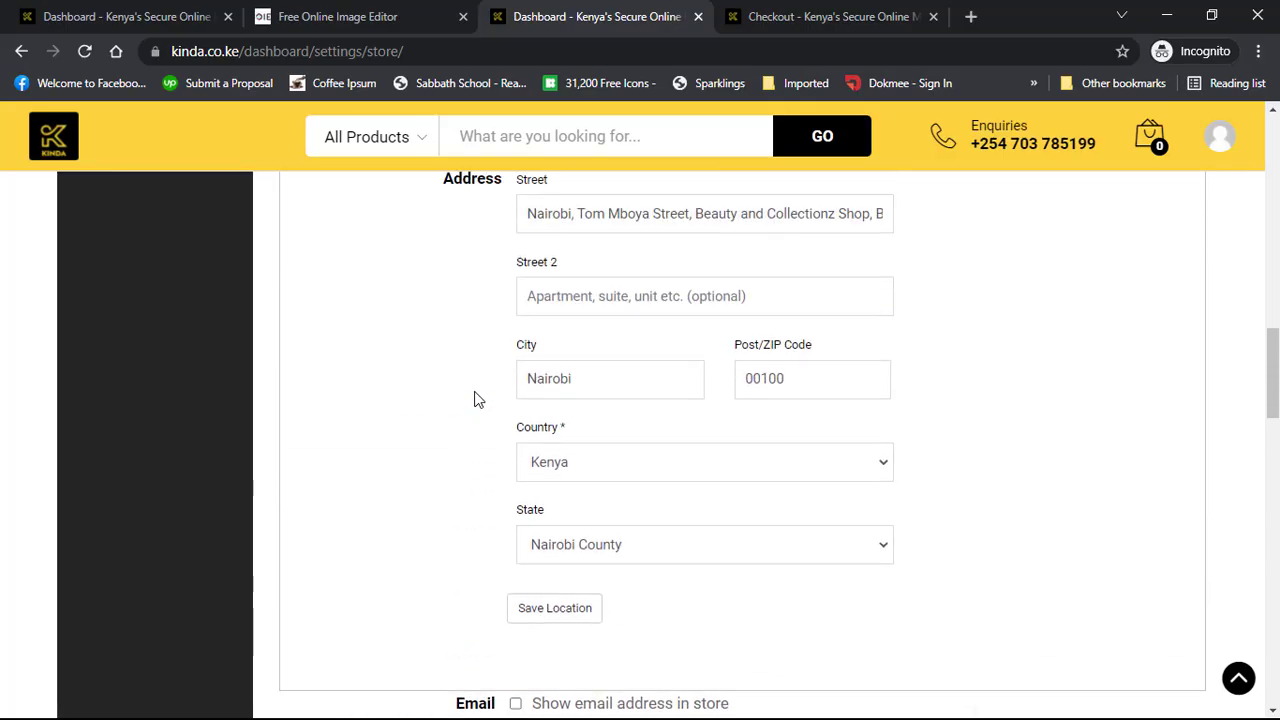
scroll(475, 398, up, 1)
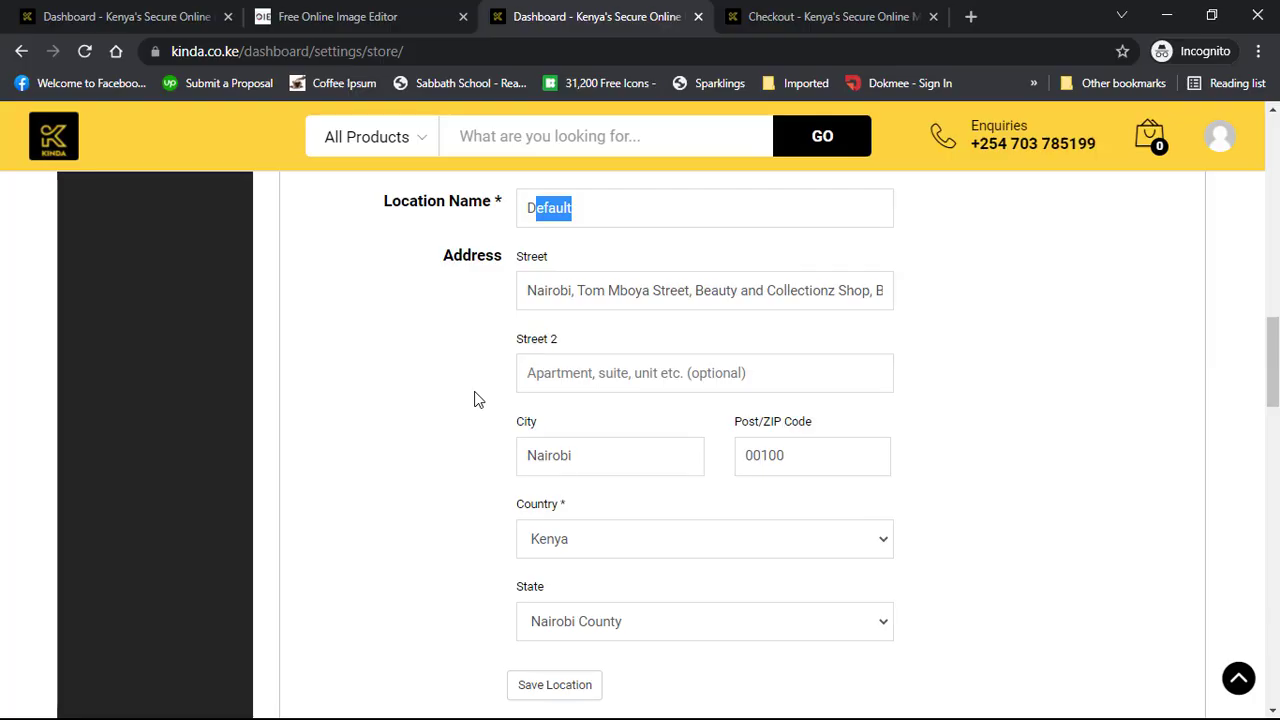
scroll(506, 405, down, 5)
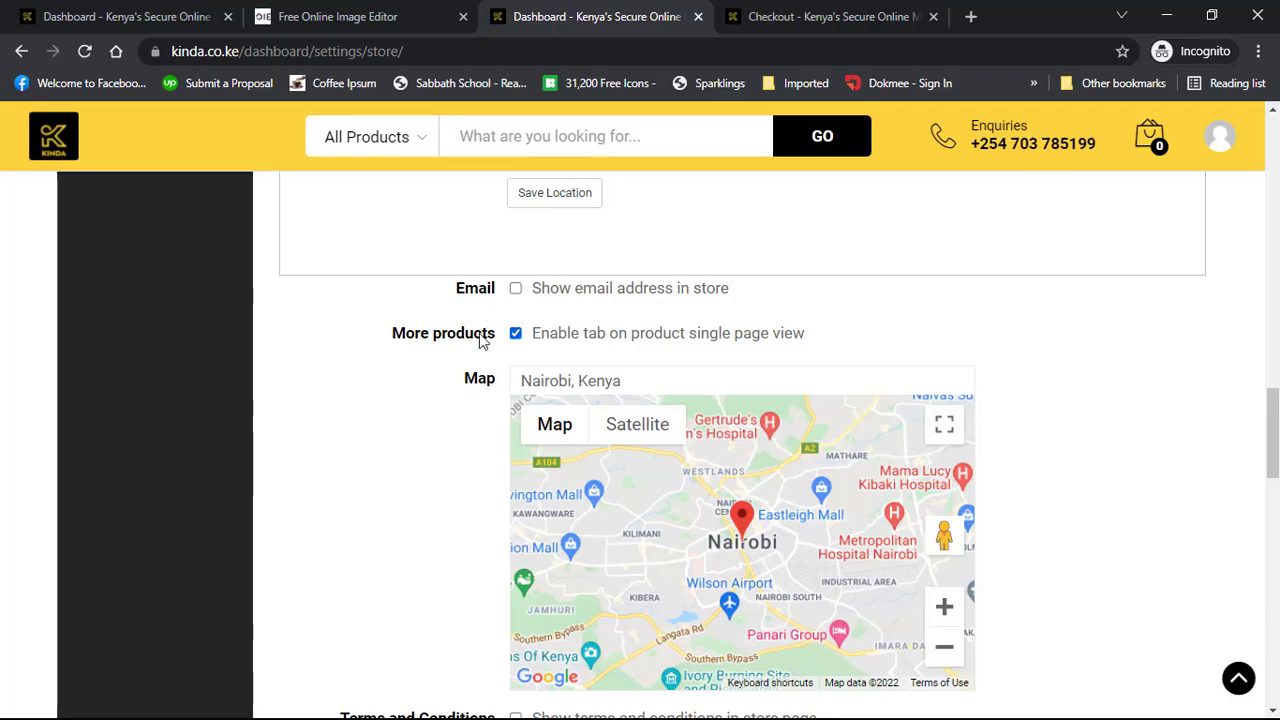
Scroll past the map and tick Store Opening Closing Time to reveal the Sunday–Saturday hour rows.
scroll(995, 490, down, 1)
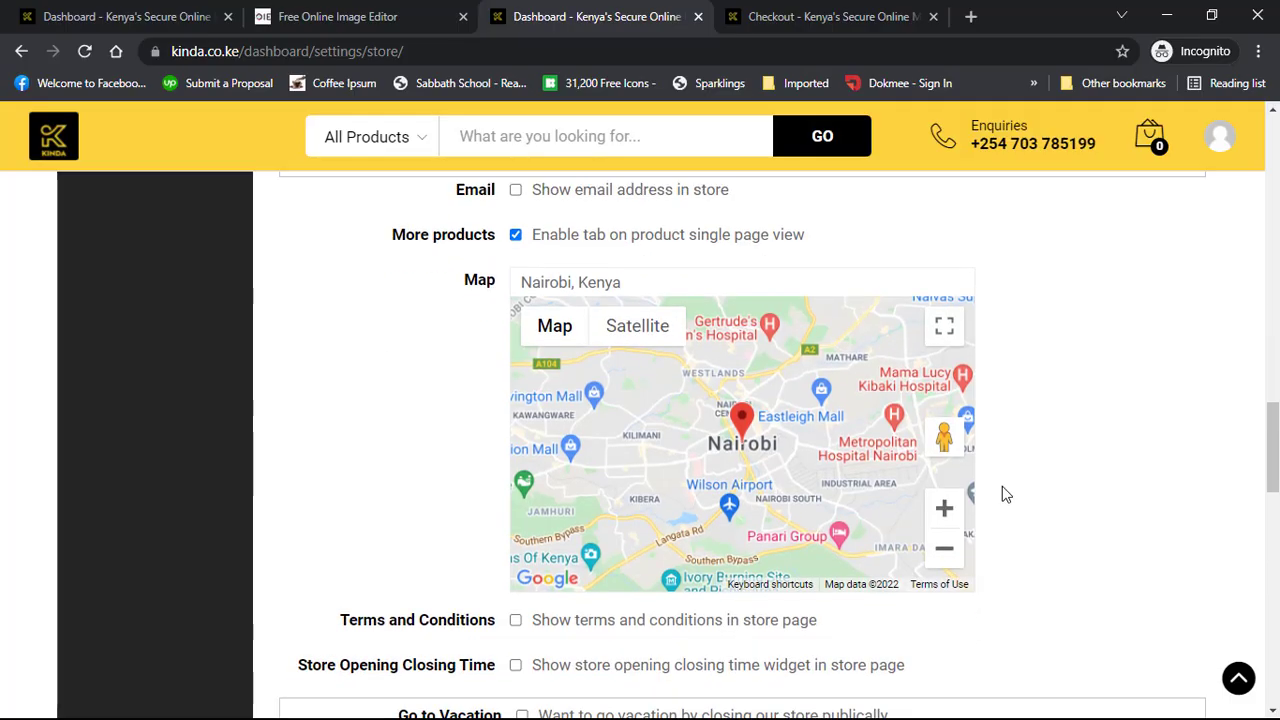
scroll(1003, 486, down, 1)
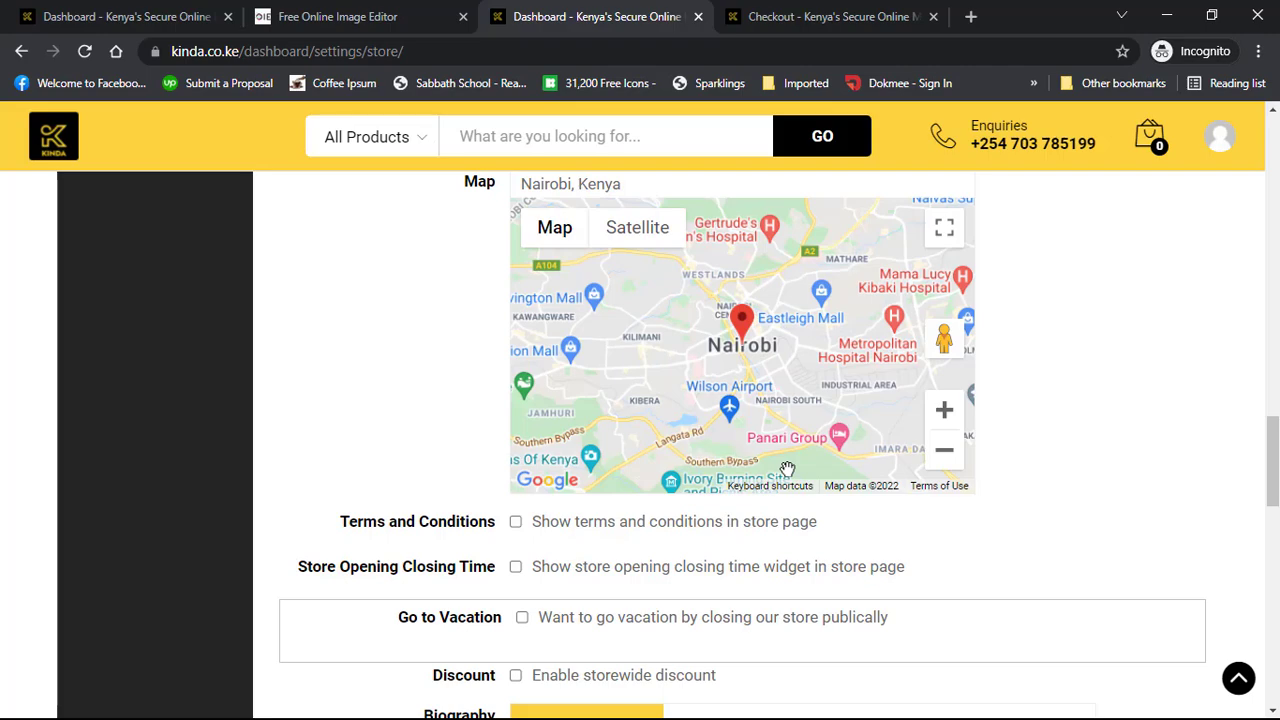
scroll(787, 469, up, 2)
scroll(787, 469, down, 2)
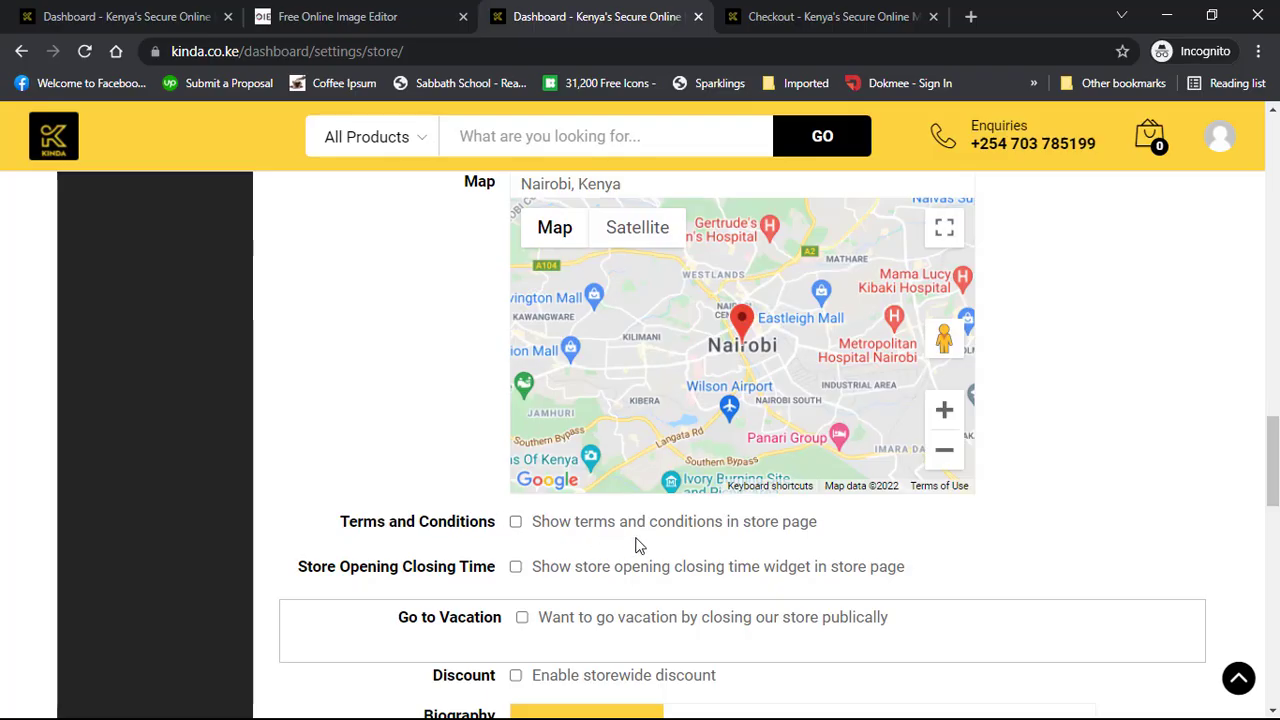
scroll(770, 533, down, 1)
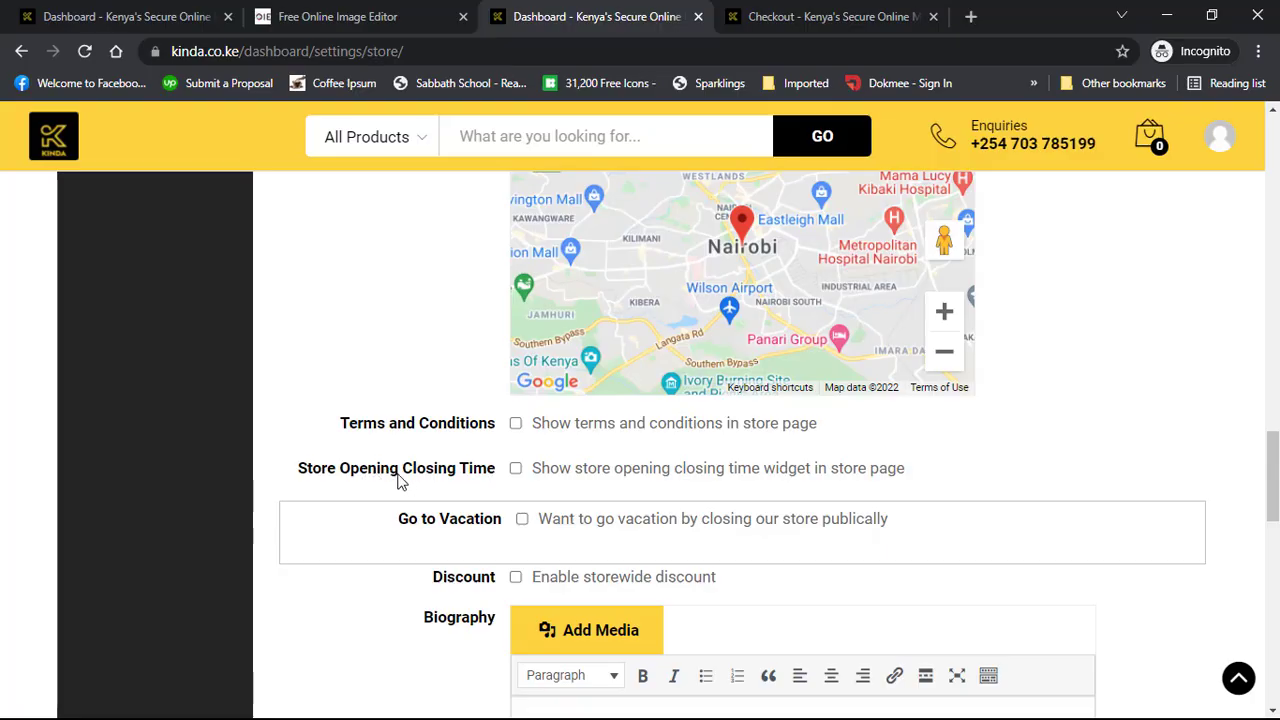
click(516, 469)
Change Monday's status from Close to Open.
scroll(515, 480, down, 2)
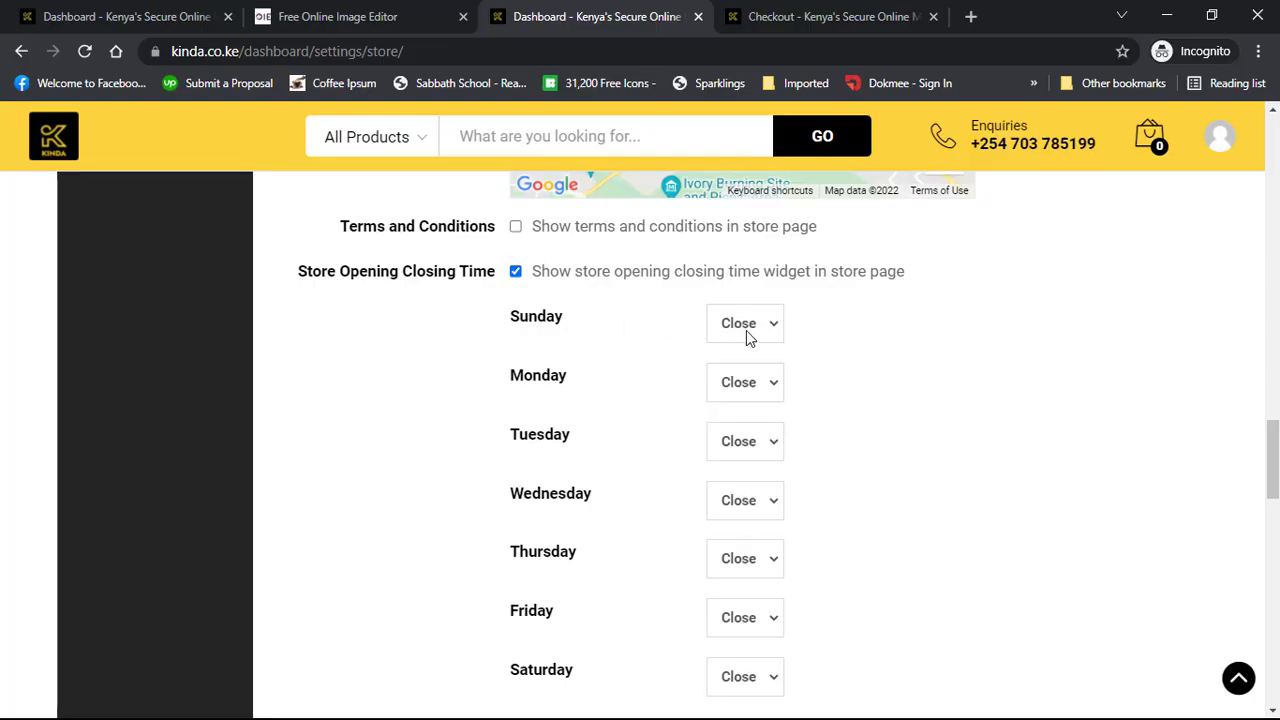
click(738, 388)
click(738, 430)
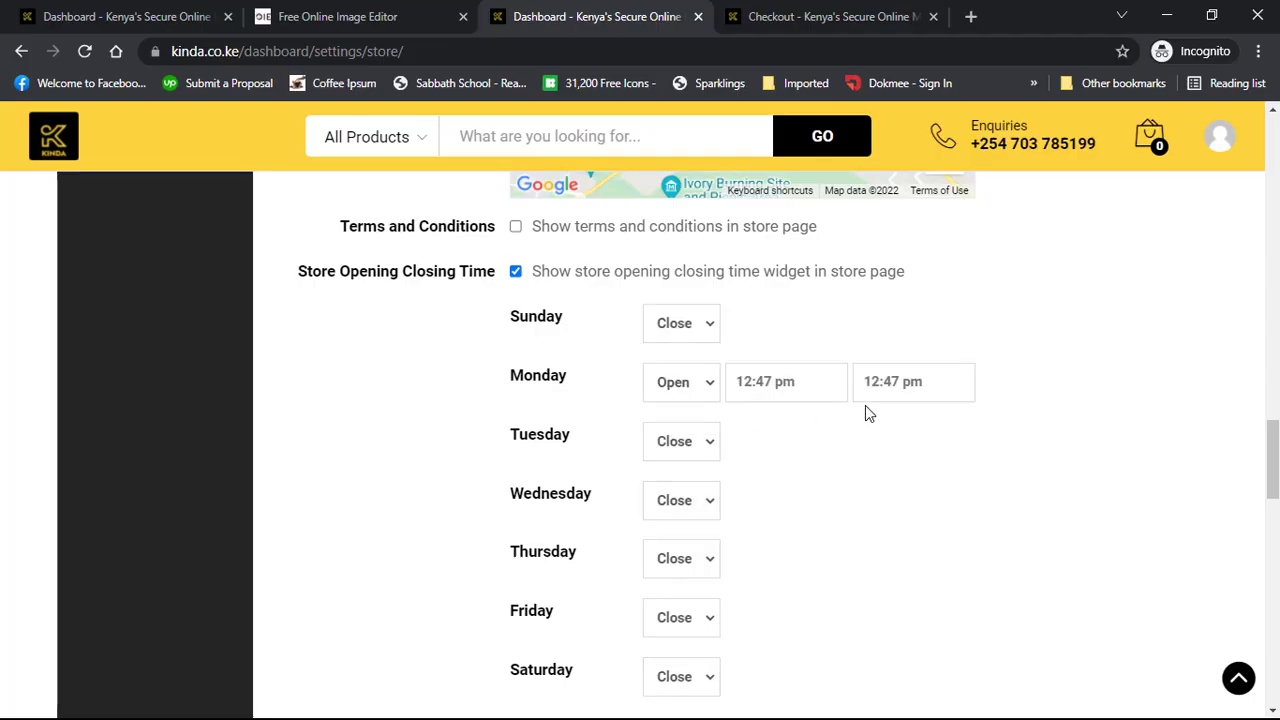
Set Monday's opening time to 8:00 am.
click(781, 376)
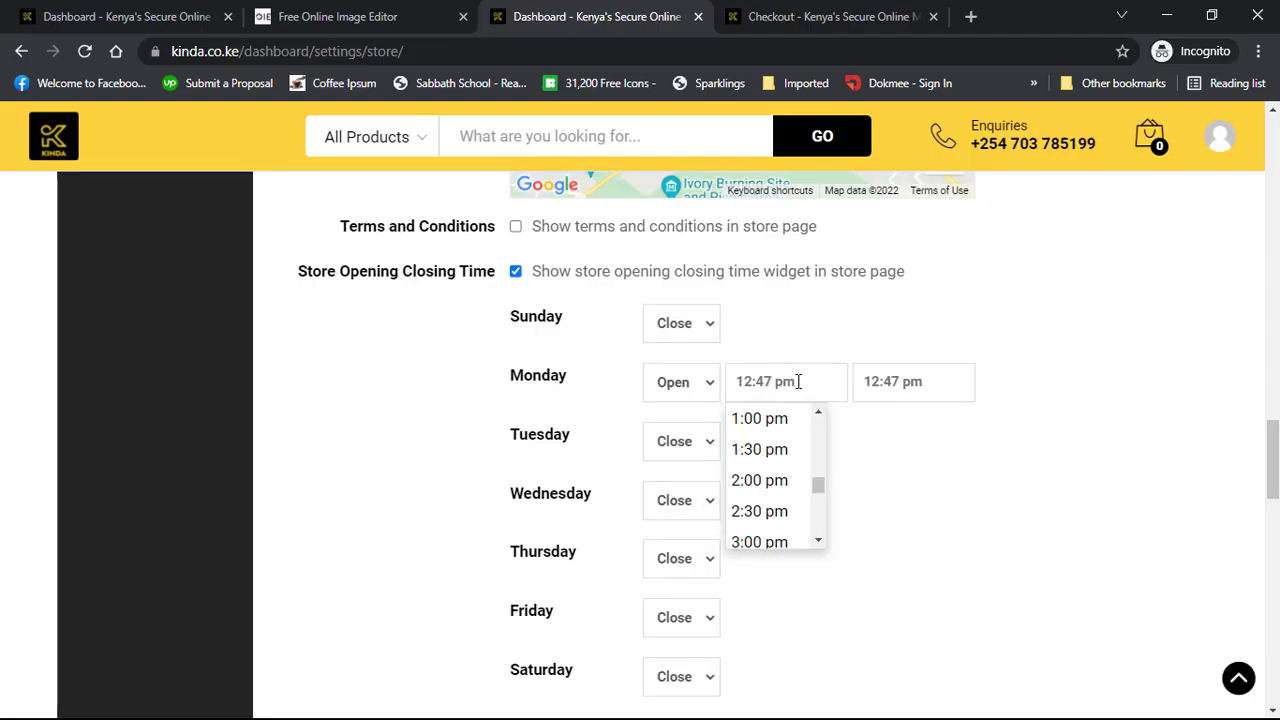
text(8)
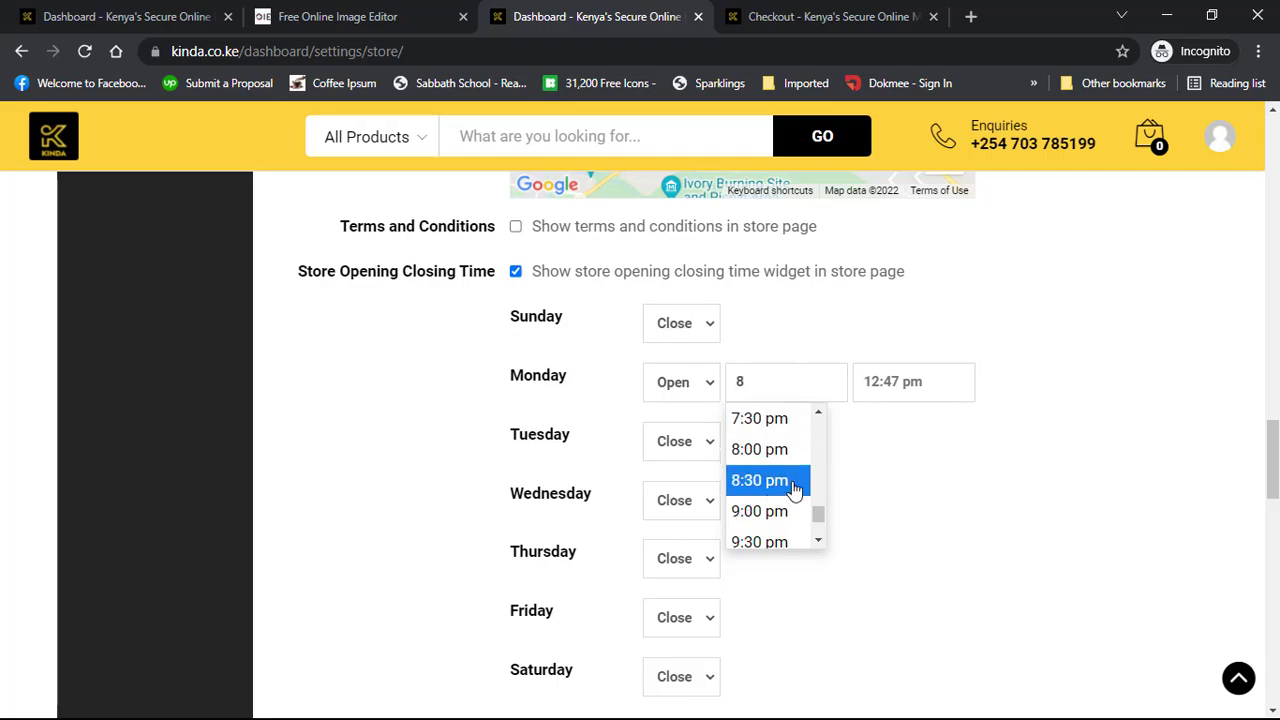
scroll(795, 488, down, 1)
scroll(795, 488, up, 2)
scroll(796, 489, down, 1)
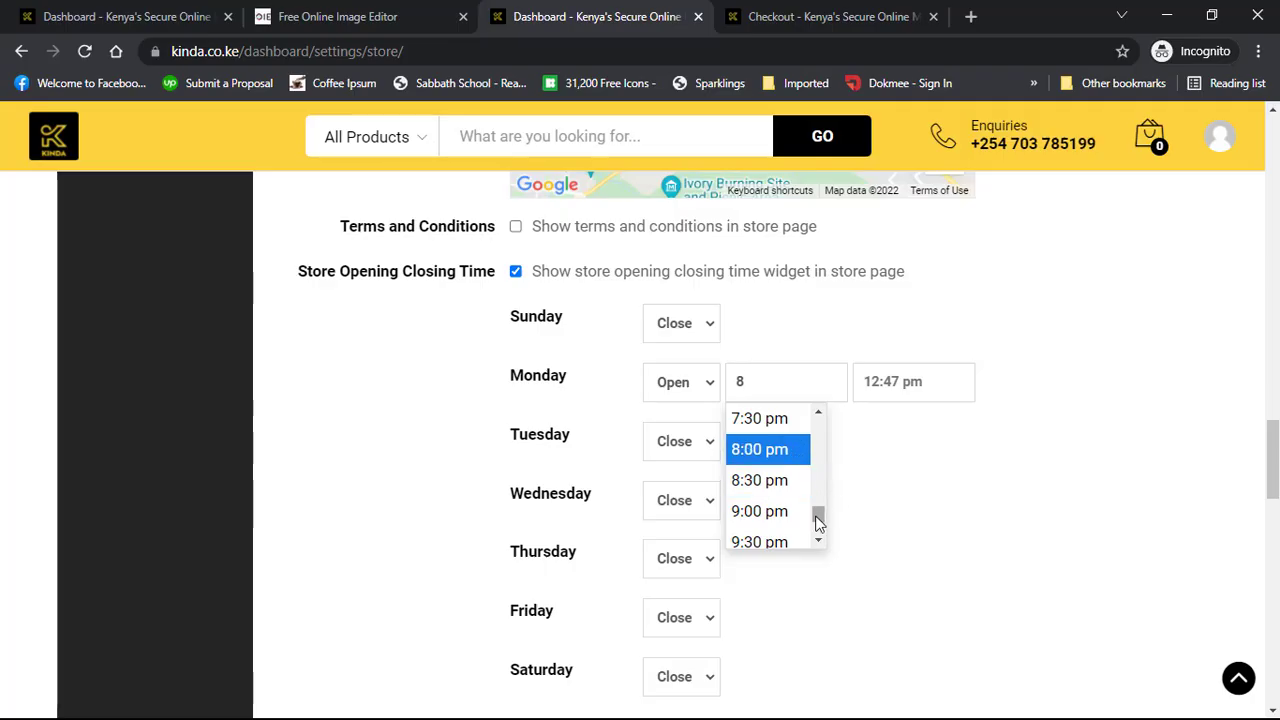
click(819, 541)
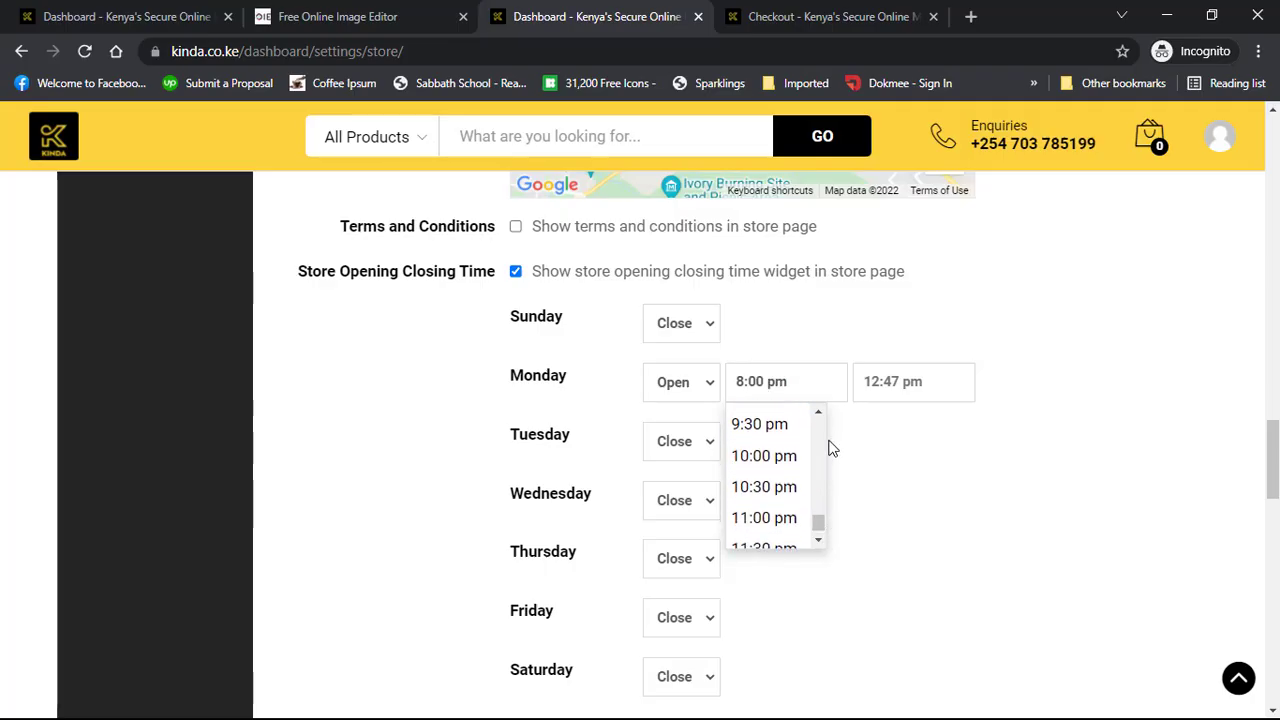
click(817, 416)
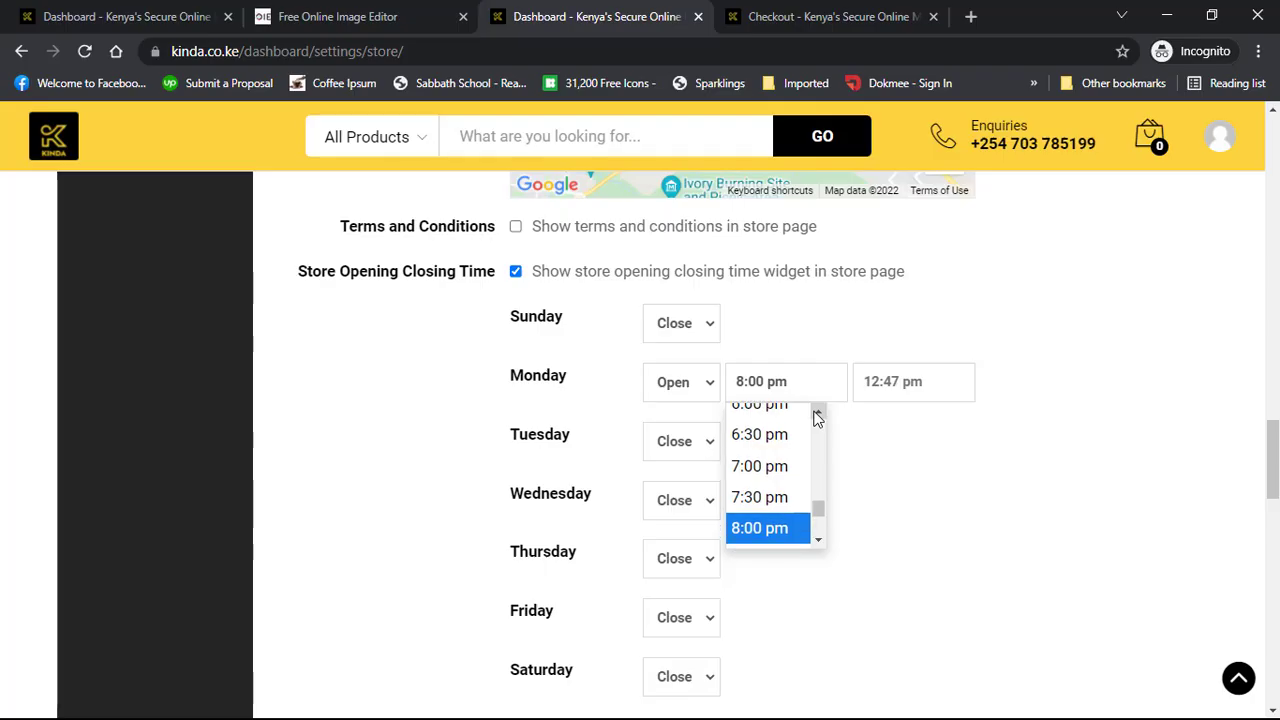
drag(817, 416, 817, 416)
click(791, 447)
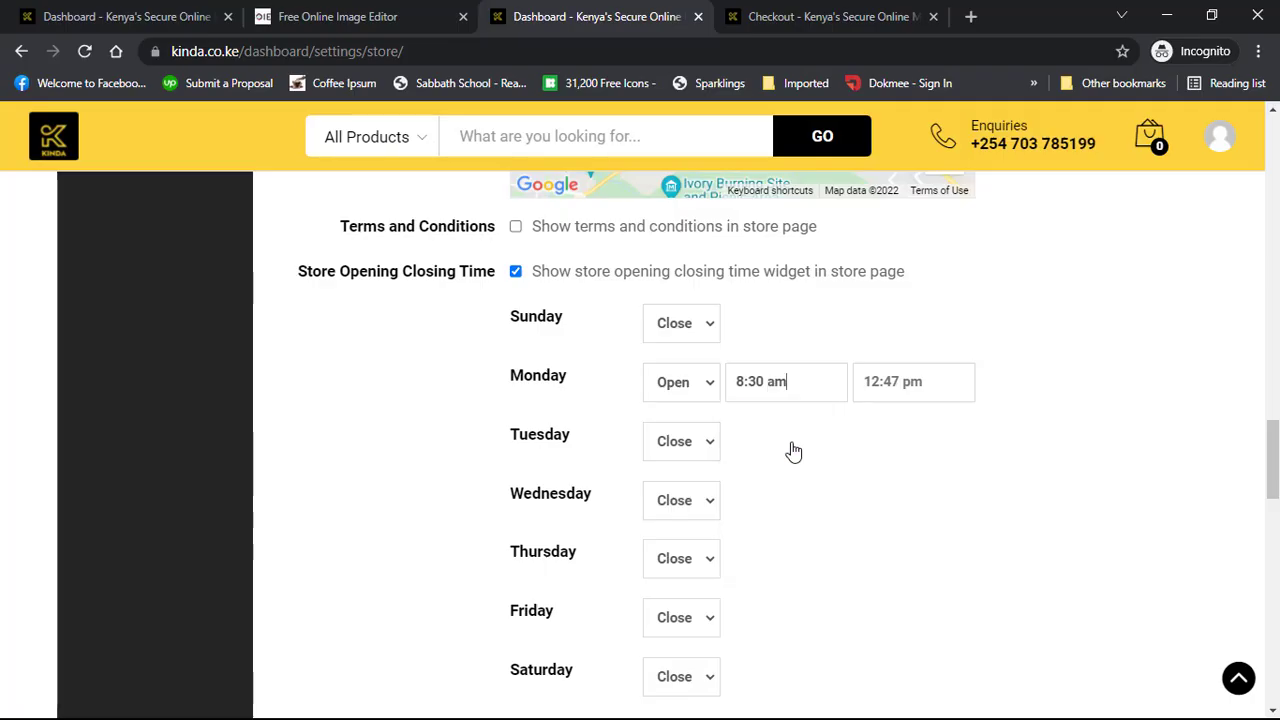
click(803, 383)
click(809, 418)
Set Monday's closing time to 5:30 pm.
click(920, 381)
scroll(914, 531, down, 3)
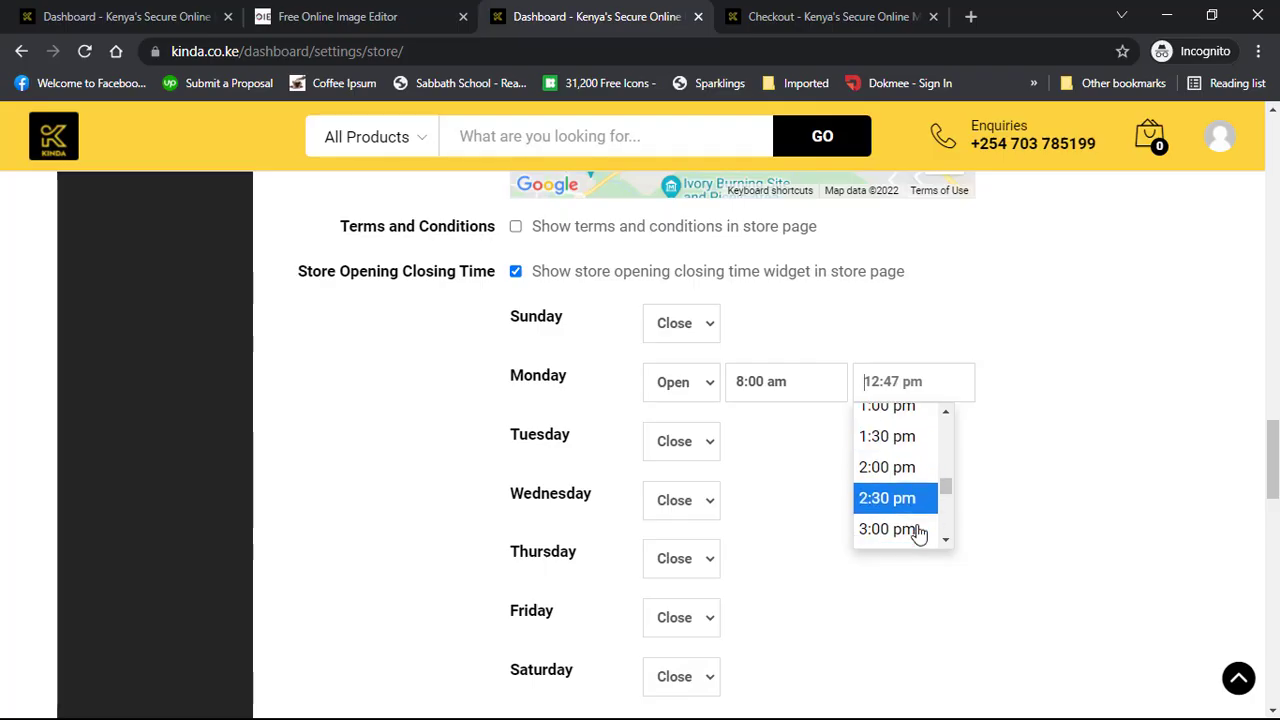
scroll(918, 535, up, 3)
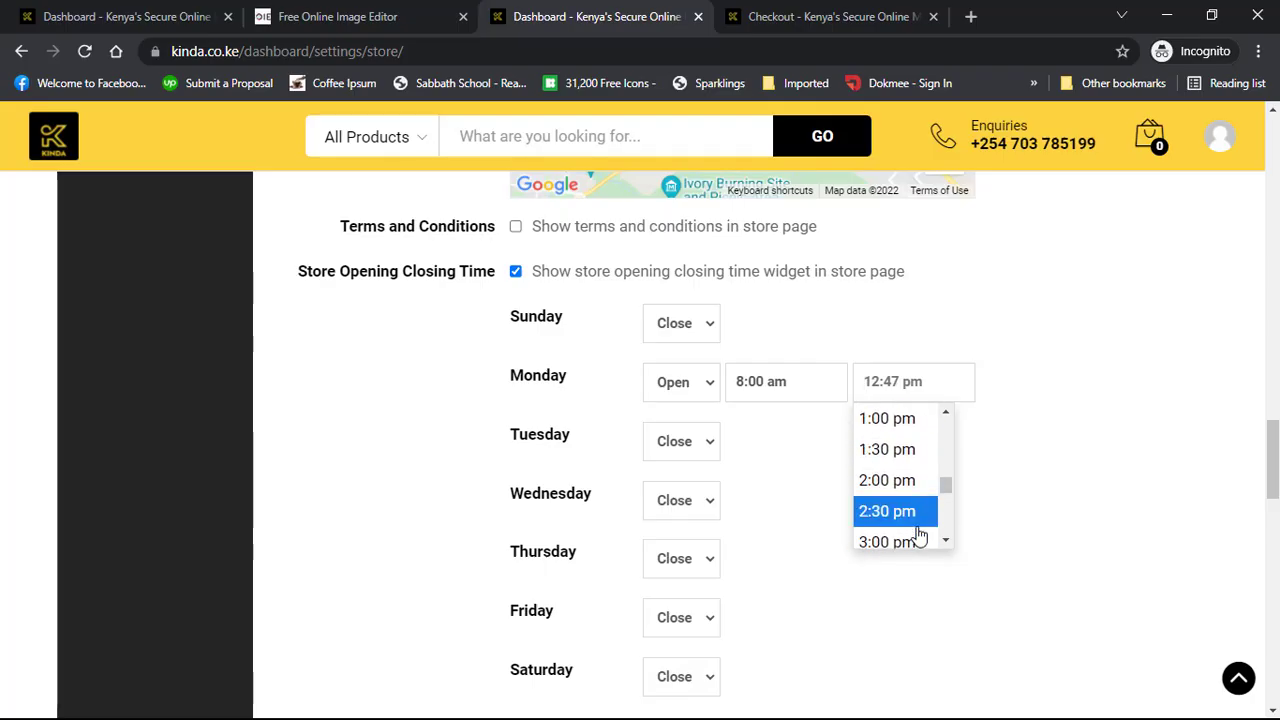
scroll(916, 534, down, 2)
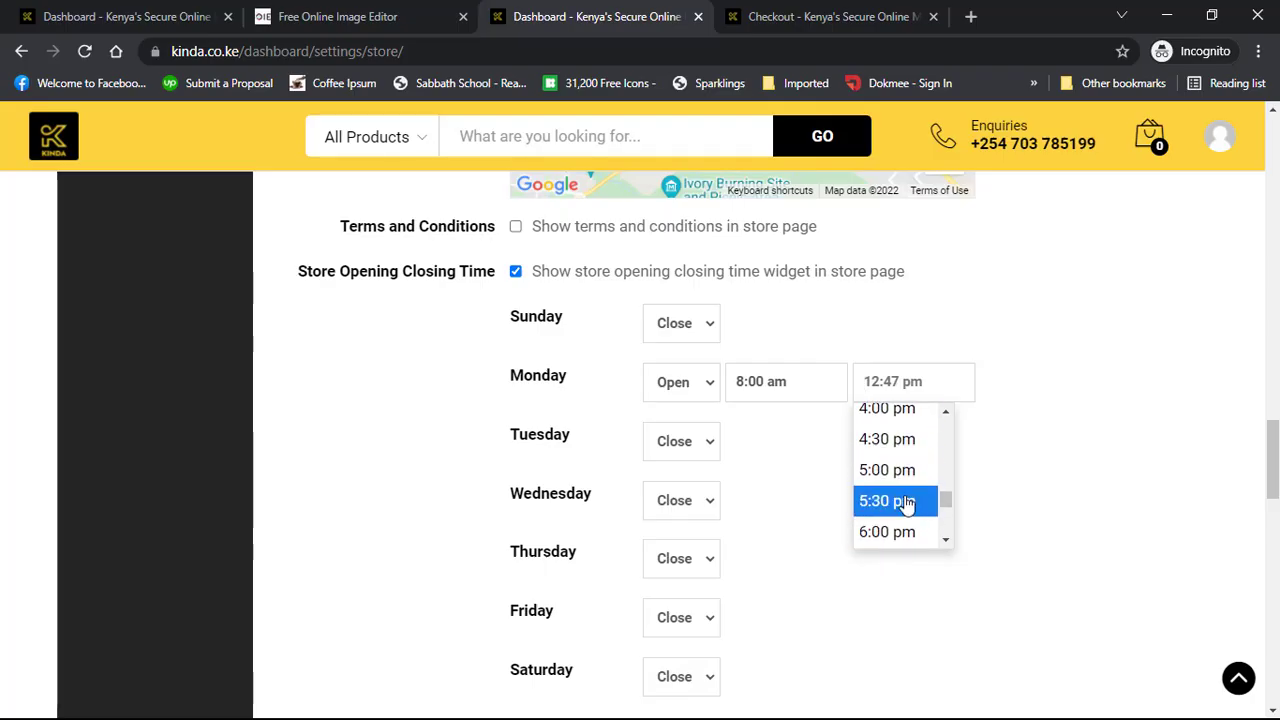
click(900, 501)
Set Tuesday to Open from 8:00 am to 5:30 pm.
click(703, 447)
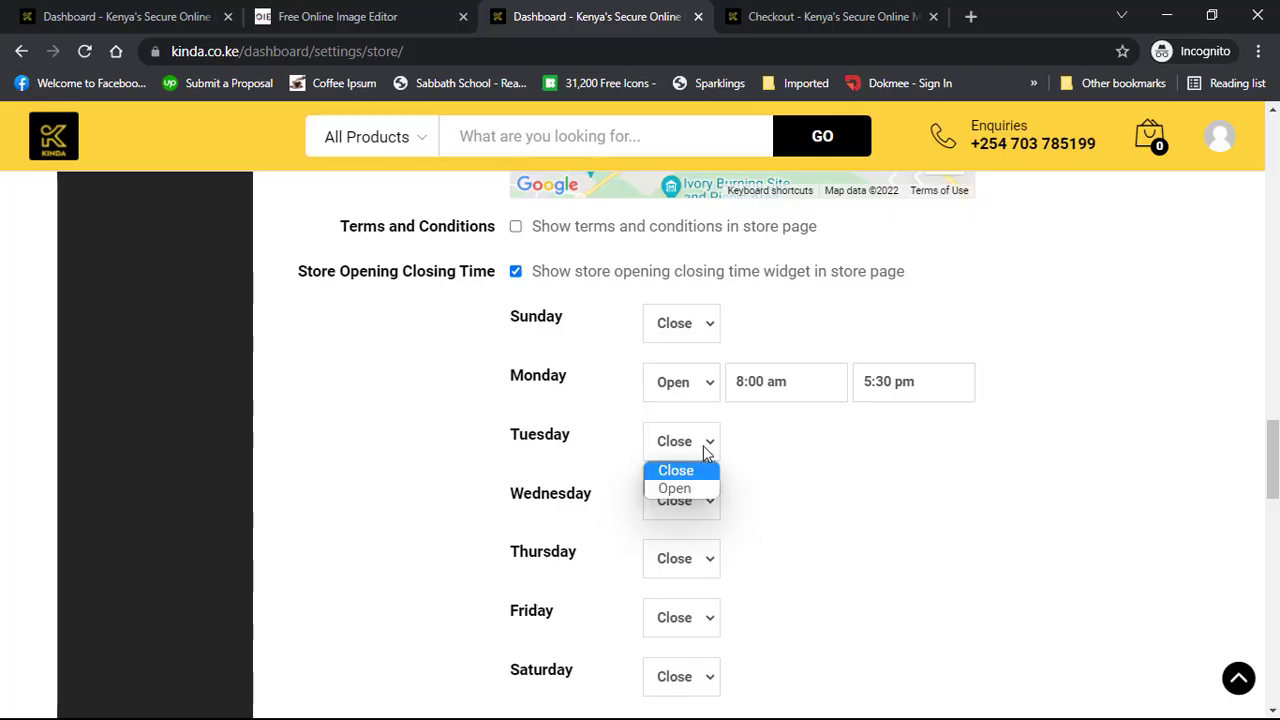
click(684, 488)
click(788, 440)
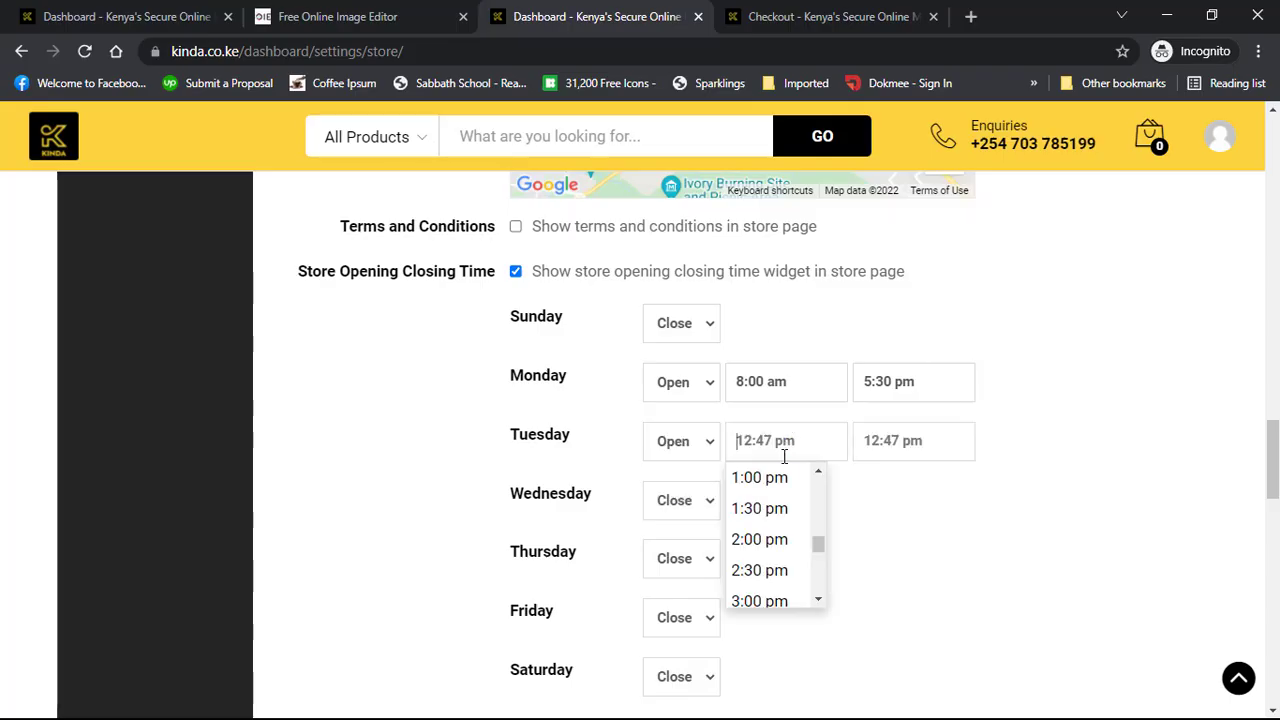
scroll(789, 536, up, 8)
scroll(789, 540, down, 1)
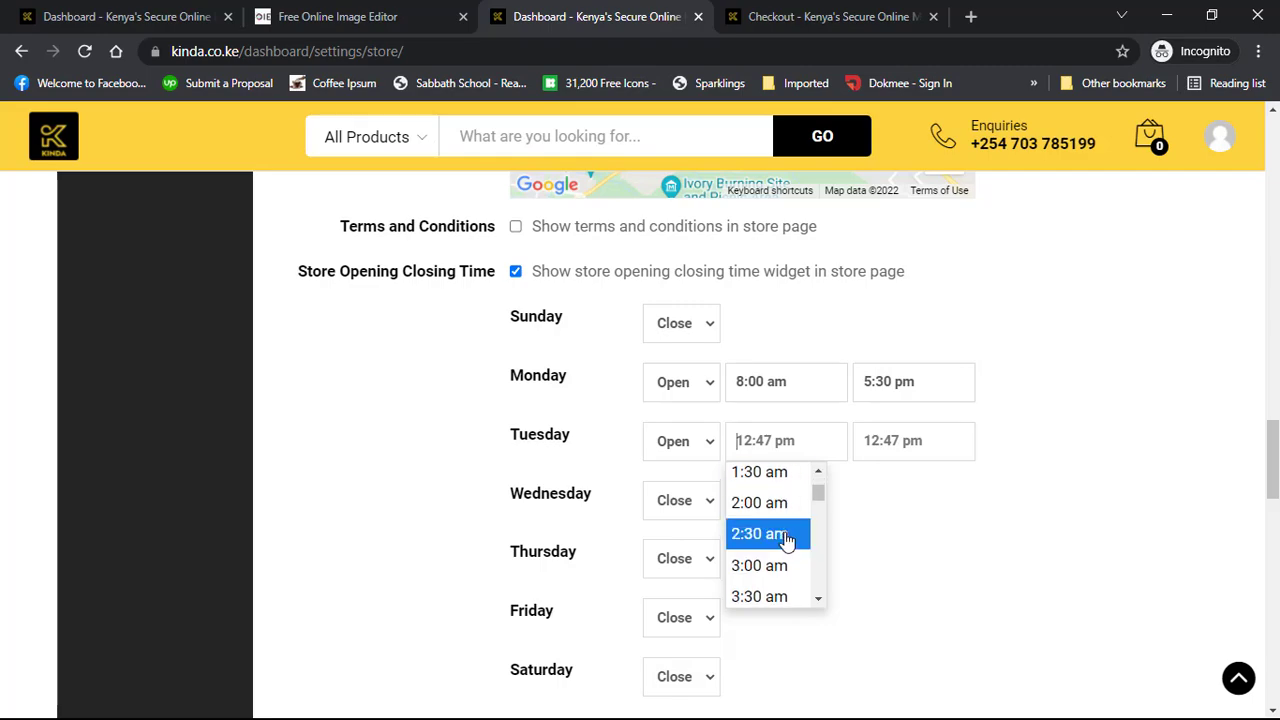
scroll(790, 540, down, 3)
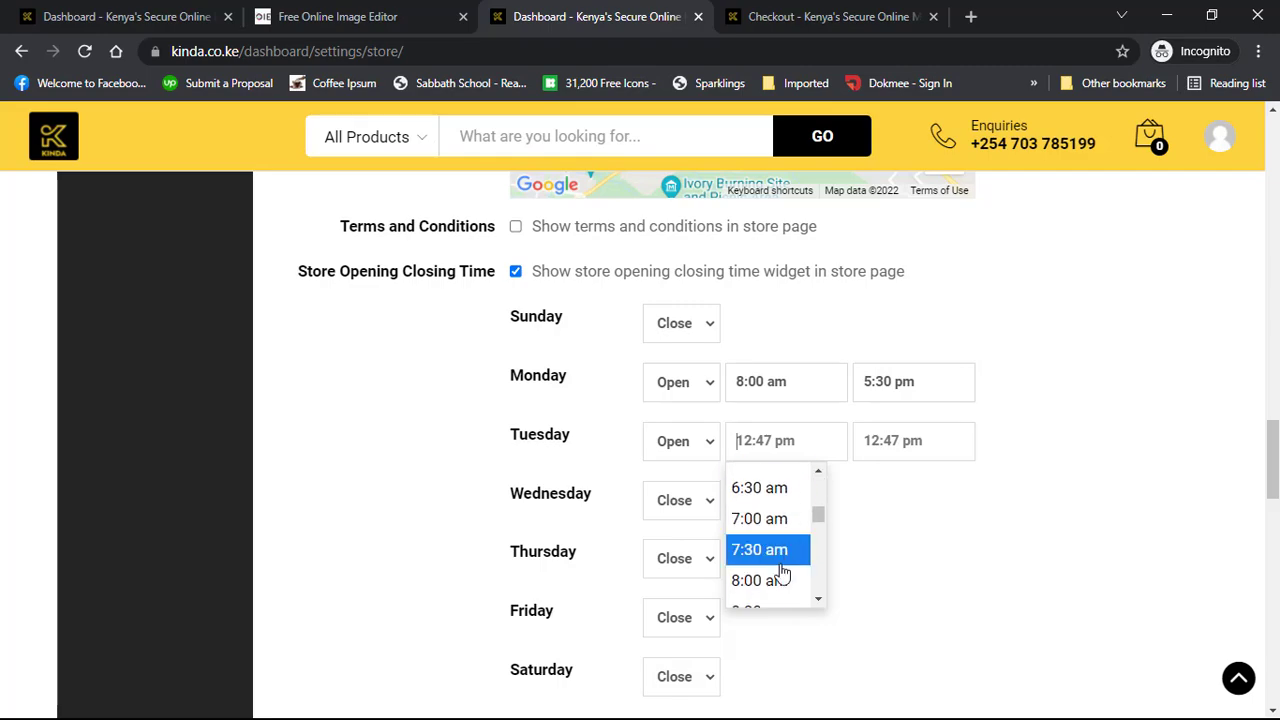
click(785, 577)
click(937, 451)
scroll(906, 540, down, 4)
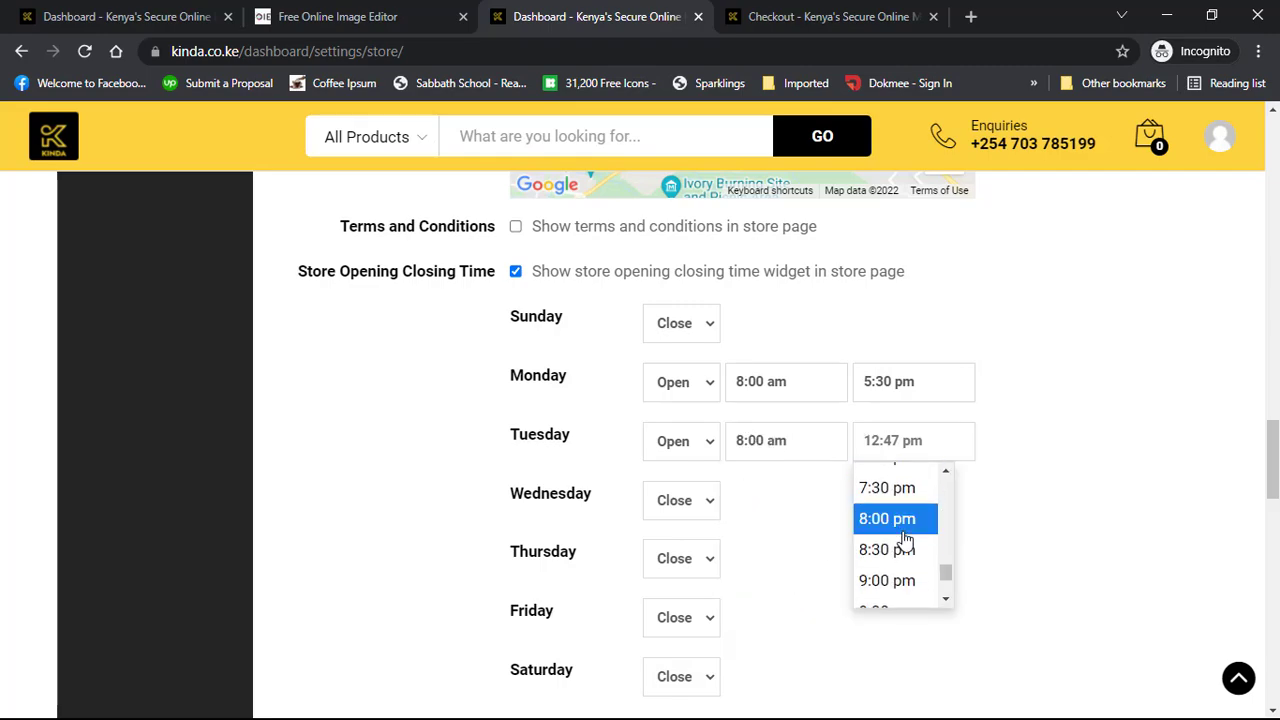
scroll(894, 537, up, 2)
click(884, 561)
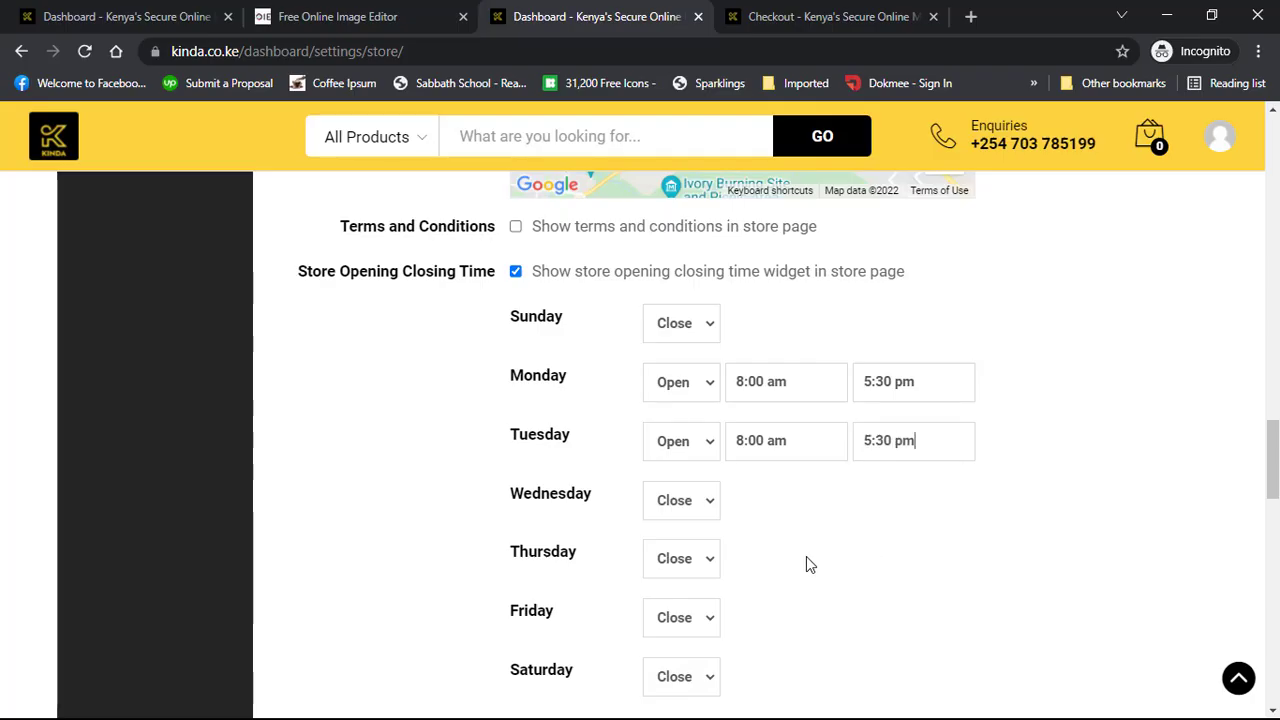
Set Wednesday to Open from 8:00 am to 5:30 pm.
click(705, 515)
click(704, 549)
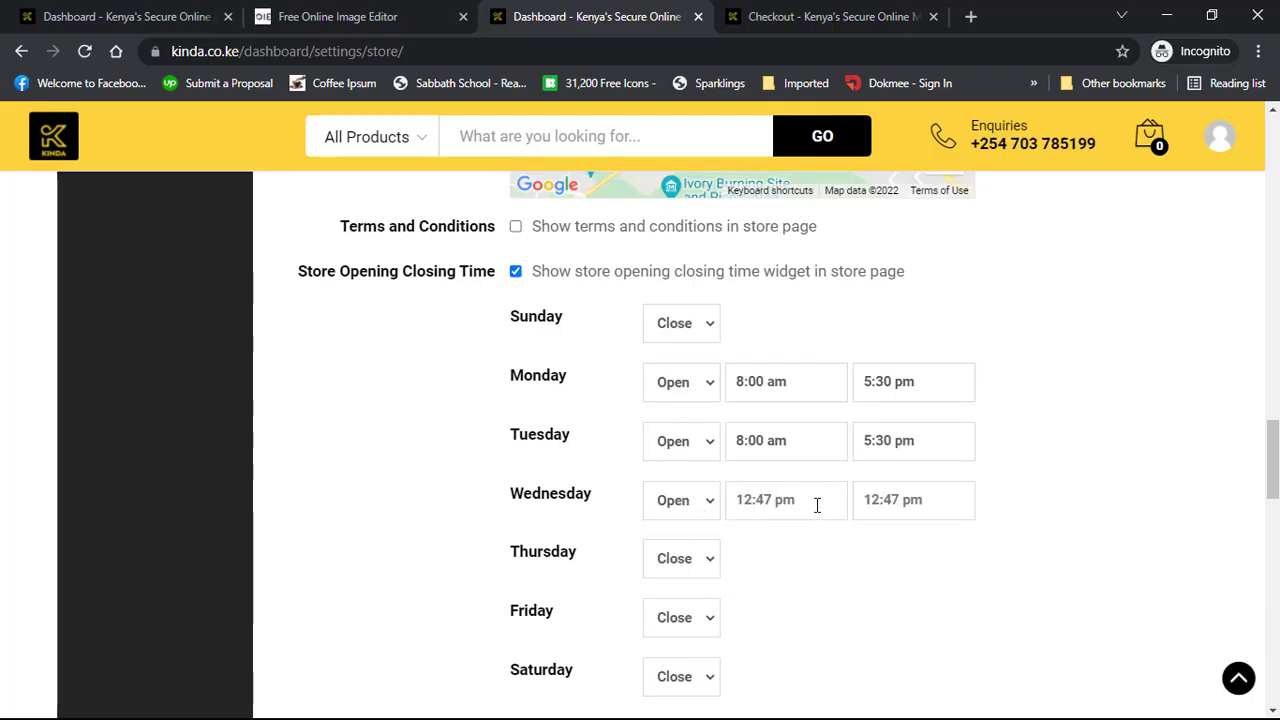
click(782, 440)
key(ctrl+c)
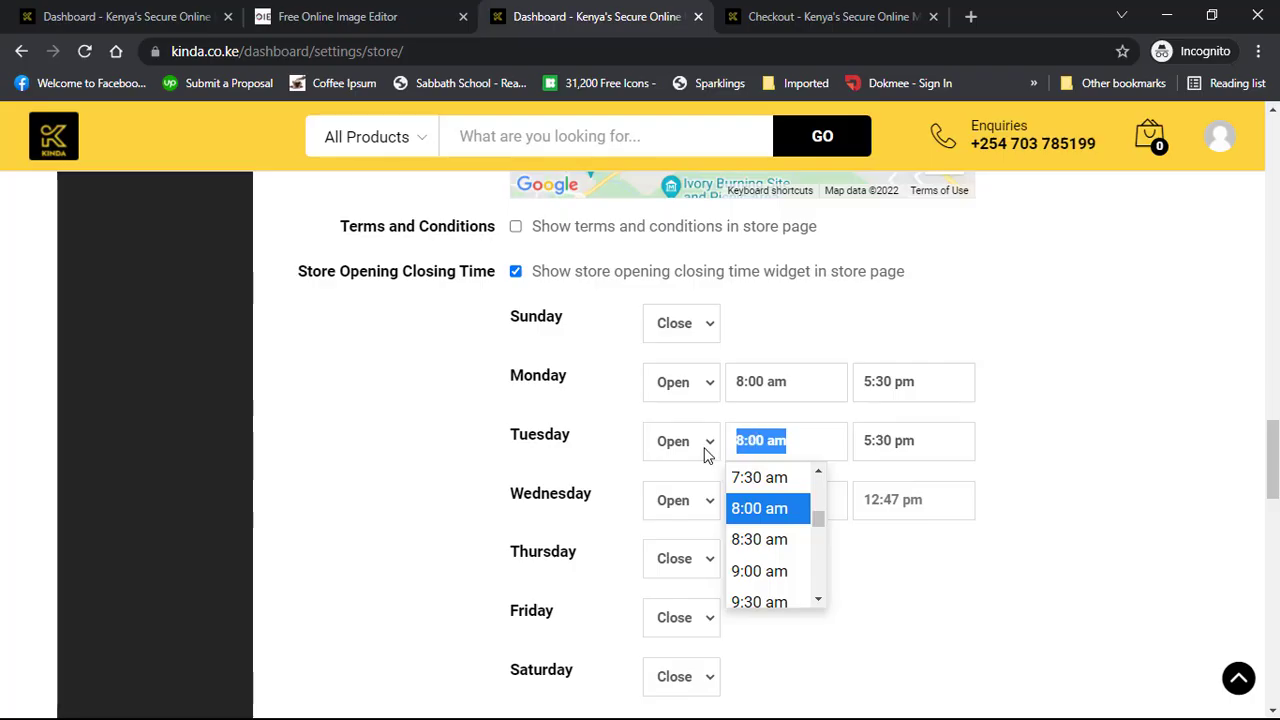
click(1040, 605)
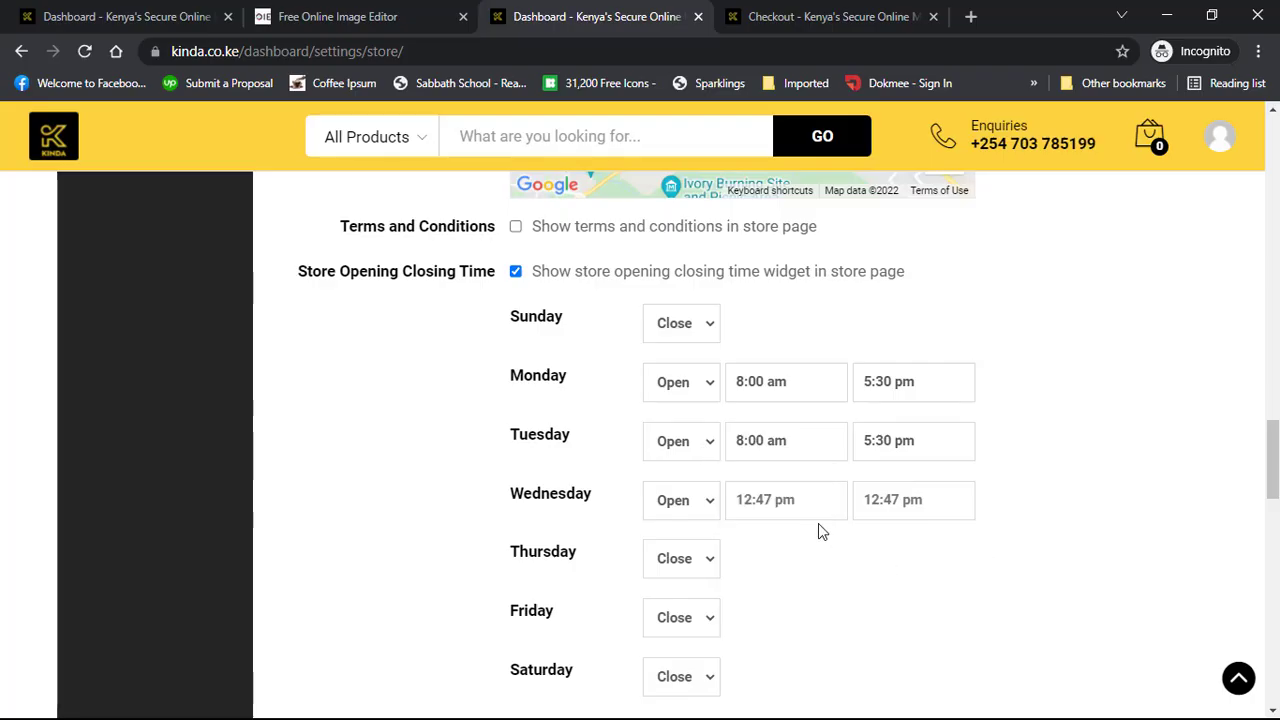
click(745, 508)
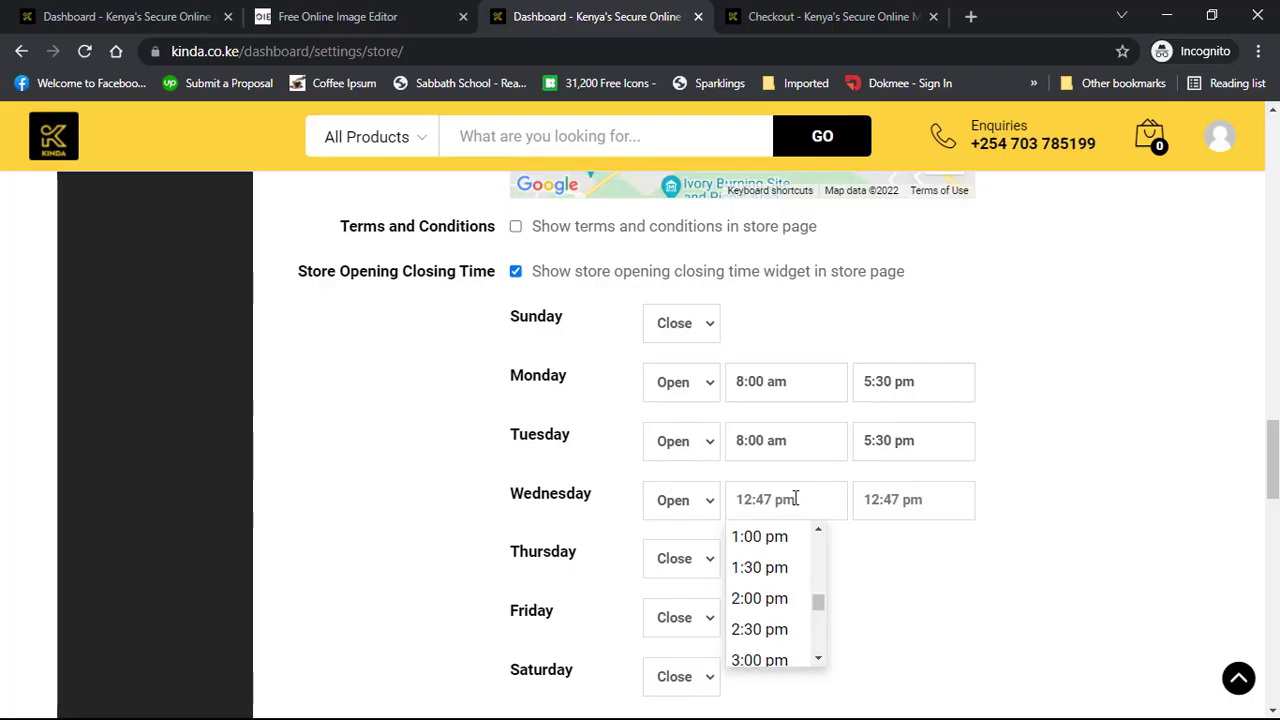
key(ctrl+v)
click(961, 556)
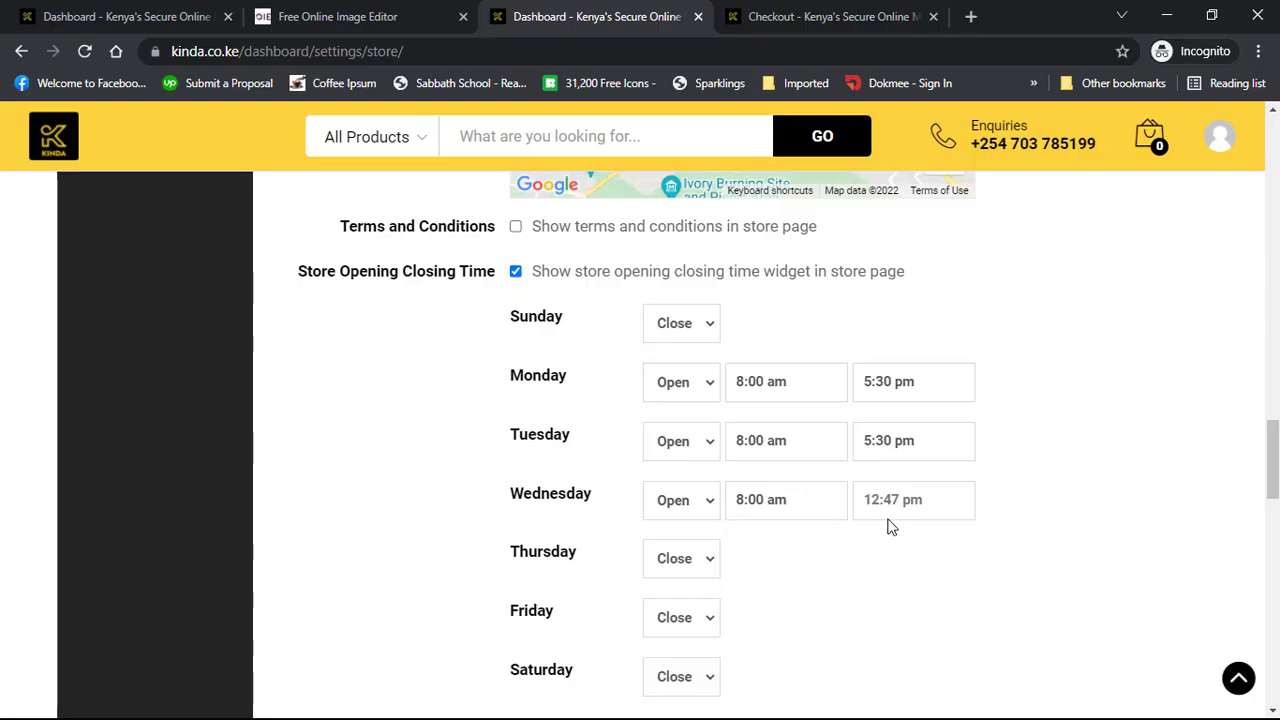
click(930, 488)
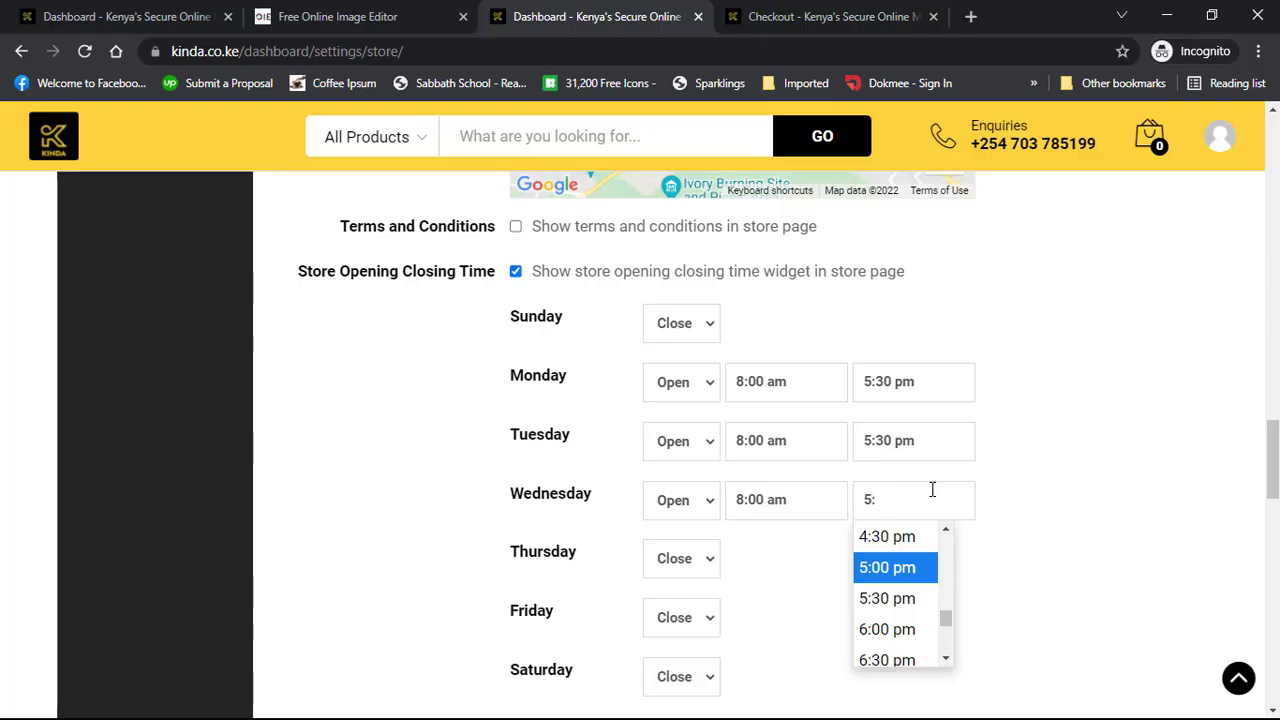
click(876, 598)
Set Thursday to Open from 8:30 am to 5:30 pm.
click(698, 566)
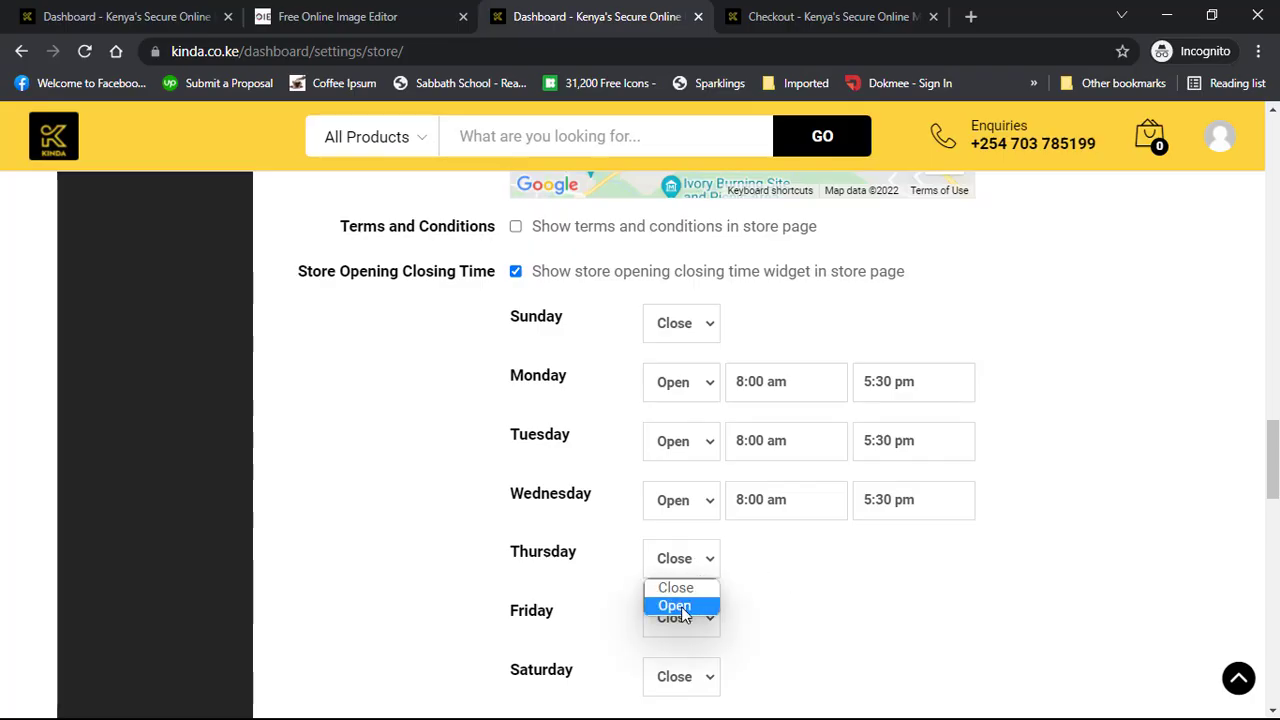
click(680, 607)
click(757, 566)
text(8)
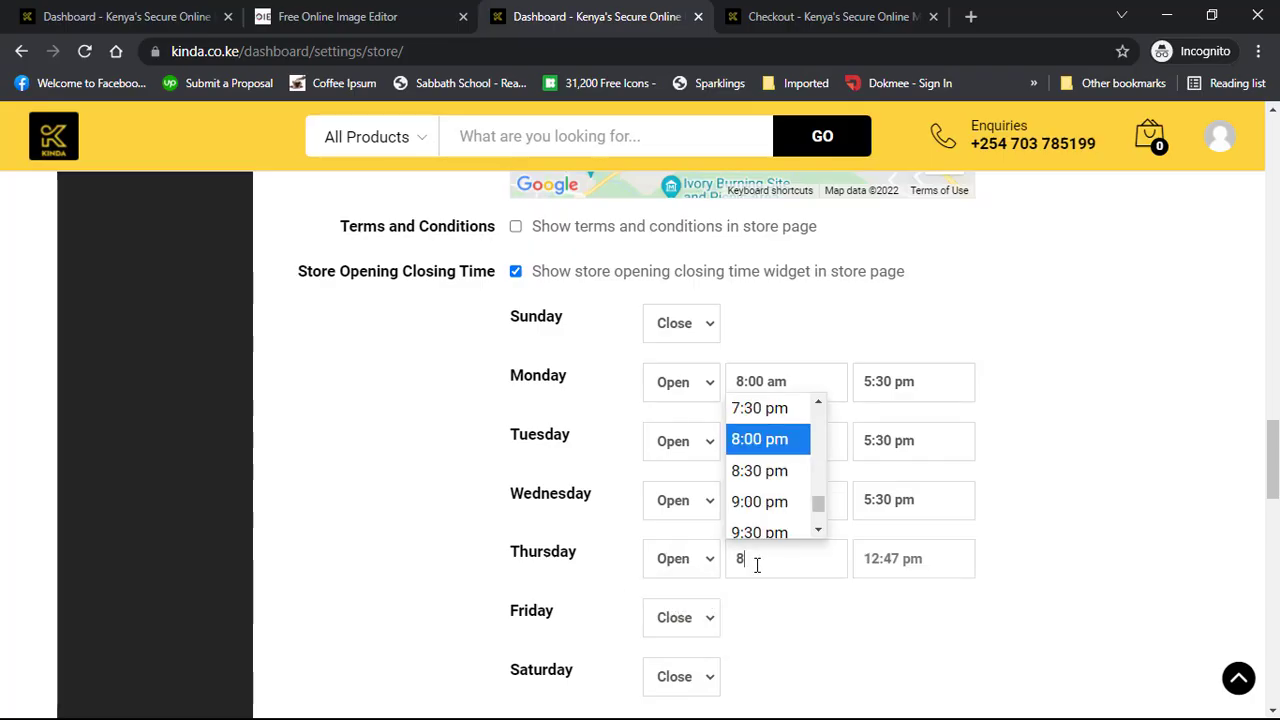
text(:00)
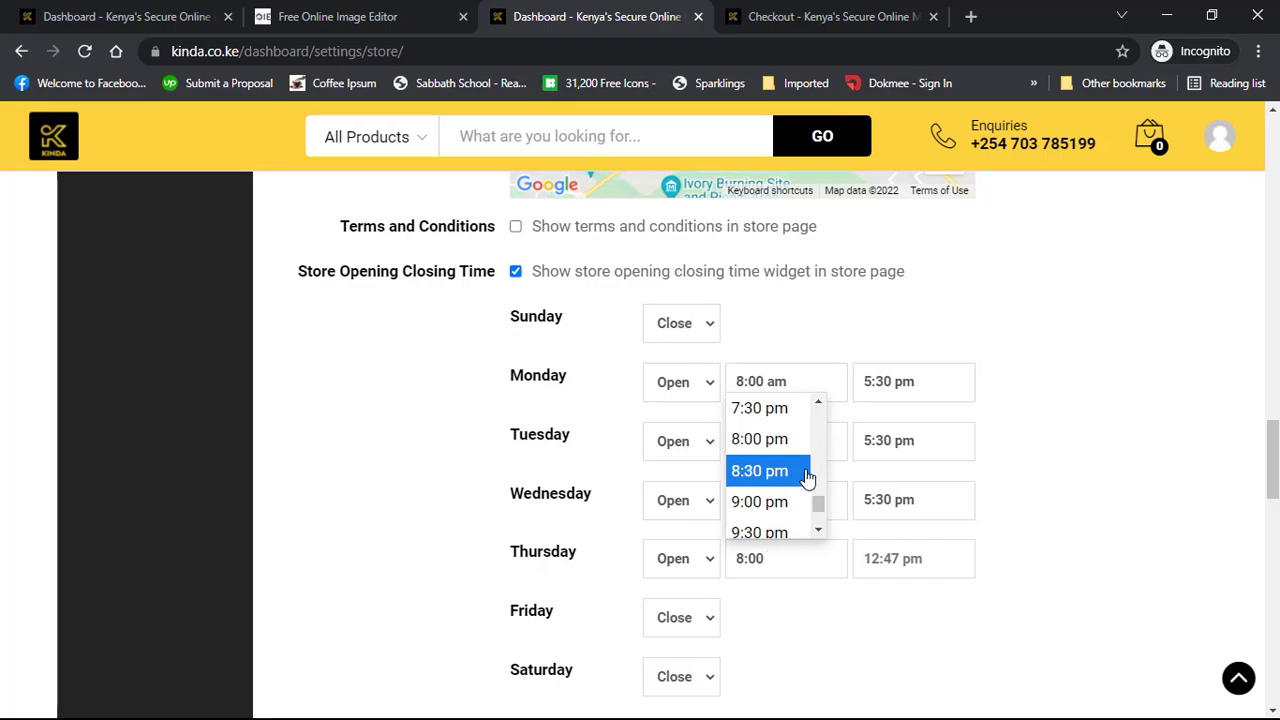
scroll(810, 488, up, 1)
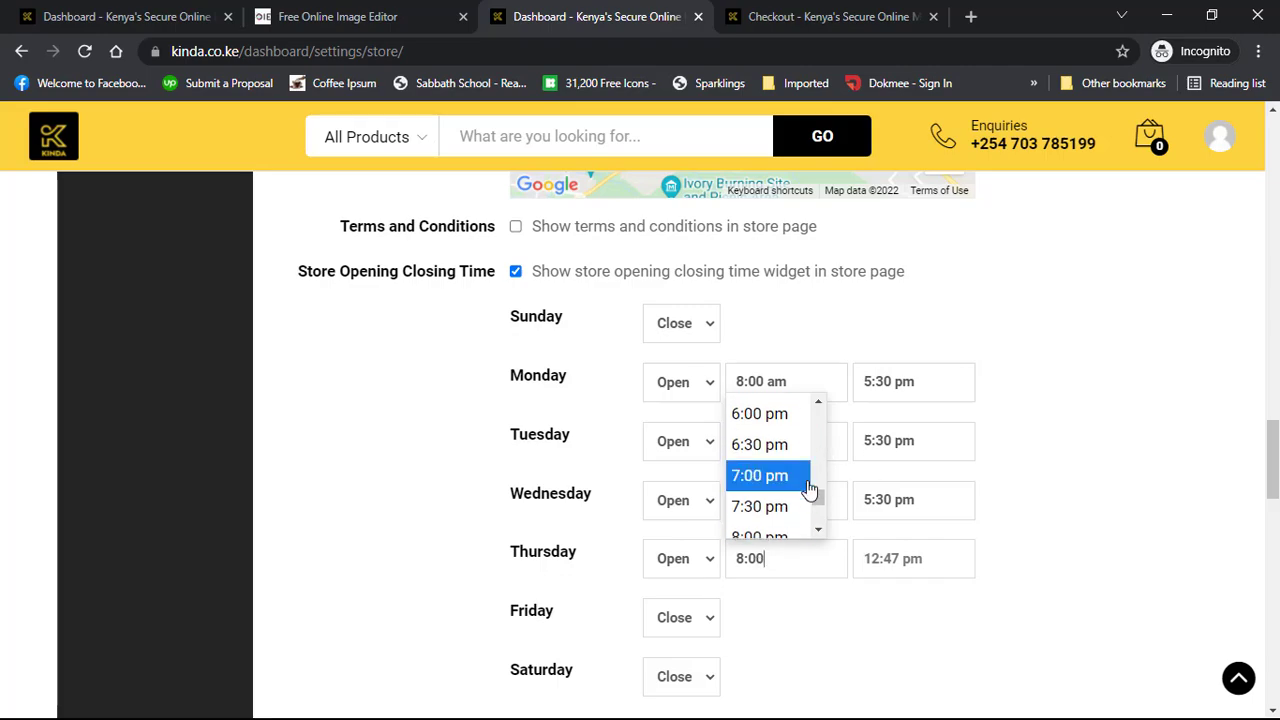
scroll(810, 488, down, 1)
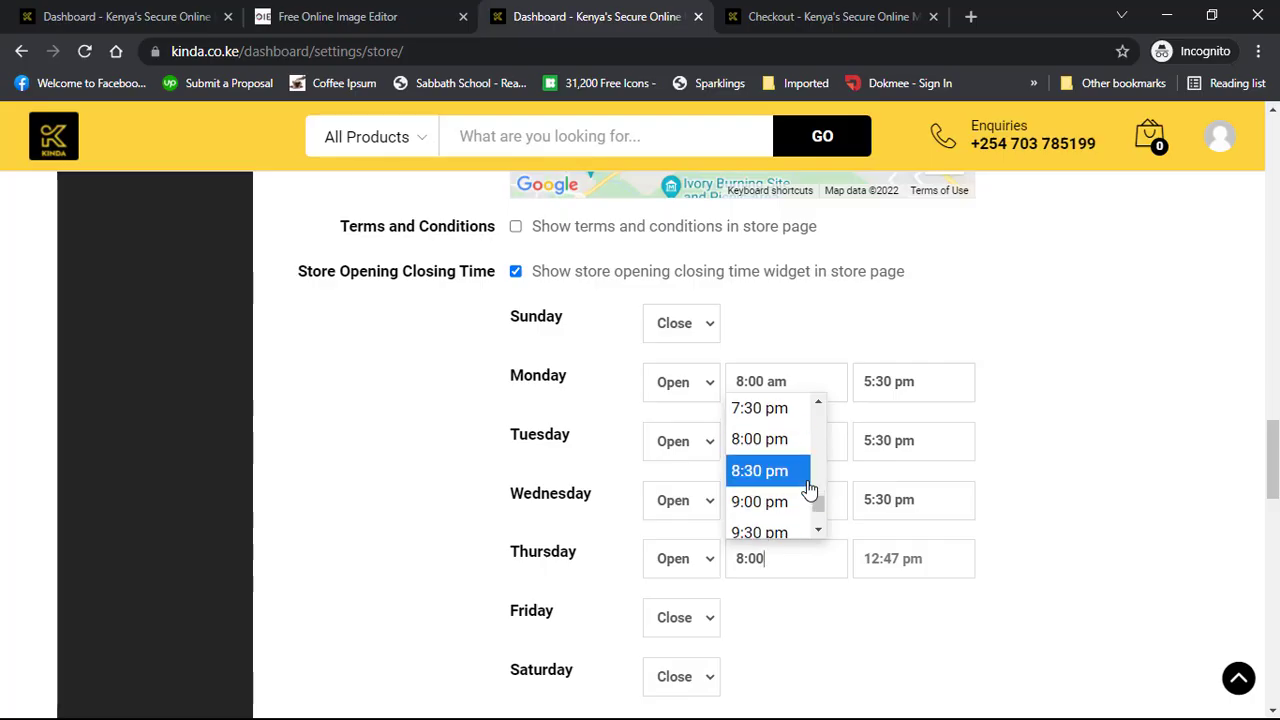
text(a)
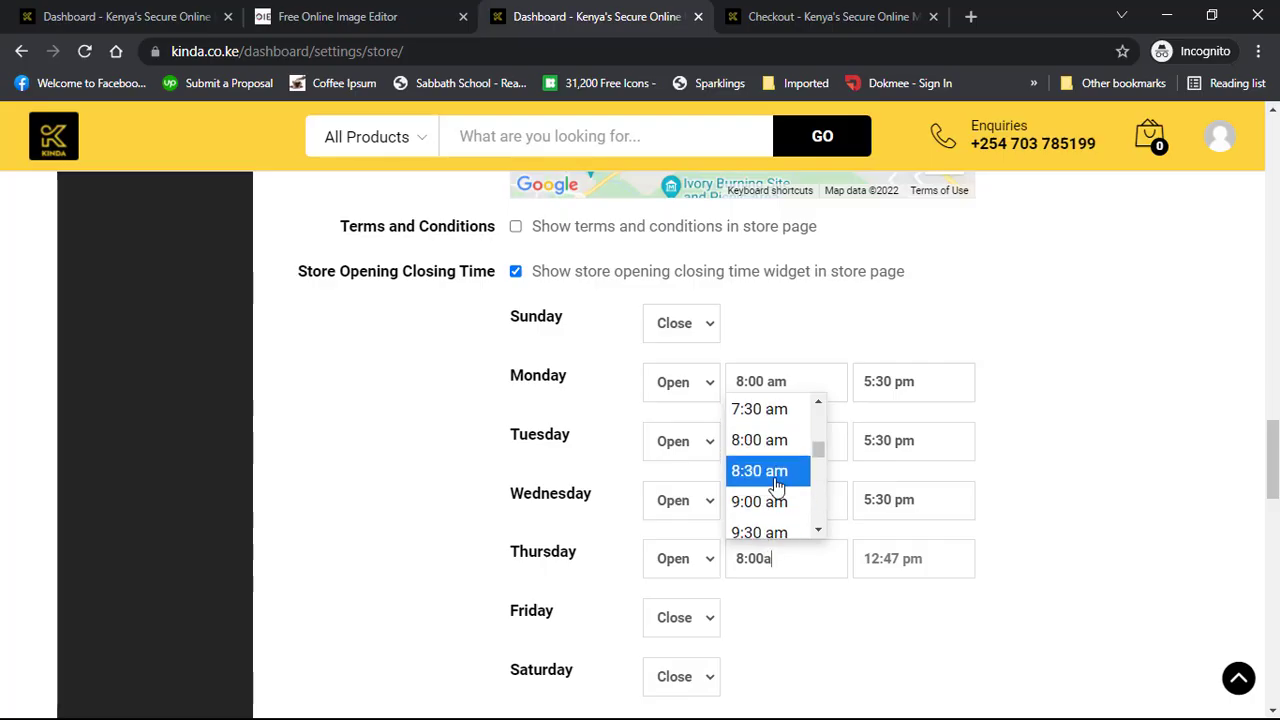
click(774, 478)
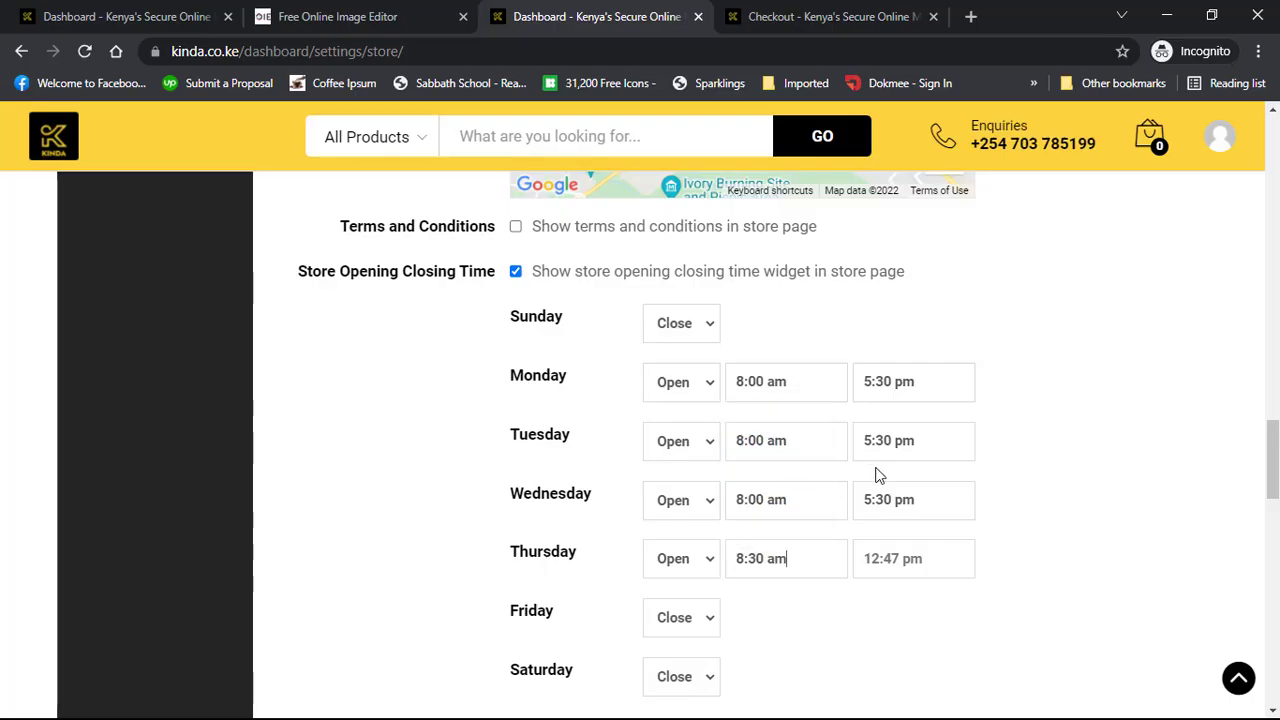
click(931, 556)
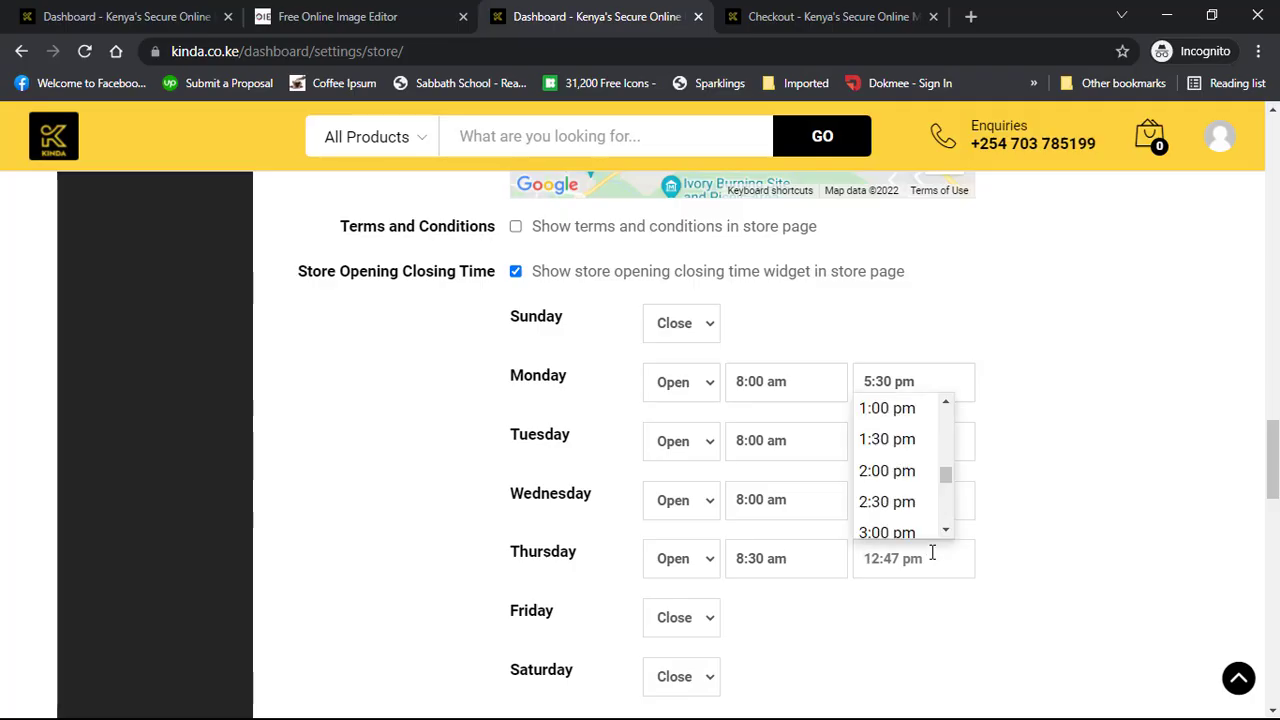
text(5:)
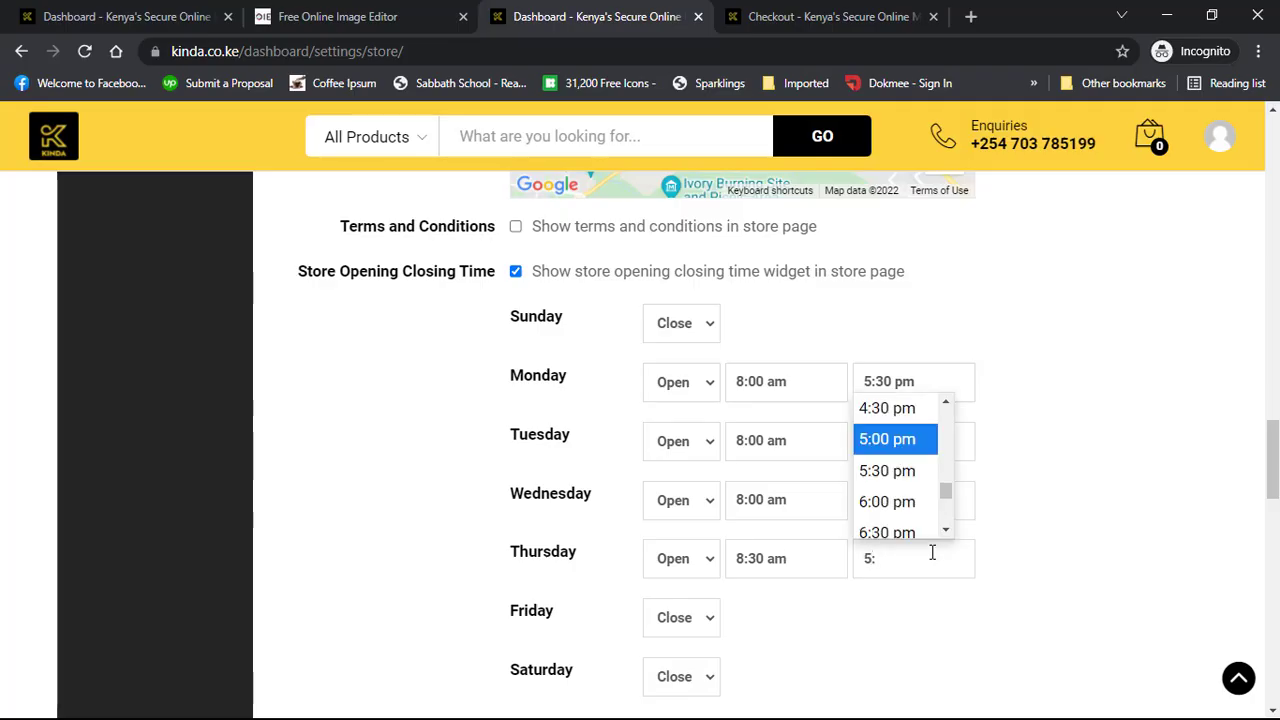
text(30p)
key(Return)
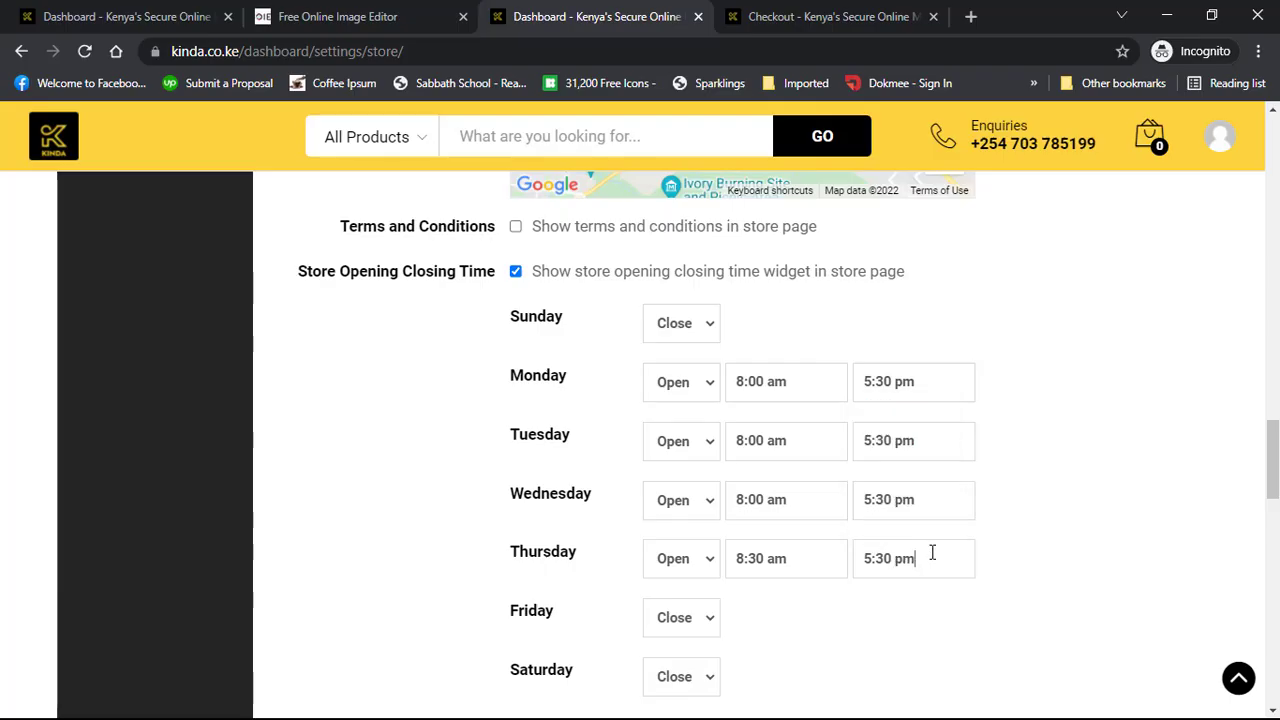
Set Friday to Open from 8:00 am to 5:30 pm.
scroll(1029, 494, down, 2)
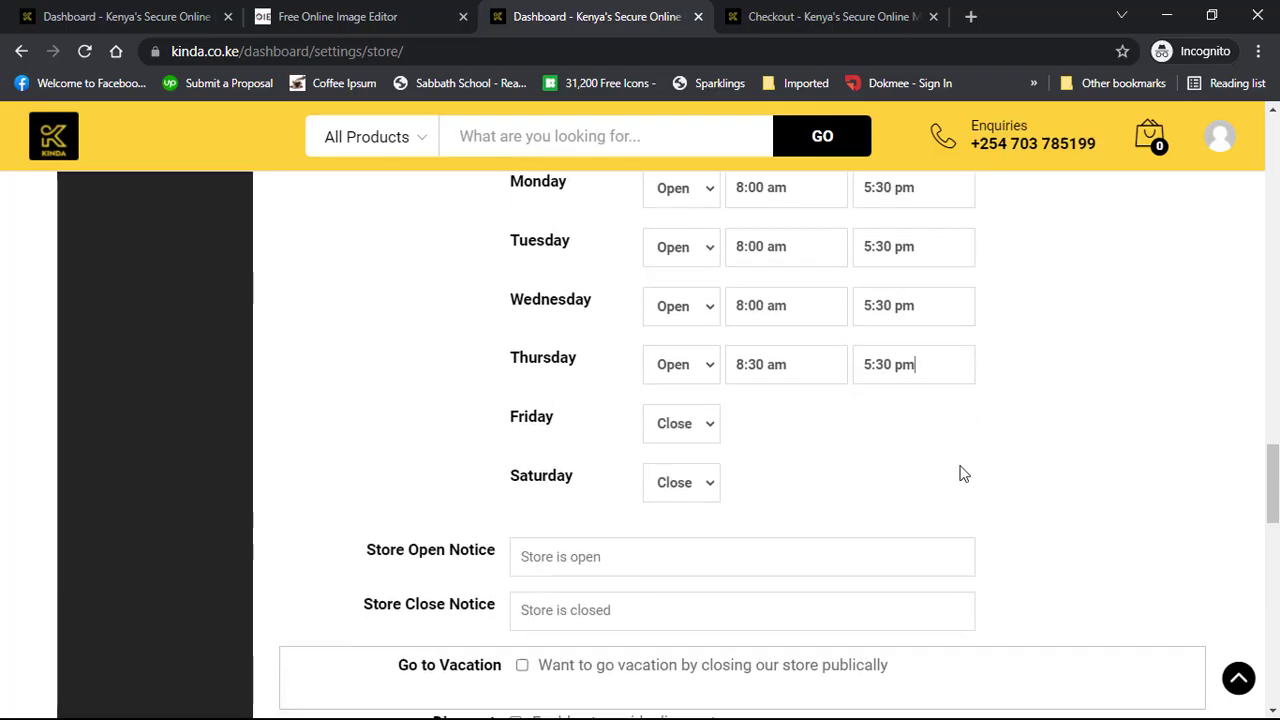
click(704, 421)
click(700, 467)
click(781, 433)
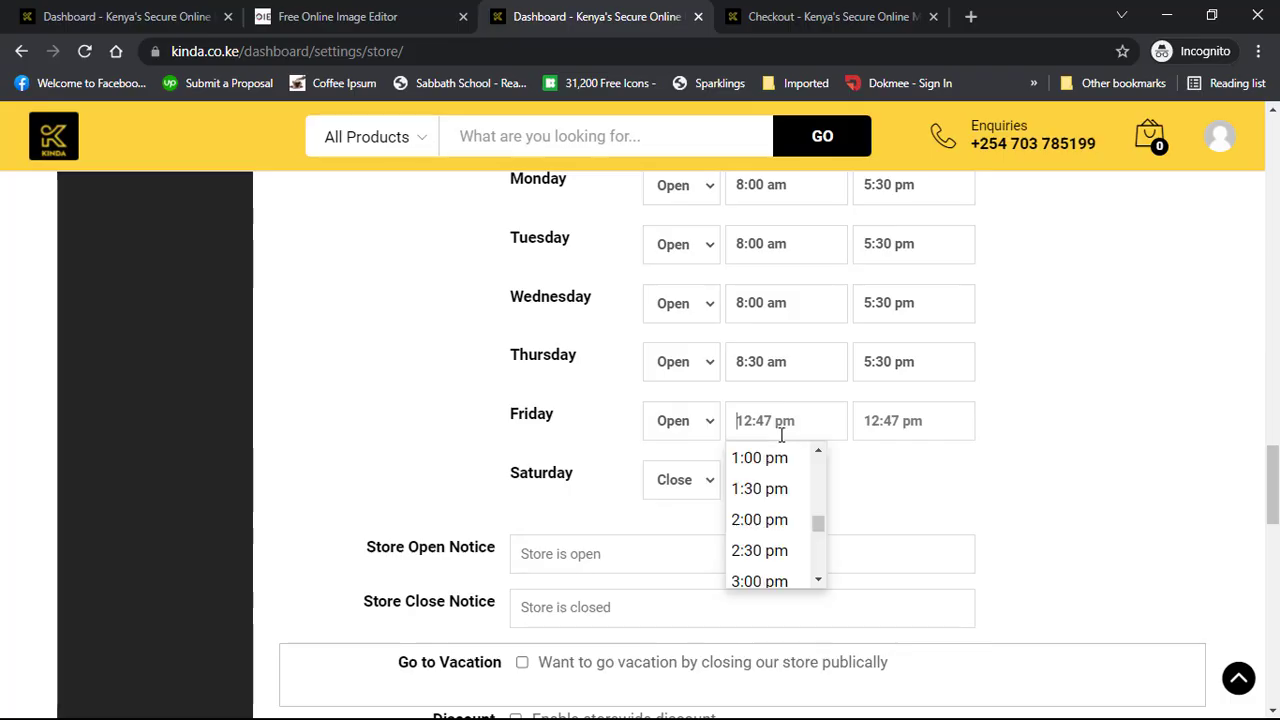
text(8:)
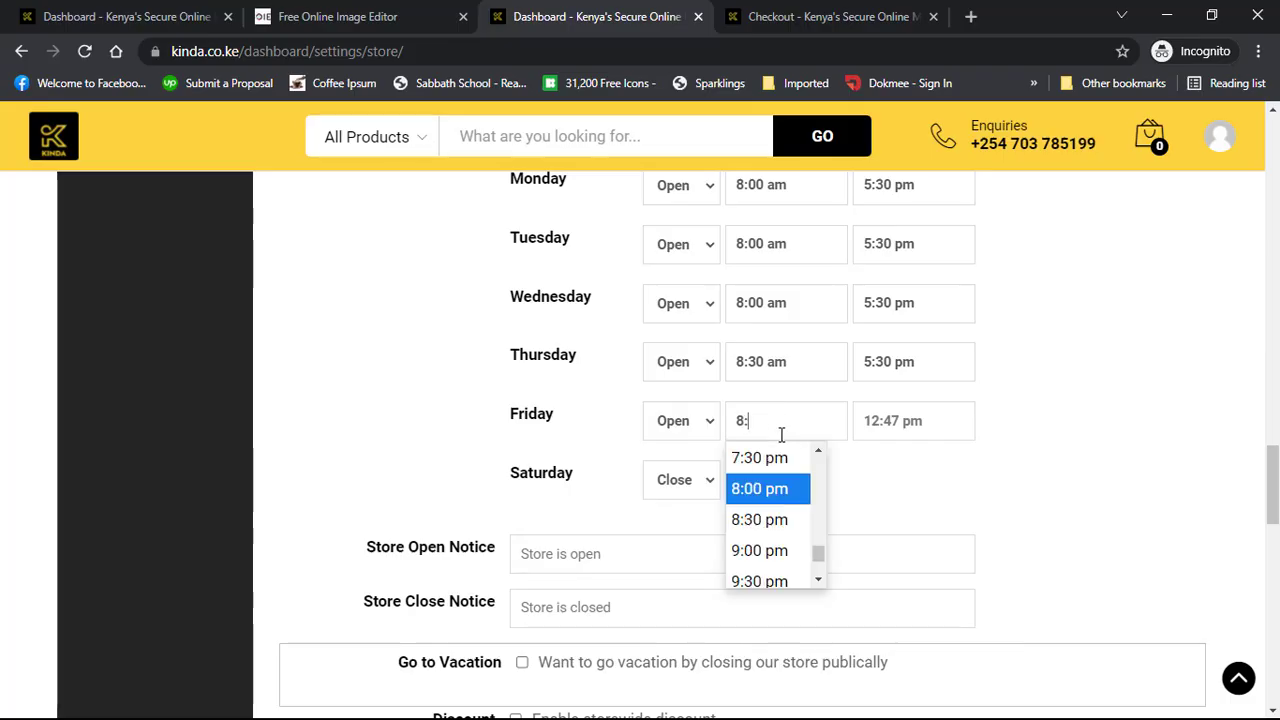
text(00am)
click(790, 487)
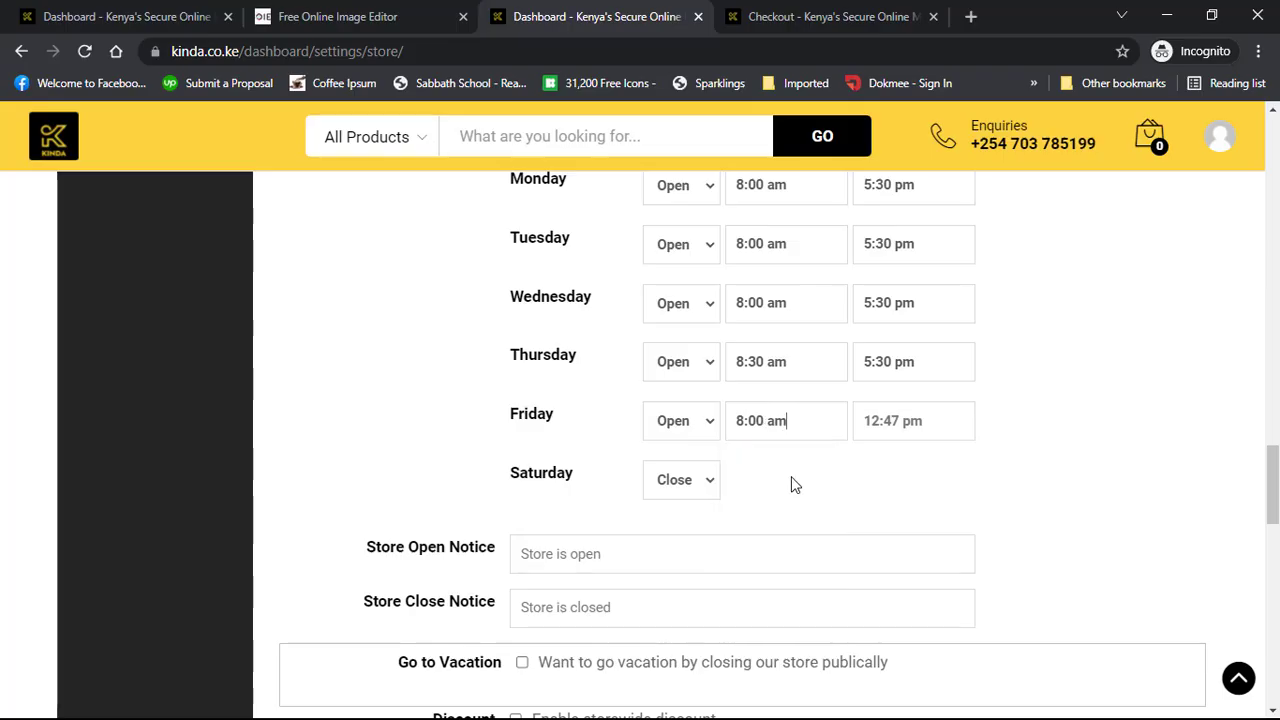
click(929, 424)
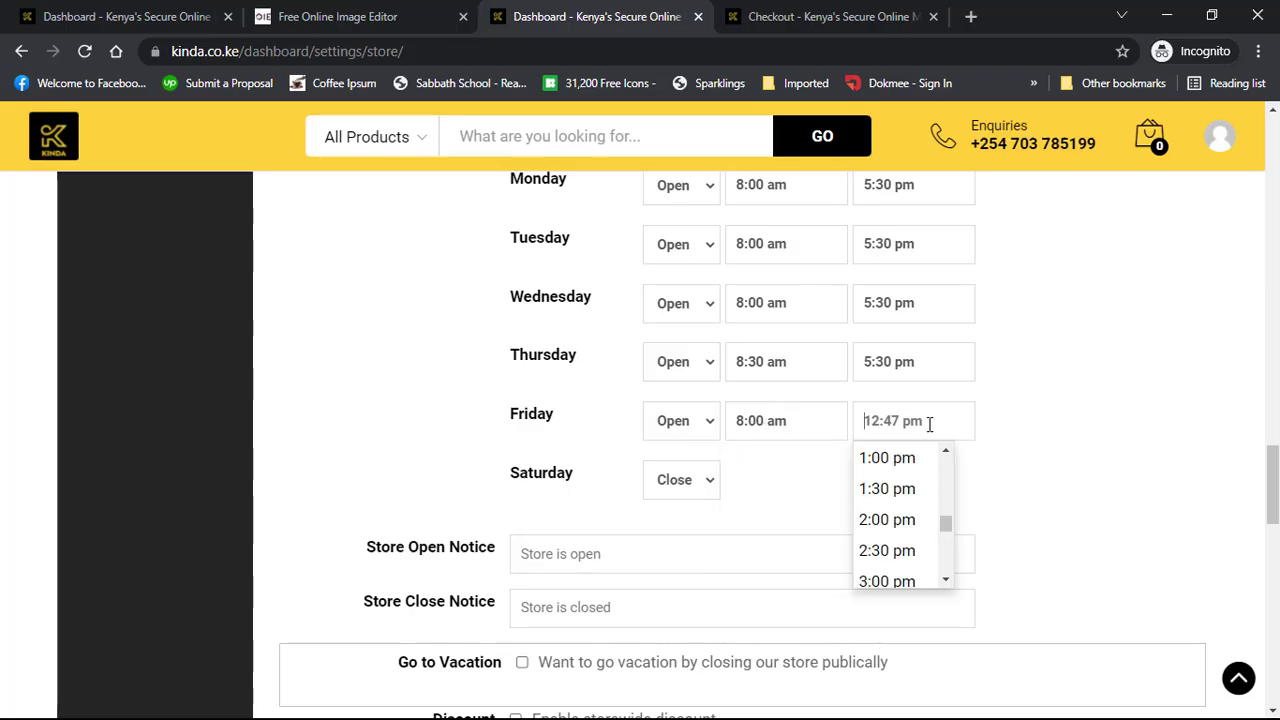
text(5)
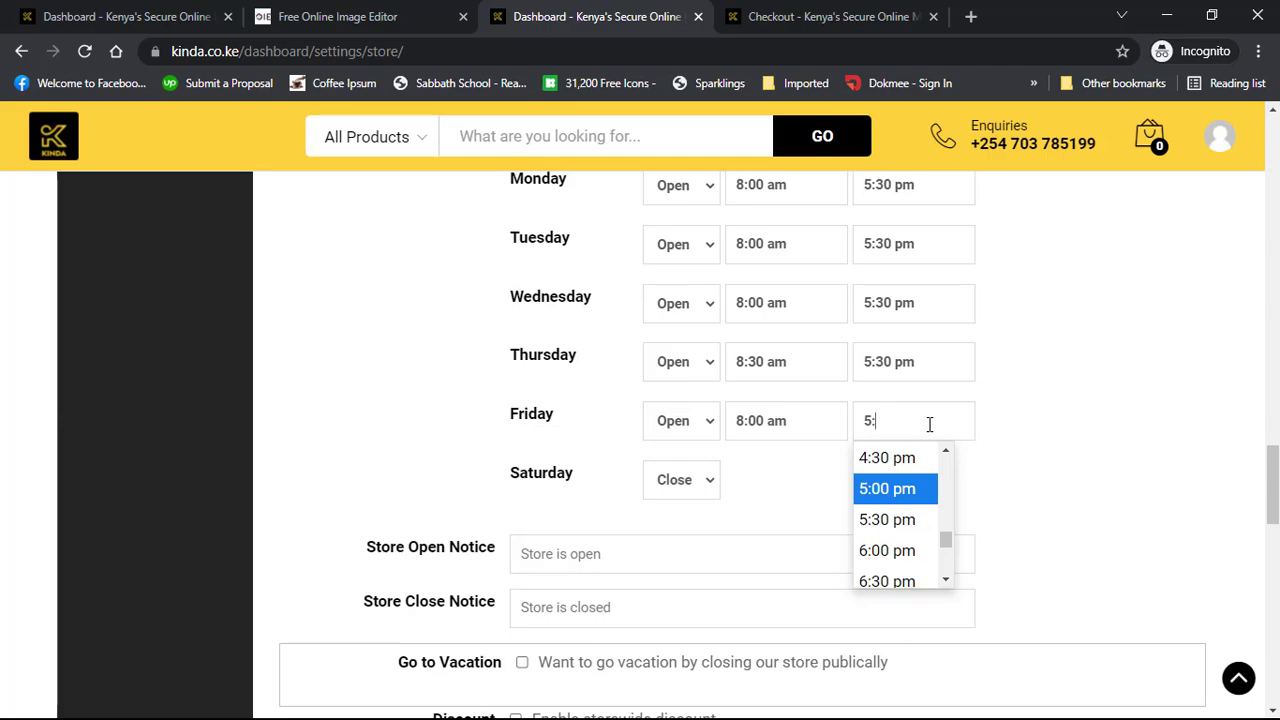
text(:)
click(905, 519)
Leave Saturday set to Close and review the weekly schedule.
click(703, 482)
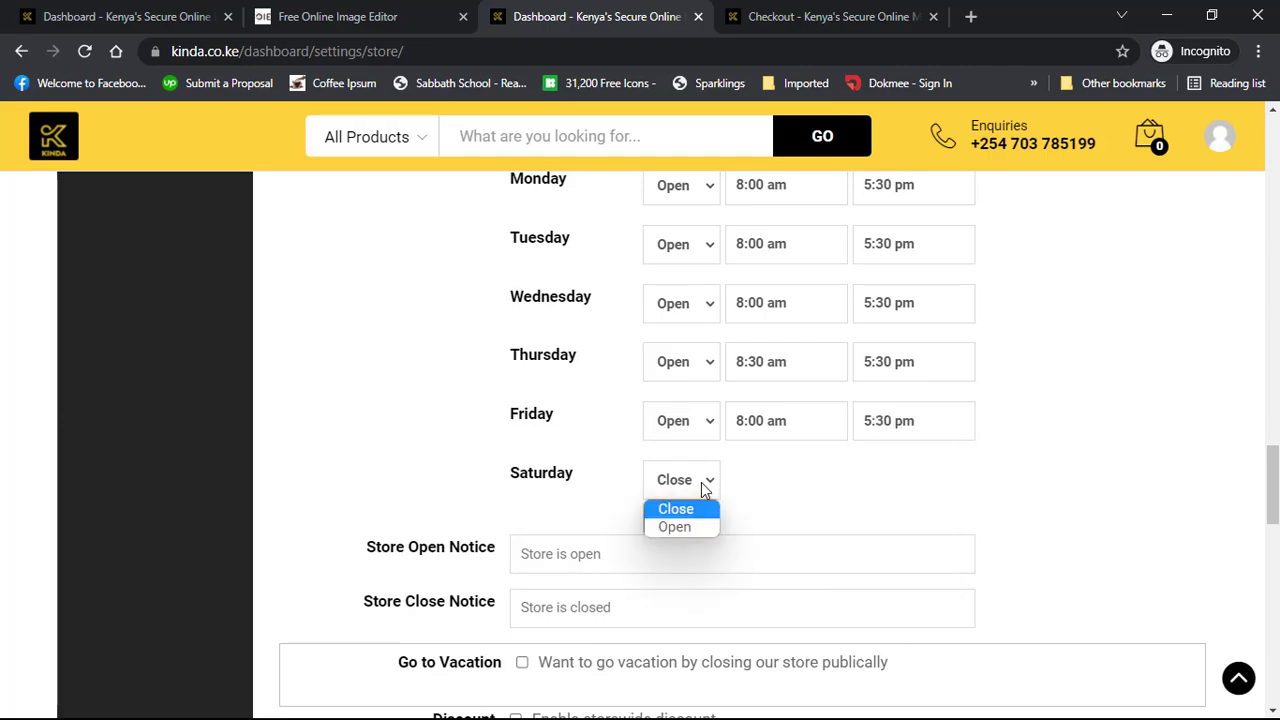
click(817, 493)
scroll(786, 534, up, 2)
scroll(786, 540, up, 2)
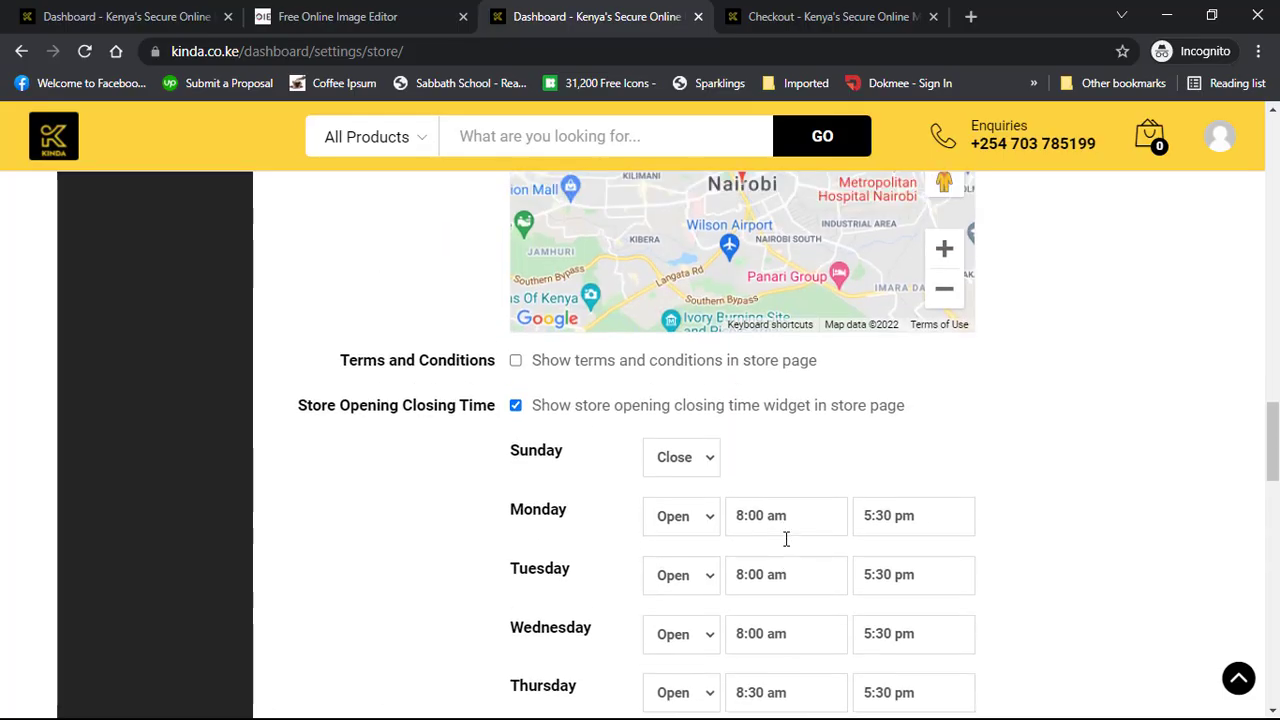
scroll(786, 537, down, 3)
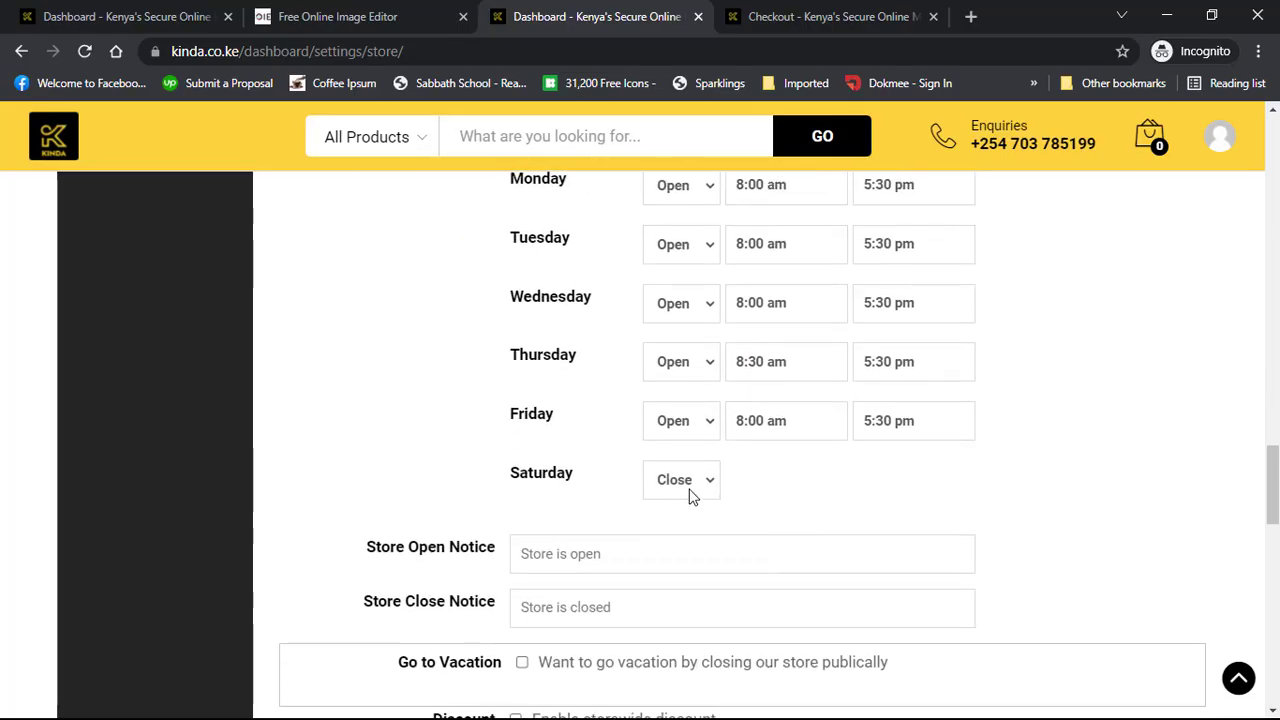
scroll(689, 495, down, 1)
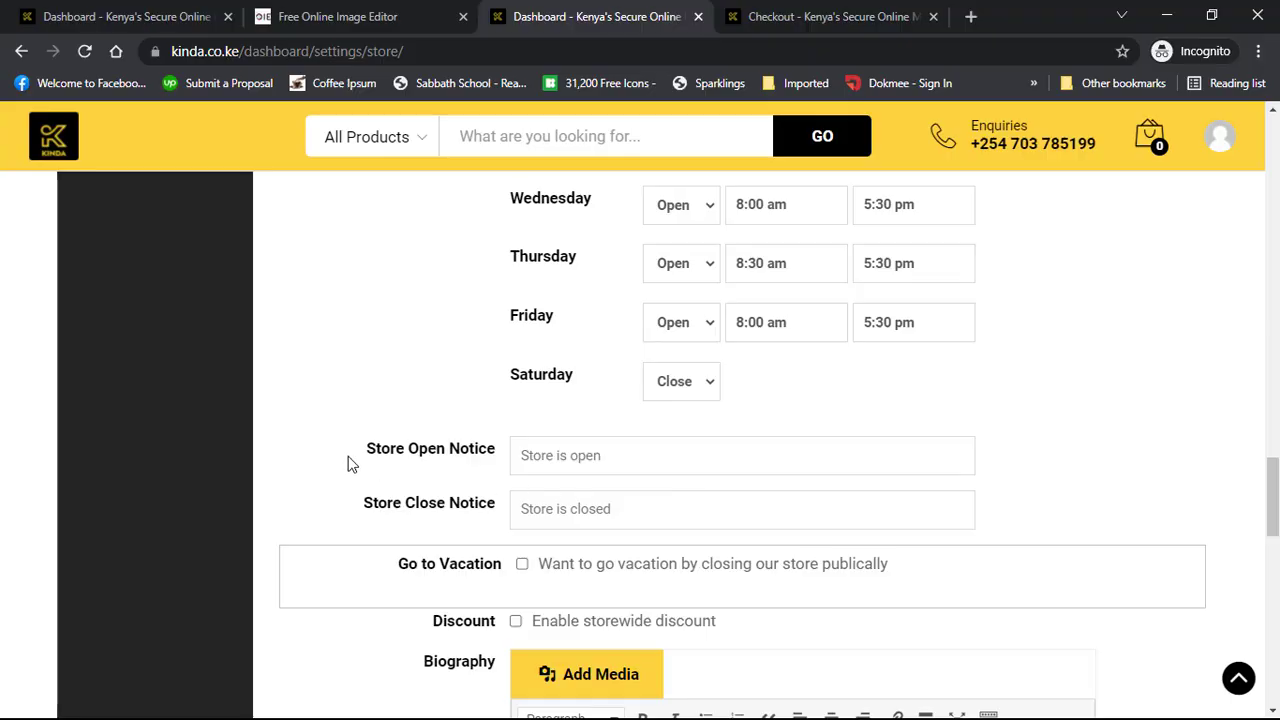
Fill the Store Open Notice with the 'We are open' suggestion plus ' now'.
drag(349, 460, 500, 463)
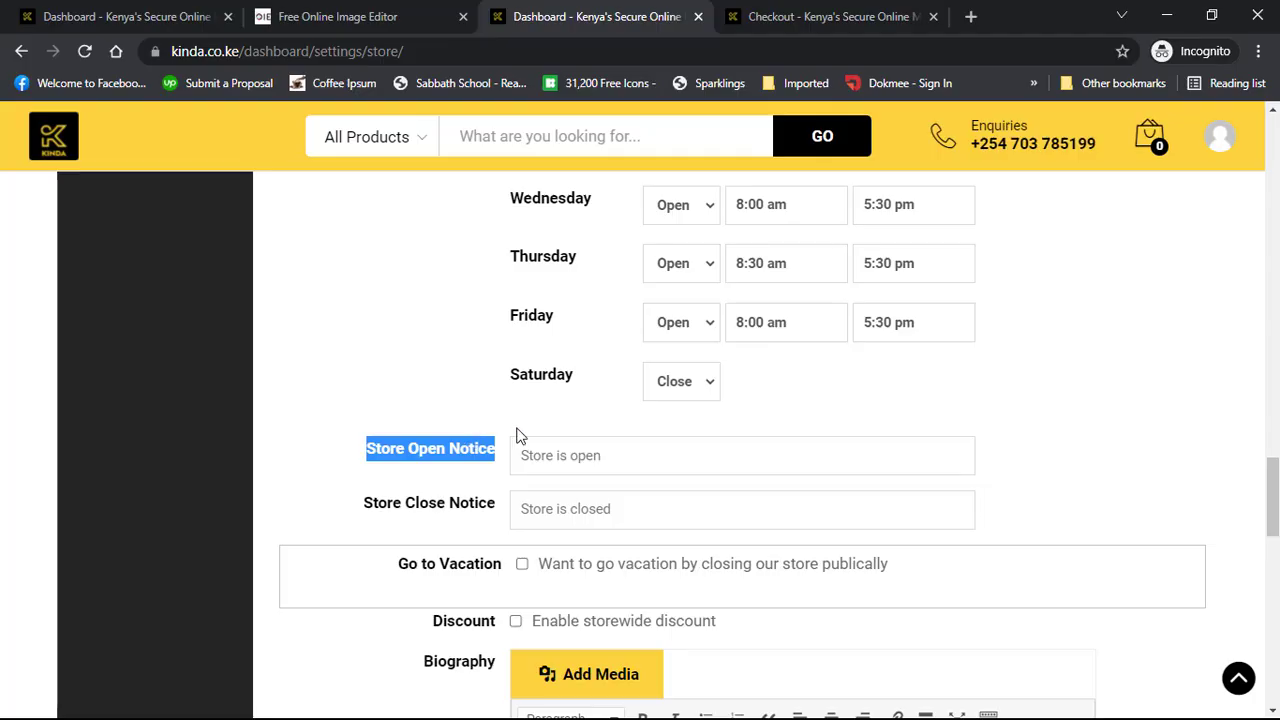
click(643, 462)
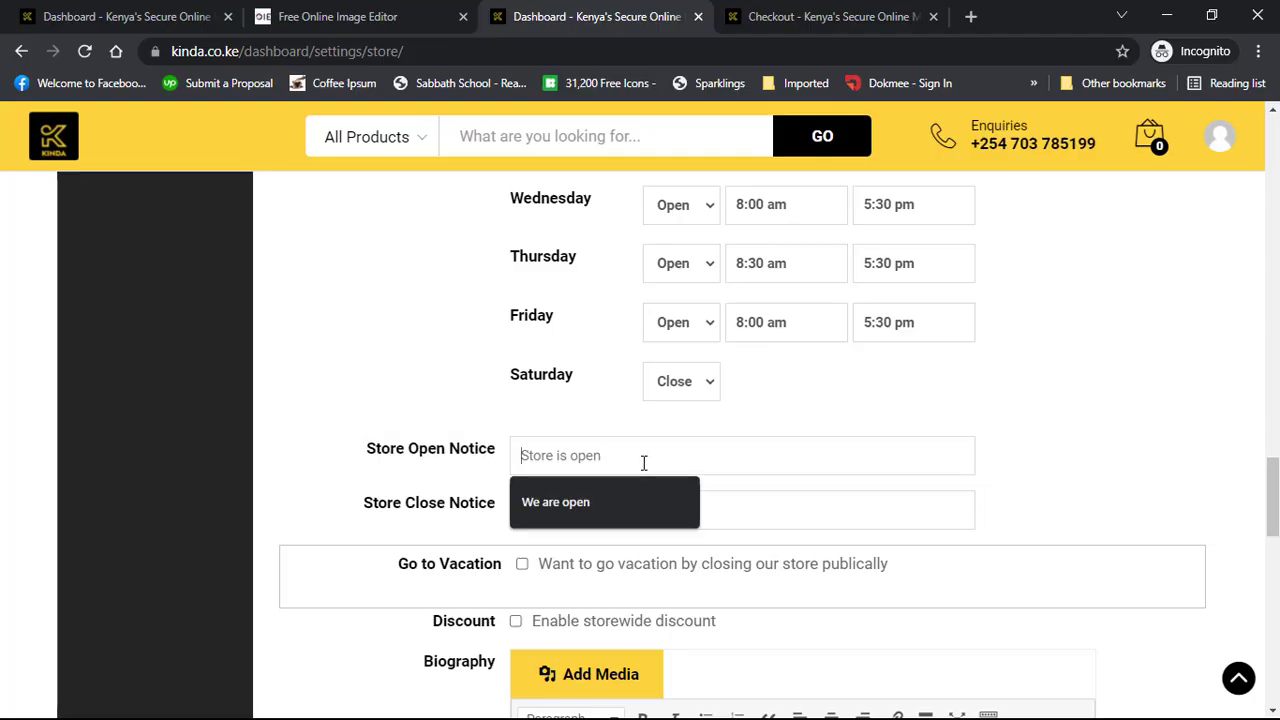
click(418, 419)
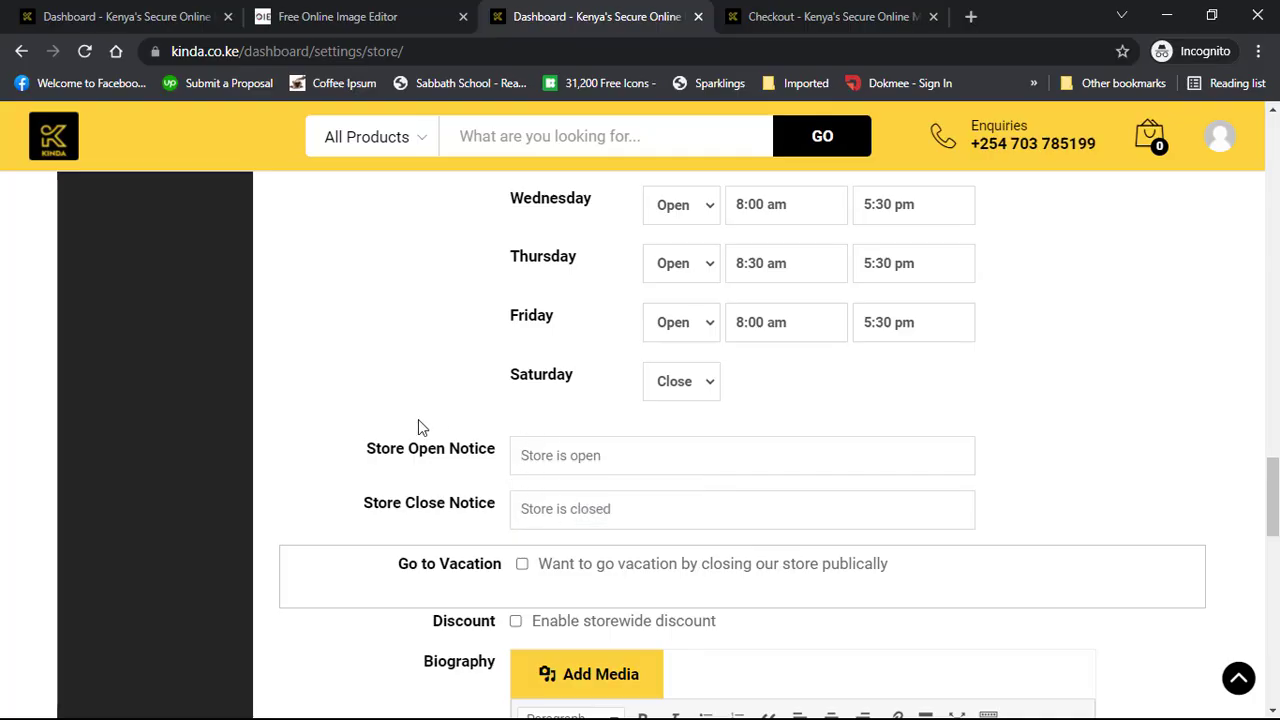
click(560, 455)
click(570, 499)
scroll(436, 480, down, 2)
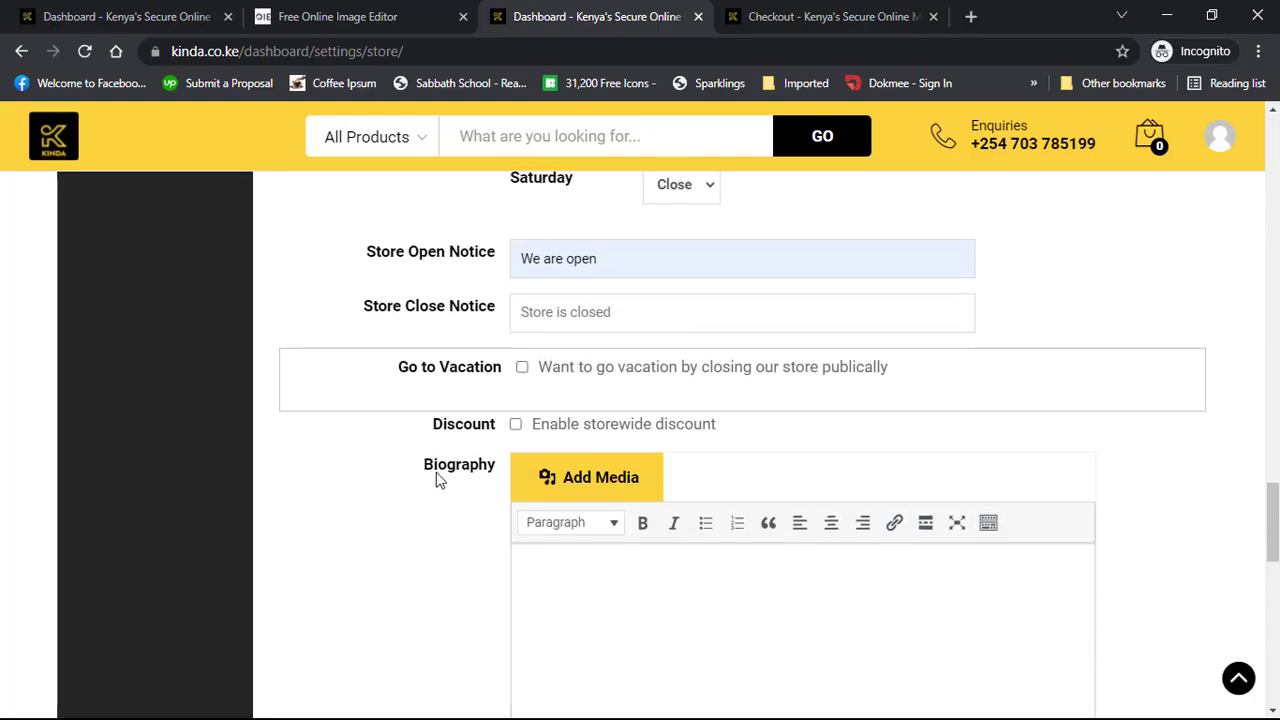
text(now)
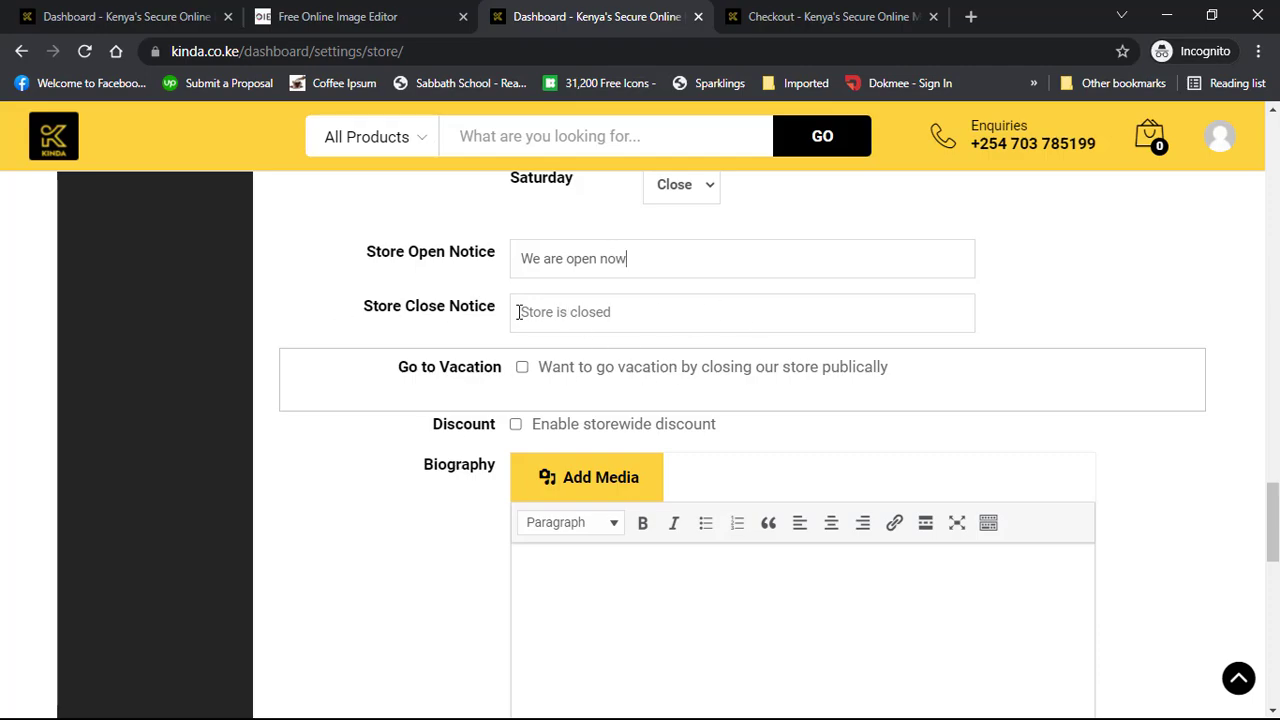
click(522, 368)
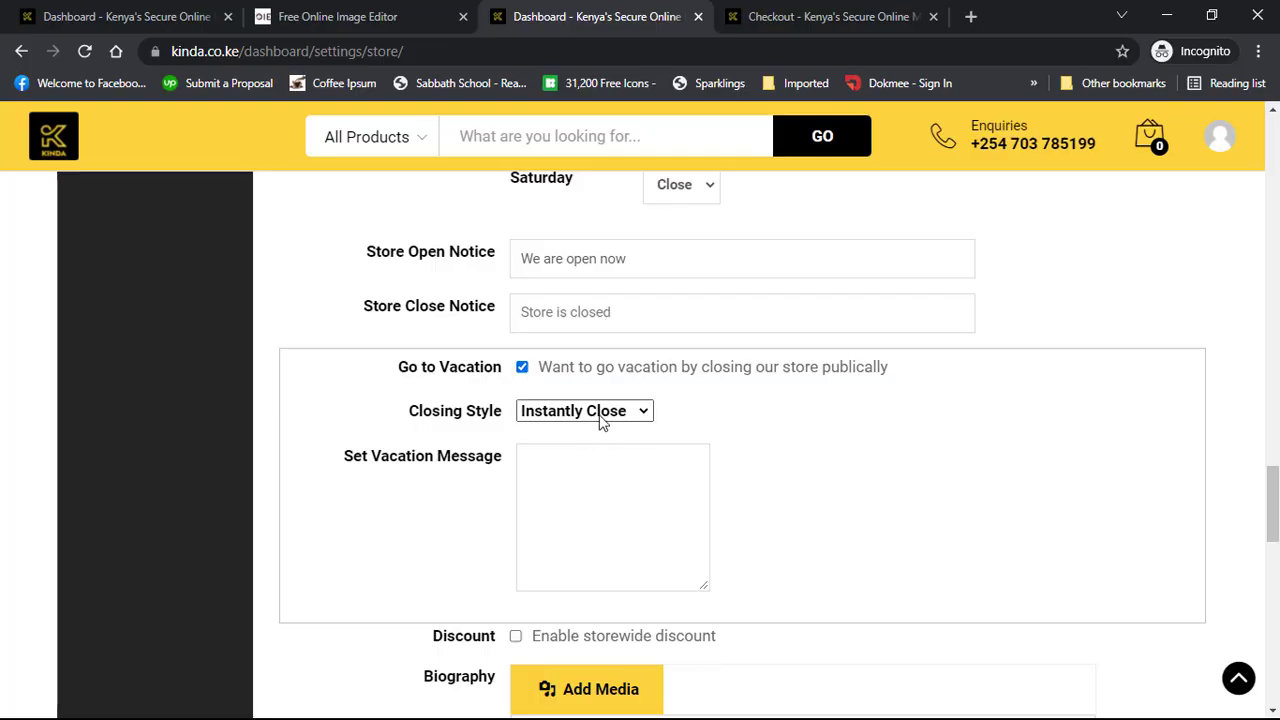
click(583, 492)
text(8:00 am)
double_click(549, 501)
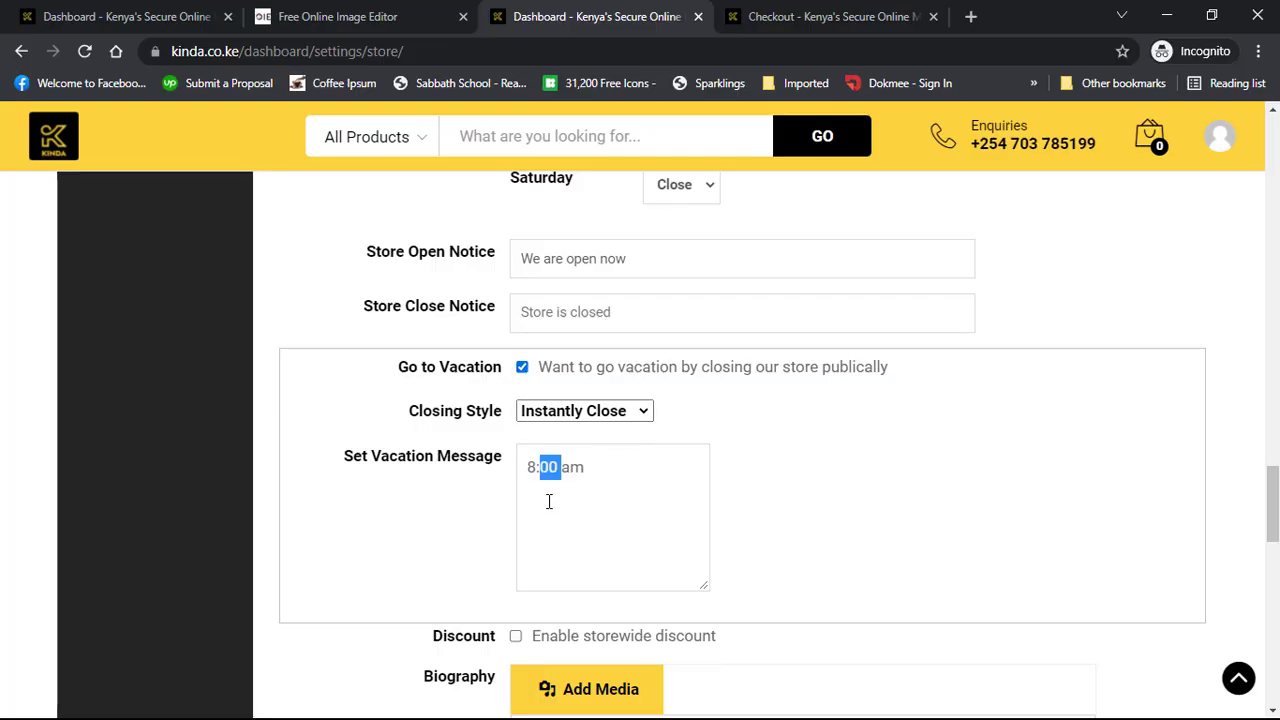
drag(626, 474, 531, 463)
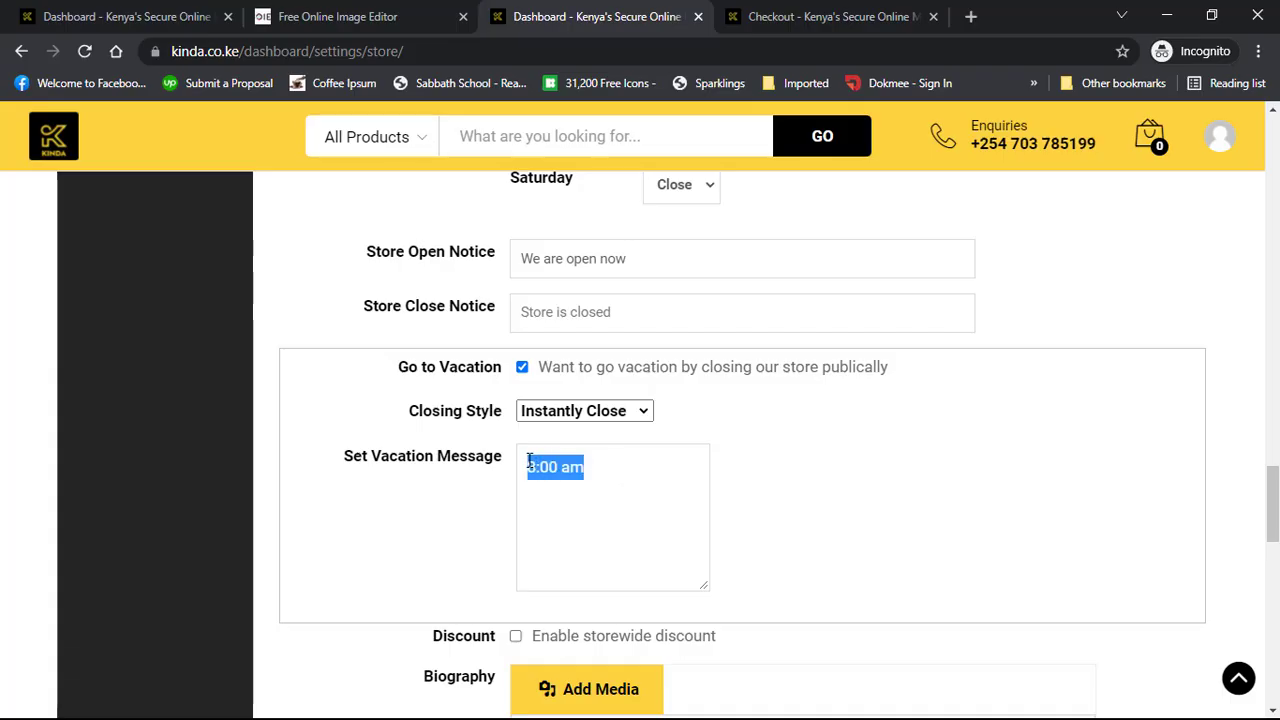
key(BackSpace)
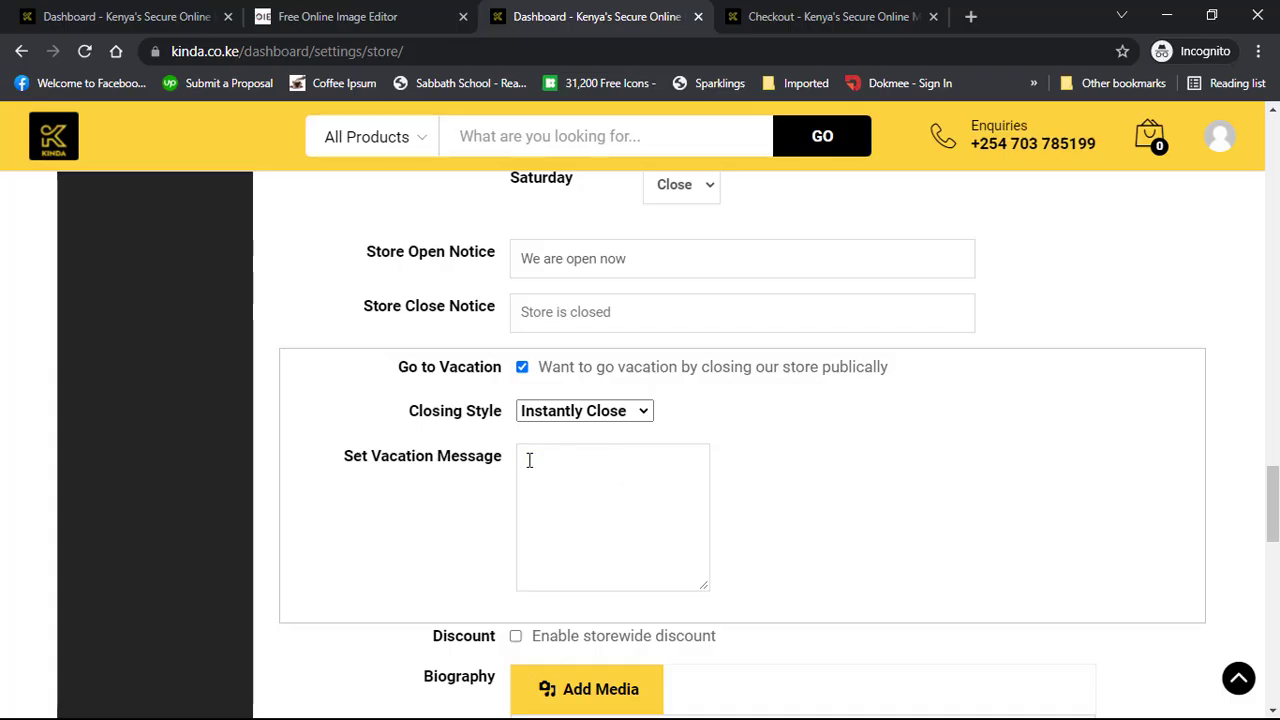
click(522, 367)
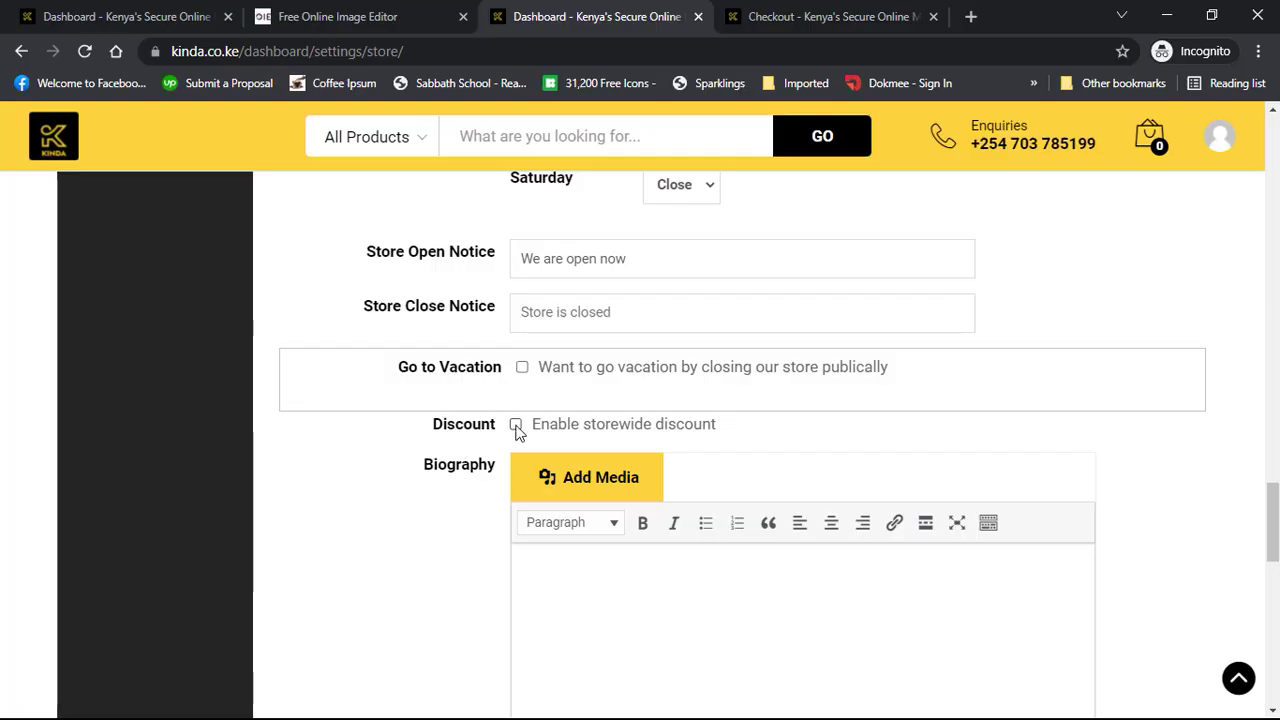
click(516, 425)
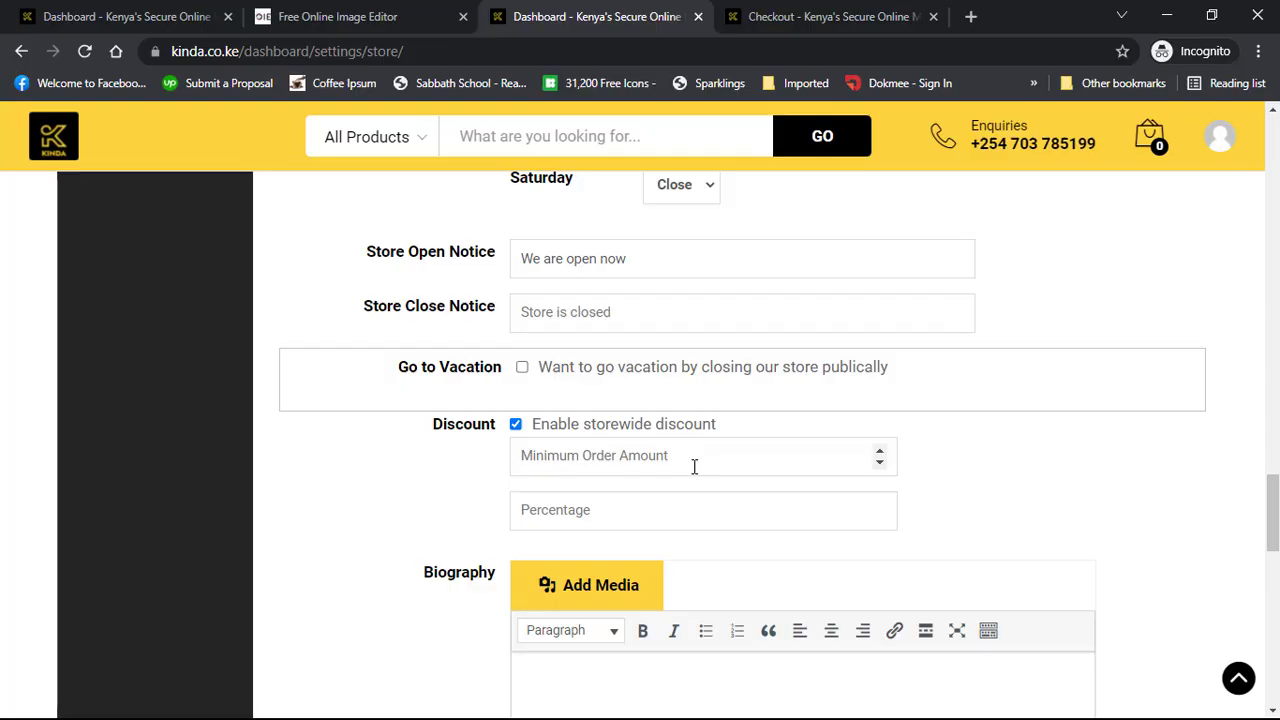
text(5000)
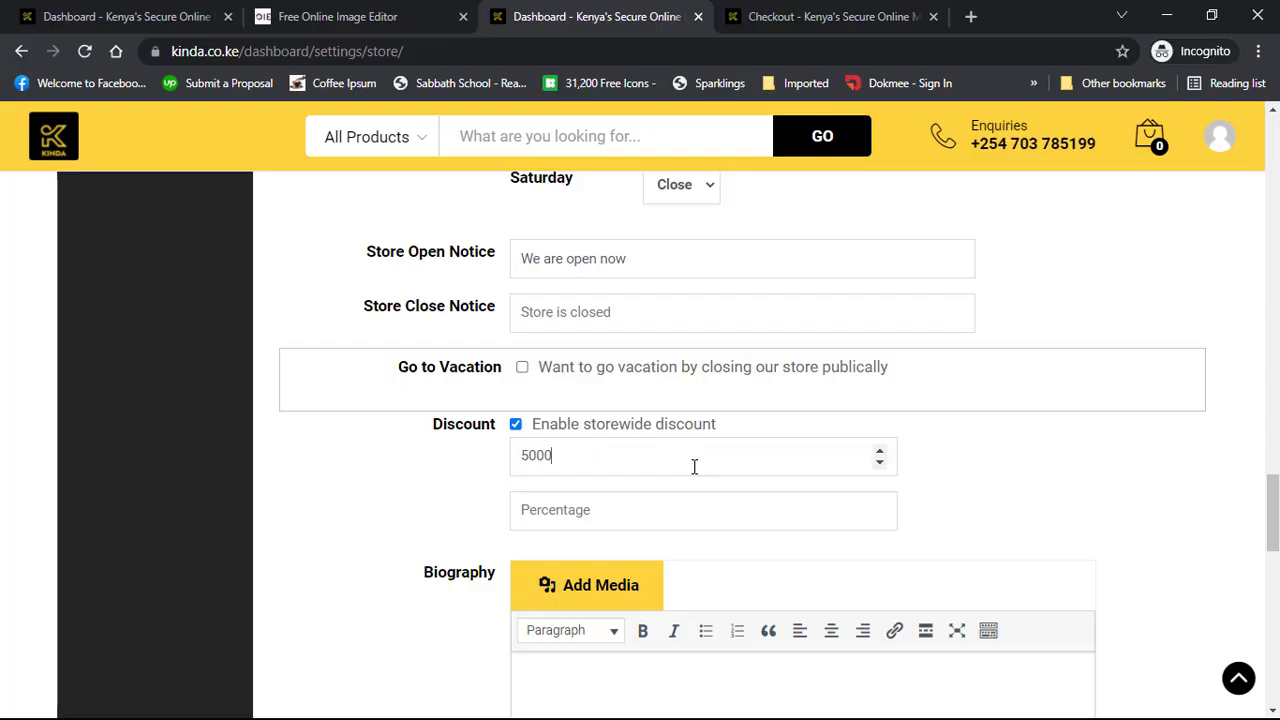
click(678, 514)
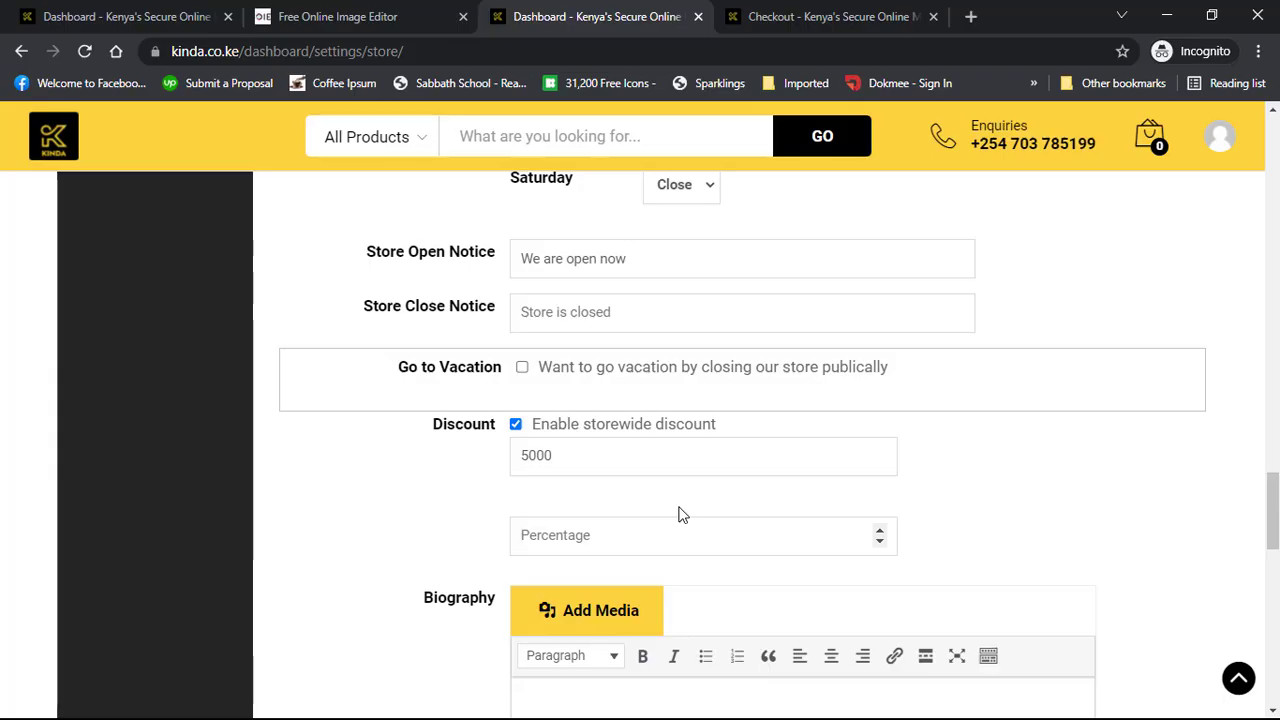
text(20)
click(515, 424)
Uncheck 'Show support button in single product' while keeping store support enabled.
scroll(362, 482, down, 2)
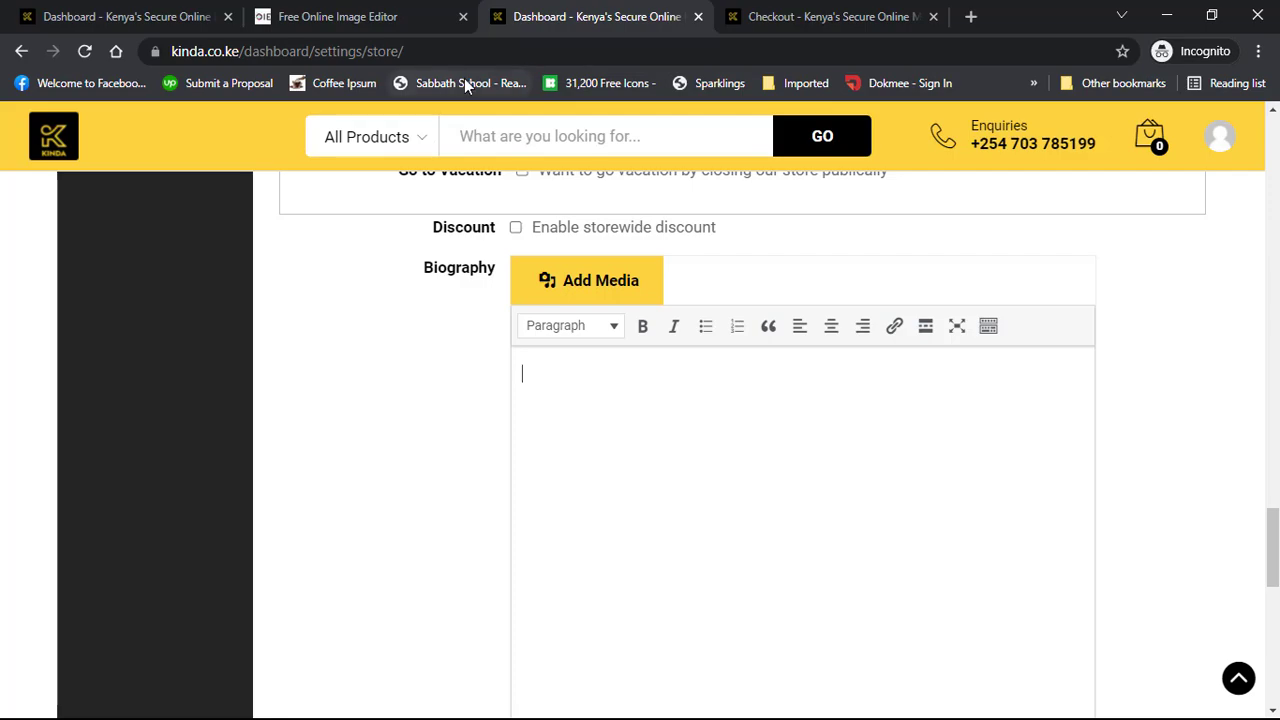
scroll(686, 394, down, 3)
scroll(678, 361, down, 1)
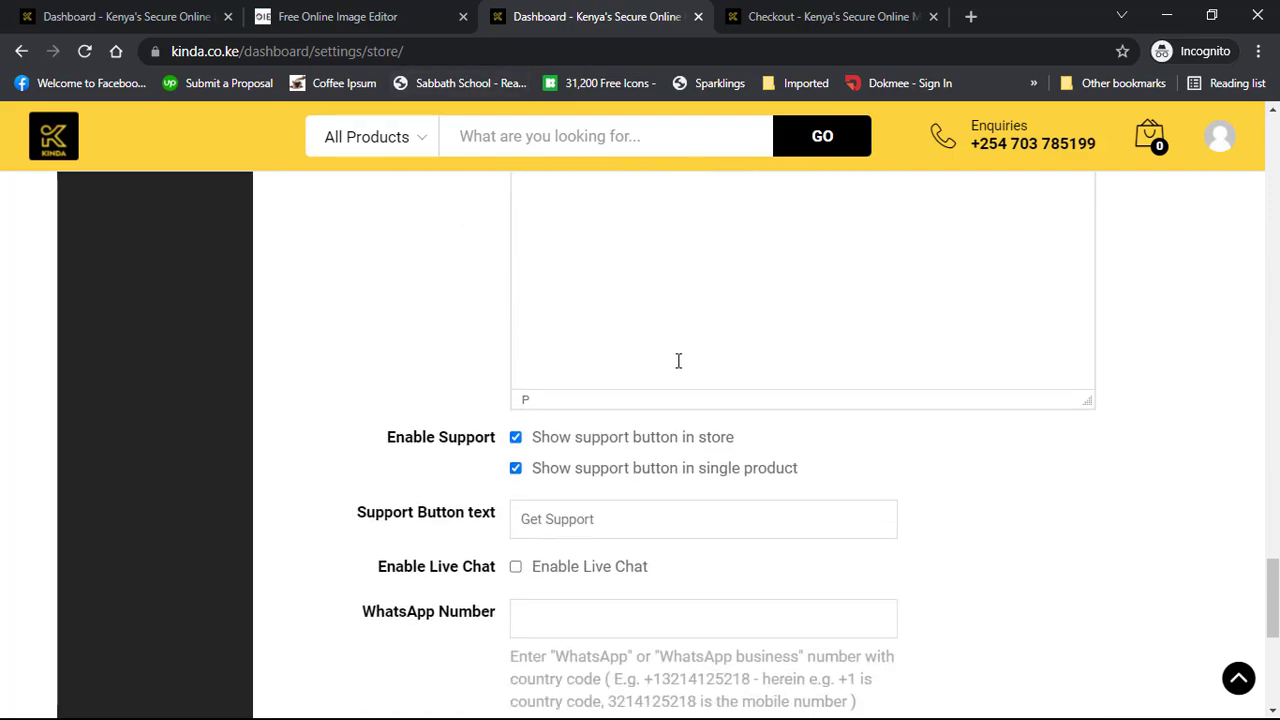
scroll(678, 360, up, 4)
scroll(677, 358, down, 2)
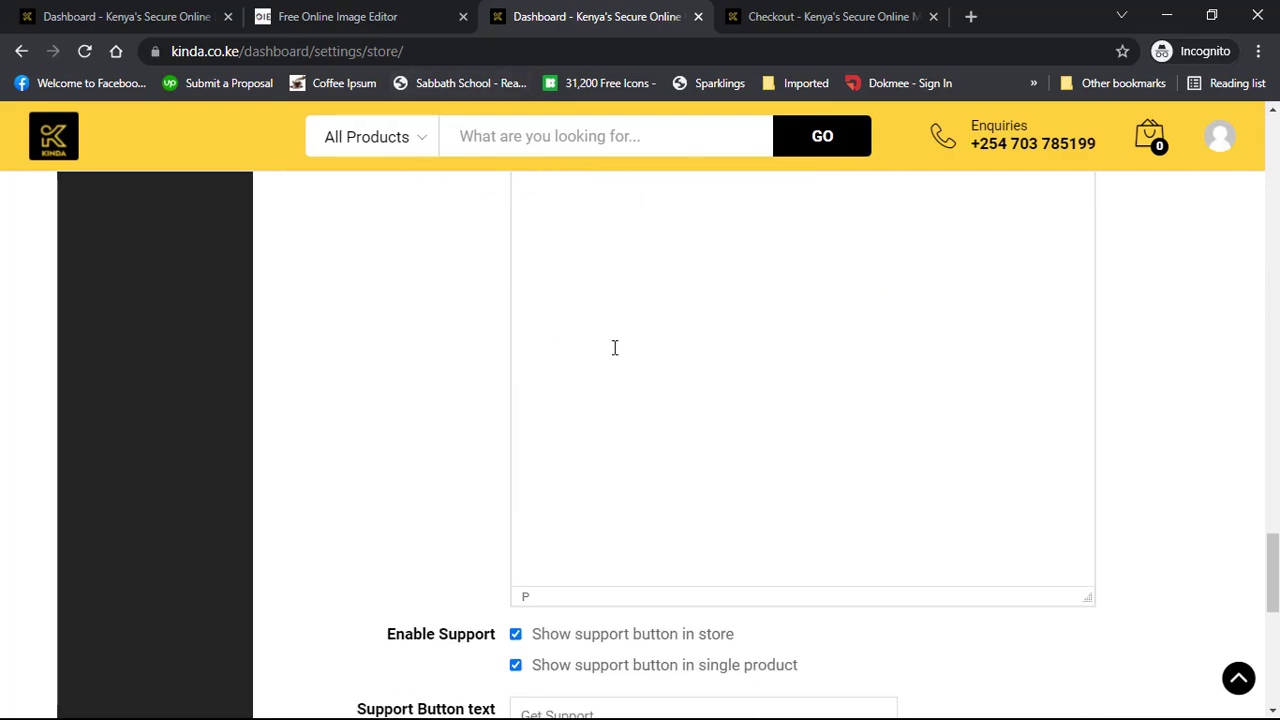
scroll(675, 352, up, 1)
scroll(640, 355, up, 1)
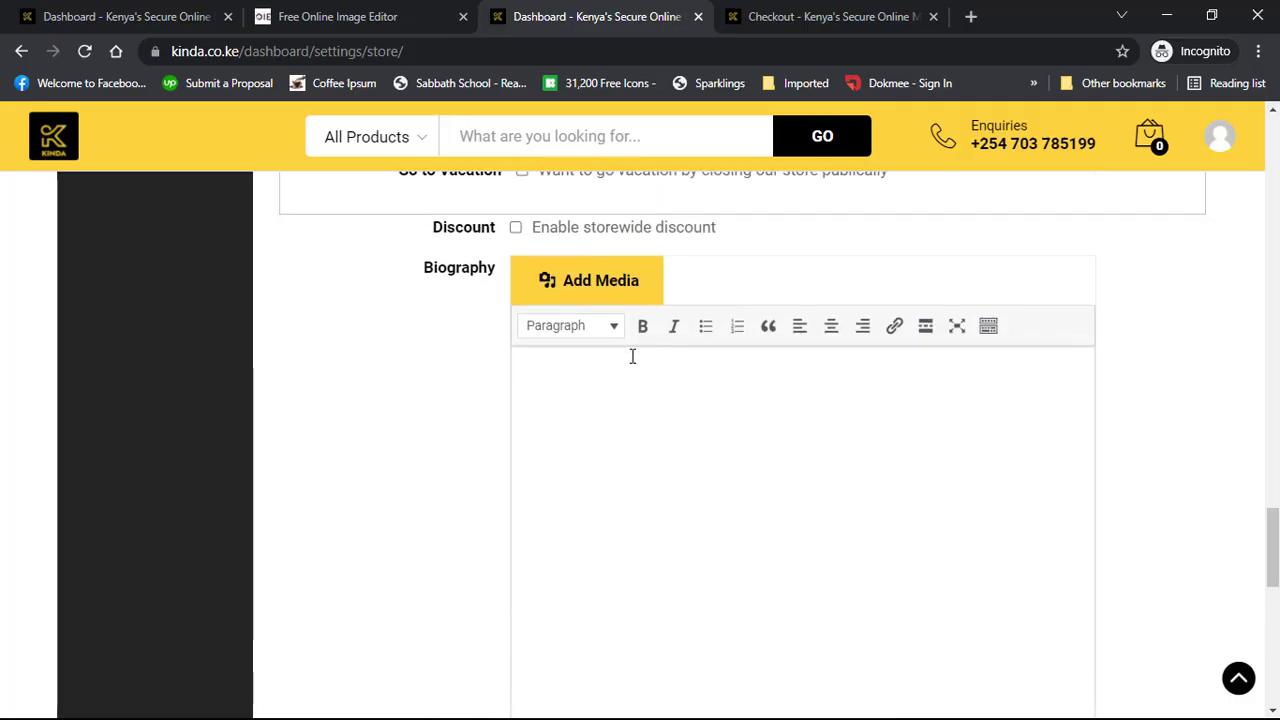
scroll(666, 380, down, 3)
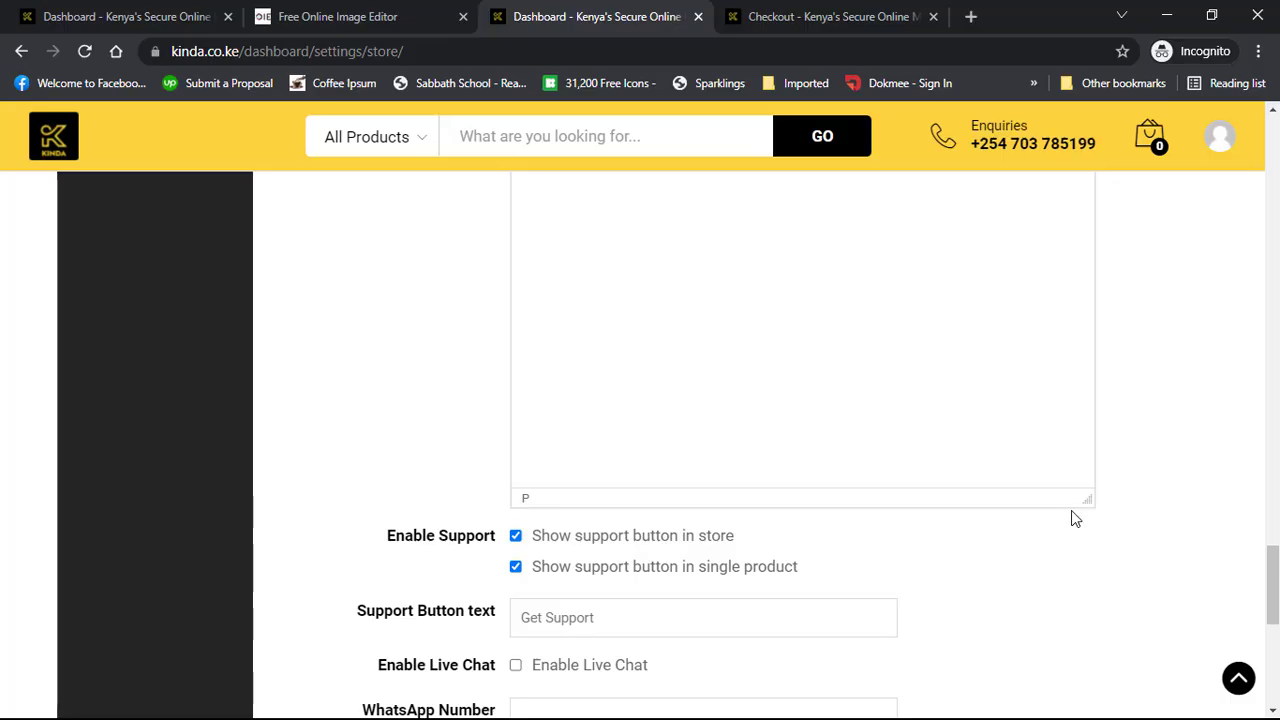
scroll(585, 426, up, 1)
scroll(585, 426, up, 4)
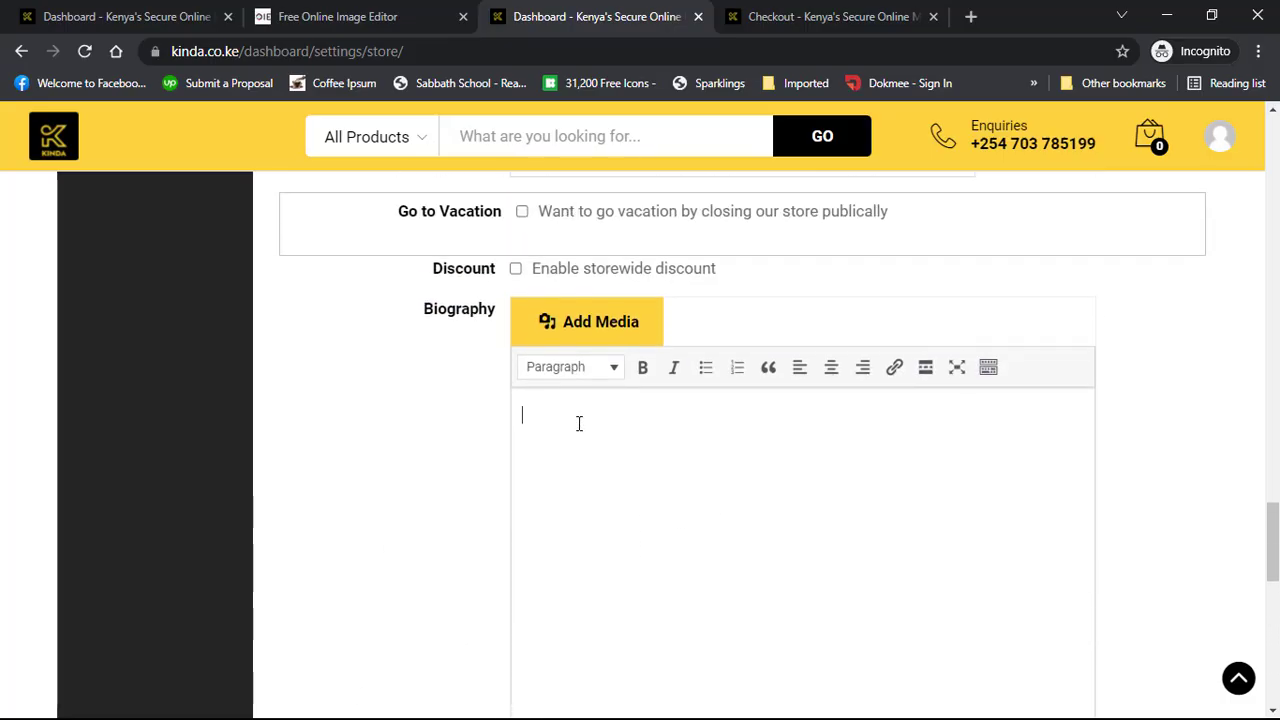
scroll(494, 449, down, 5)
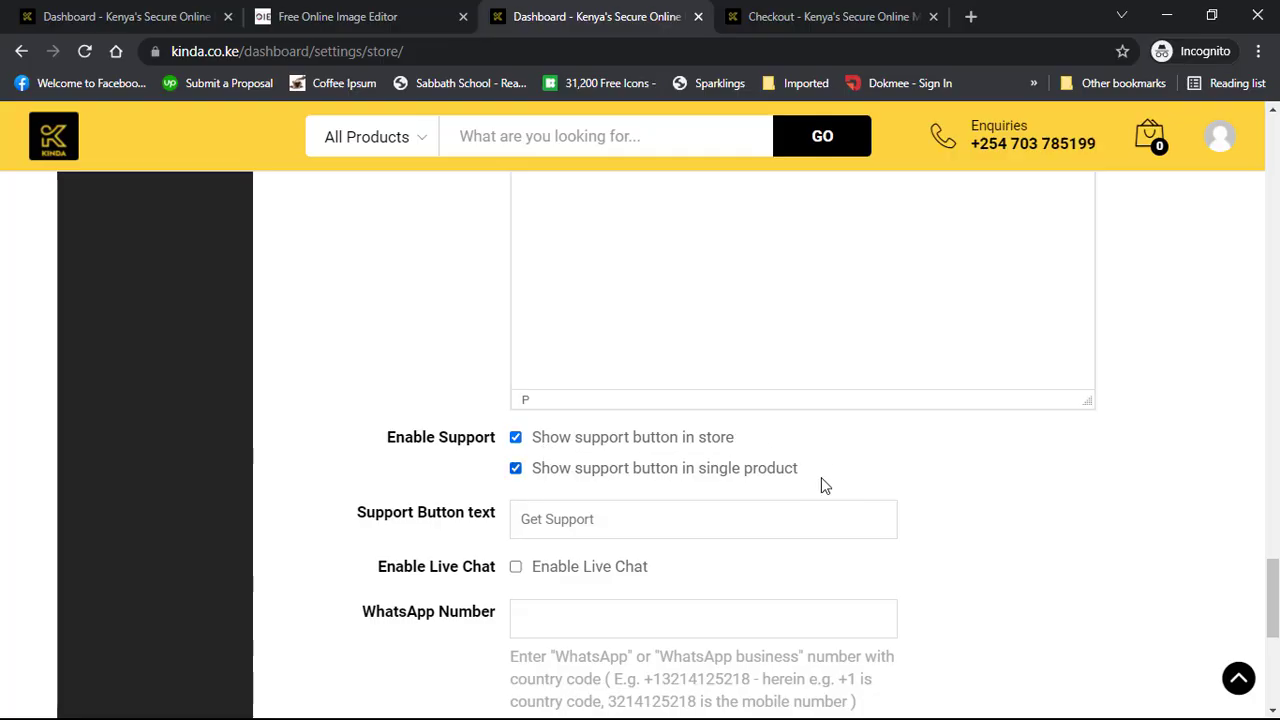
click(515, 468)
Enable Live Chat and fill the WhatsApp Number field with the suggested number.
scroll(477, 500, down, 1)
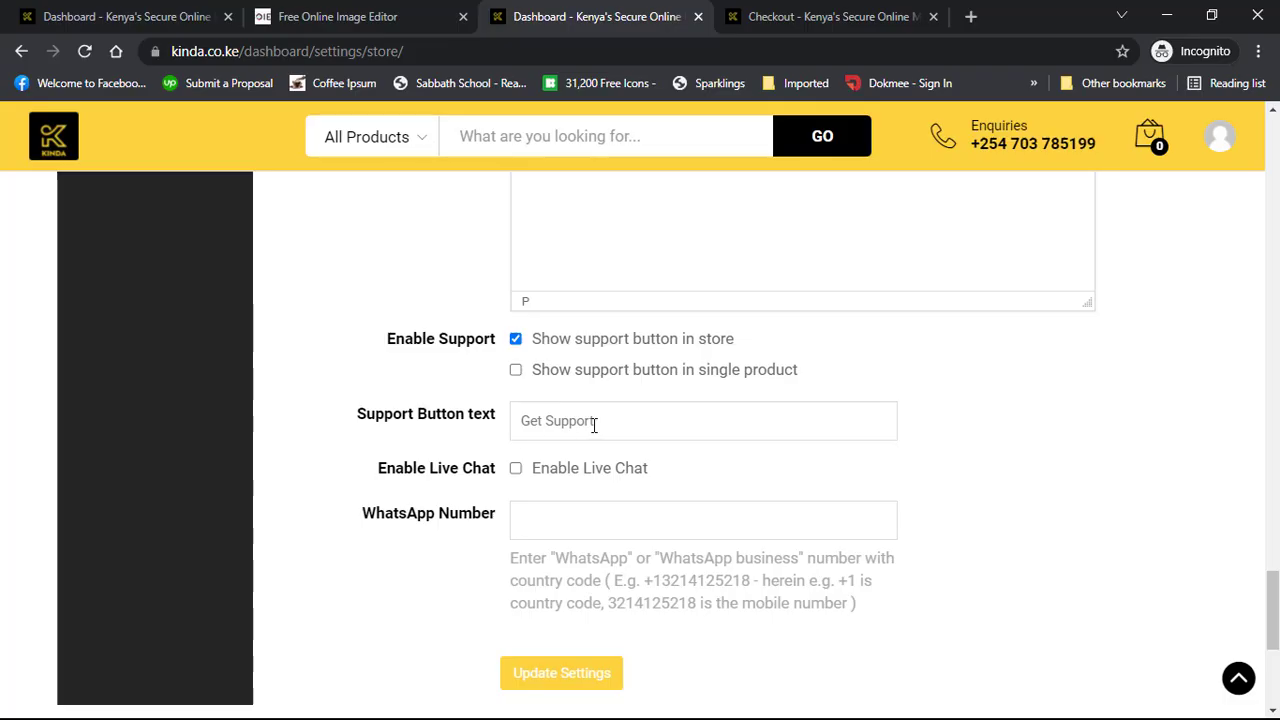
click(624, 427)
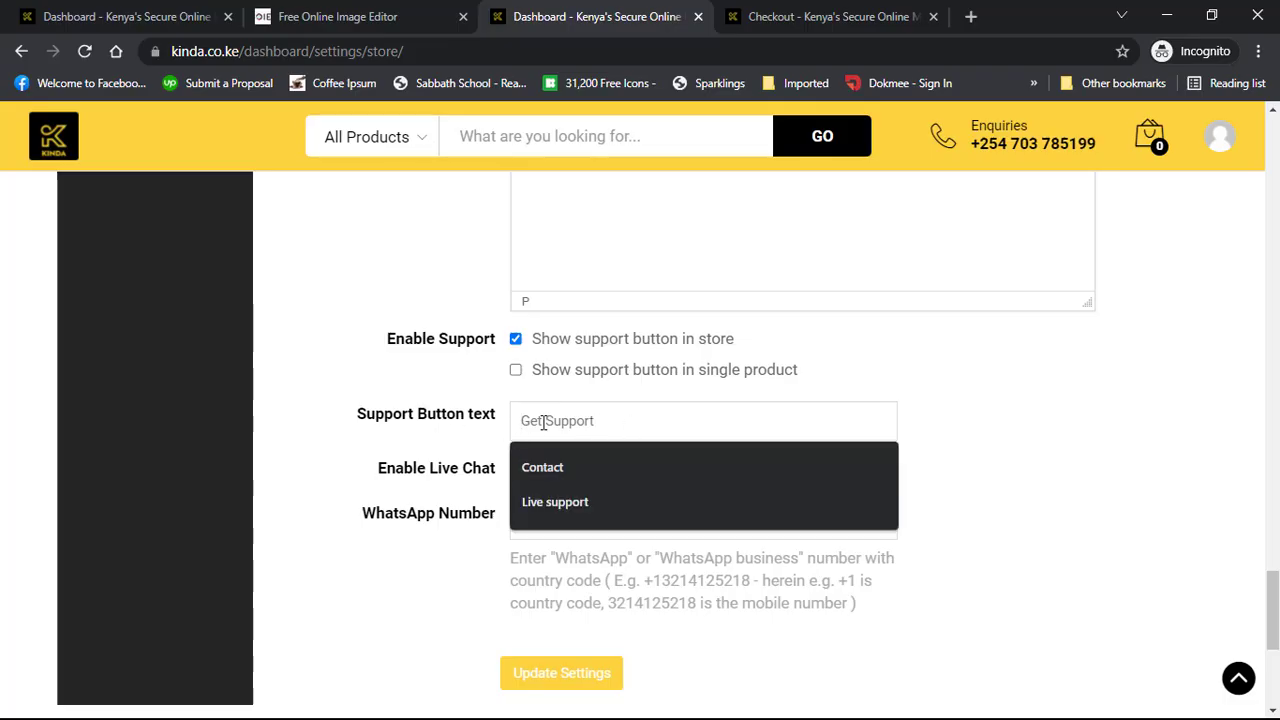
click(433, 387)
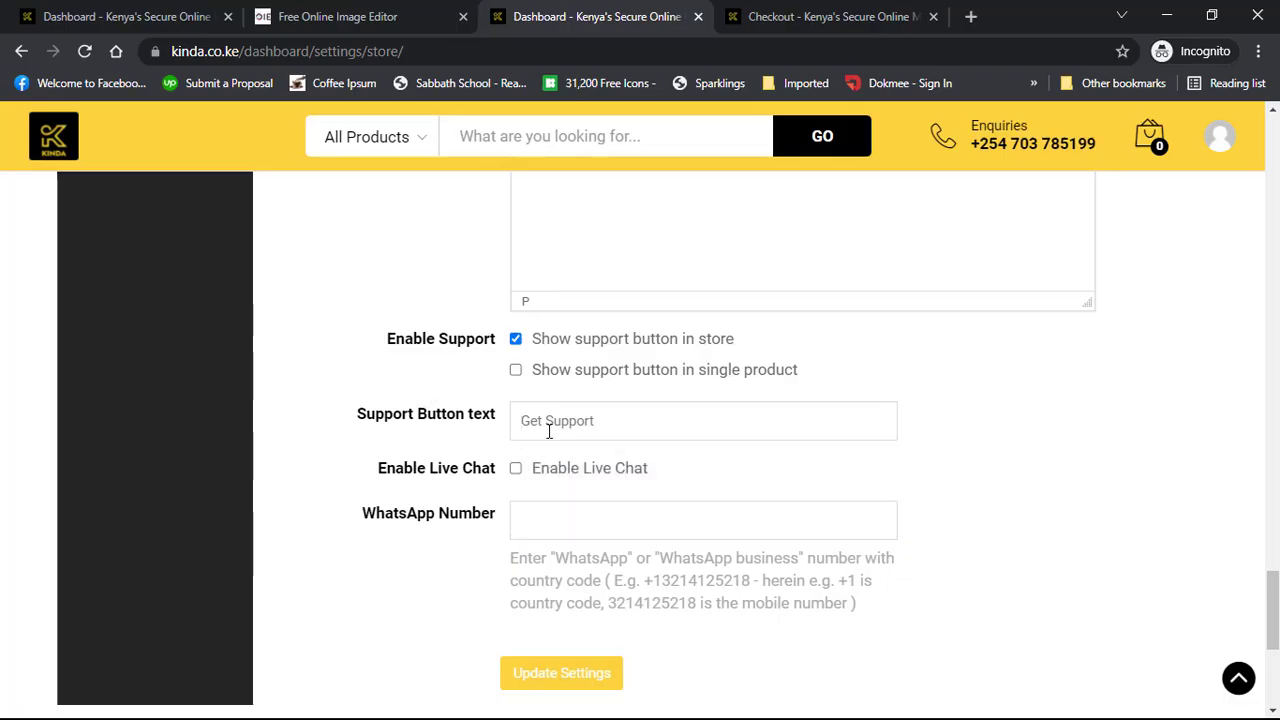
scroll(549, 431, down, 1)
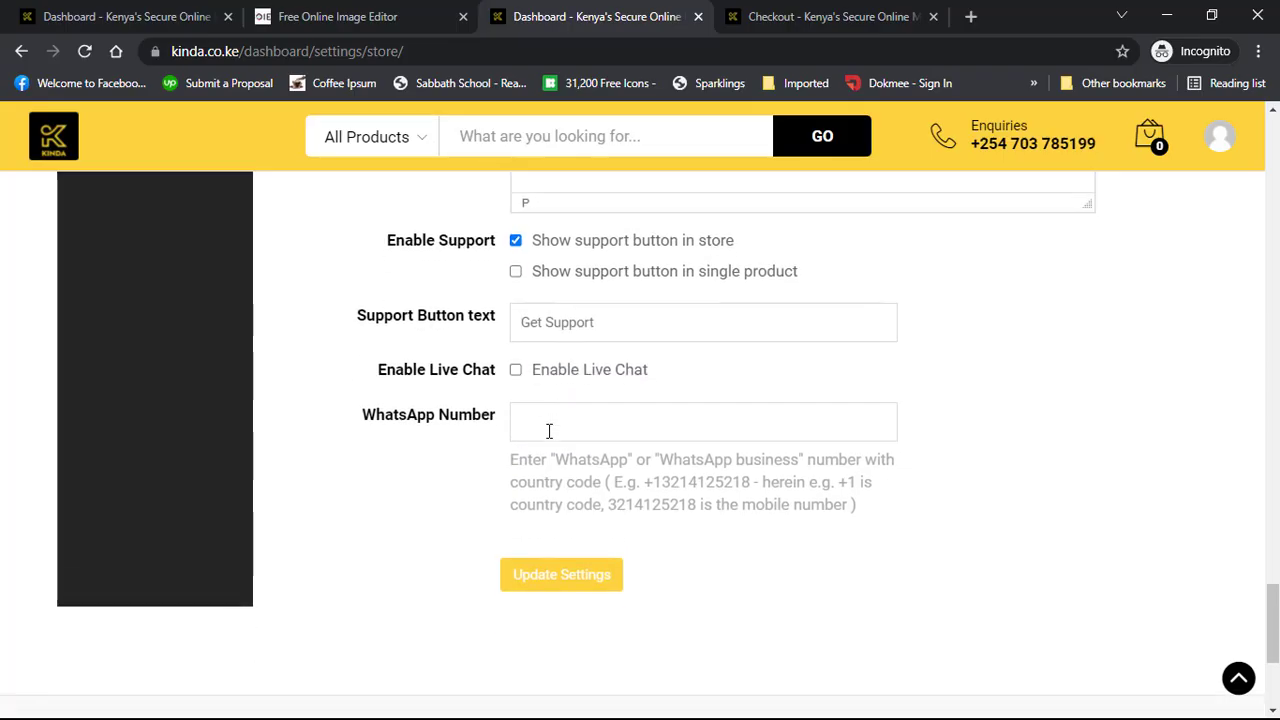
click(516, 371)
click(620, 434)
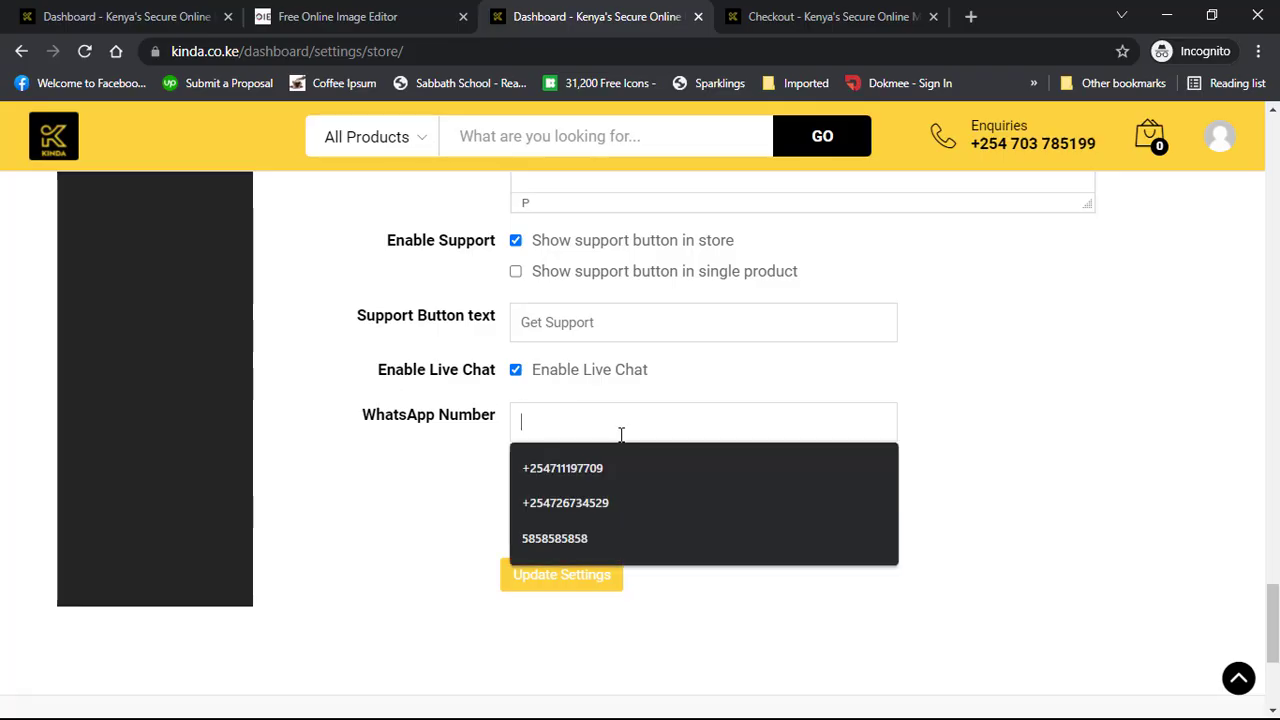
click(610, 468)
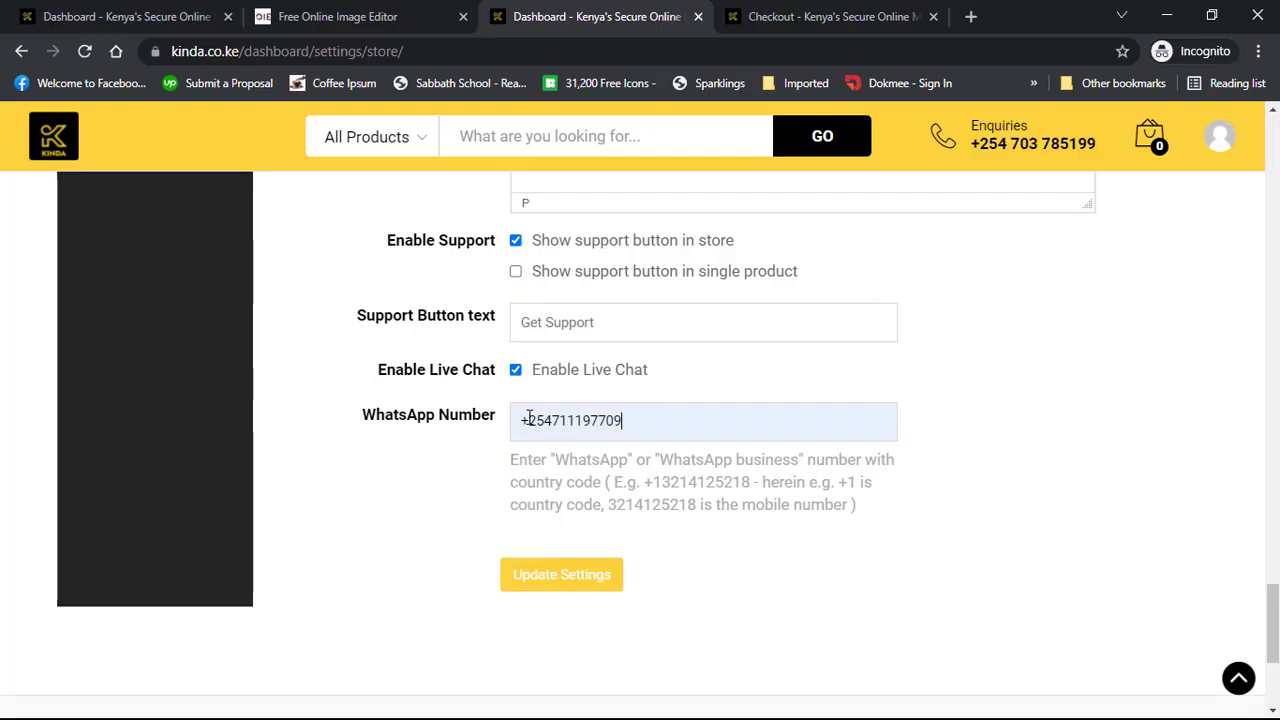
scroll(528, 418, down, 2)
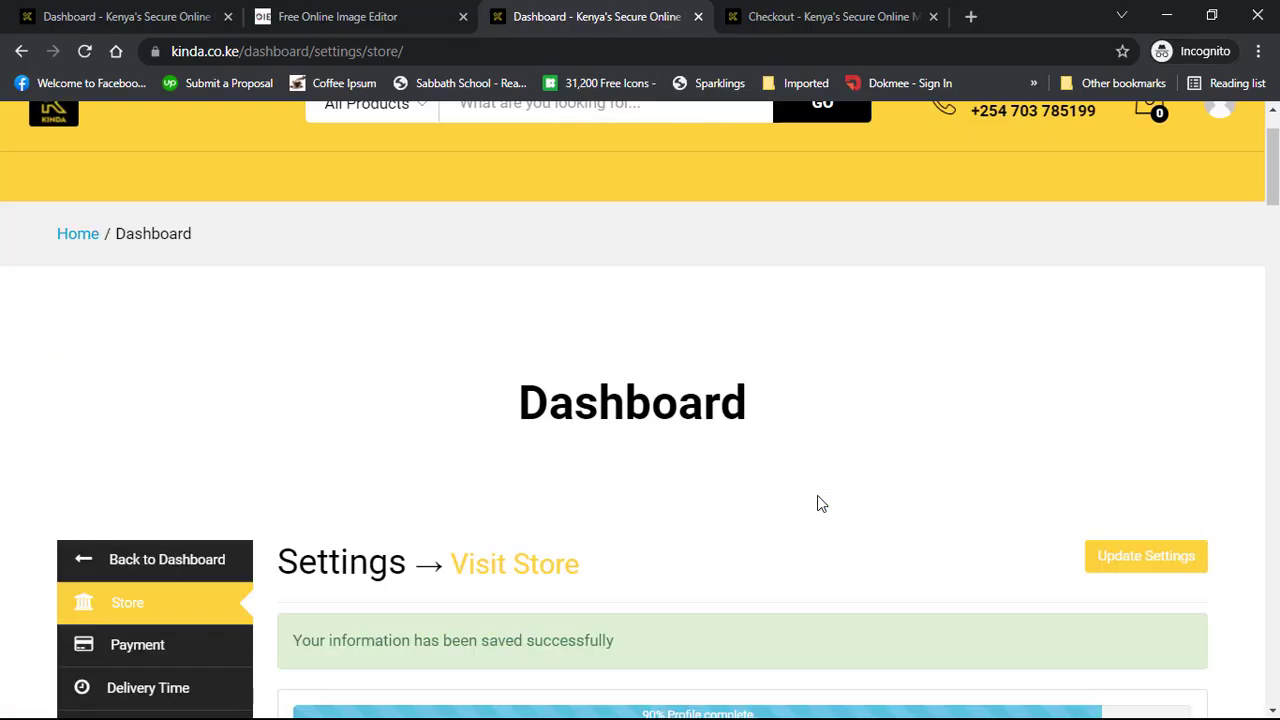
Review the 90% profile complete message and the tip to add Facebook for 4%.
scroll(817, 495, down, 5)
scroll(817, 495, up, 2)
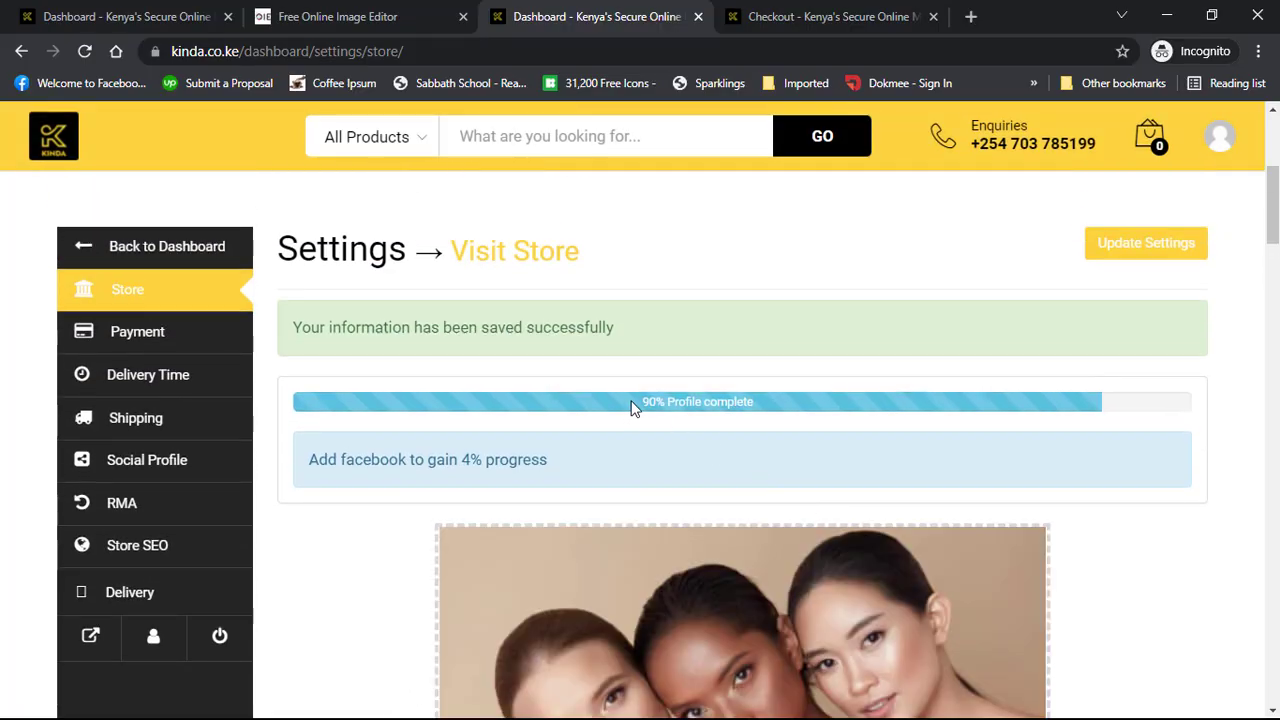
drag(632, 402, 768, 410)
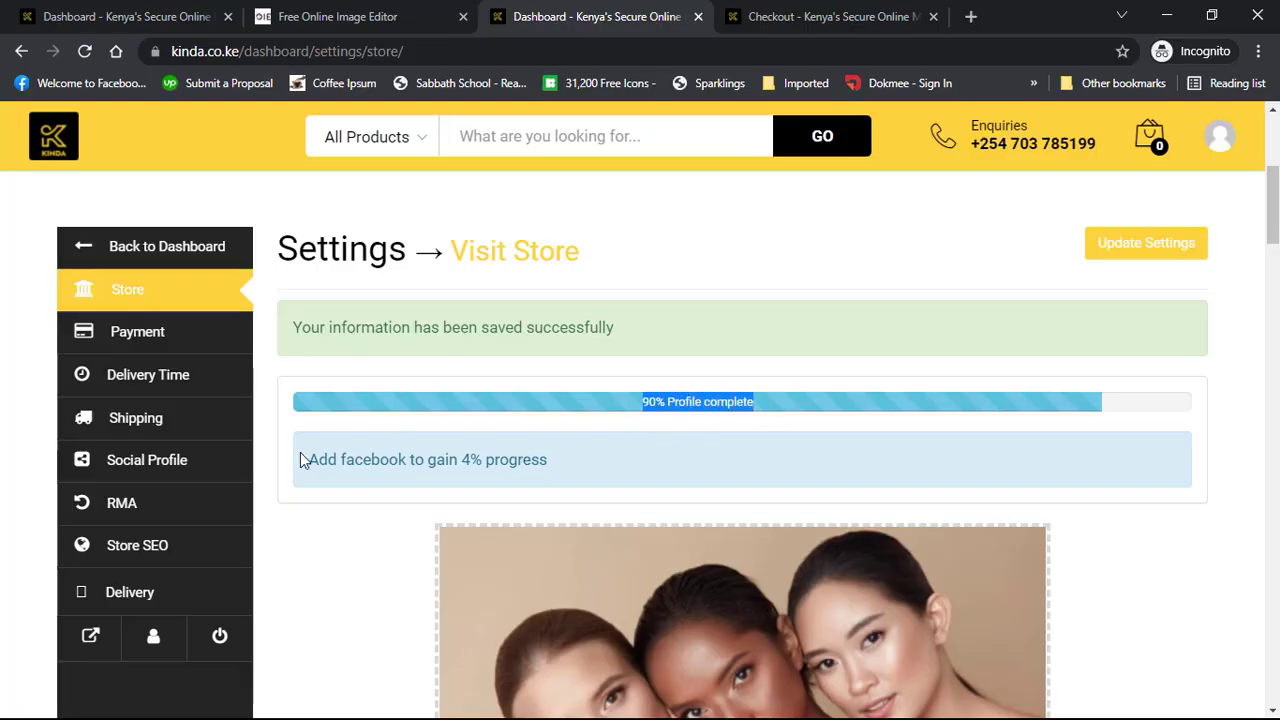
drag(300, 457, 535, 462)
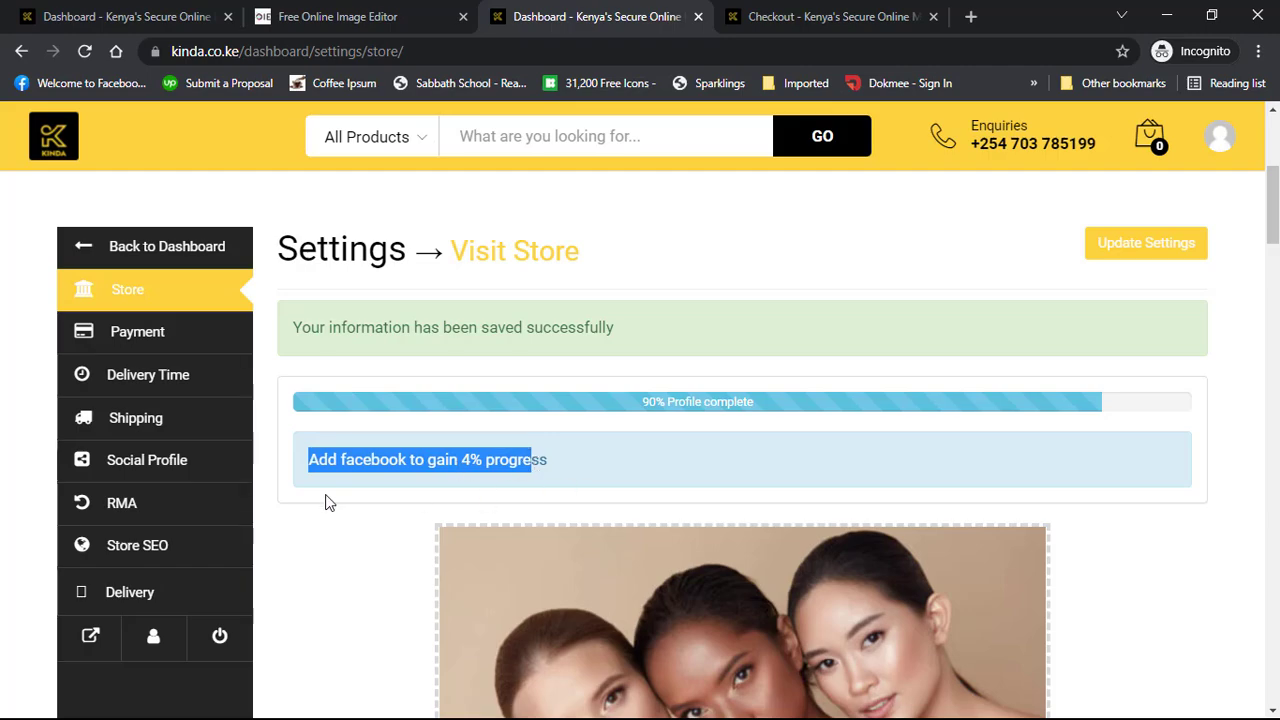
scroll(332, 500, down, 1)
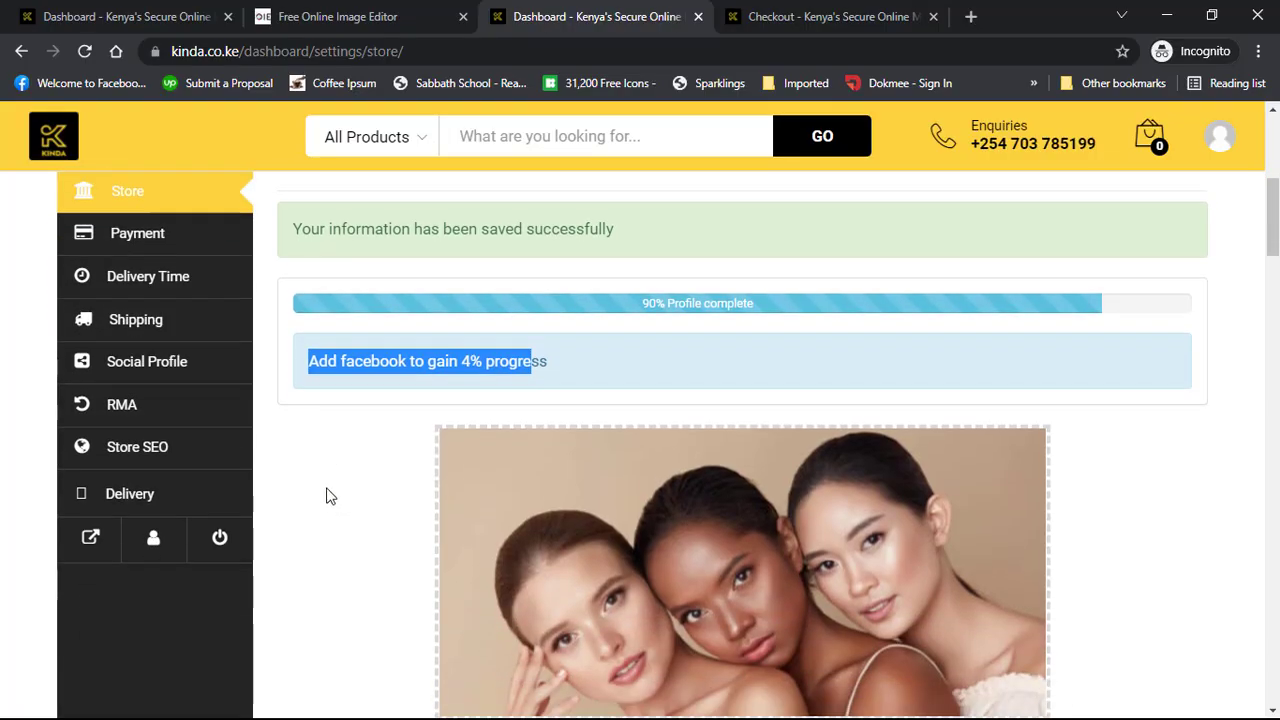
scroll(310, 490, up, 1)
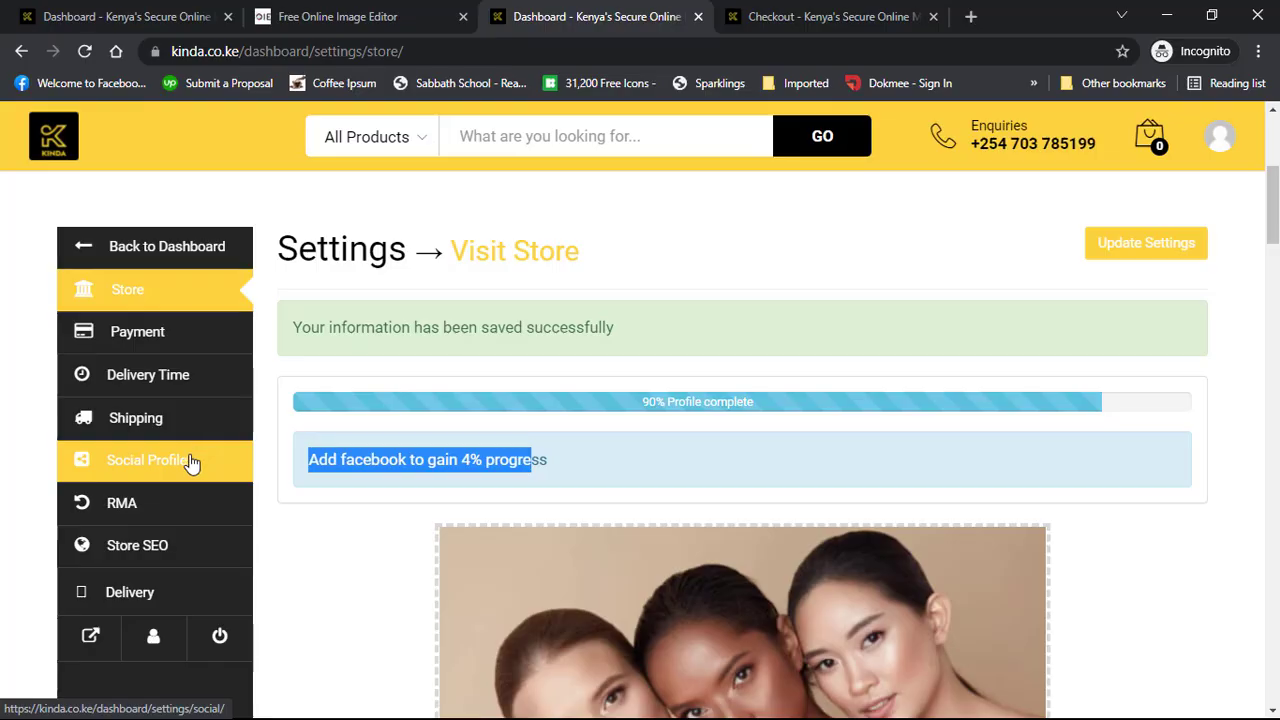
click(192, 462)
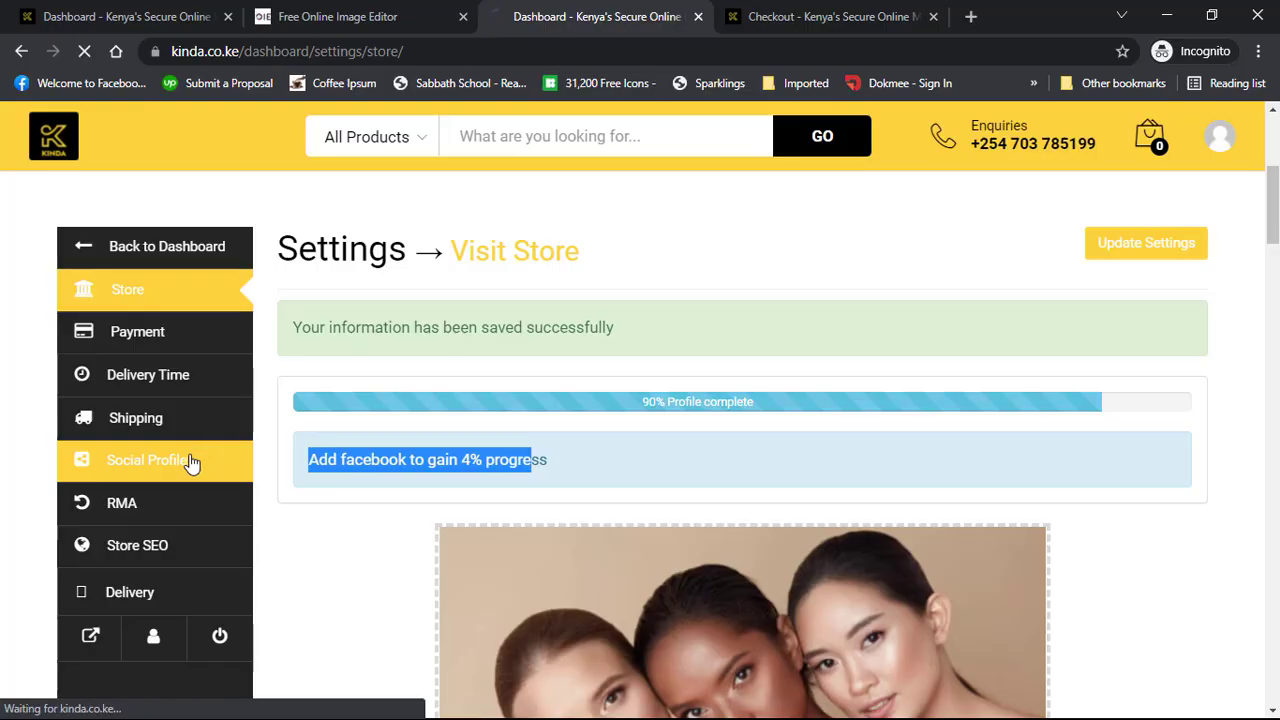
scroll(397, 449, down, 5)
scroll(397, 460, up, 3)
scroll(397, 460, up, 3)
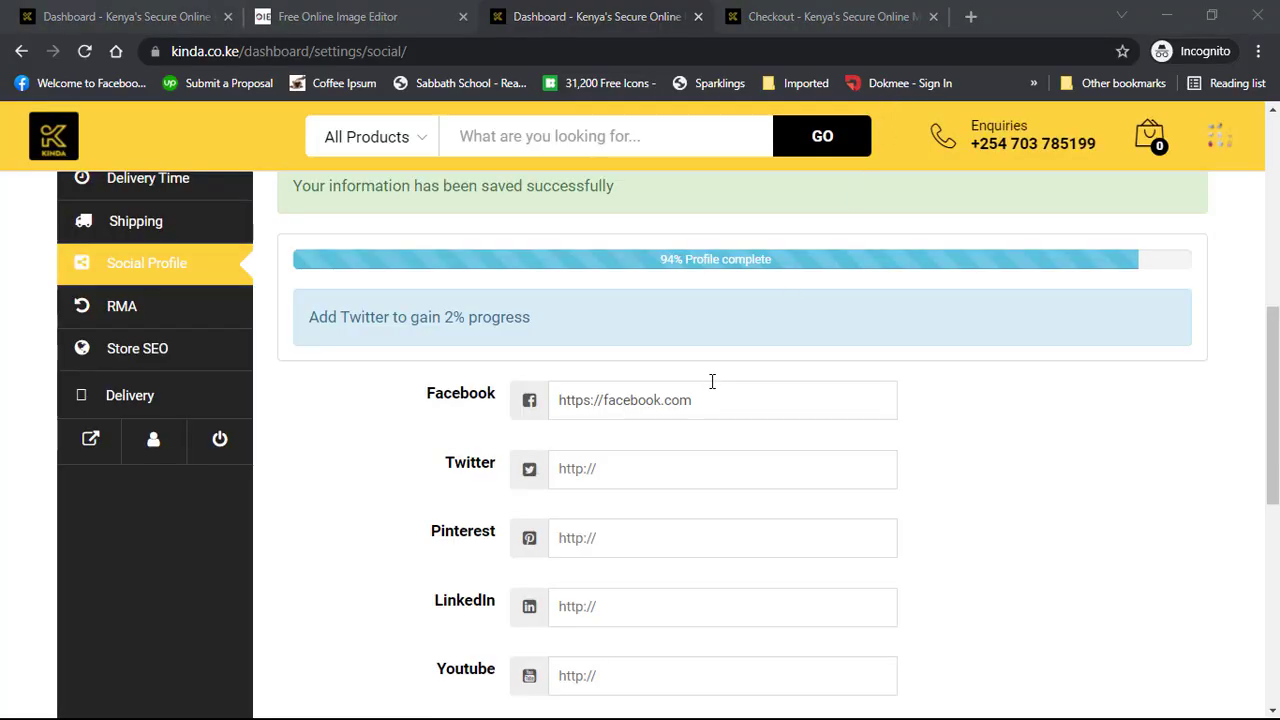
click(716, 404)
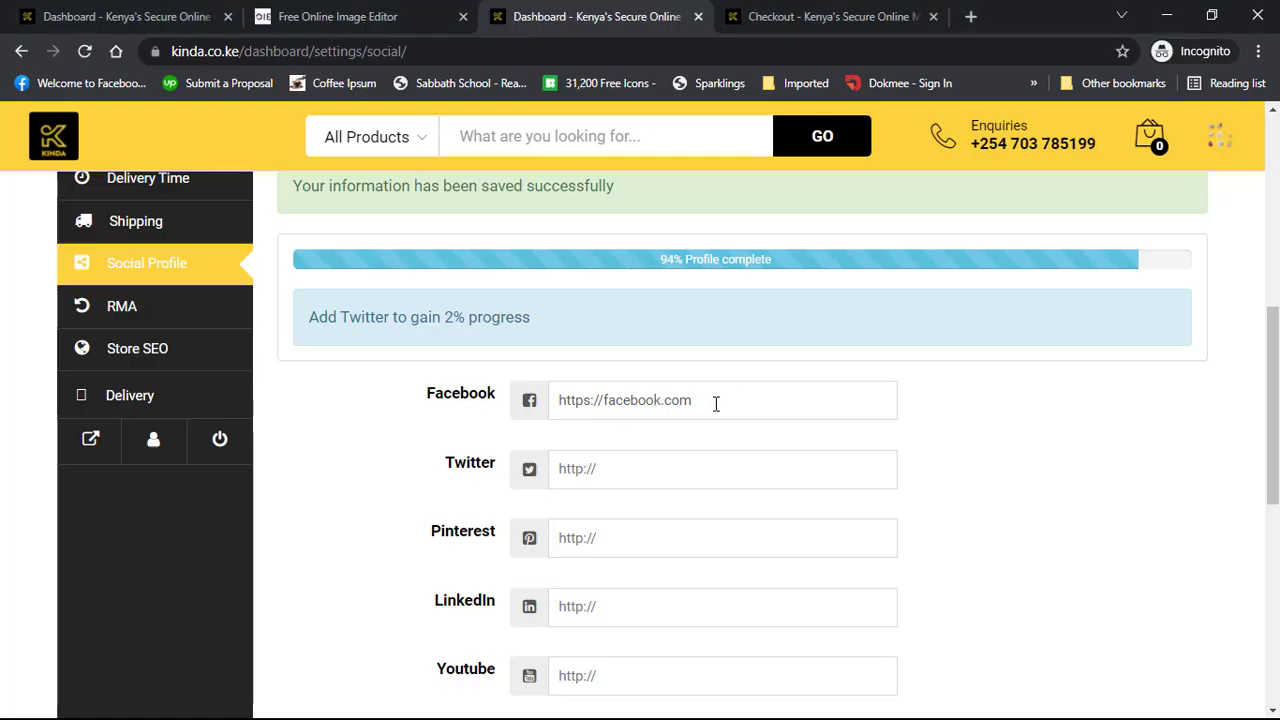
drag(716, 404, 543, 404)
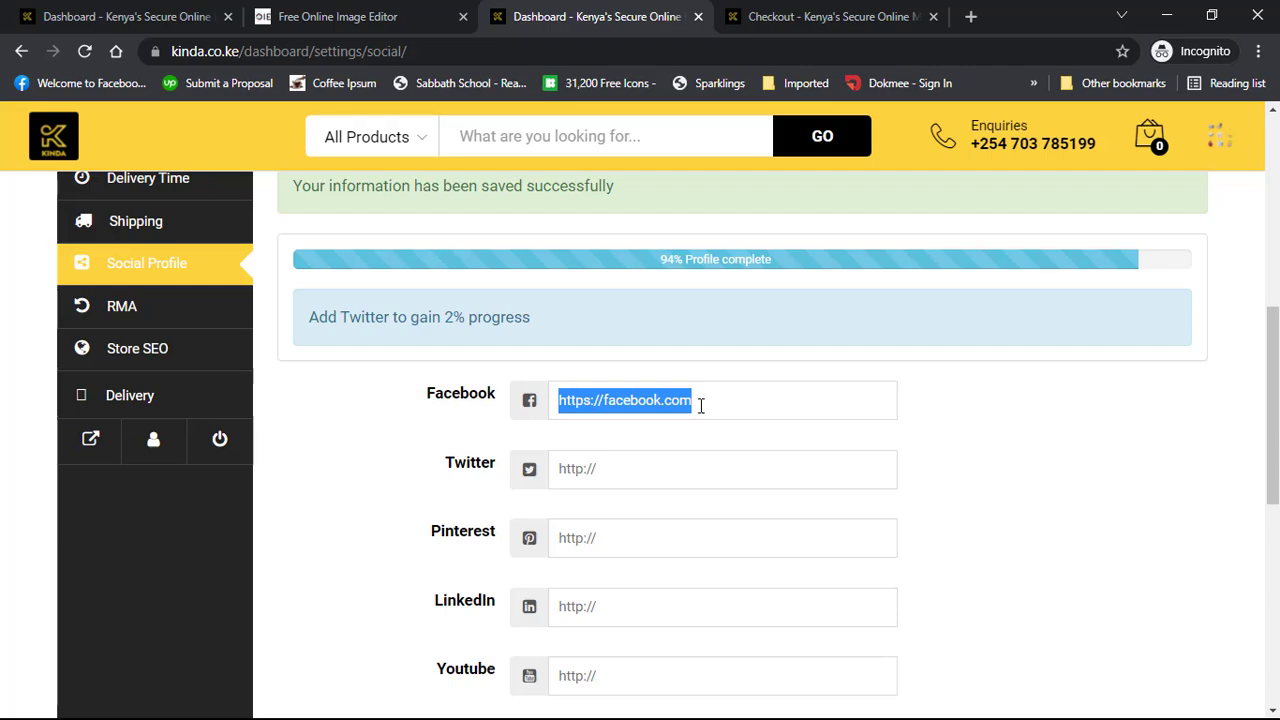
click(970, 16)
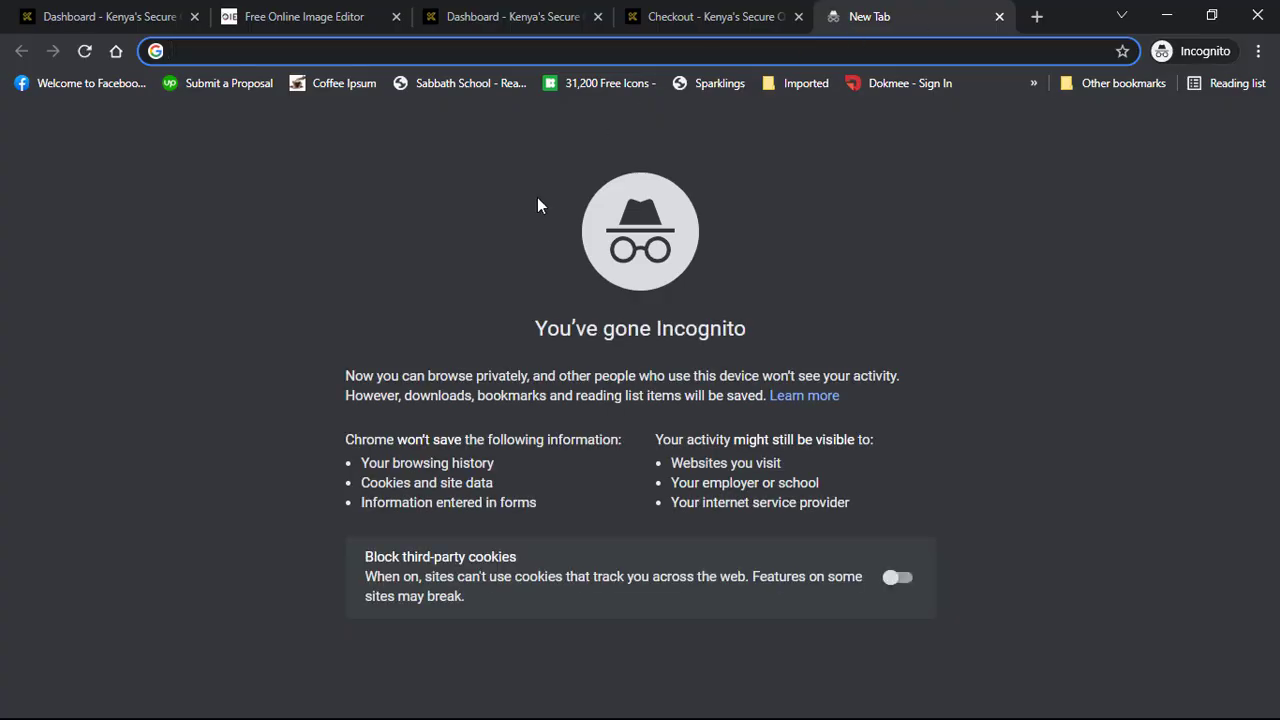
text(face)
key(Return)
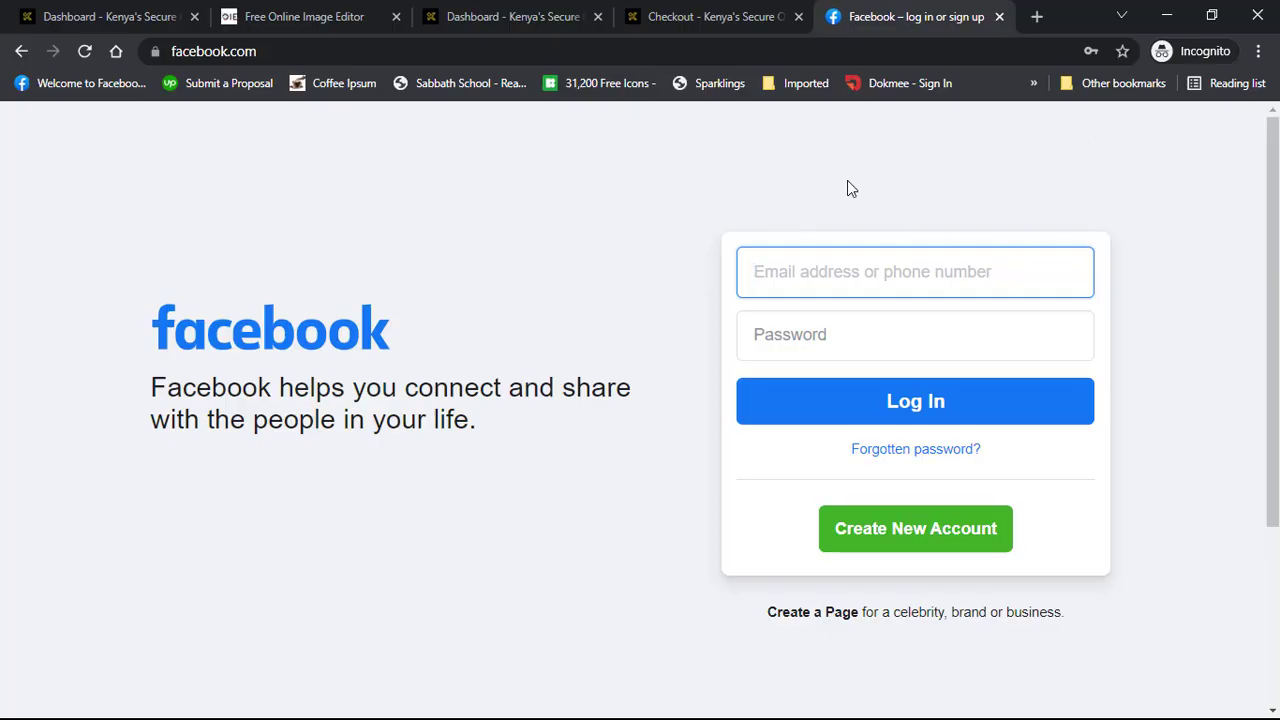
Replace the Facebook link with the copied profile URL and save it.
key(ctrl+w)
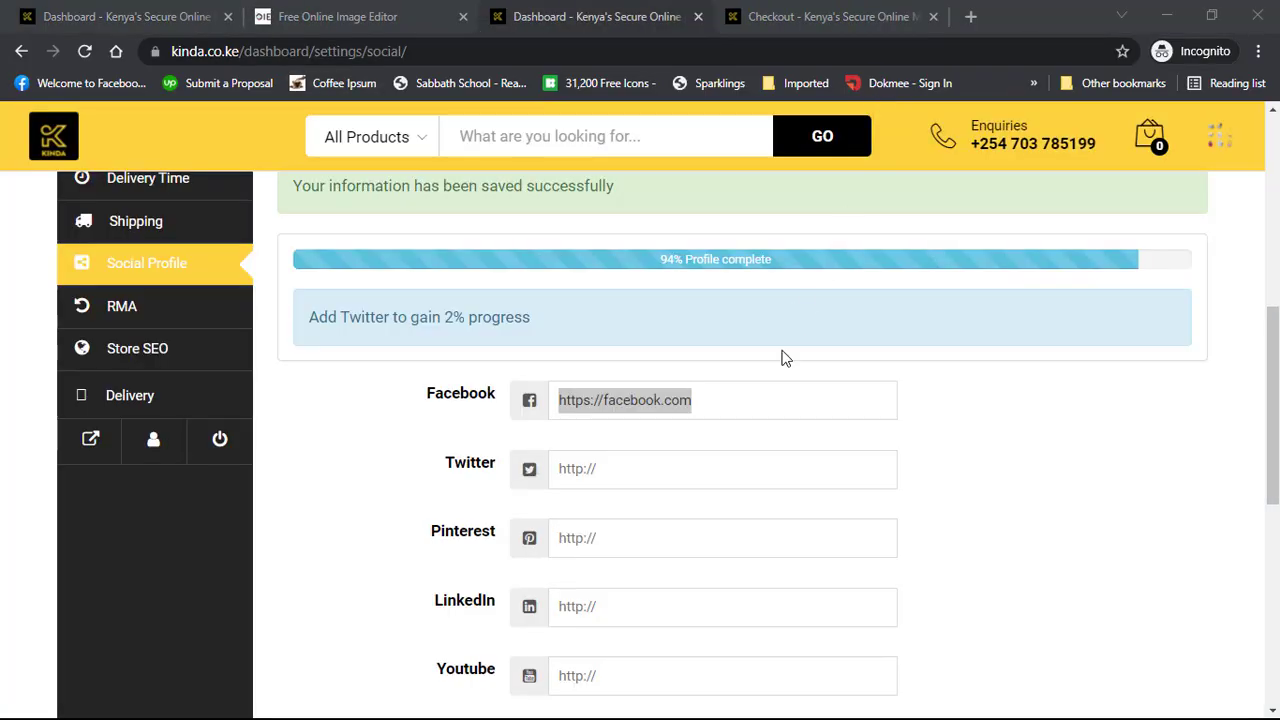
click(768, 392)
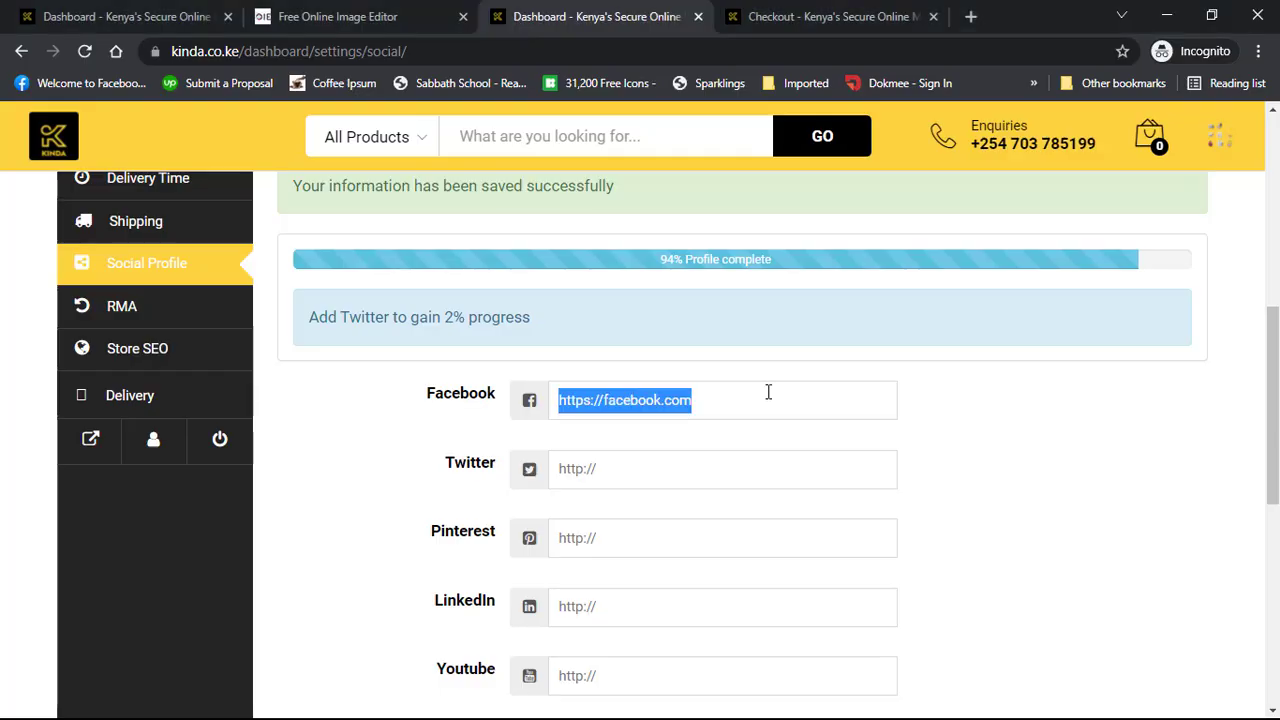
text(https://www.facebook.com/calvince.barsh/)
scroll(950, 445, down, 4)
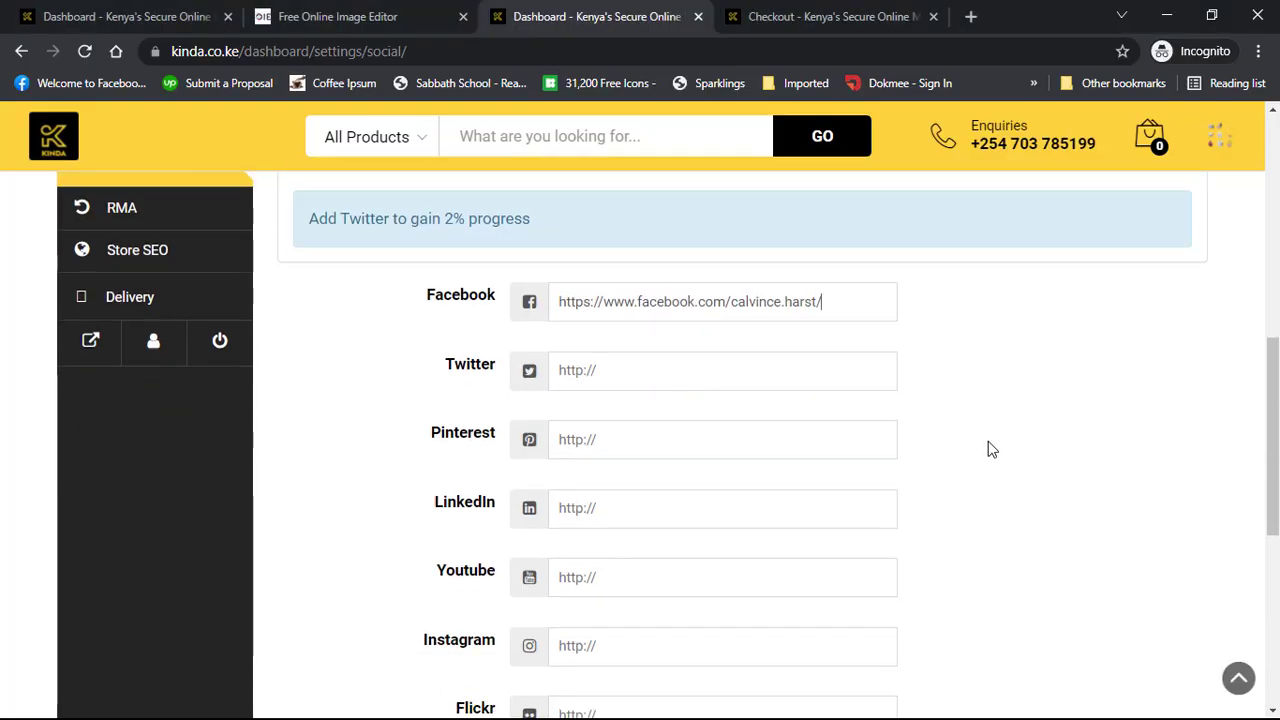
click(591, 492)
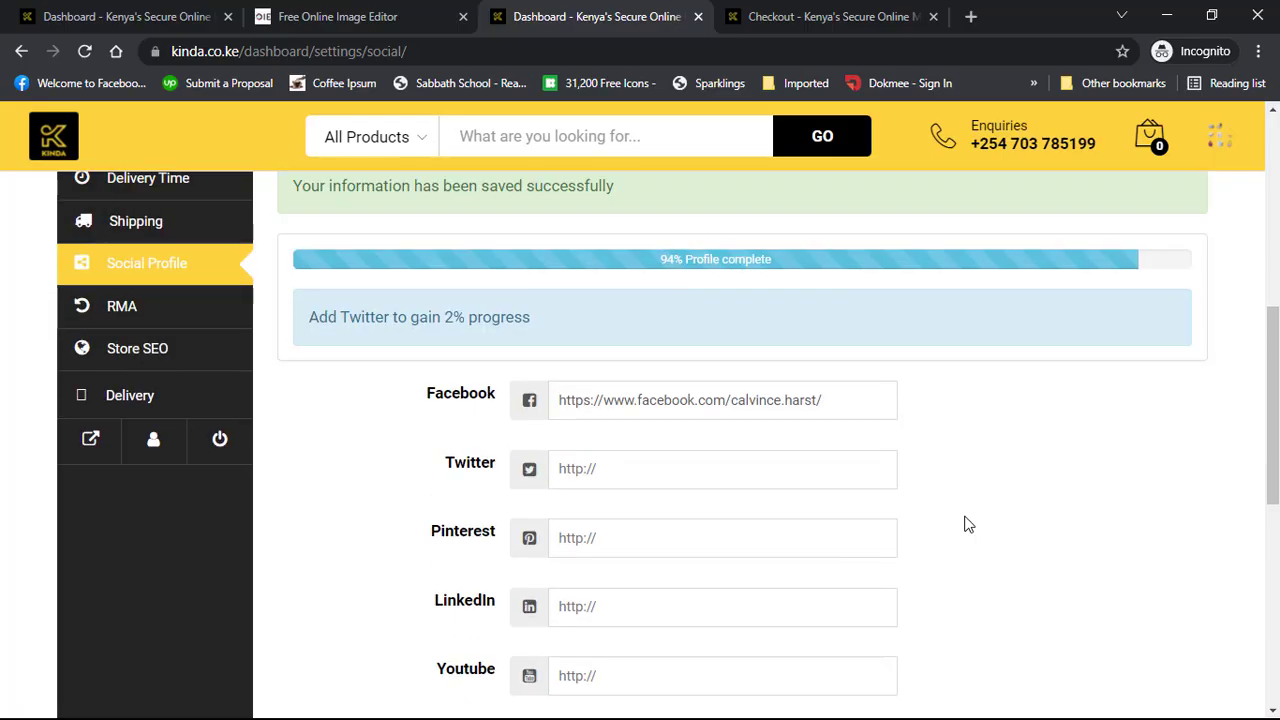
Paste the same profile URL into the Twitter, Pinterest and LinkedIn links.
scroll(966, 524, up, 5)
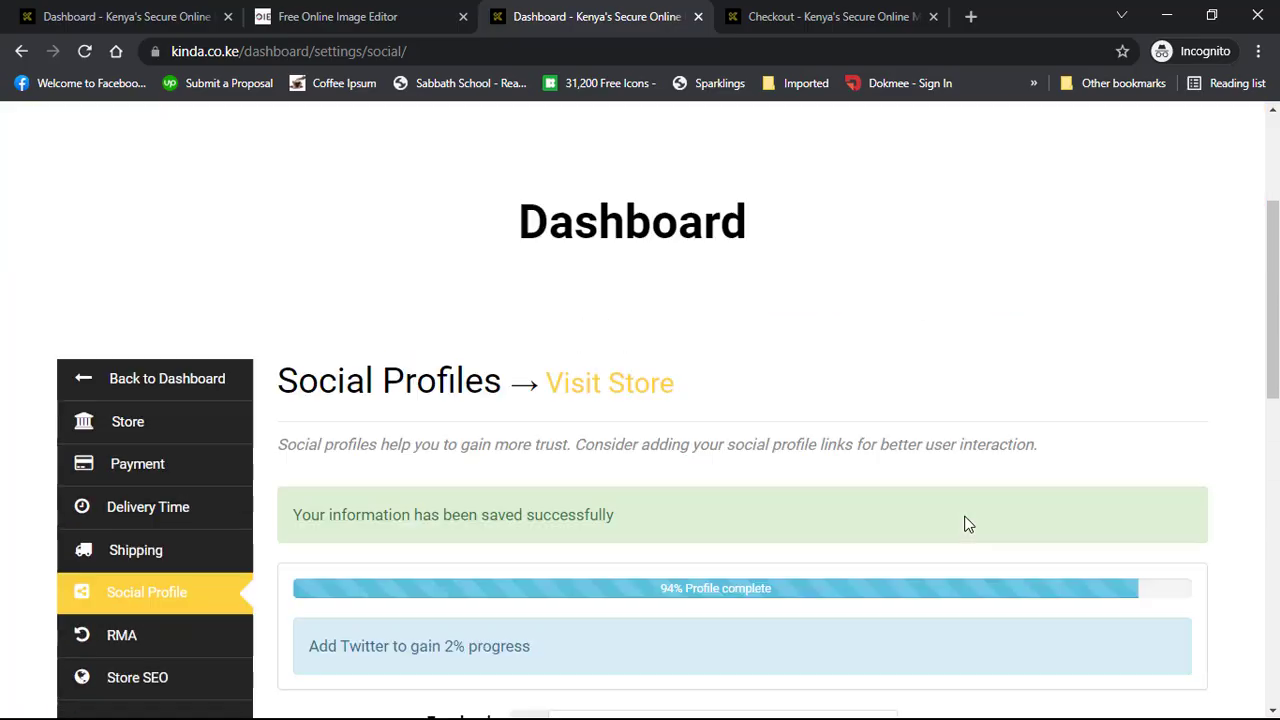
scroll(966, 522, down, 6)
text(https://www.facebook.com/calvince.harst/)
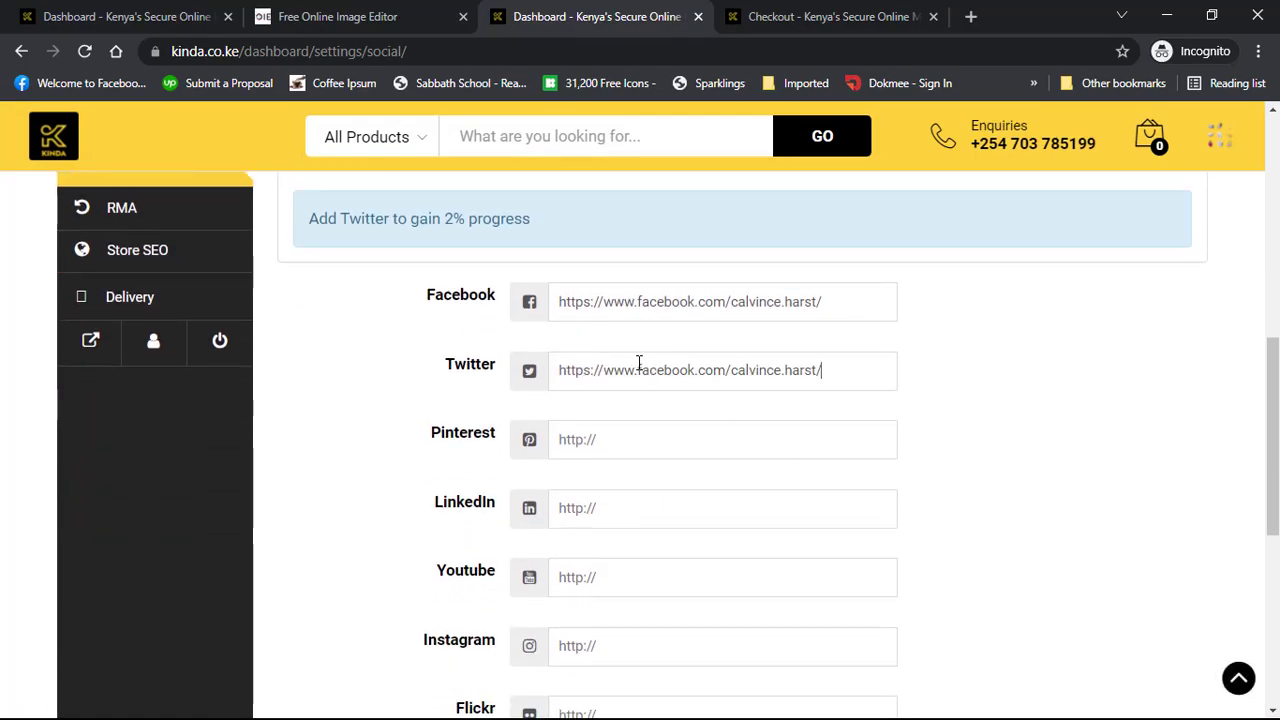
click(563, 443)
text(https://www.facebook.com/calvince.harst/)
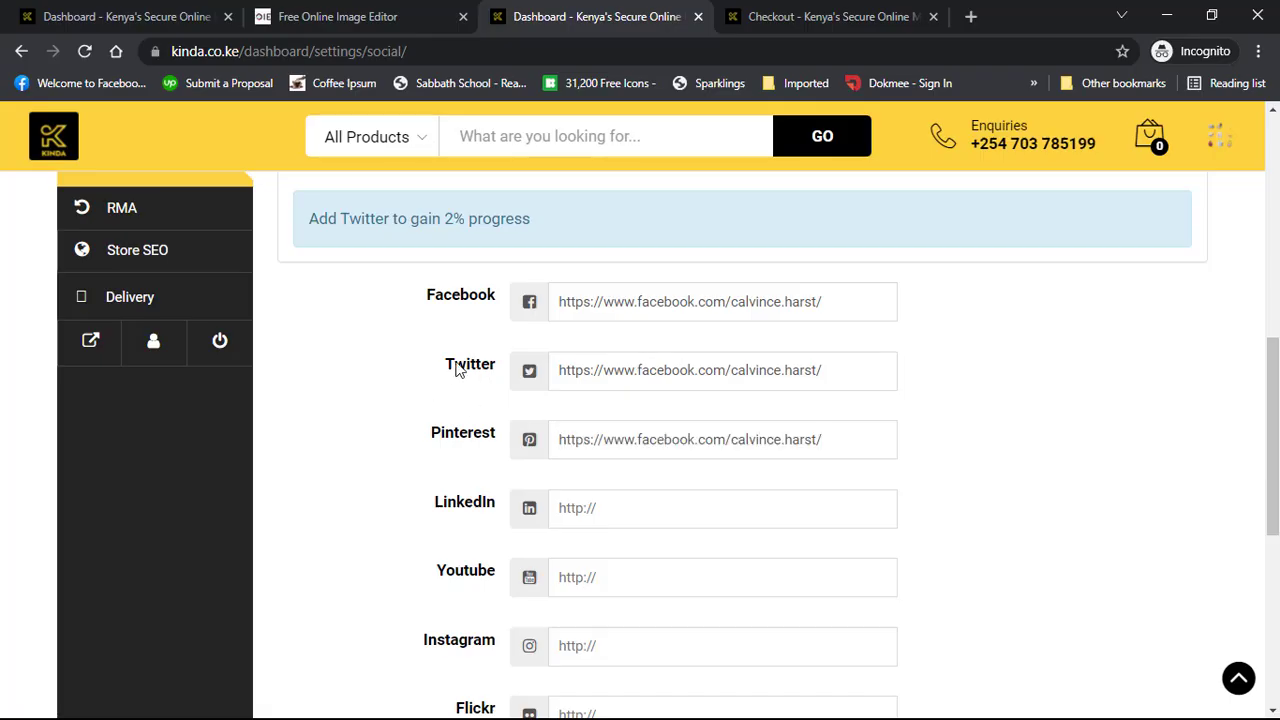
click(640, 507)
text(https://www.facebook.com/calvince.harst/)
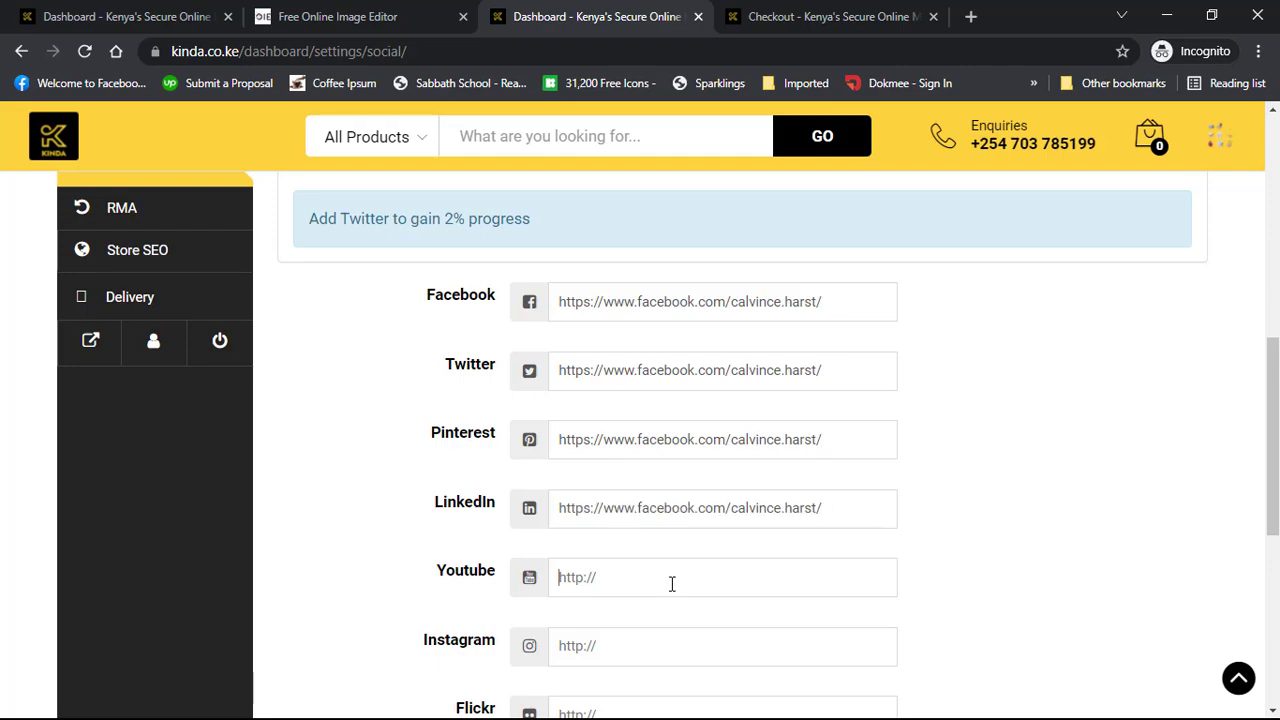
Paste the profile URL into Youtube, Instagram and Flickr, then save for 100% complete.
text(https://www.facebook.com/calvince.harst/)
scroll(786, 577, down, 1)
click(699, 550)
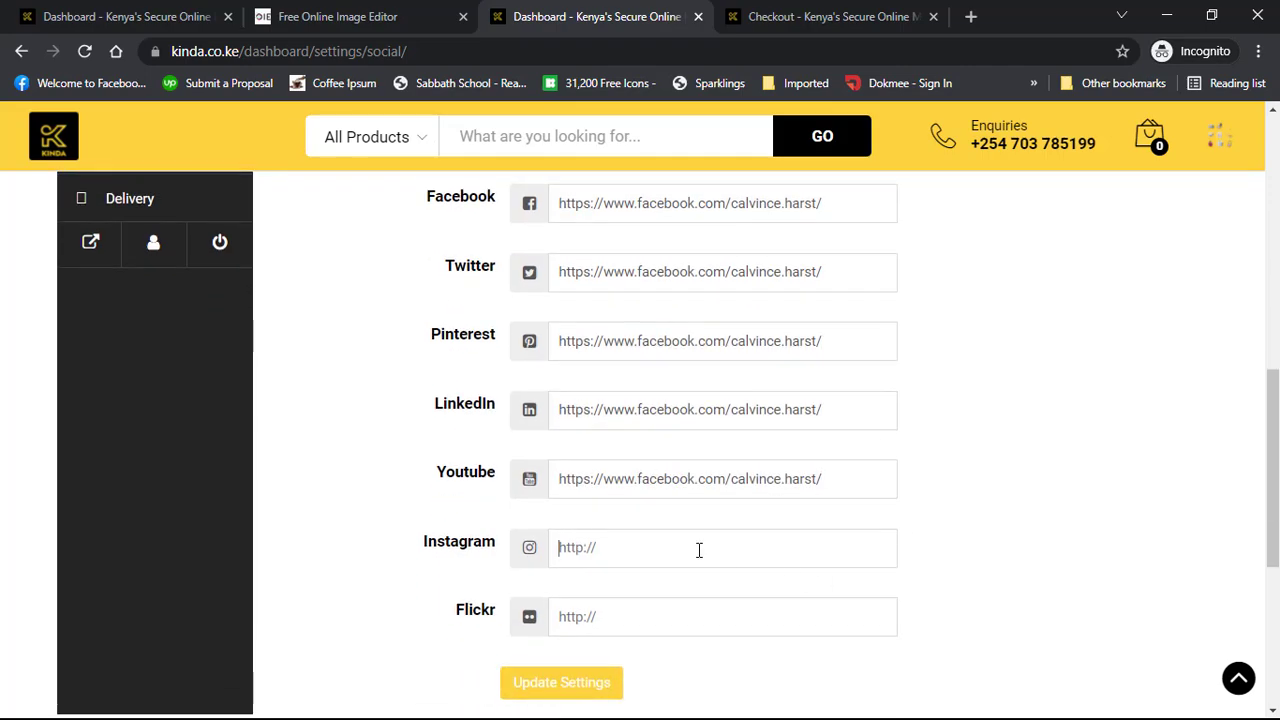
text(https://www.facebook.com/calvince.harst/)
click(647, 628)
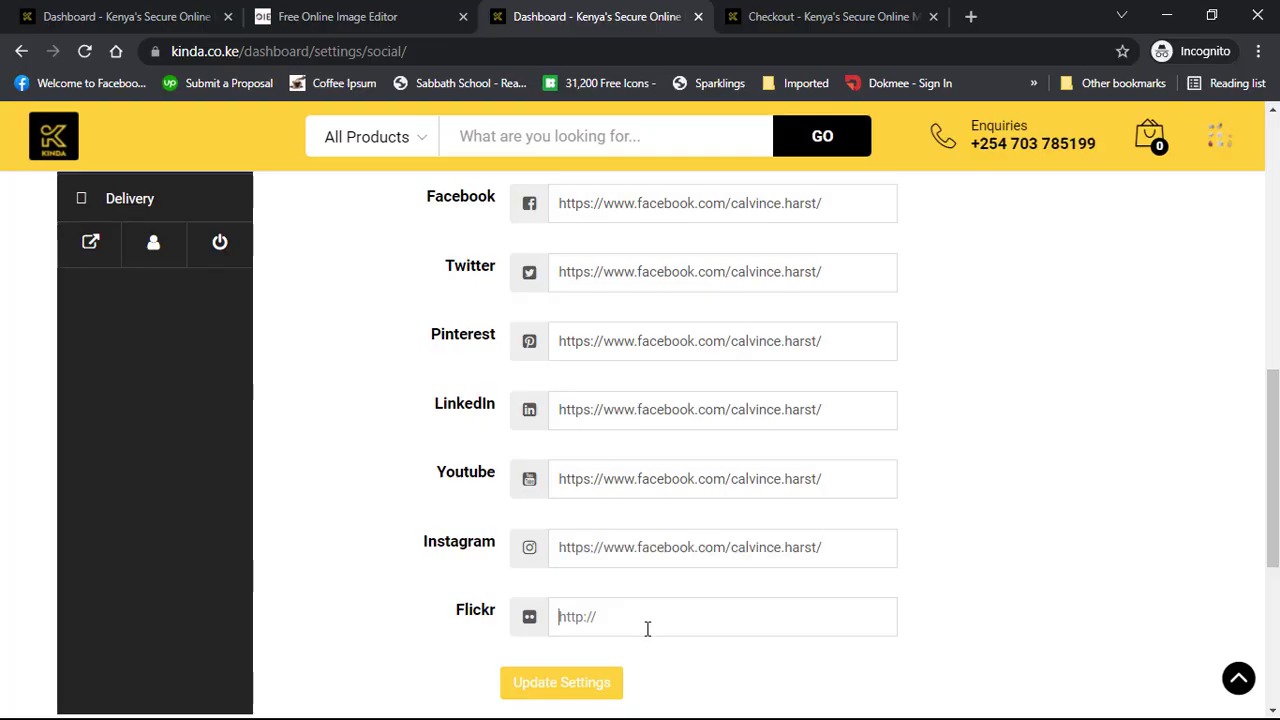
text(https://www.facebook.com/calvince.harst/)
scroll(647, 628, down, 2)
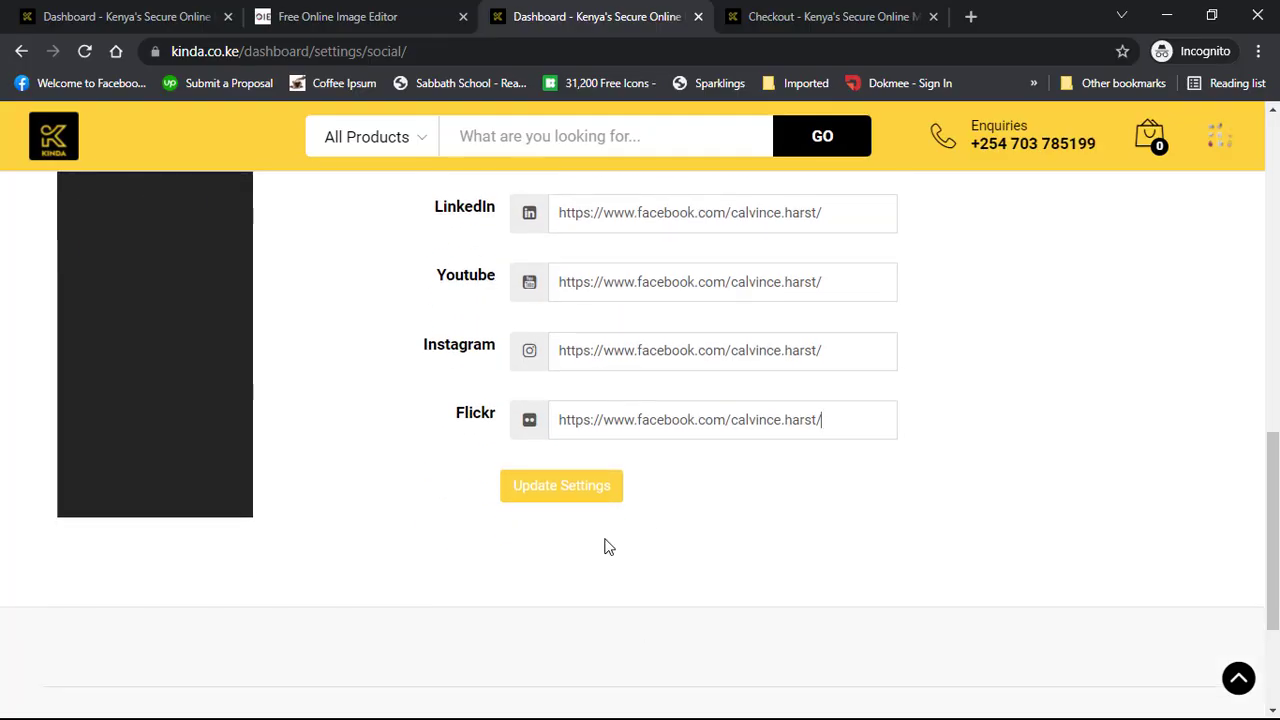
click(589, 489)
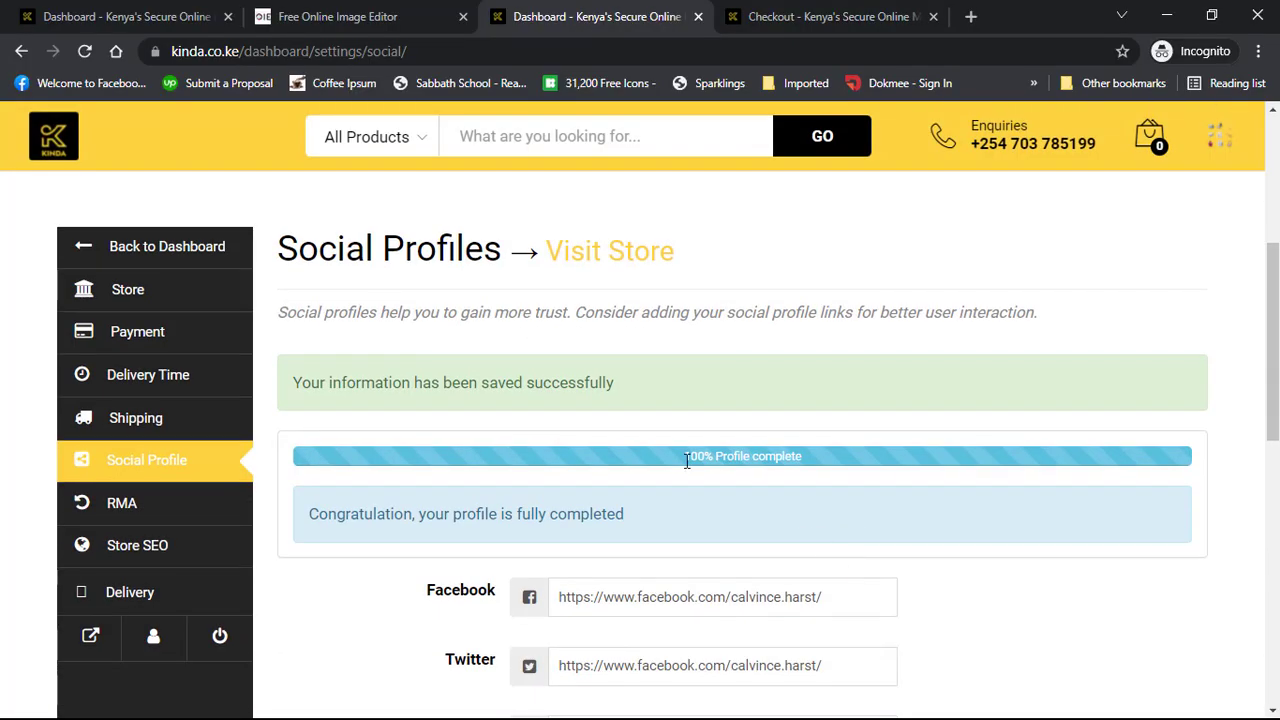
drag(686, 460, 799, 461)
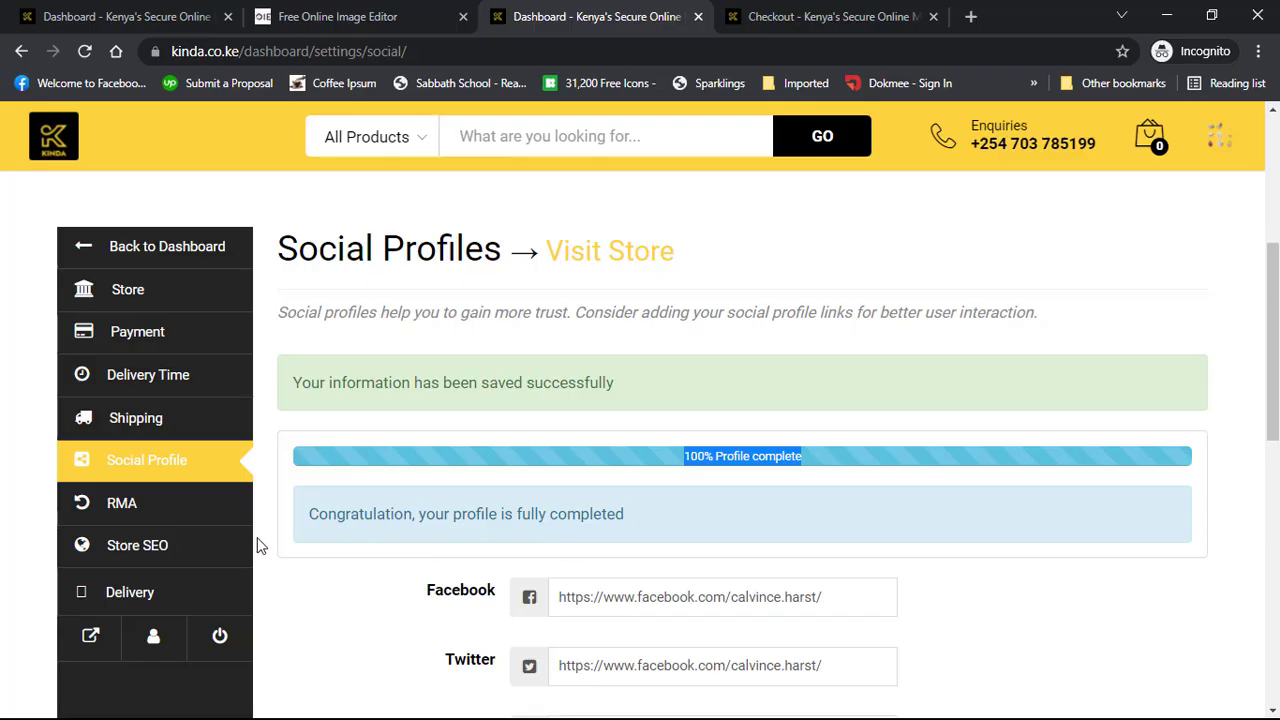
In the RMA settings, set the warranty Type to 'Warranty as Add-On'.
click(157, 512)
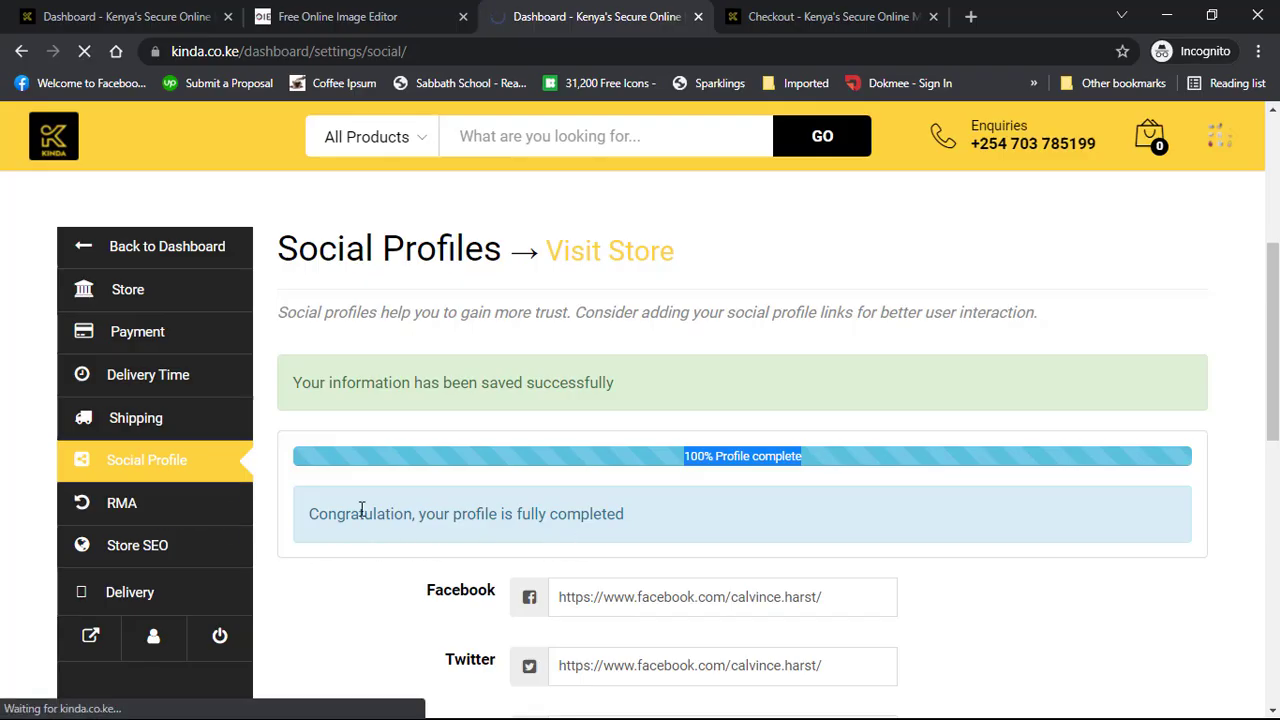
scroll(409, 543, down, 3)
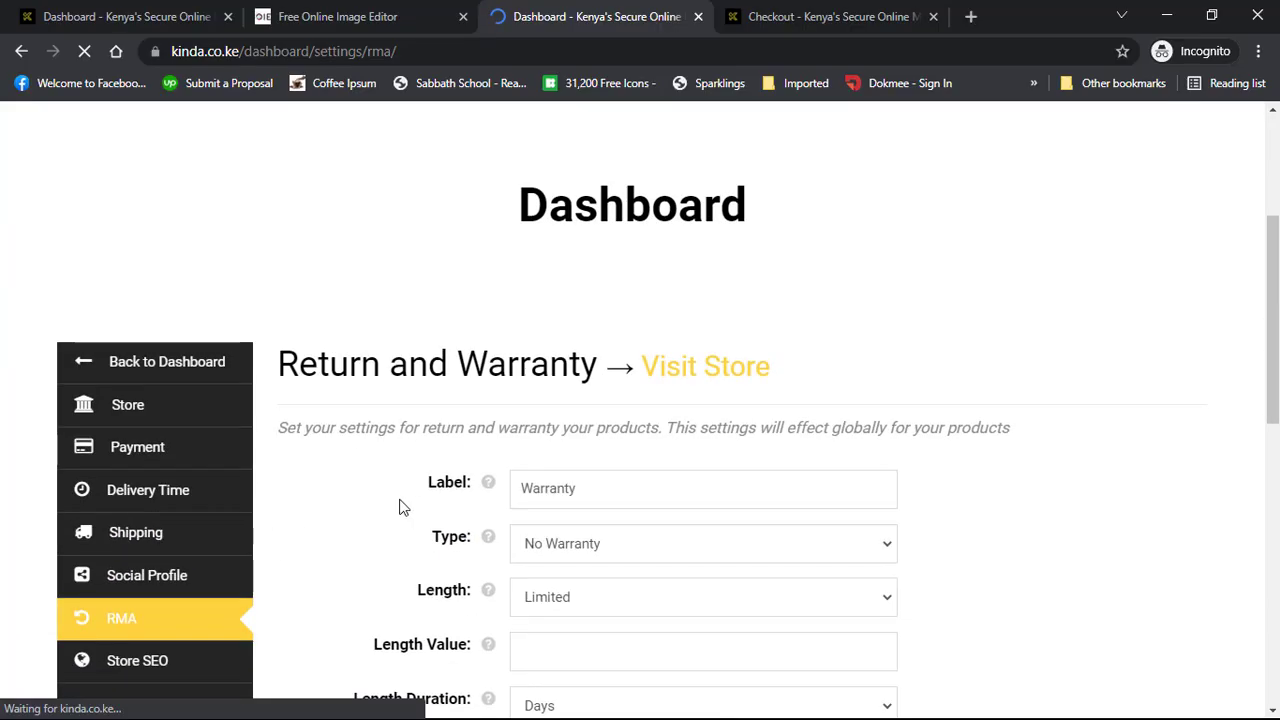
scroll(653, 438, down, 1)
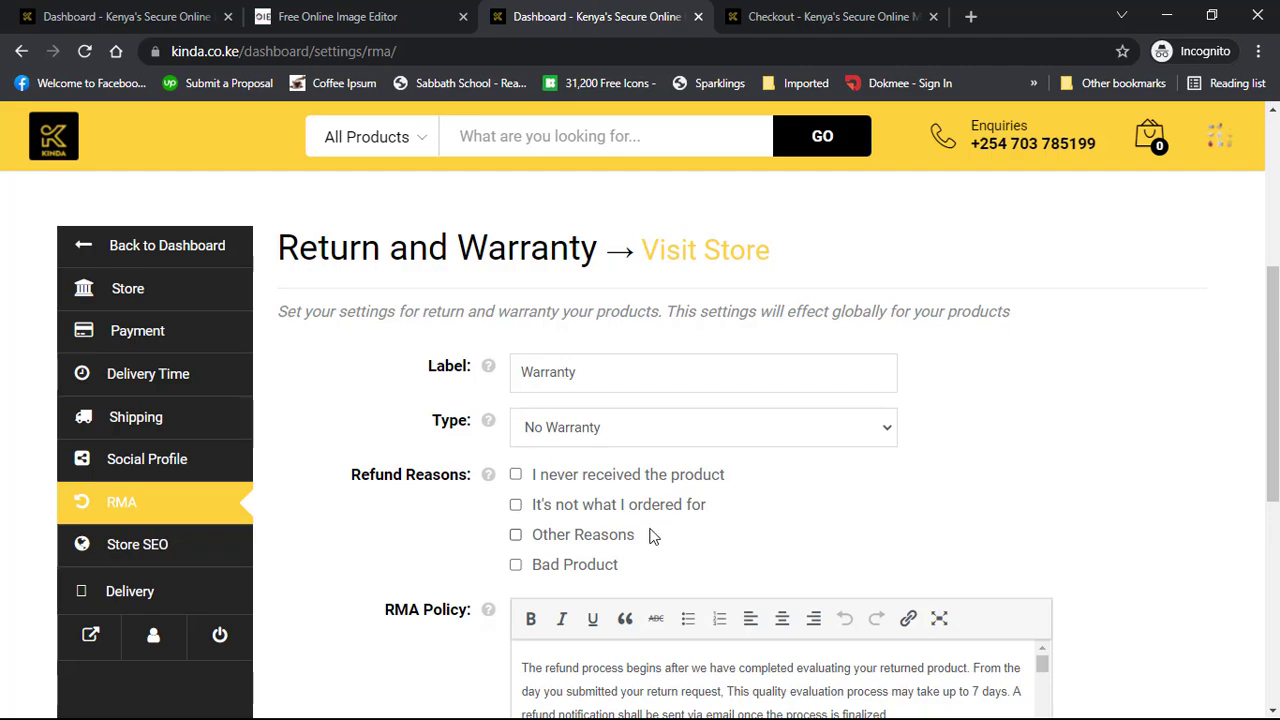
scroll(649, 537, down, 1)
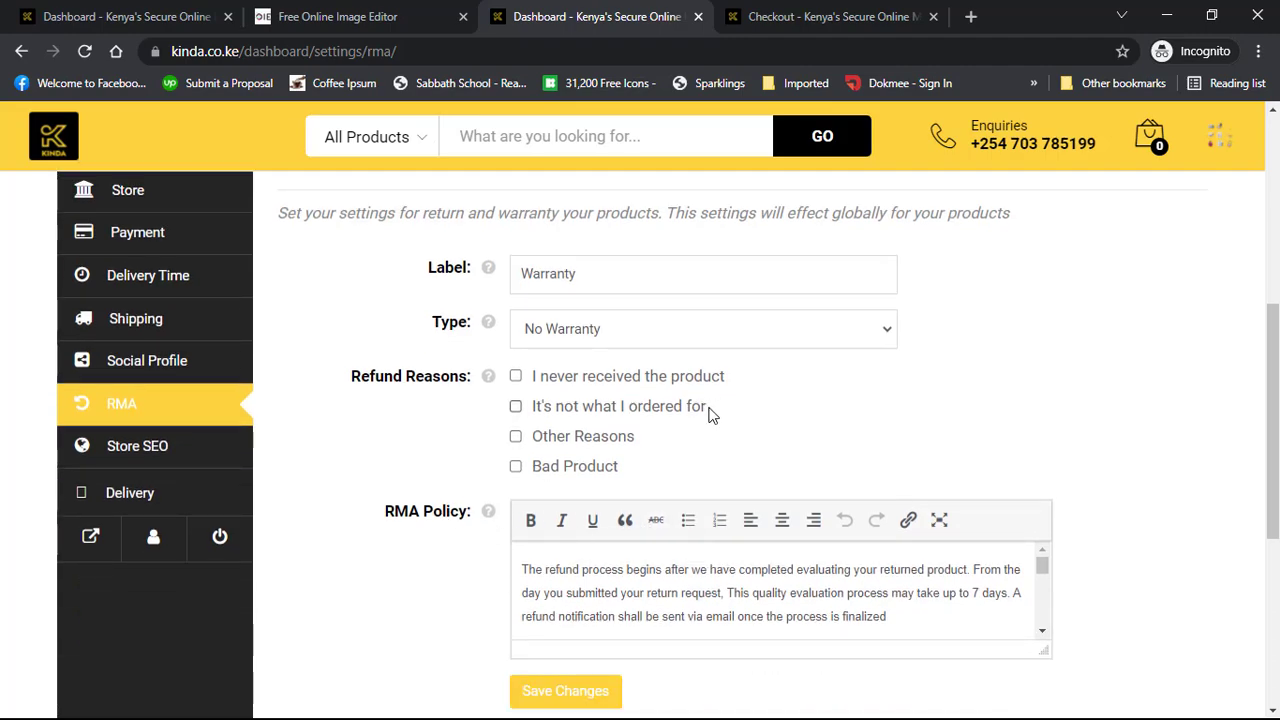
scroll(708, 414, down, 1)
scroll(708, 414, up, 2)
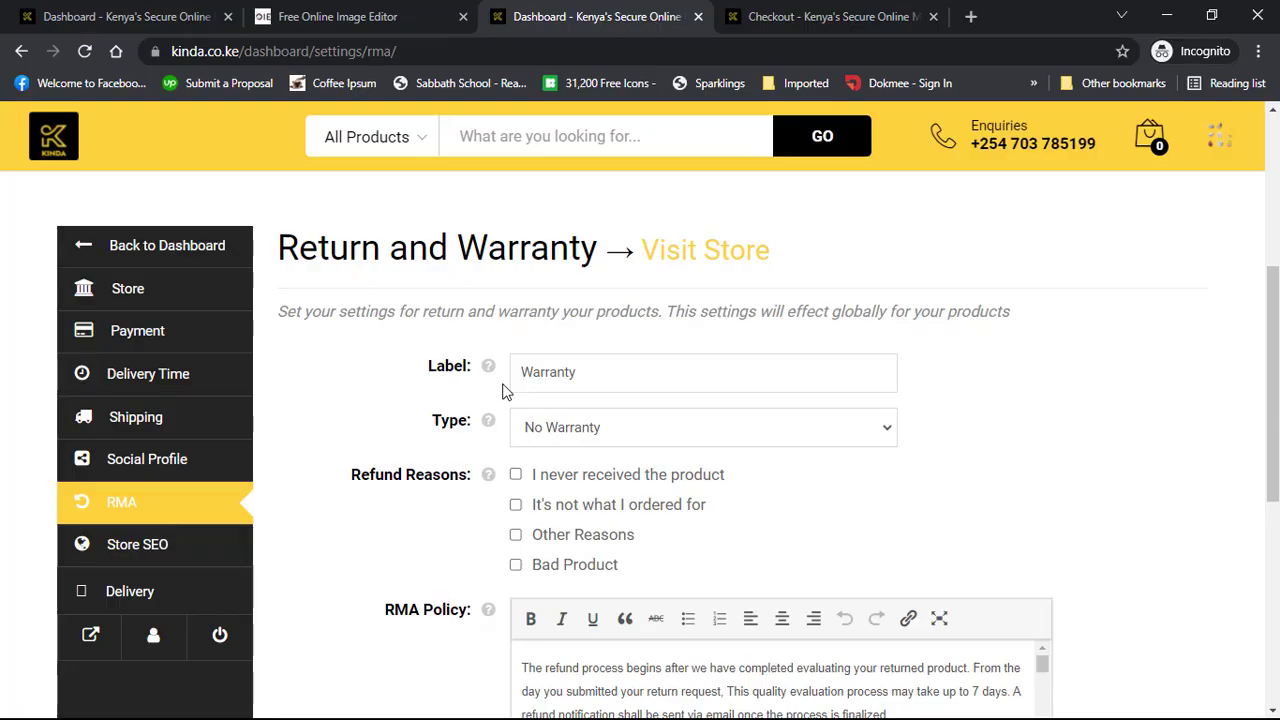
click(610, 381)
click(548, 427)
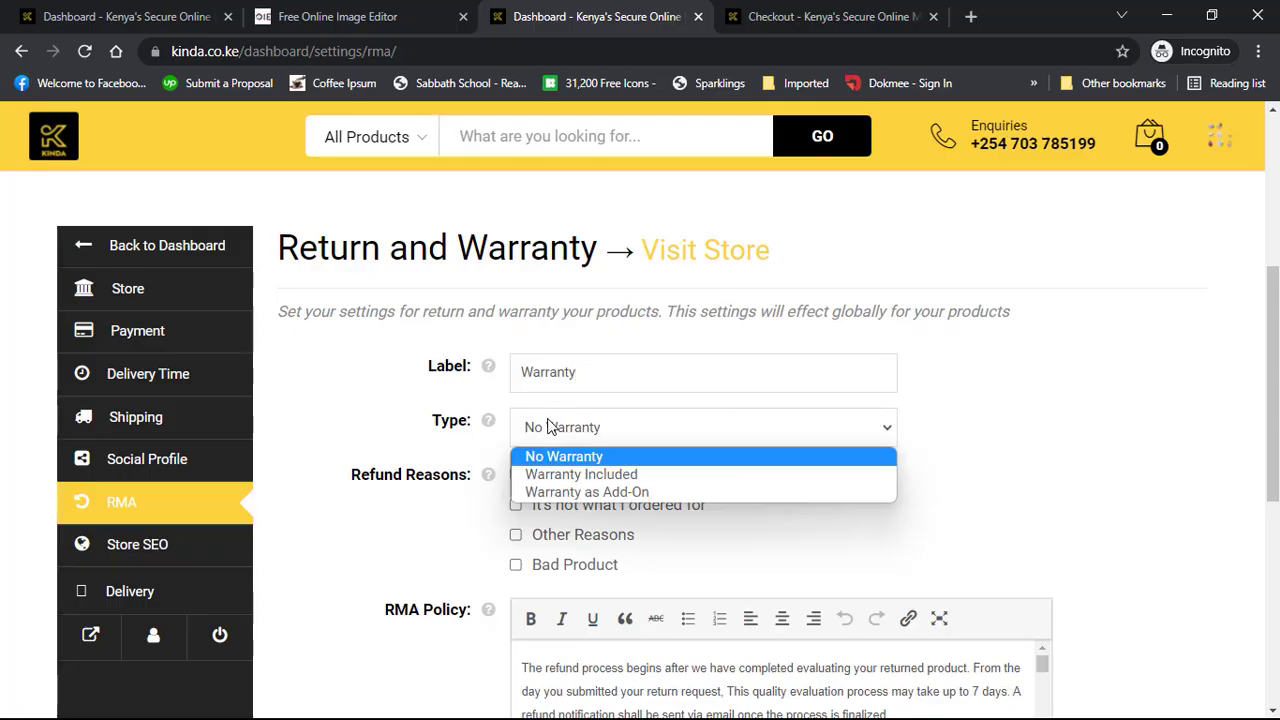
click(580, 492)
scroll(400, 500, down, 2)
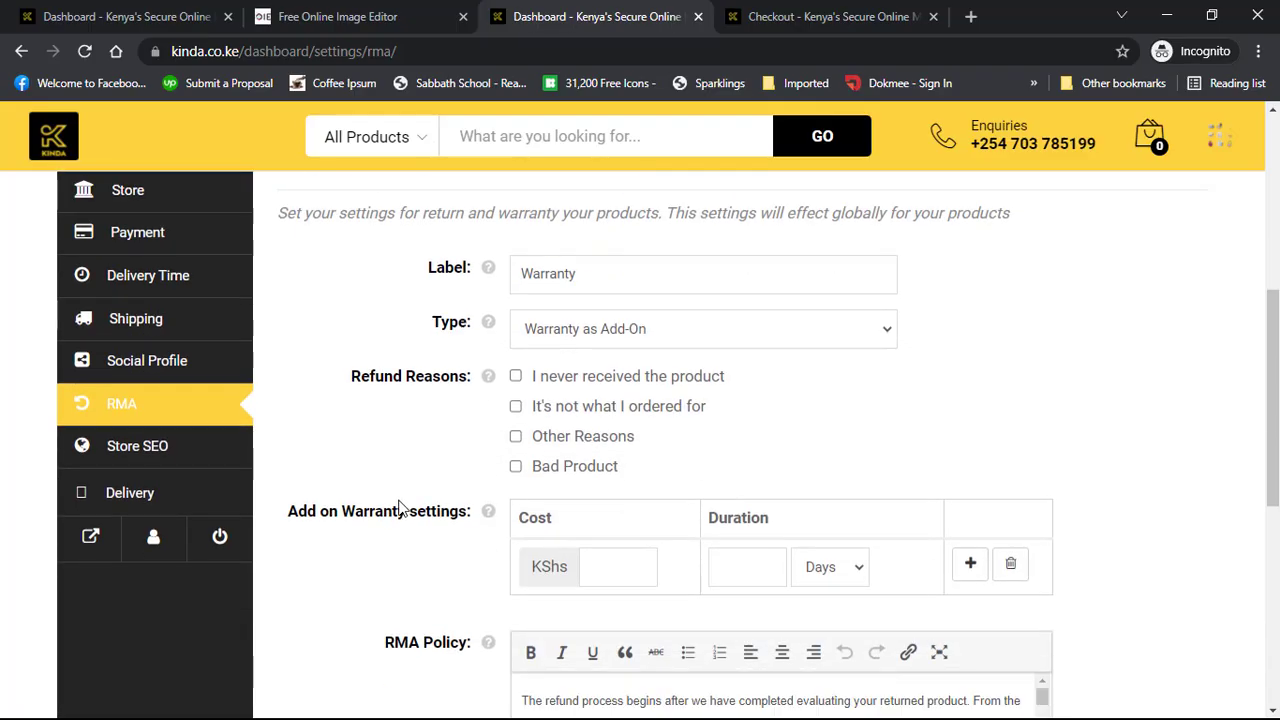
click(630, 474)
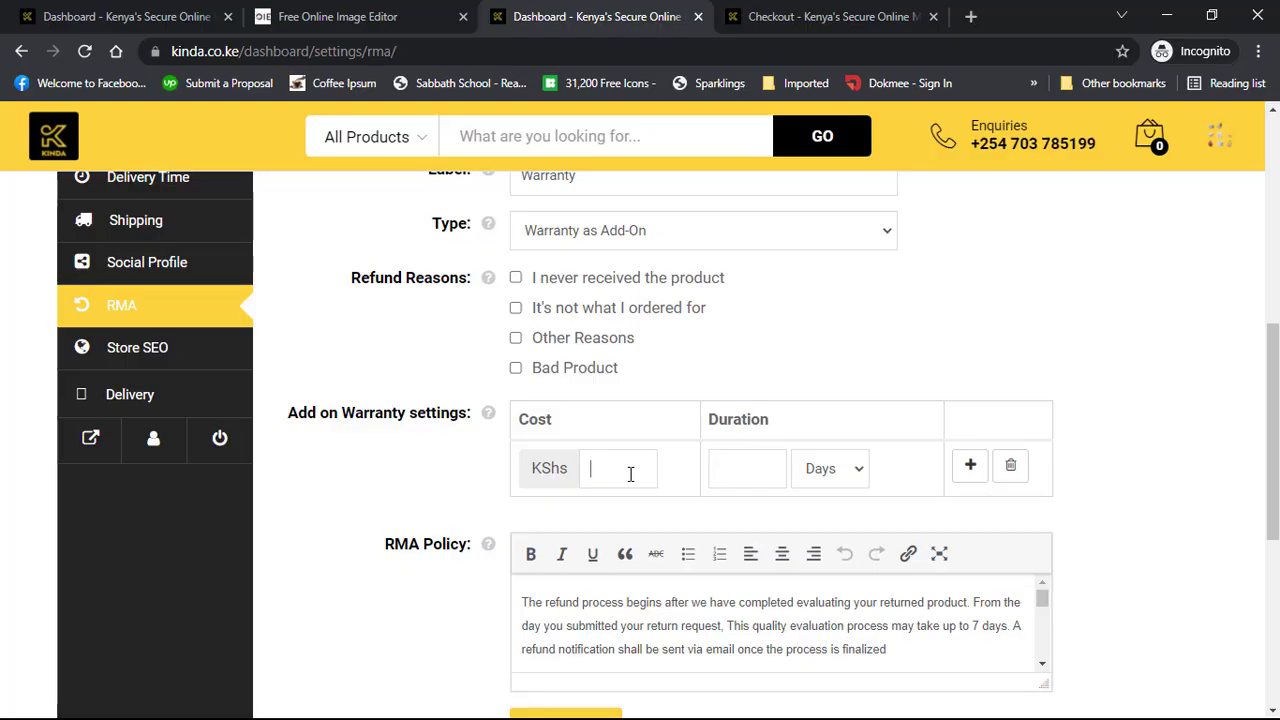
Change the warranty Type back to 'No Warranty'.
scroll(630, 474, up, 1)
click(672, 345)
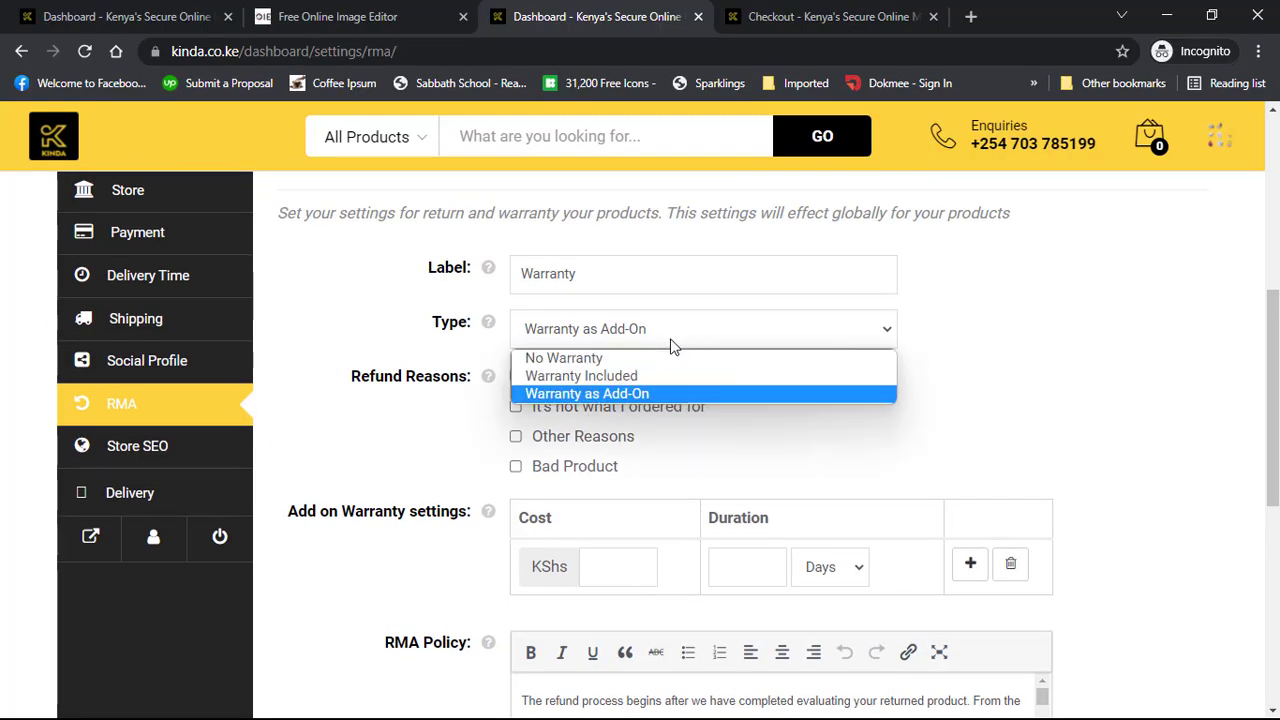
click(646, 365)
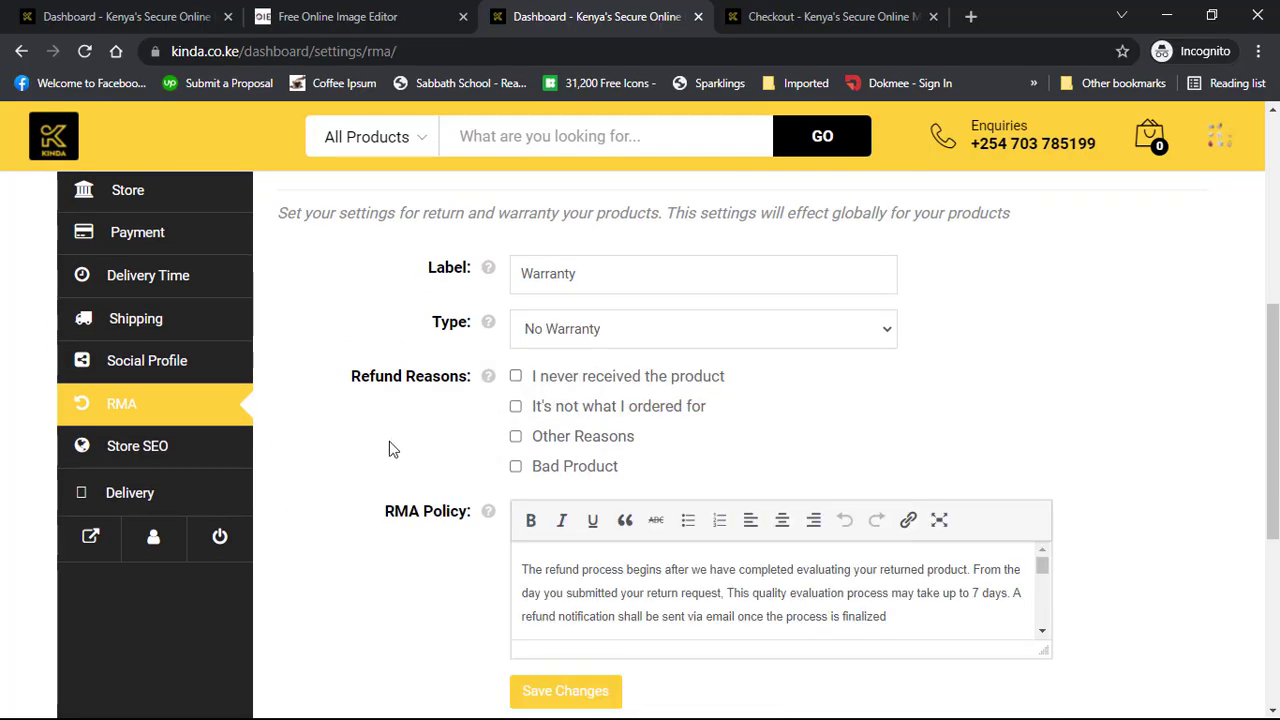
scroll(358, 450, down, 3)
scroll(358, 450, up, 4)
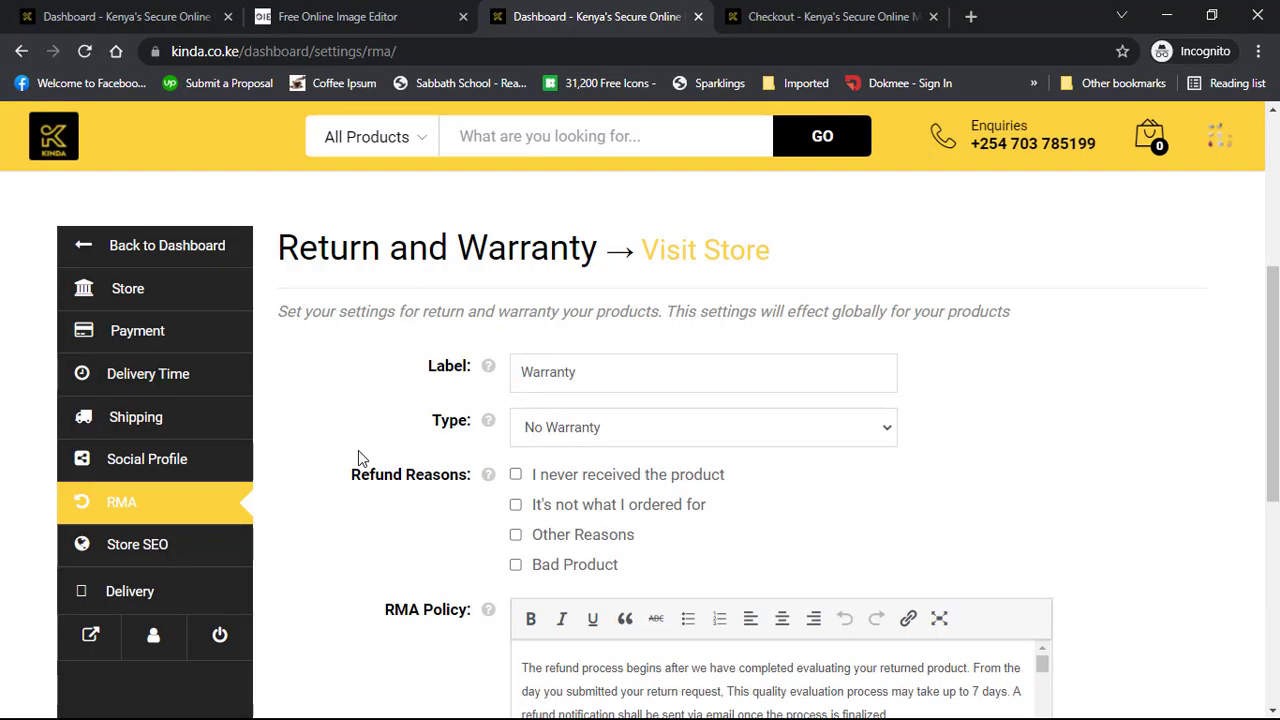
scroll(358, 450, down, 4)
scroll(358, 450, up, 4)
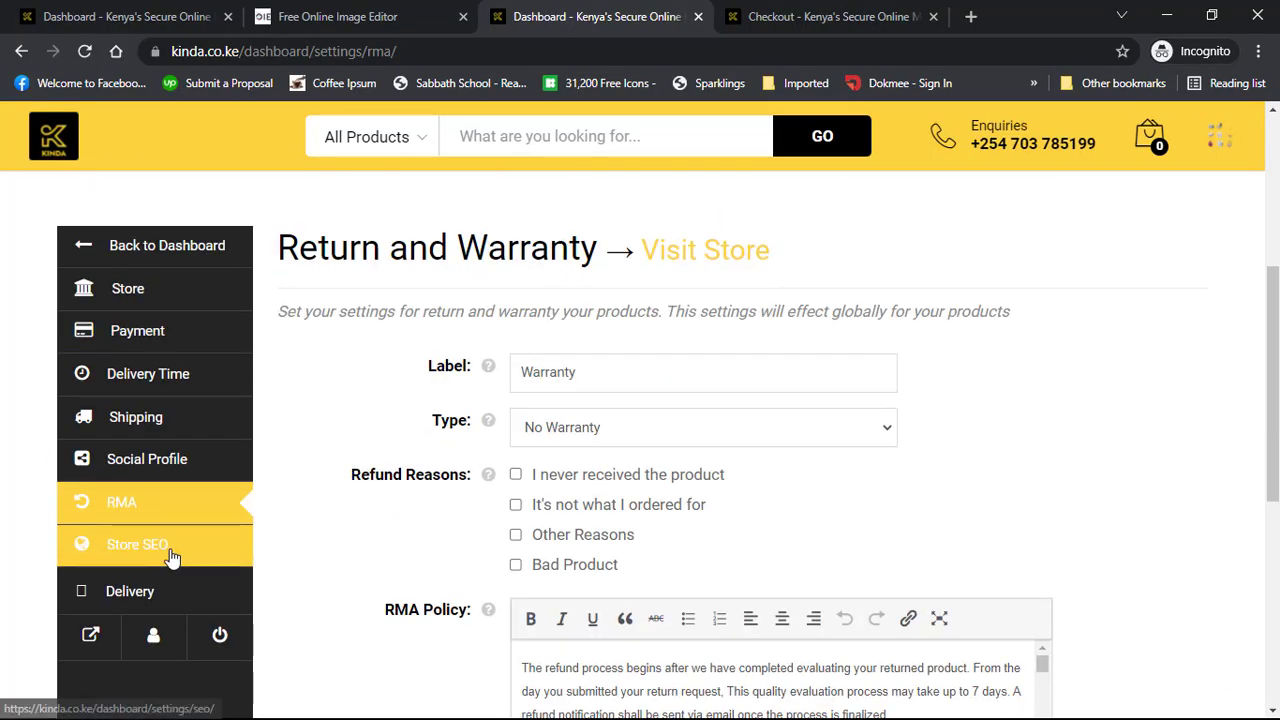
Enter 'The best beauty products in Nairobi' as the Store SEO title.
click(172, 557)
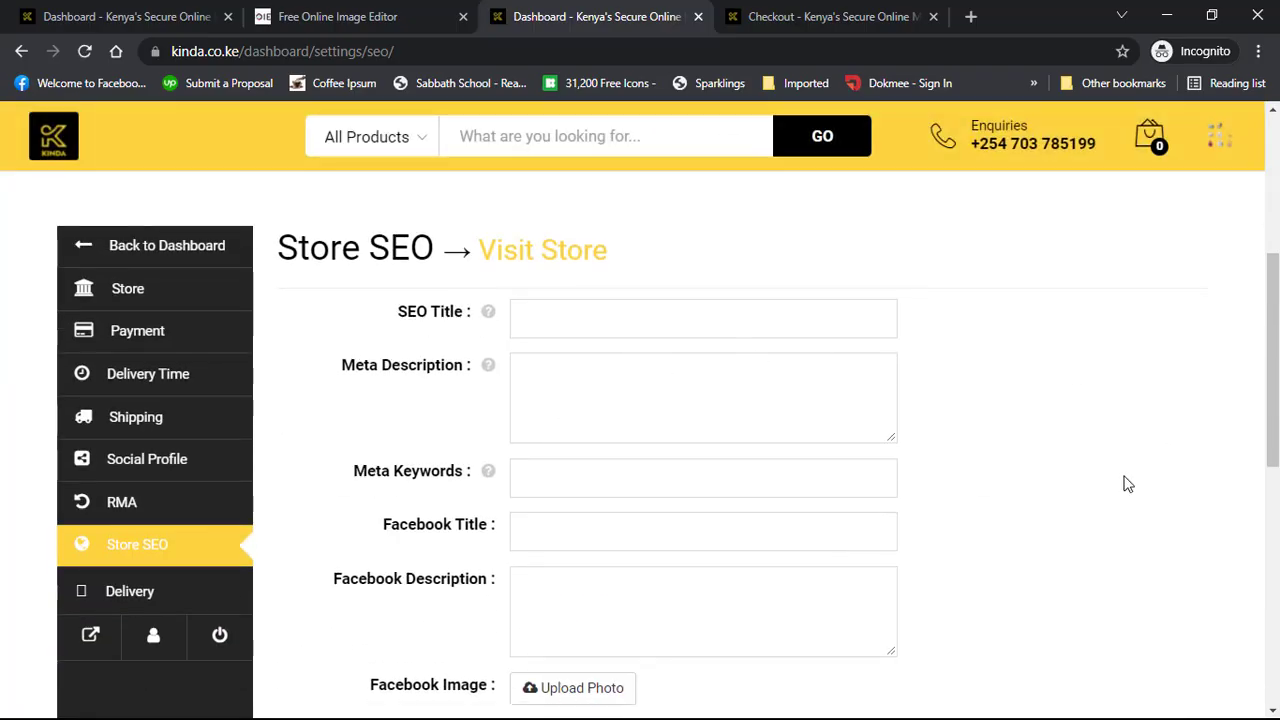
click(548, 325)
drag(479, 255, 608, 251)
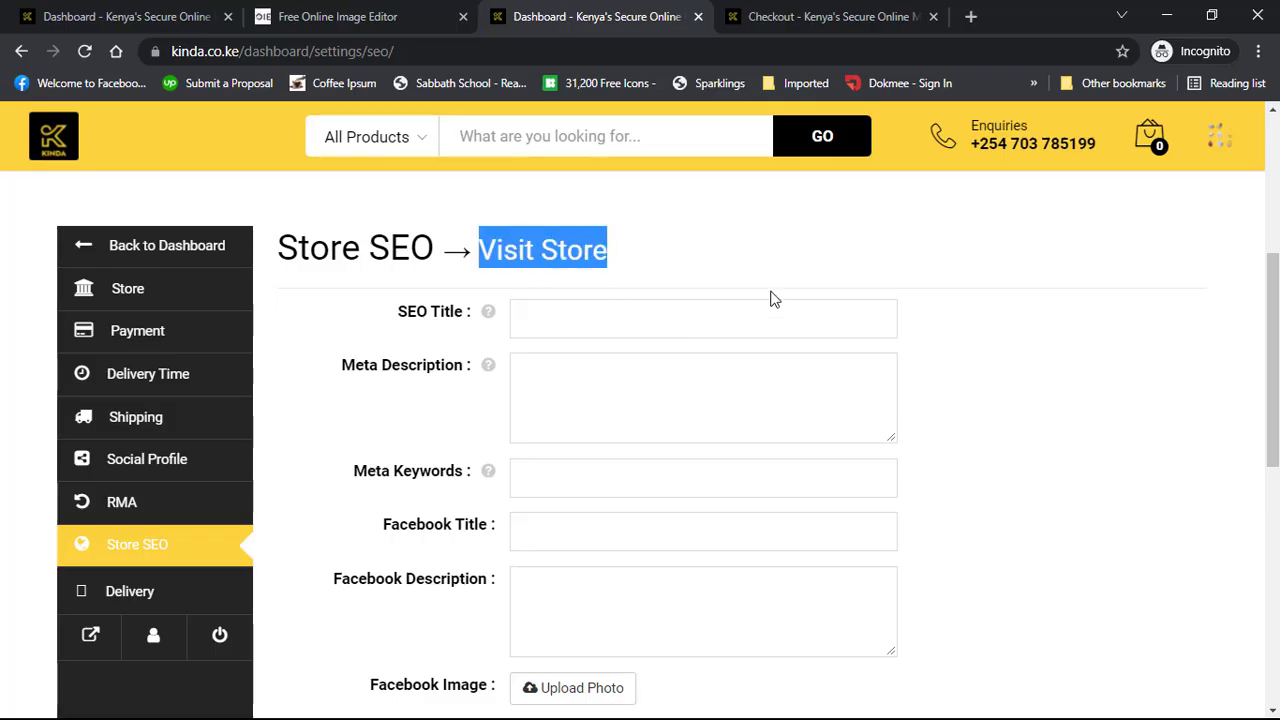
click(739, 310)
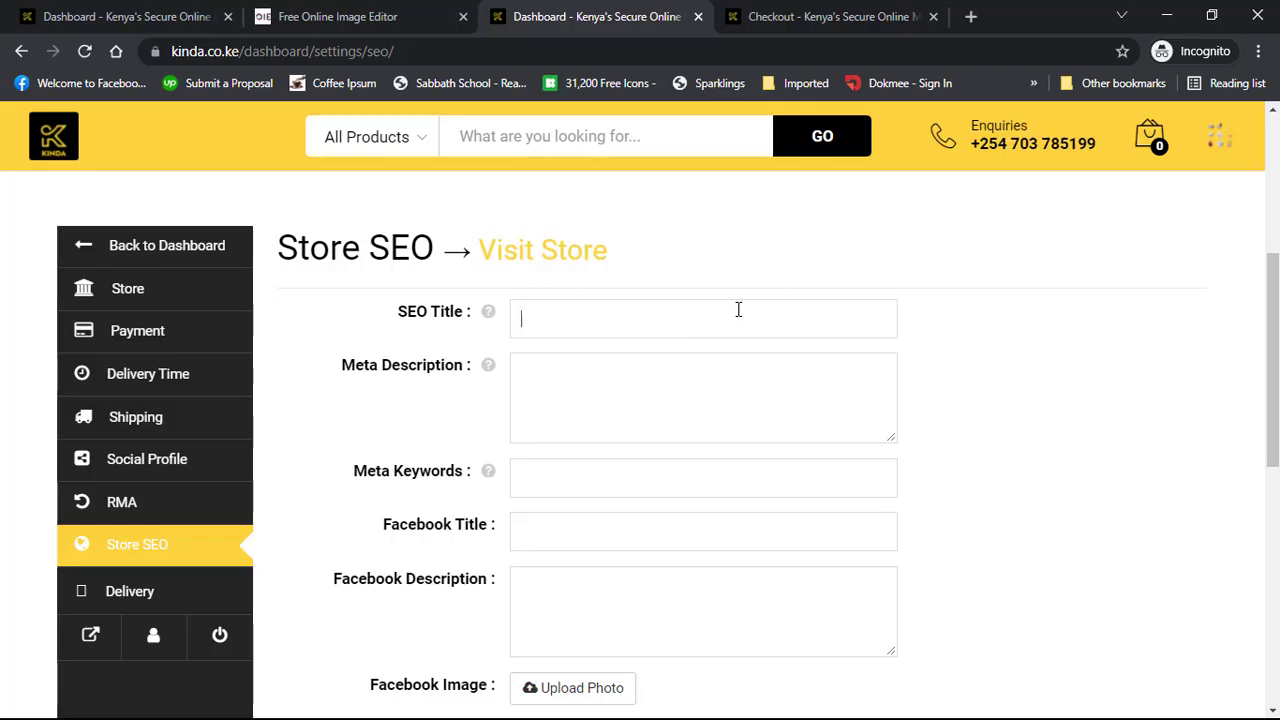
text(Bea)
text(u)
text(ty P)
key(BackSpace)
key(BackSpace)
key(BackSpace)
key(BackSpace)
key(BackSpace)
key(BackSpace)
text(The best beauty)
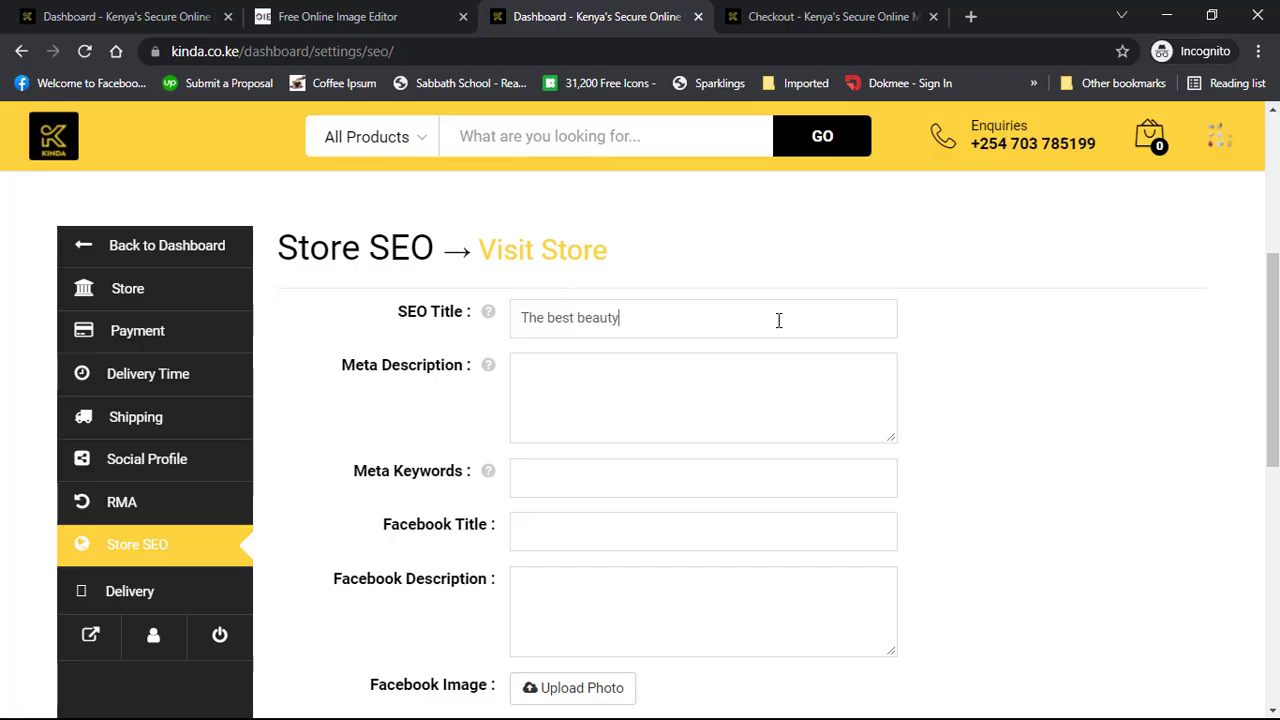
text(oducts in Nairobi)
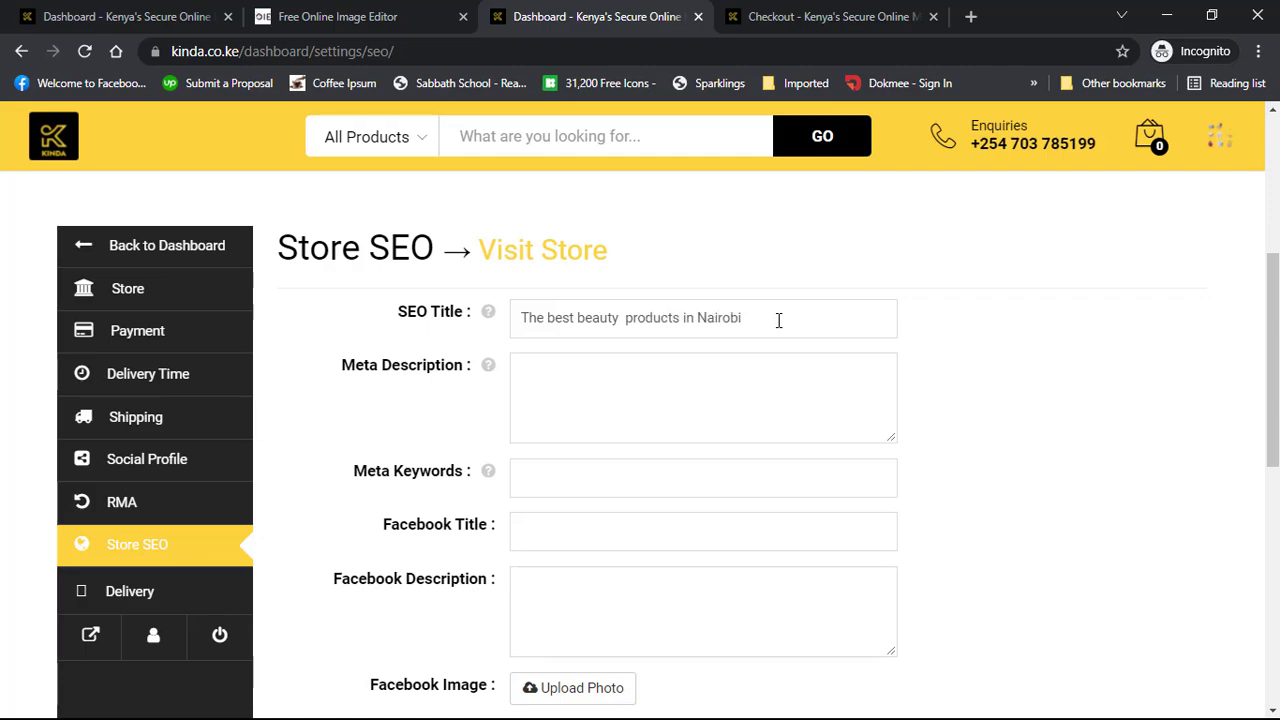
click(718, 393)
Enter the meta keywords 'Lipsticks, jelly, nairobi-beauty-store' in the store SEO settings.
scroll(723, 494, down, 1)
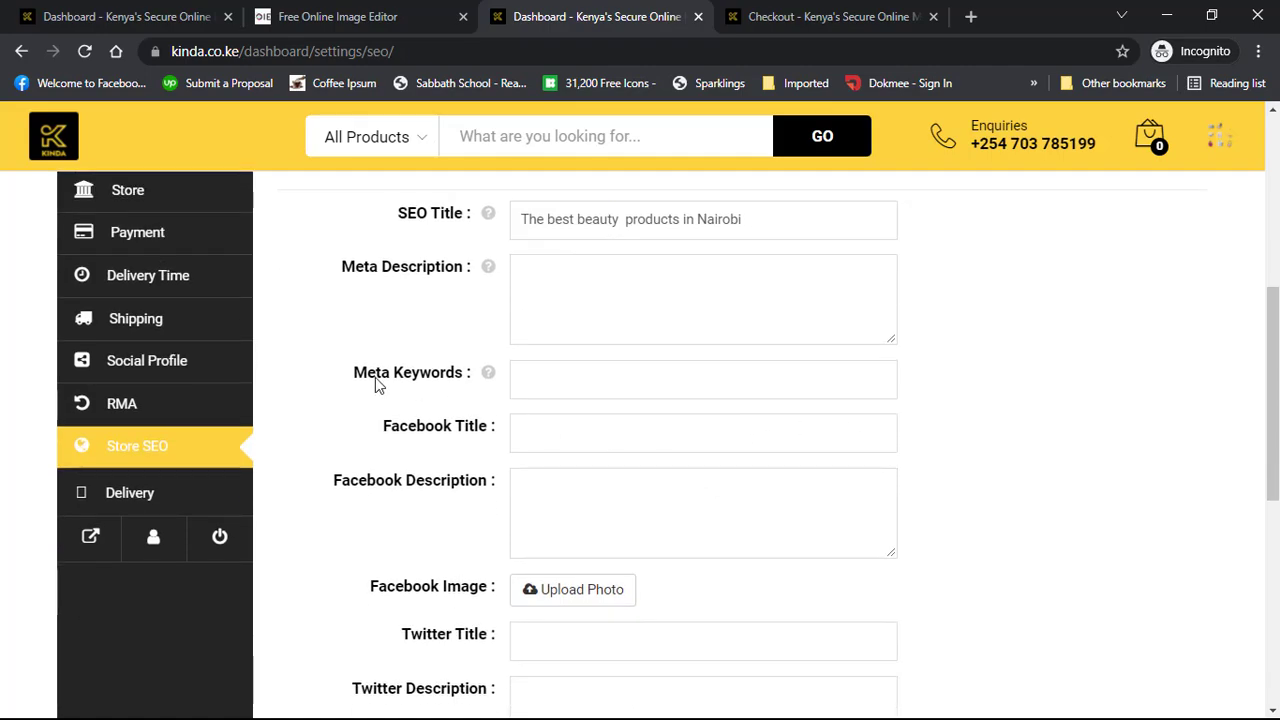
click(677, 380)
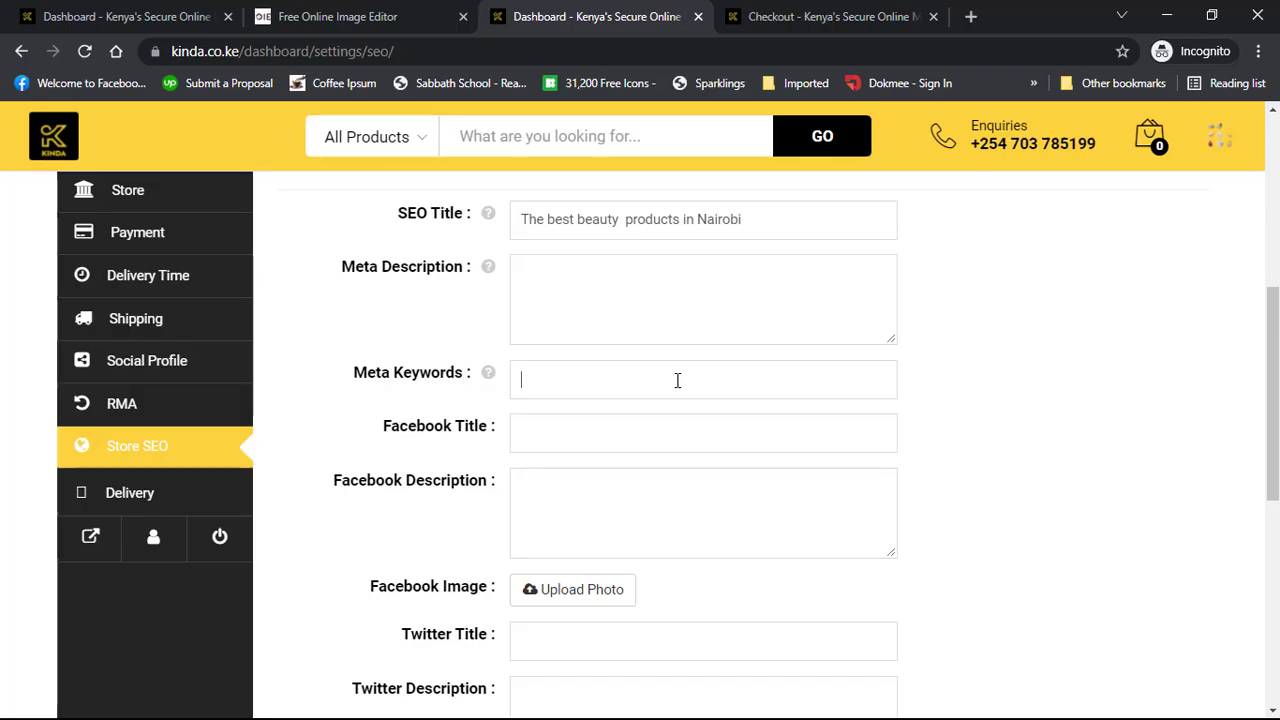
text(B)
key(BackSpace)
text(Lipts)
key(BackSpace)
key(BackSpace)
text(sticks, jelly, nai)
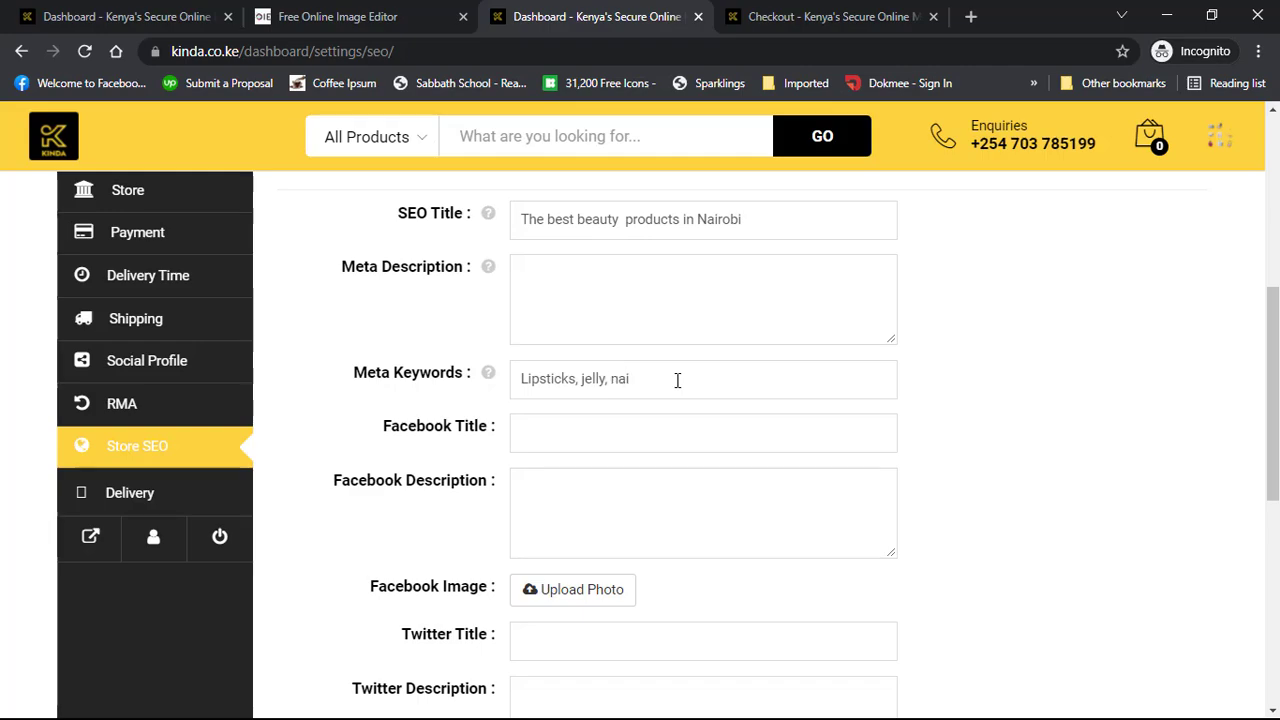
text(robi-beauty-store)
Review the Facebook and Twitter SEO fields, then save the store SEO settings.
scroll(439, 455, down, 1)
scroll(443, 458, down, 2)
scroll(460, 445, up, 2)
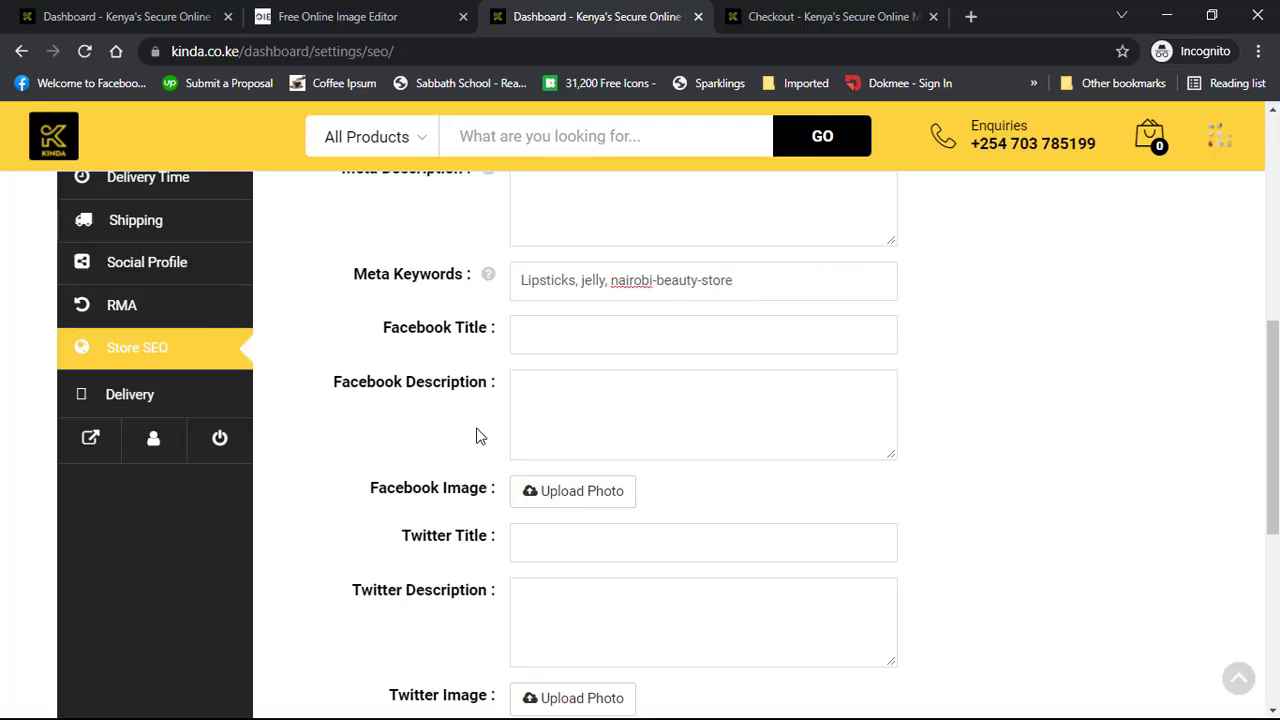
click(540, 337)
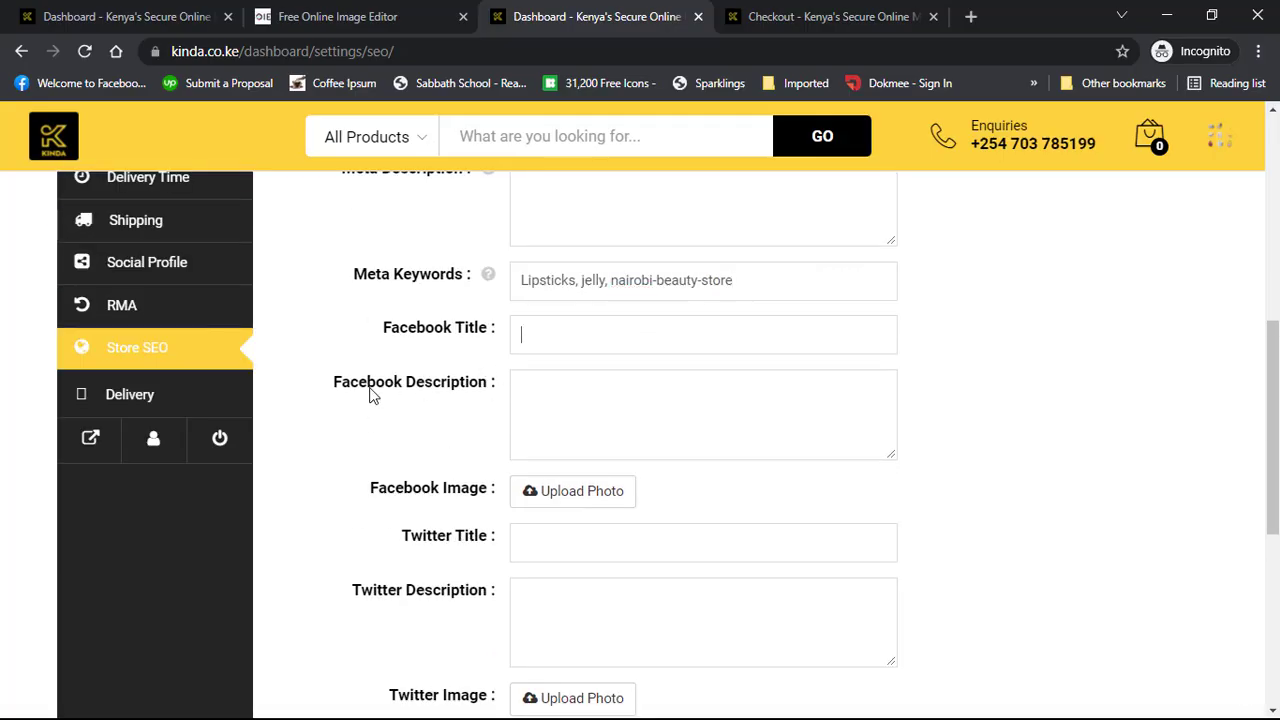
drag(323, 383, 523, 381)
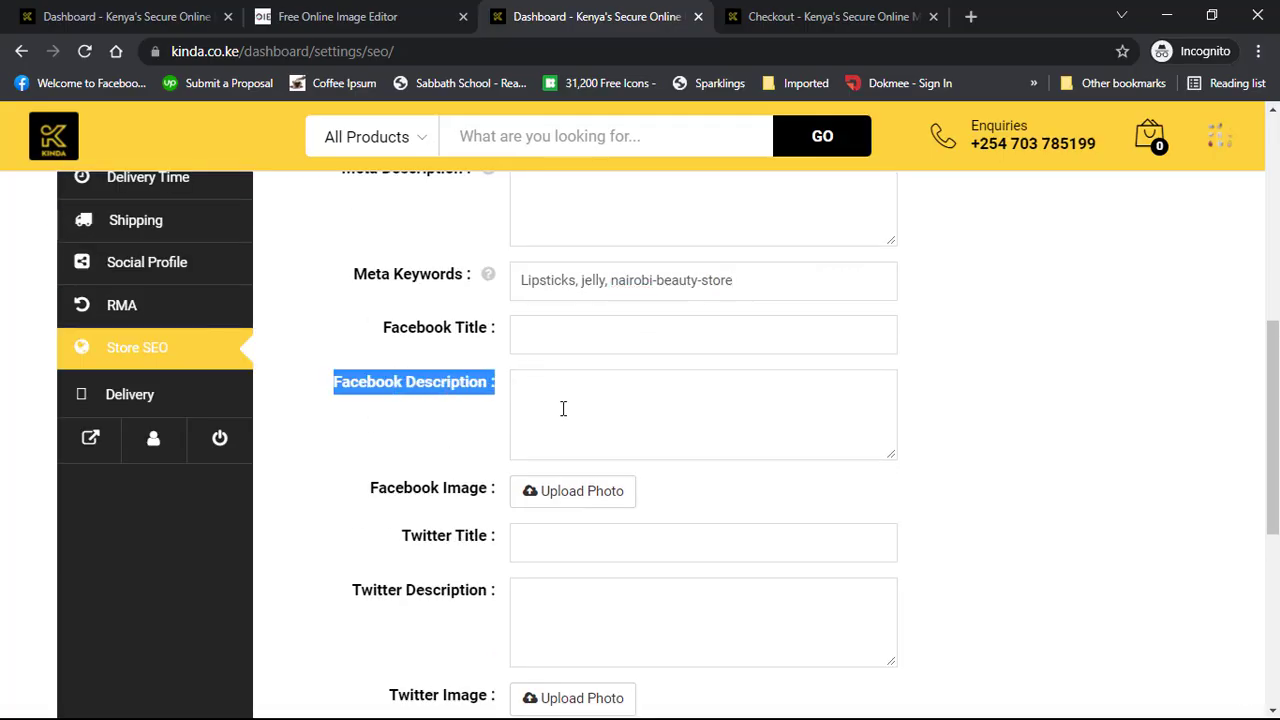
click(563, 409)
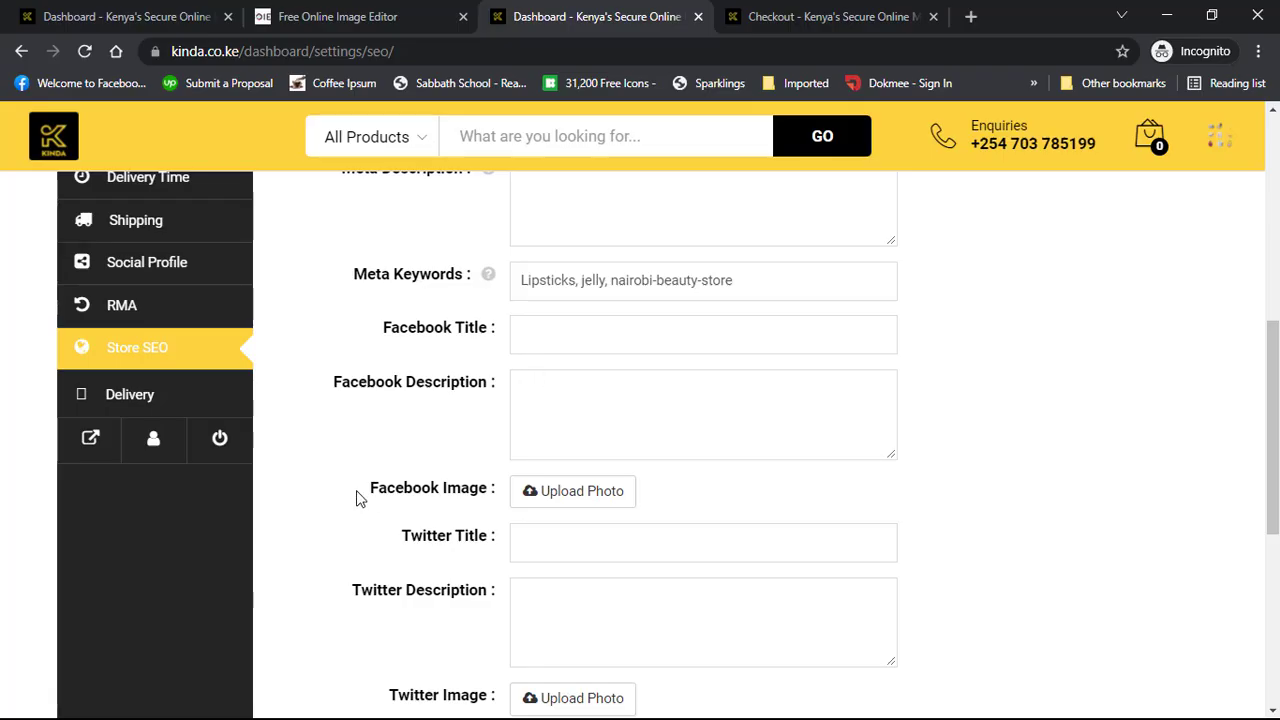
drag(358, 497, 490, 491)
scroll(388, 524, down, 1)
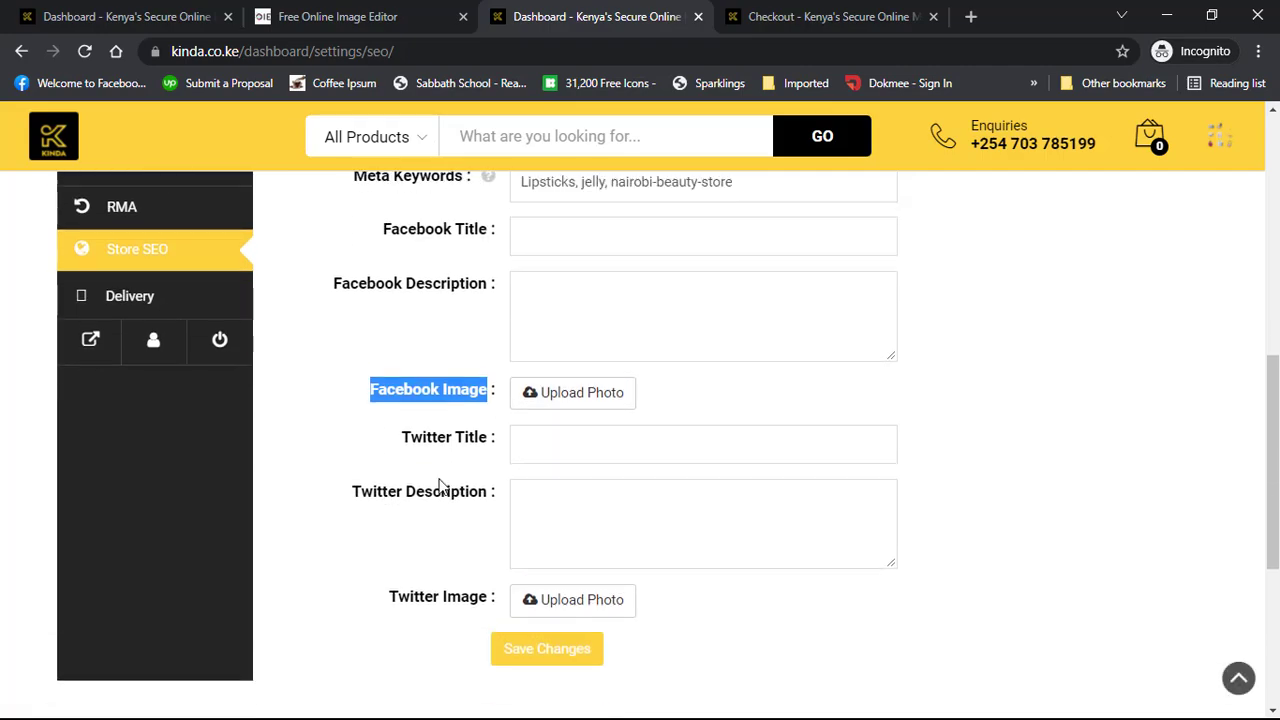
drag(395, 450, 500, 449)
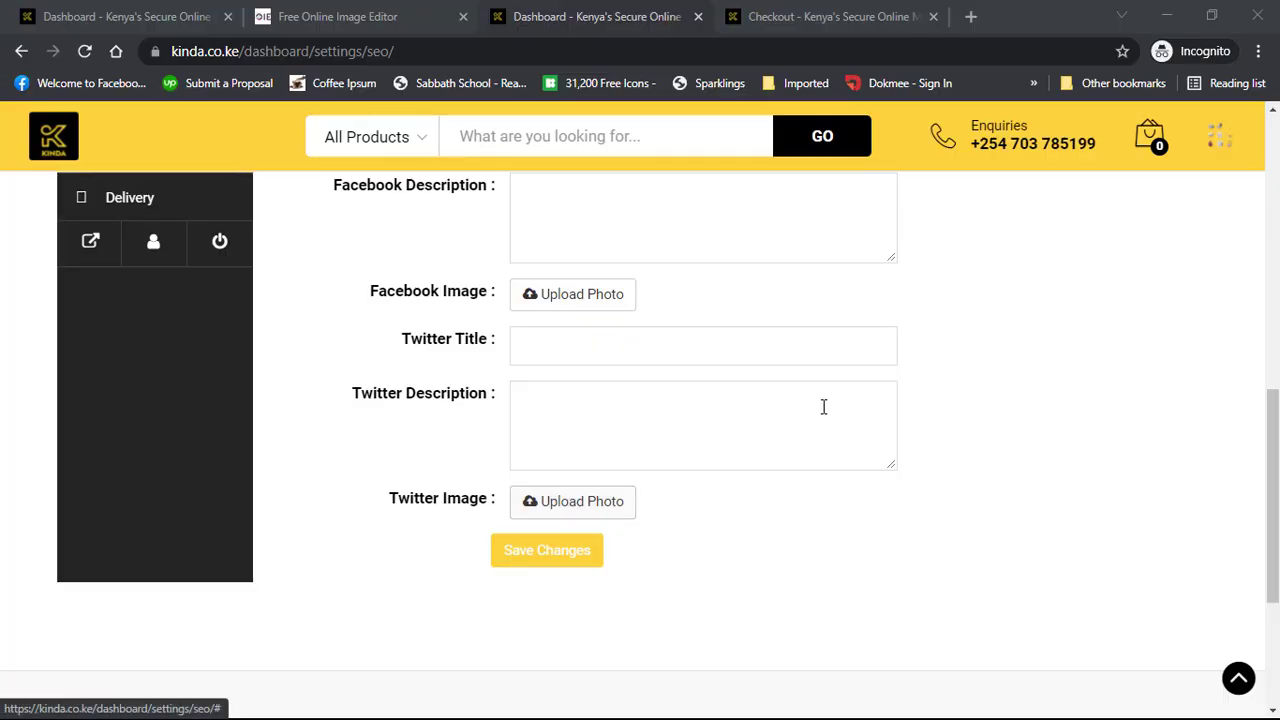
scroll(770, 450, down, 1)
click(571, 471)
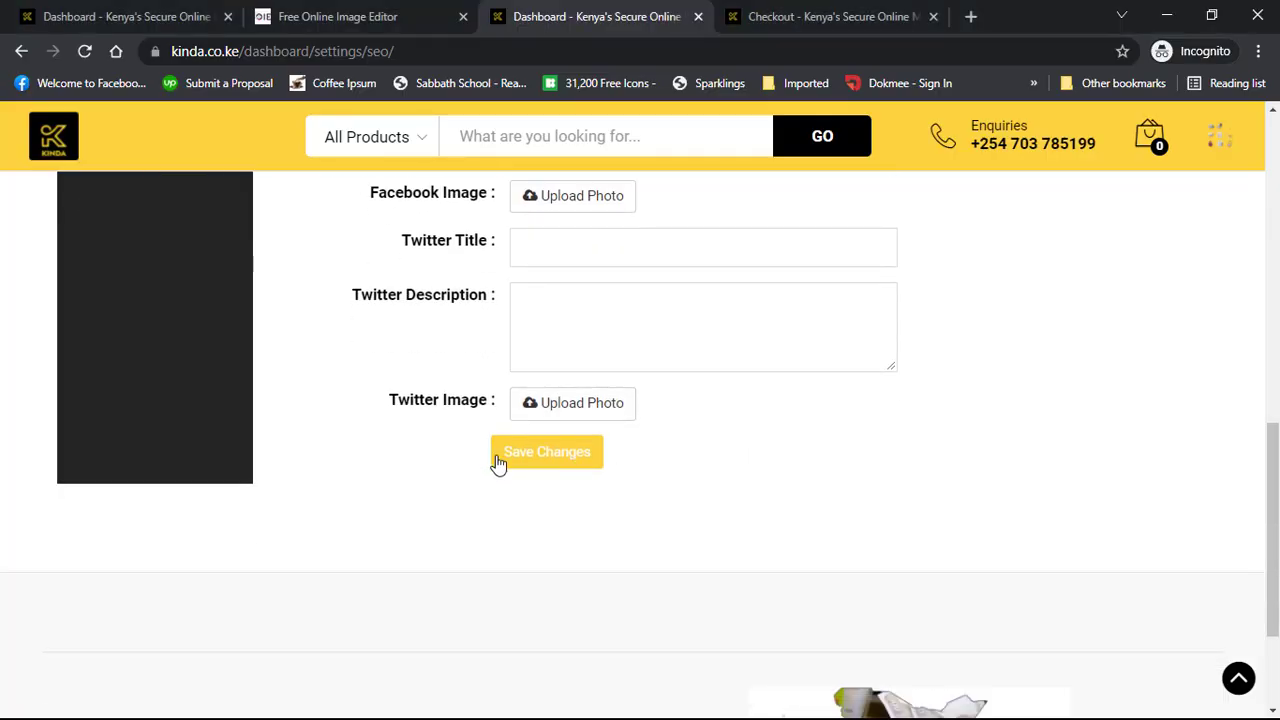
scroll(420, 460, up, 3)
scroll(418, 452, up, 1)
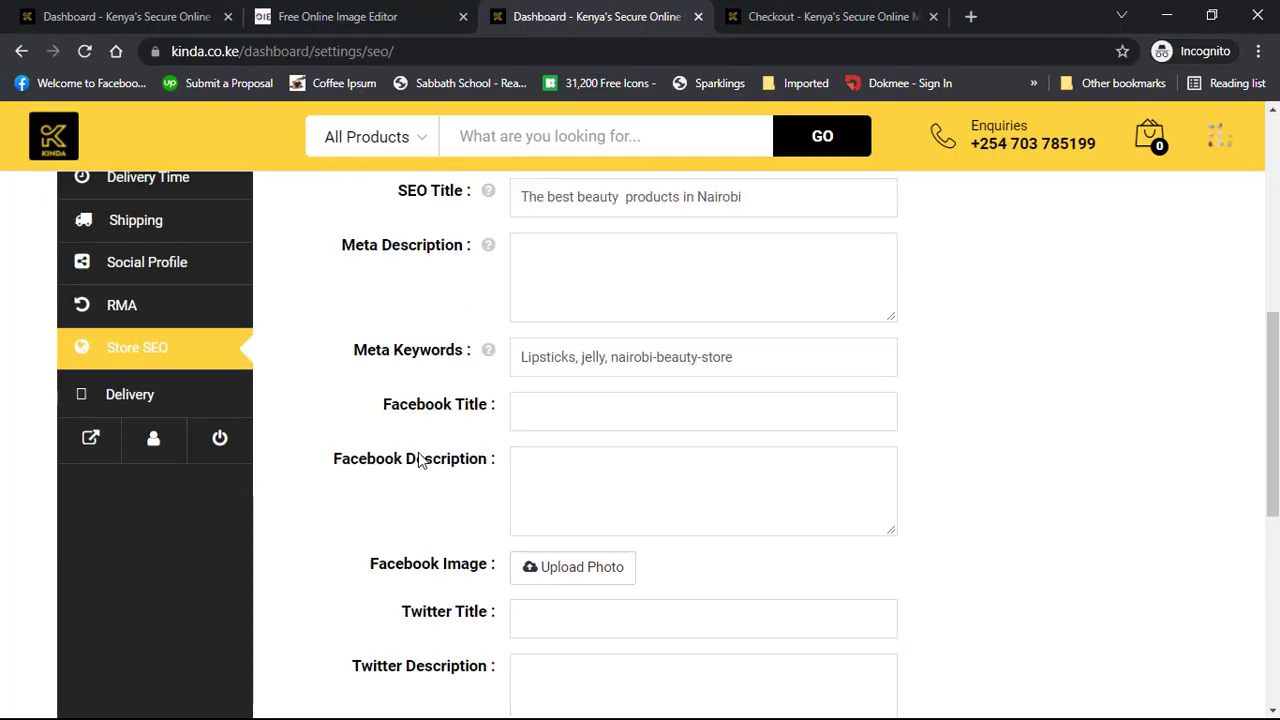
scroll(416, 451, up, 3)
scroll(416, 451, down, 3)
Go to the store's delivery settings and find the Delivery Support options.
click(189, 394)
scroll(514, 397, up, 2)
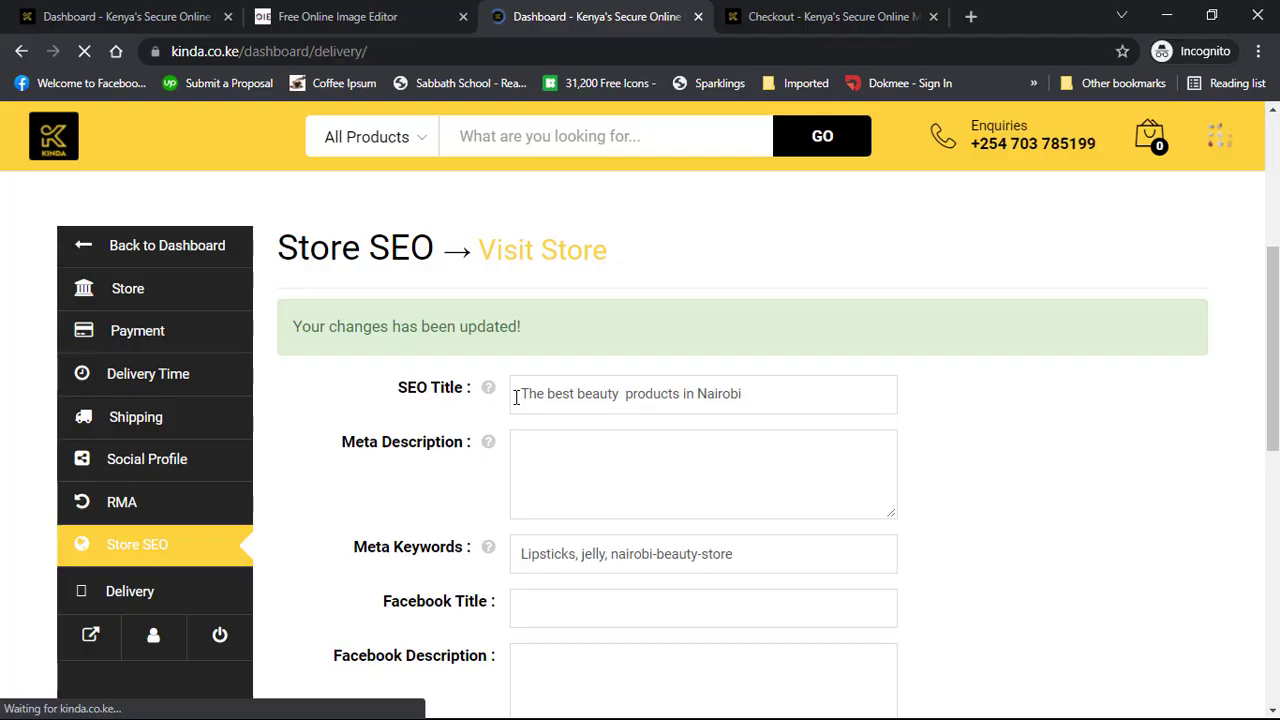
scroll(516, 397, down, 3)
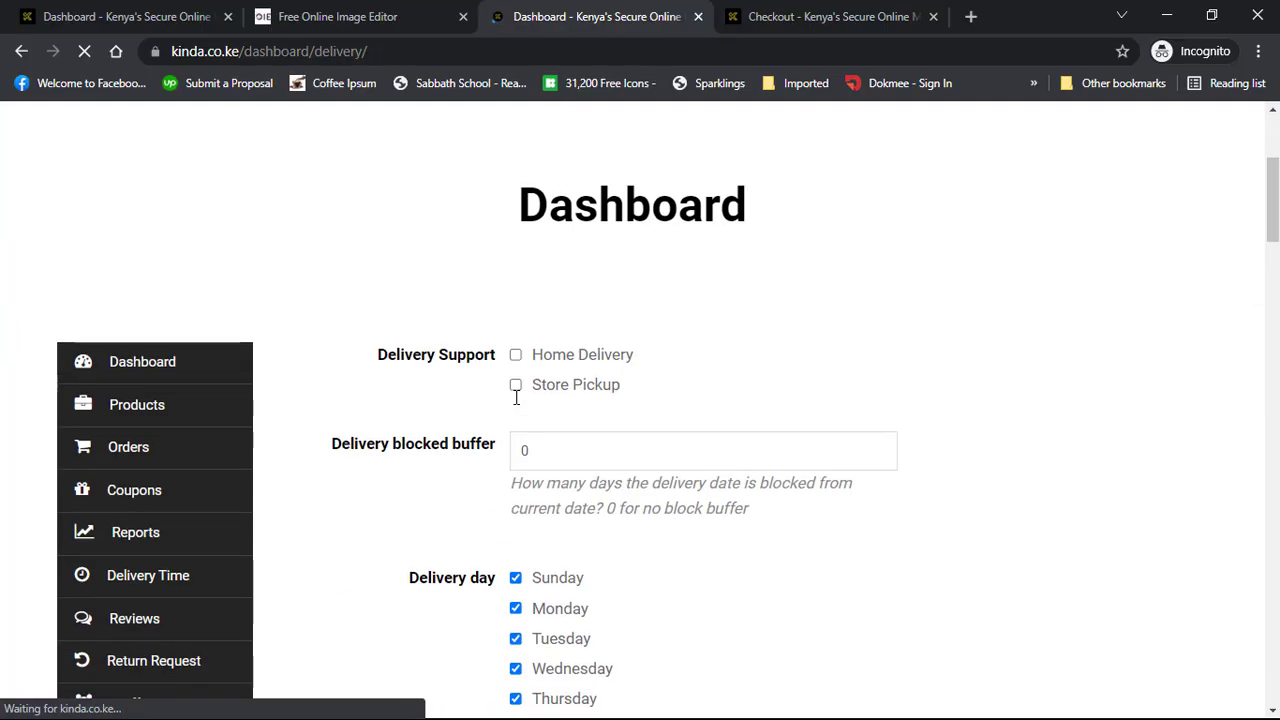
scroll(516, 397, down, 2)
scroll(516, 397, up, 2)
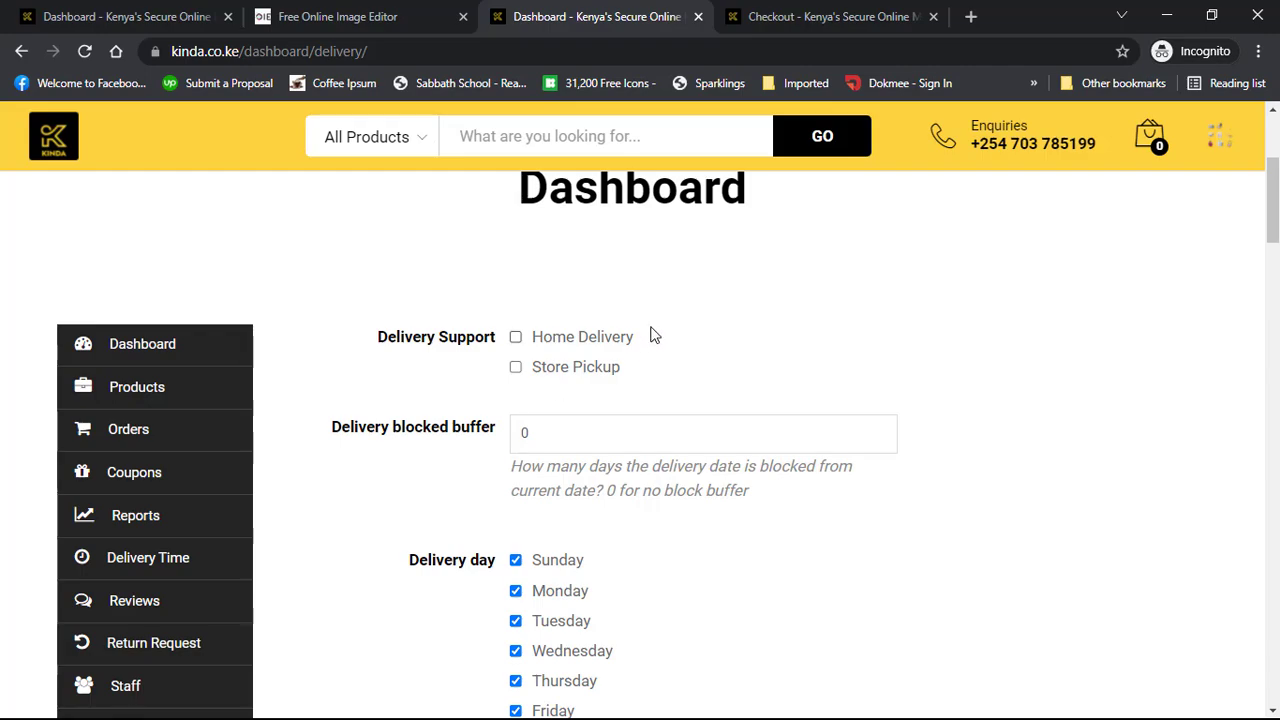
scroll(652, 335, down, 1)
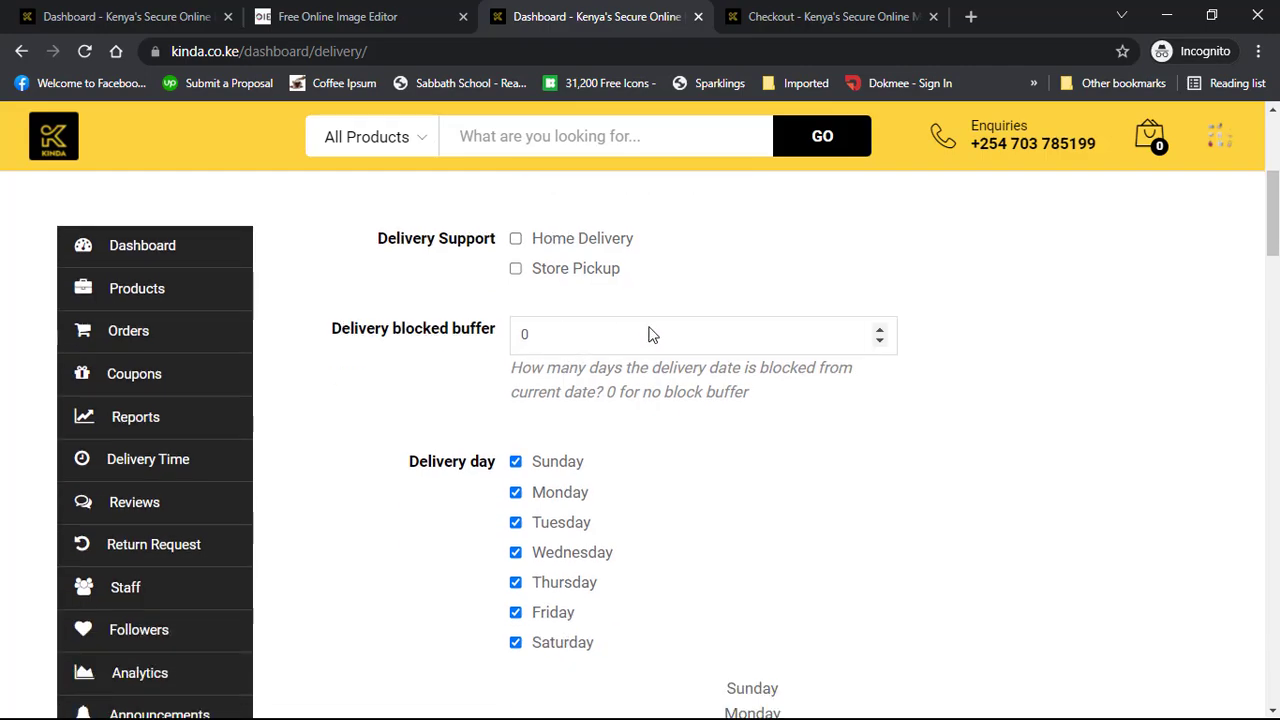
scroll(652, 335, down, 1)
scroll(652, 335, up, 3)
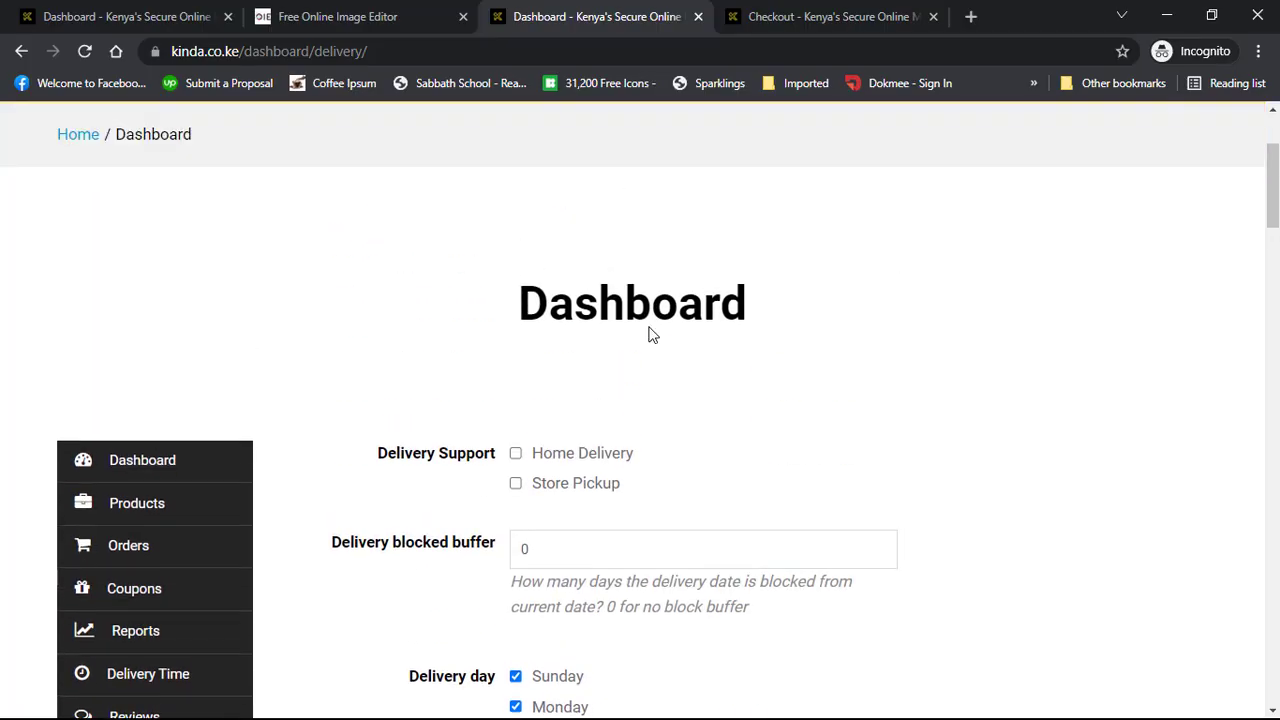
scroll(650, 330, down, 2)
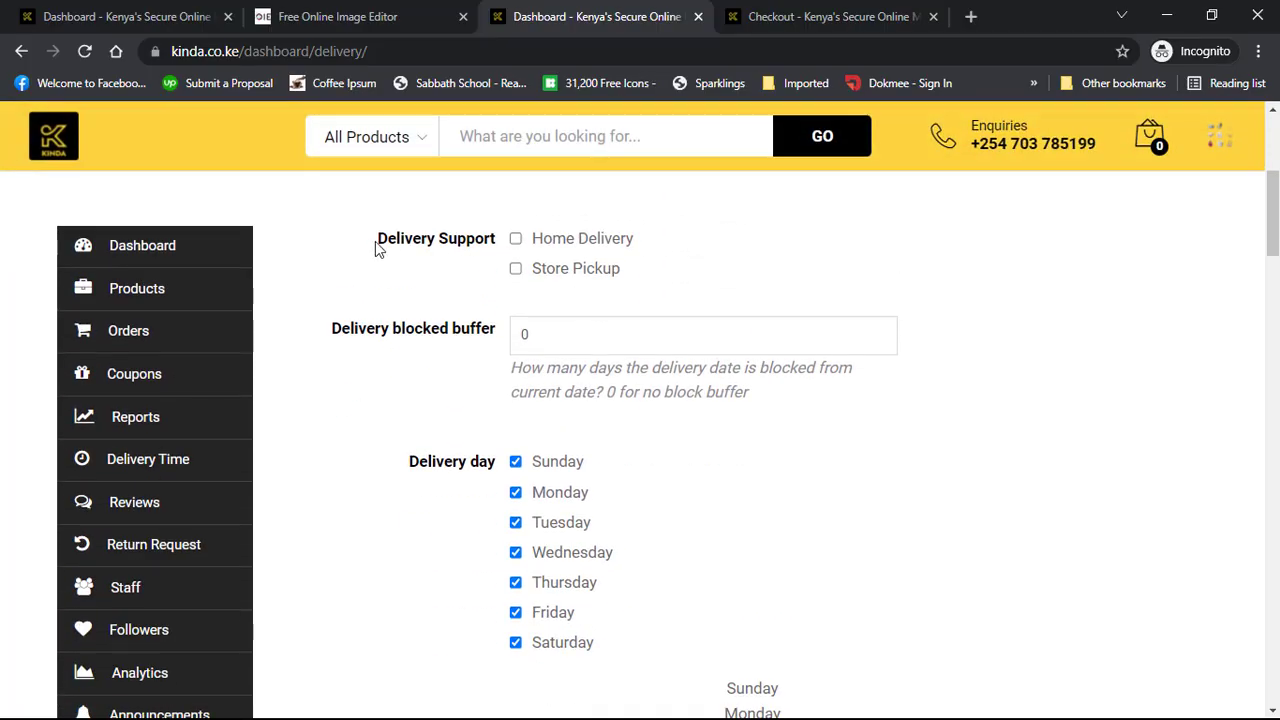
drag(377, 248, 506, 242)
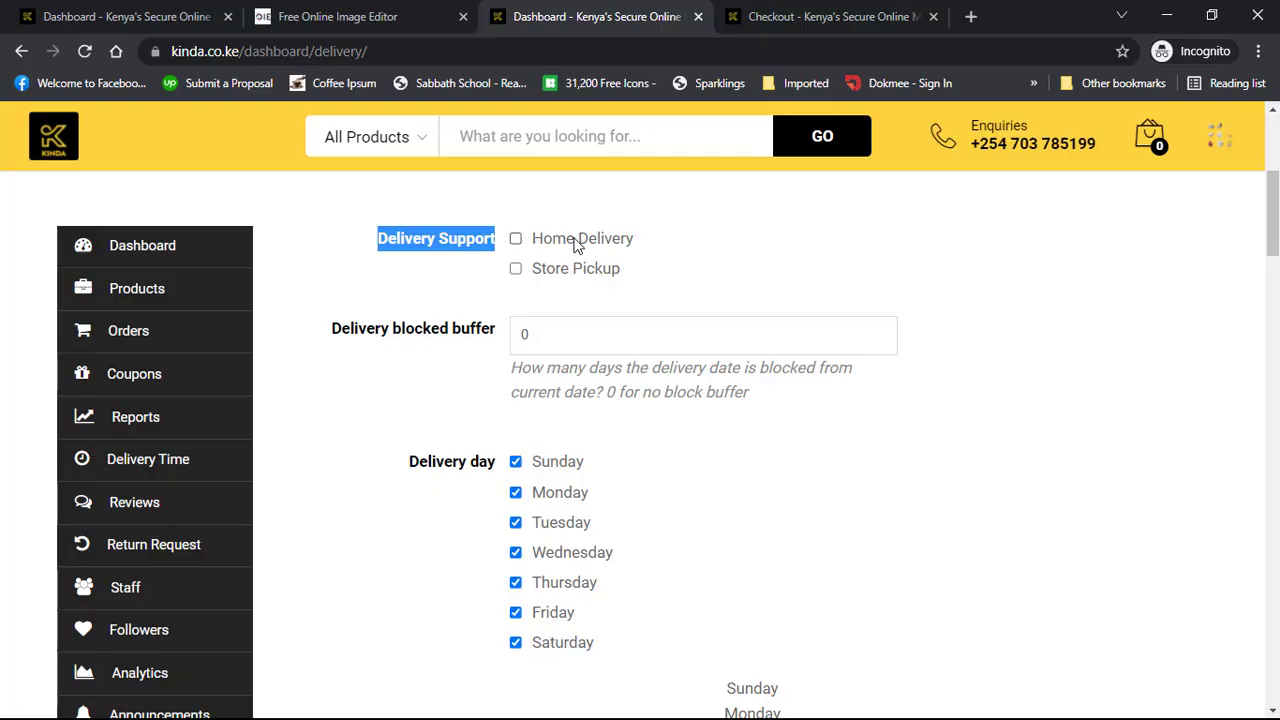
Enable both Home Delivery and Store Pickup under Delivery Support.
click(516, 240)
click(516, 269)
click(516, 241)
click(516, 270)
click(516, 240)
click(516, 239)
click(516, 270)
click(516, 239)
click(516, 269)
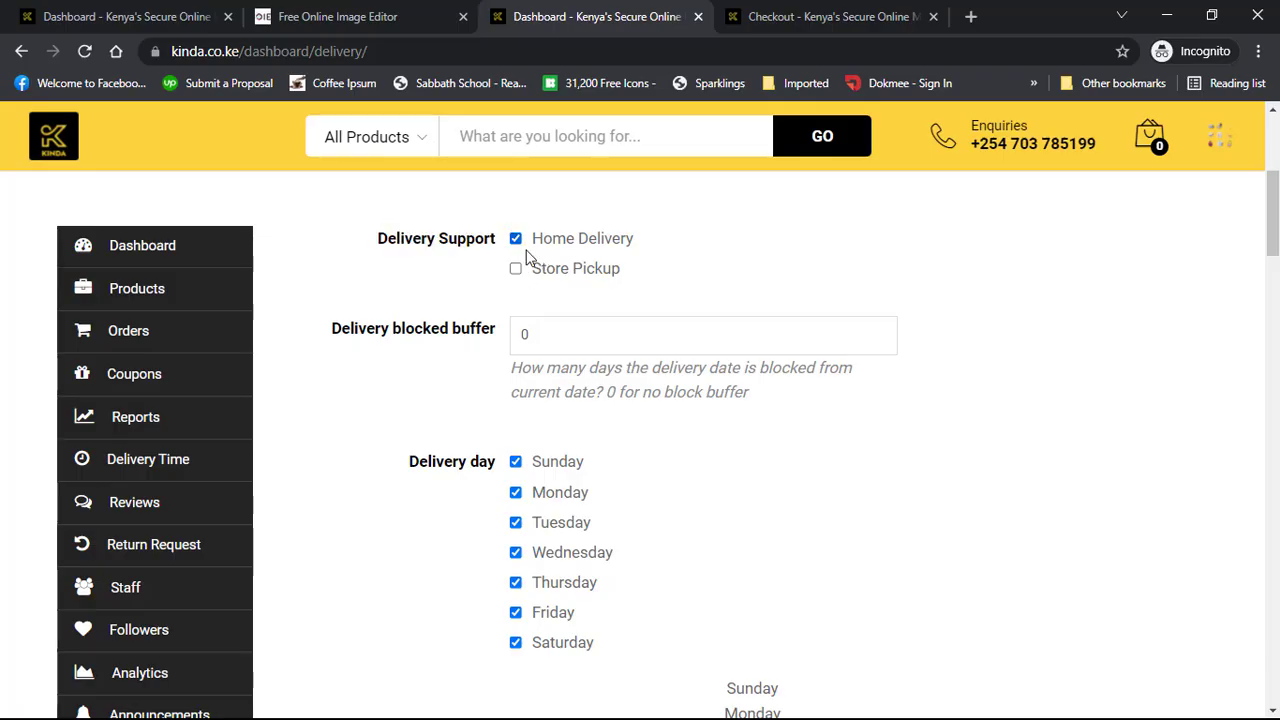
click(516, 269)
Reset the Delivery blocked buffer value to 0.
scroll(577, 337, down, 1)
drag(577, 240, 516, 242)
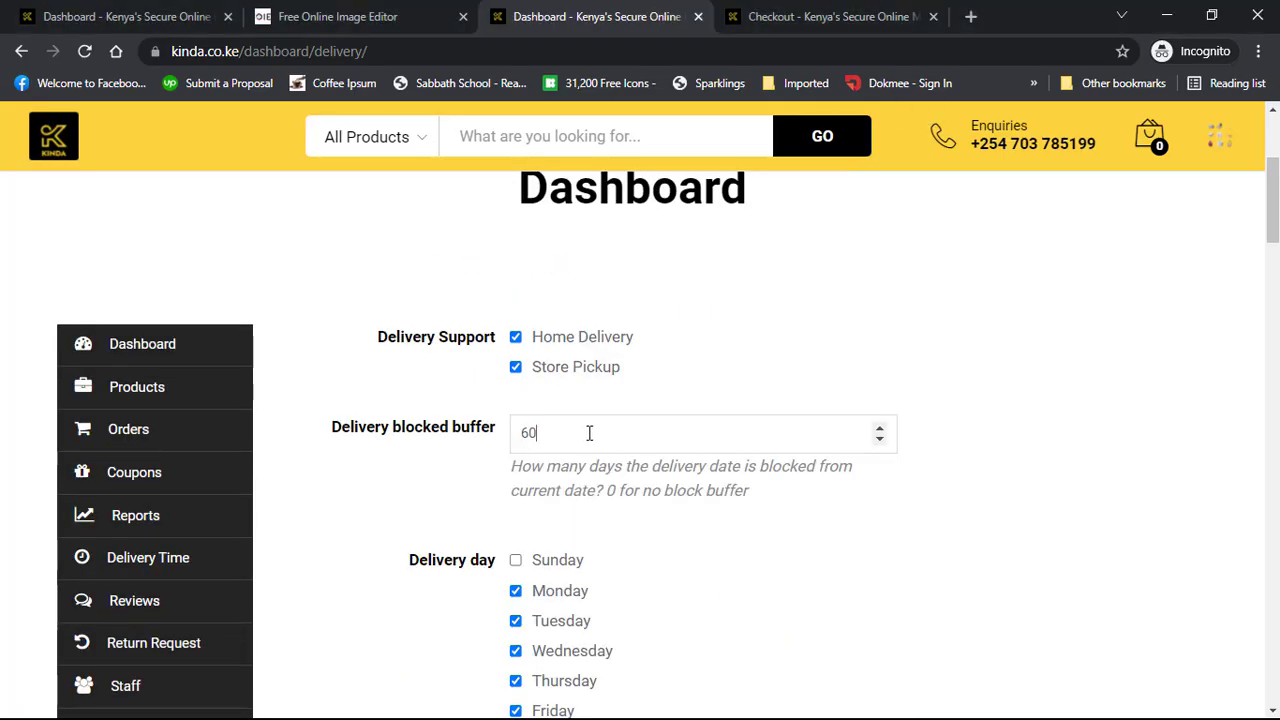
drag(589, 432, 522, 434)
text(0)
drag(512, 466, 779, 500)
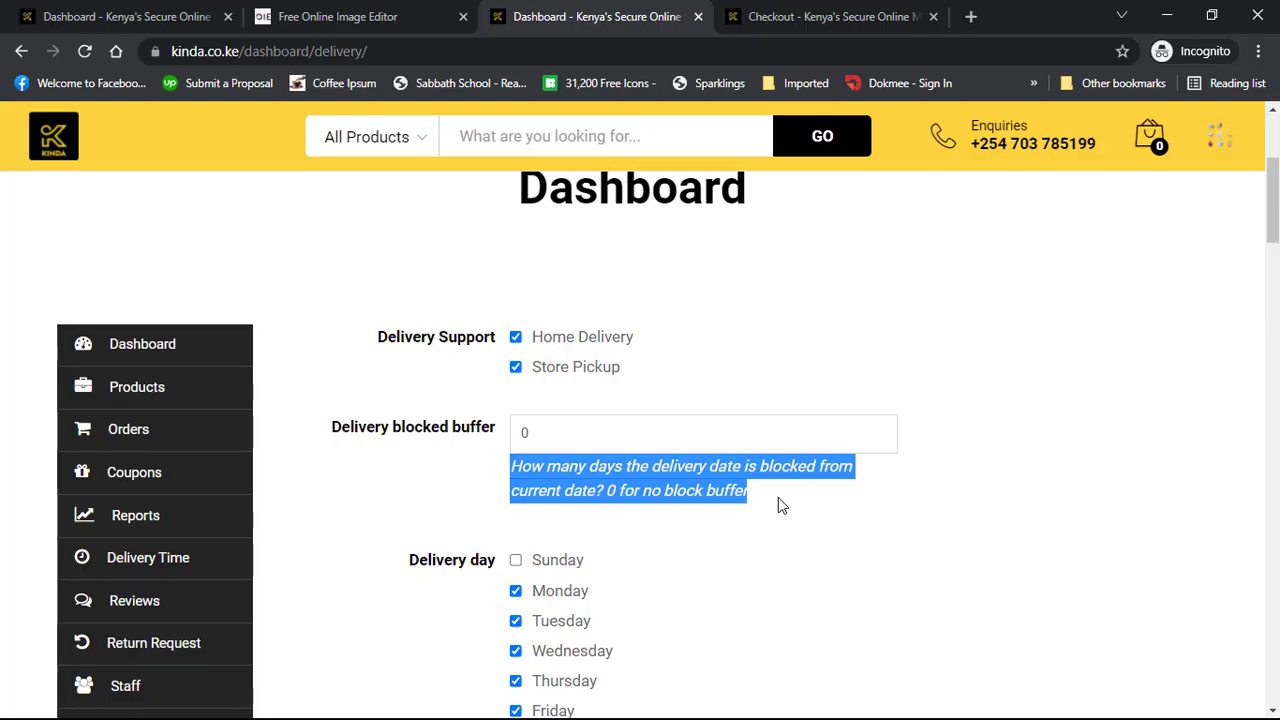
Change the first day's Time slot from 30 to 60 minutes.
scroll(778, 497, down, 3)
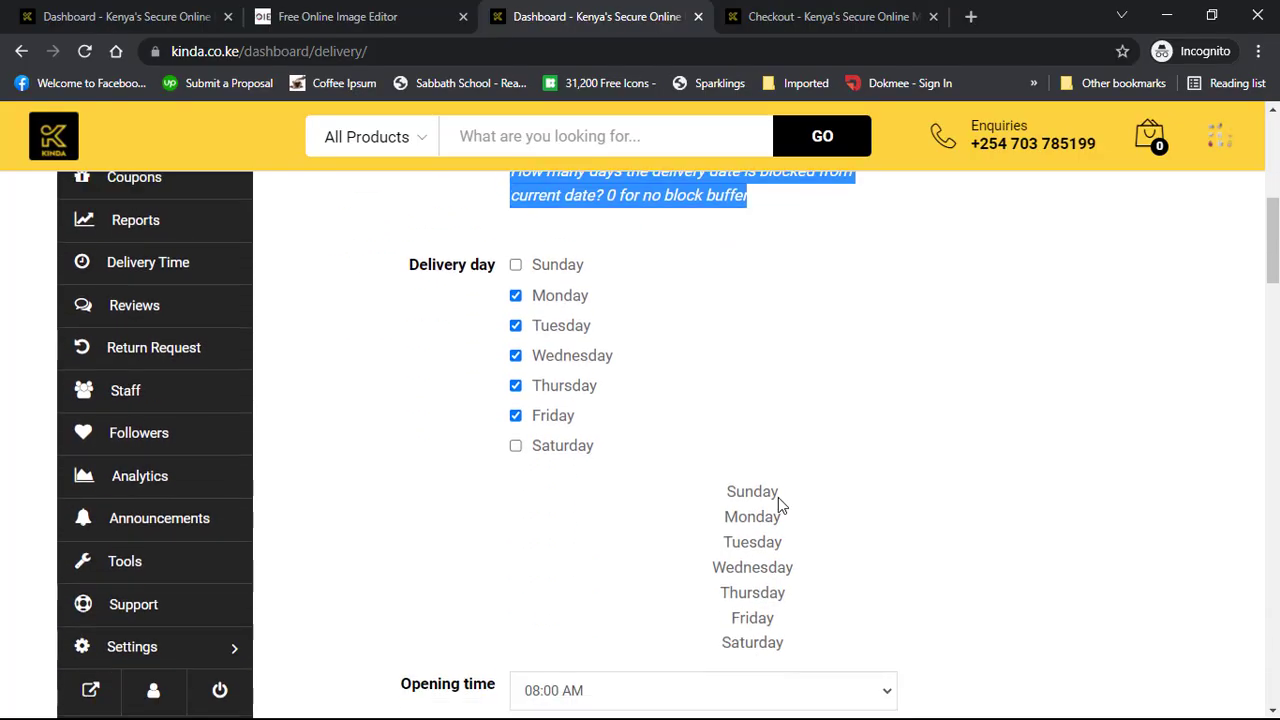
scroll(514, 517, down, 2)
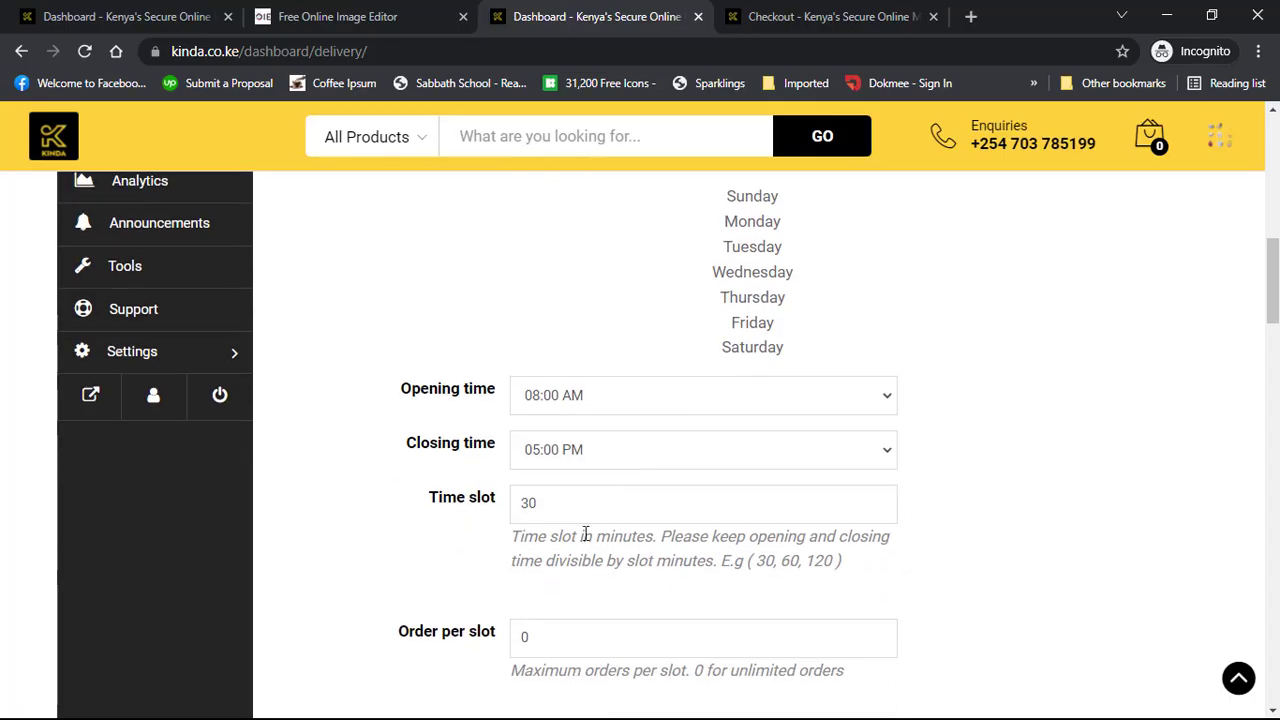
scroll(523, 518, down, 1)
click(539, 512)
drag(539, 512, 449, 530)
scroll(677, 454, up, 2)
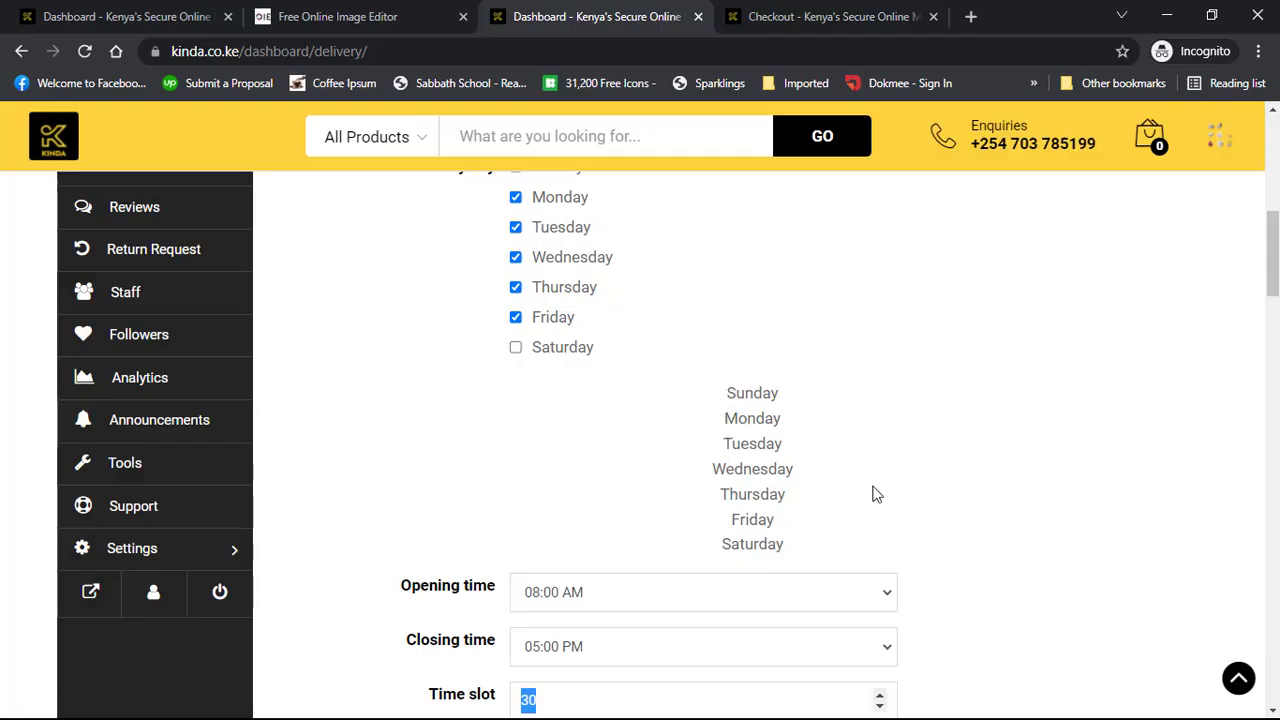
scroll(766, 517, down, 3)
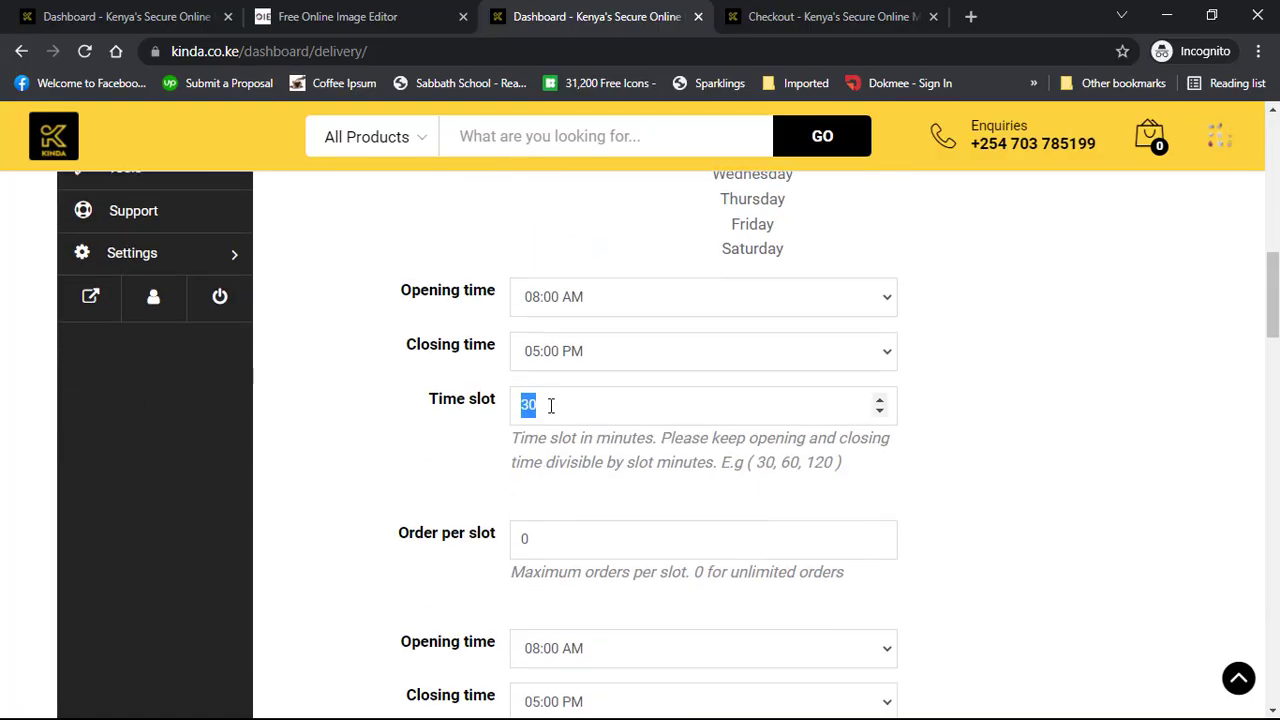
text(60)
scroll(550, 405, down, 3)
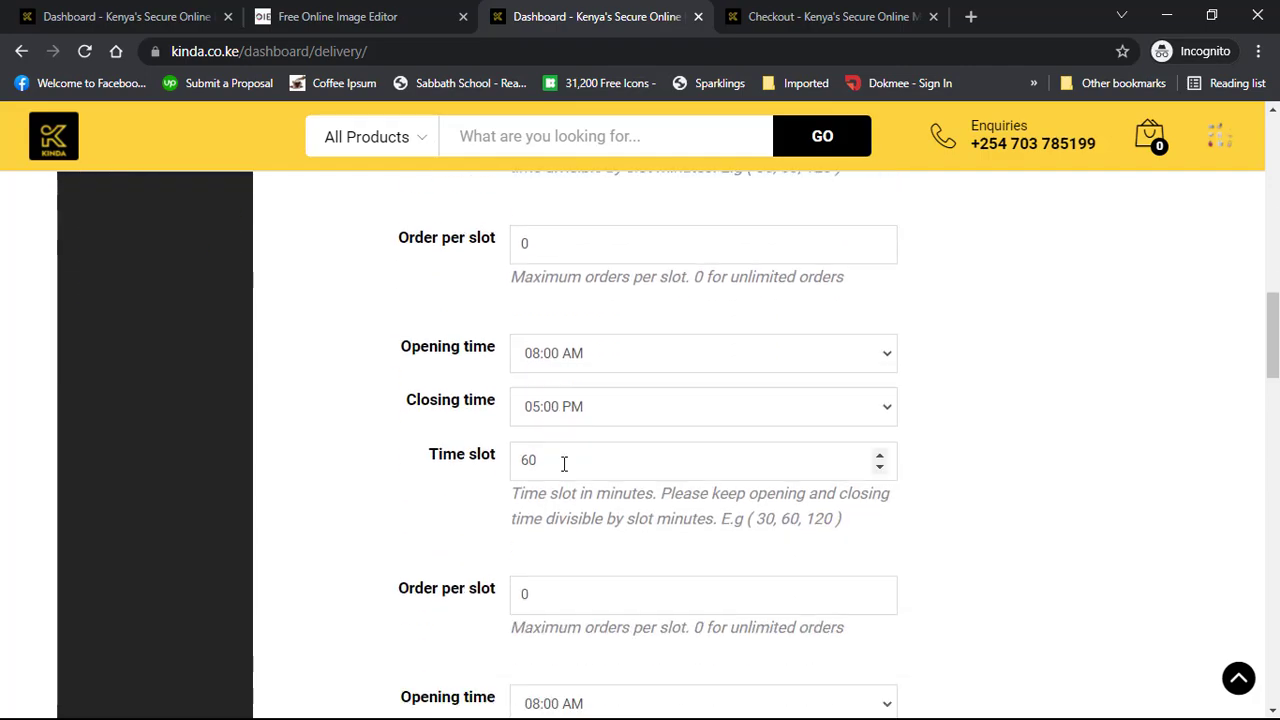
scroll(563, 457, down, 3)
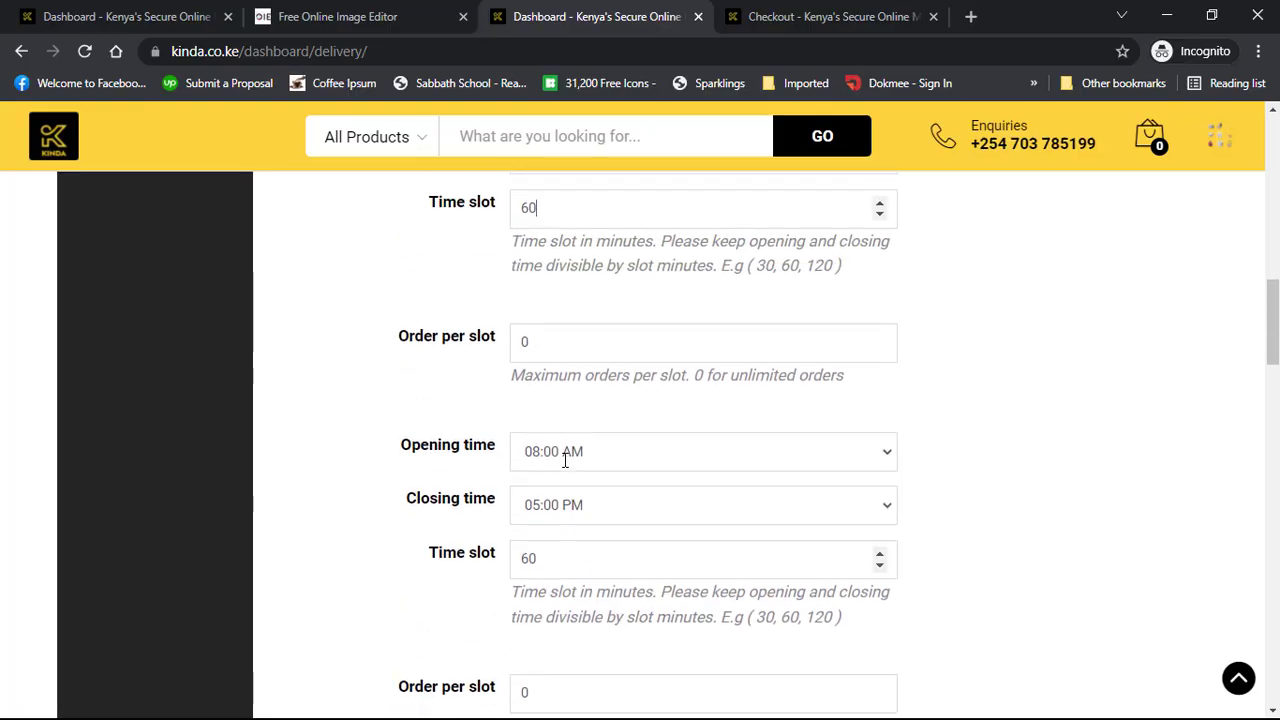
scroll(563, 457, up, 6)
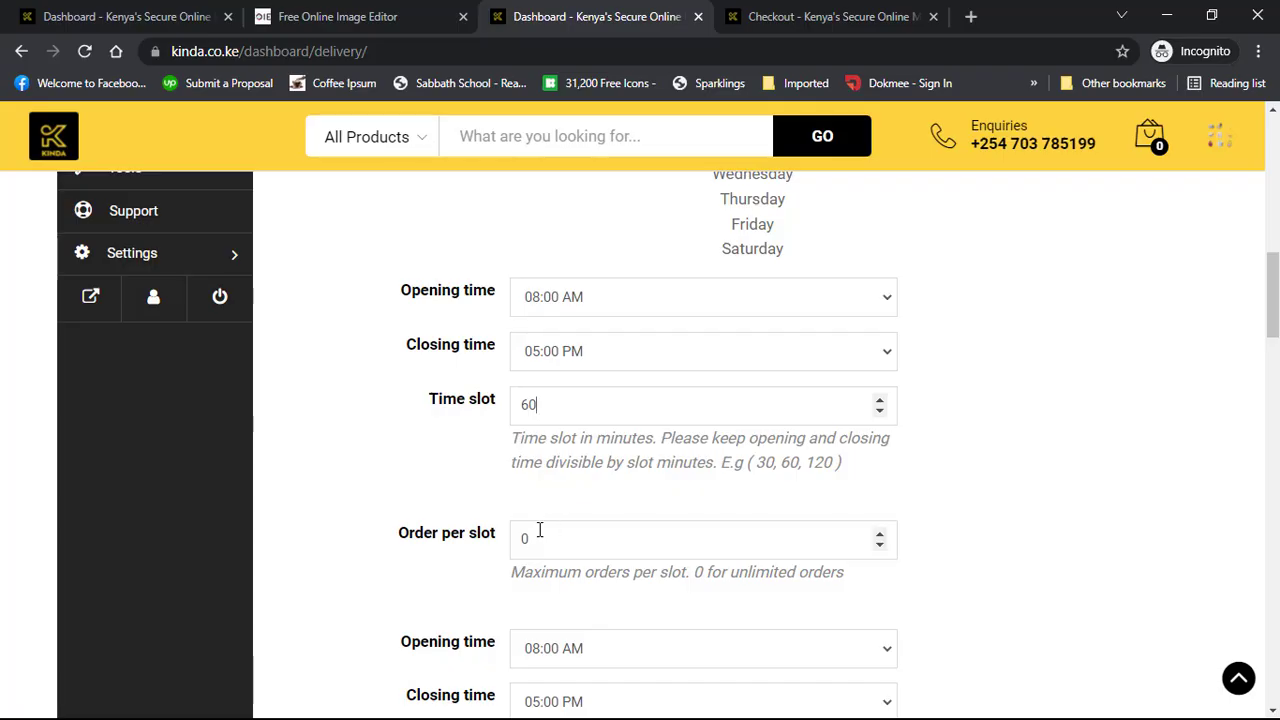
Keep the Order per slot value at 0.
drag(540, 530, 499, 541)
text(2)
key(BackSpace)
click(557, 551)
text(0)
Change the next two days' Time slots from 30 to 60 minutes.
scroll(557, 551, down, 3)
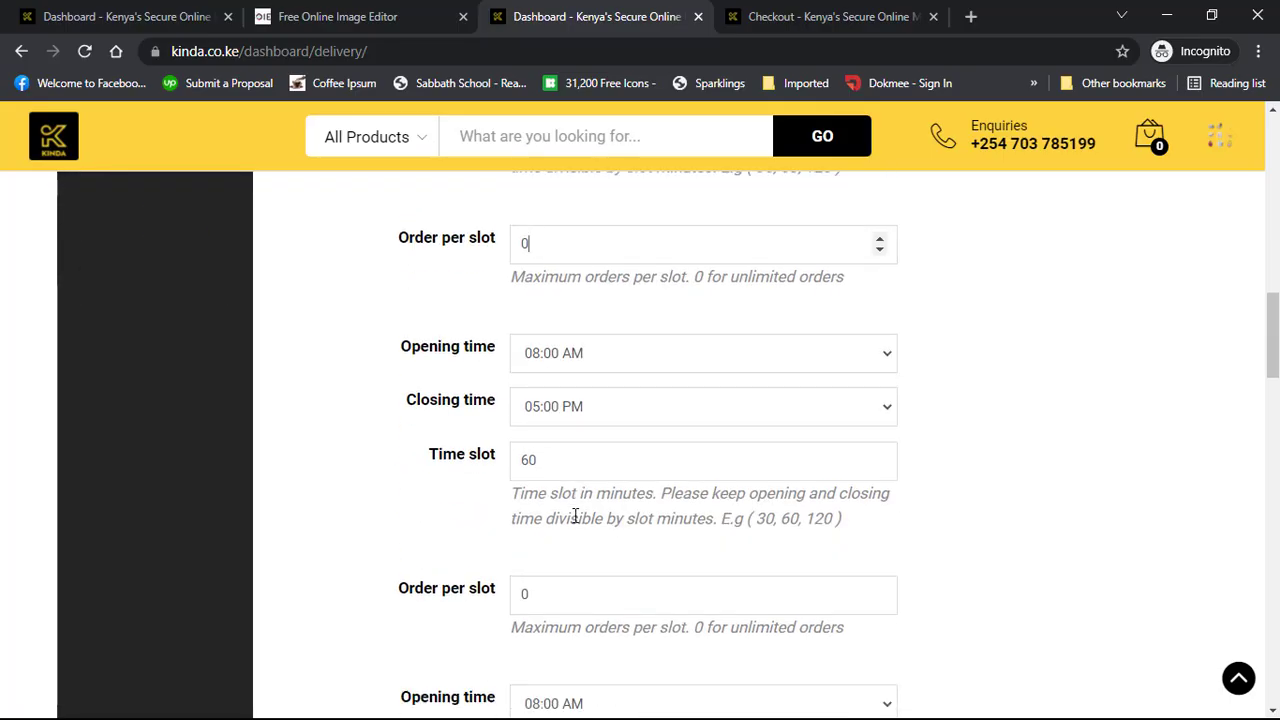
scroll(575, 515, down, 3)
double_click(524, 505)
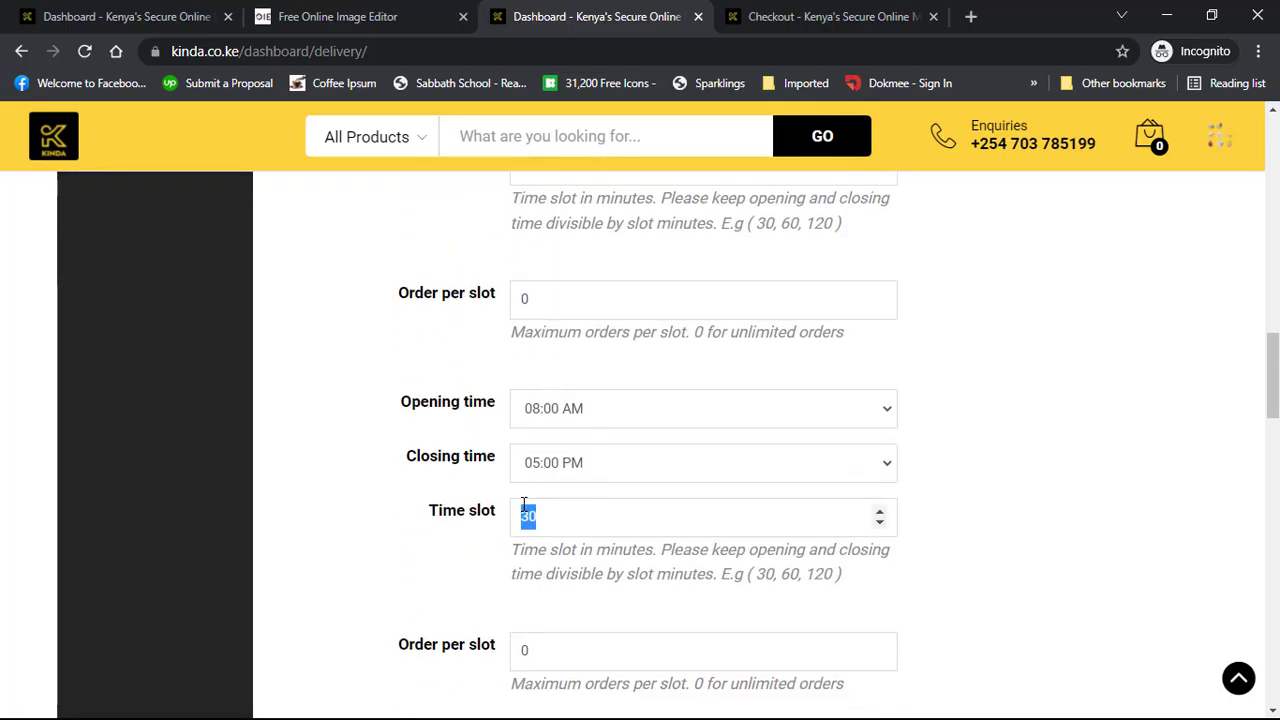
text(60)
scroll(523, 494, down, 3)
double_click(566, 567)
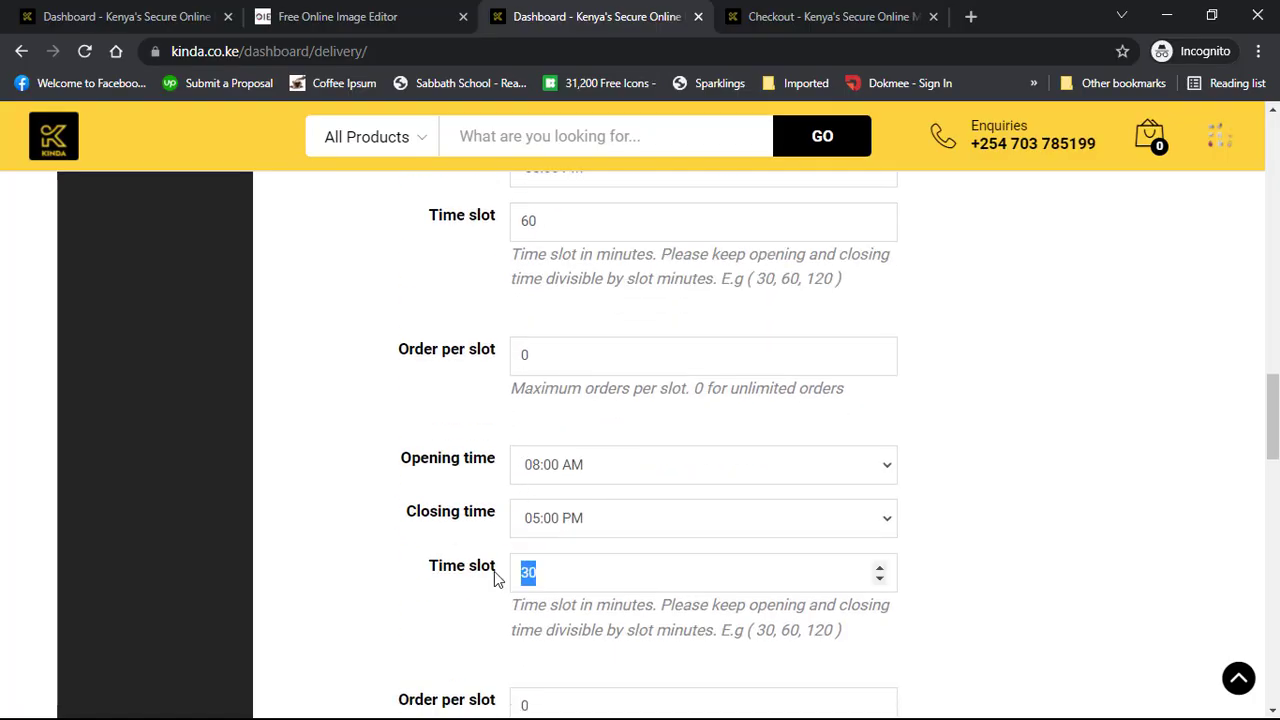
text(60)
Change the remaining three days' Time slots from 30 to 60 minutes.
scroll(537, 588, down, 4)
drag(563, 538, 490, 533)
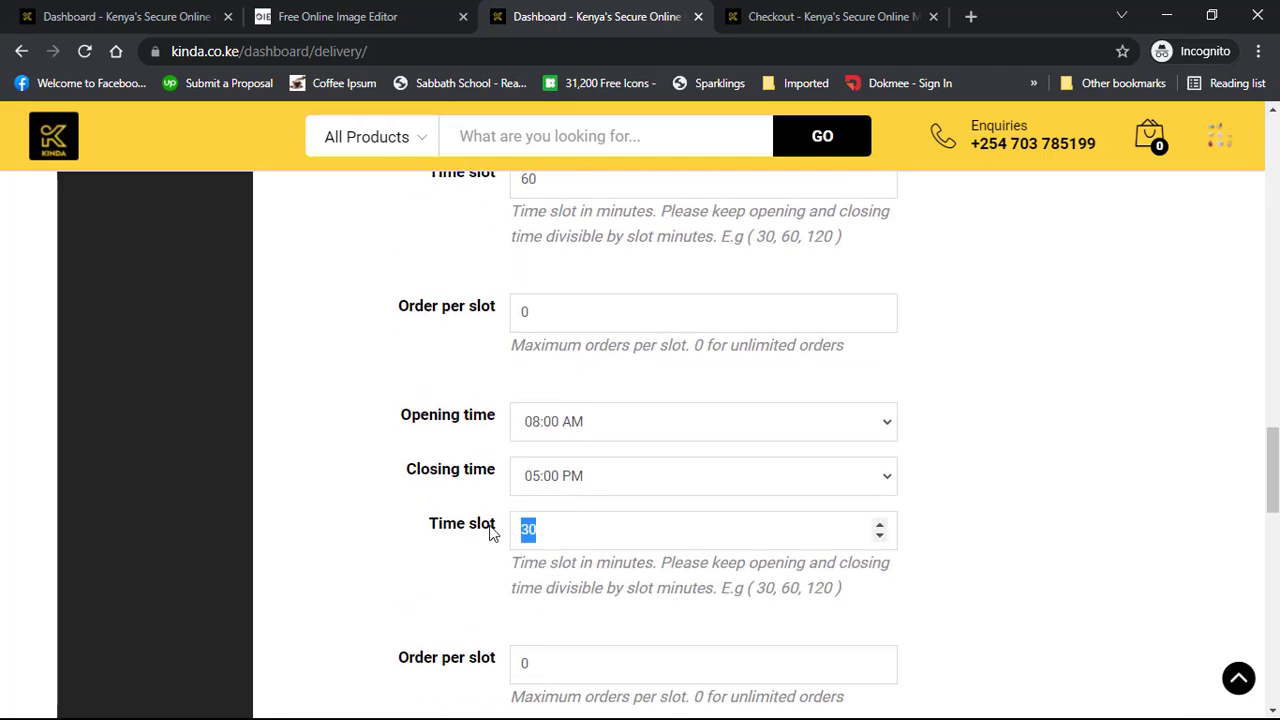
text(60)
scroll(491, 531, down, 4)
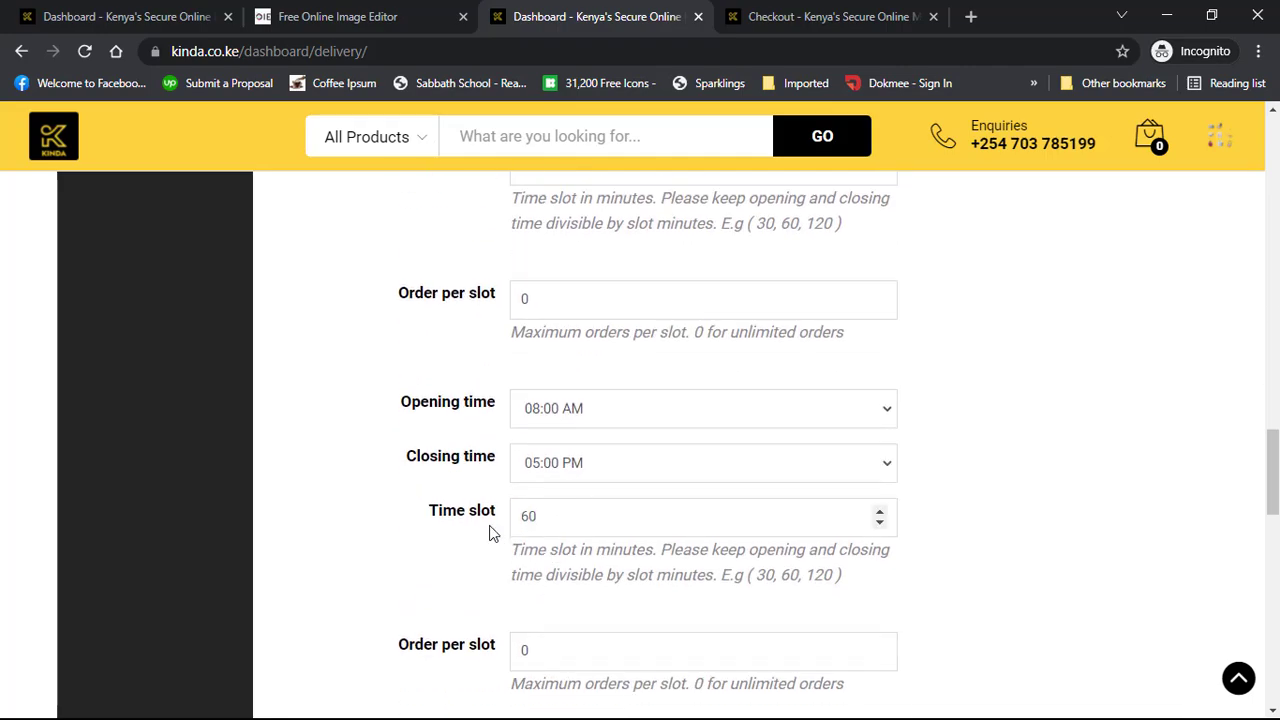
drag(577, 482, 498, 486)
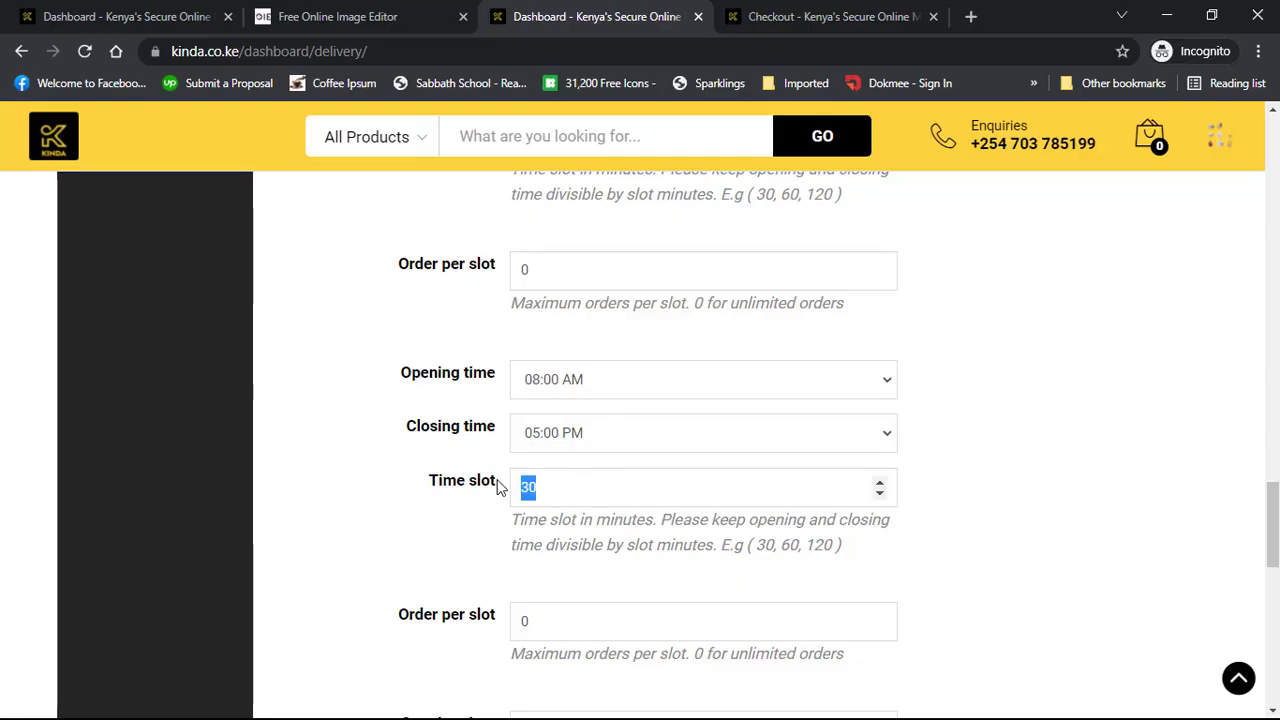
text(60)
scroll(490, 480, down, 3)
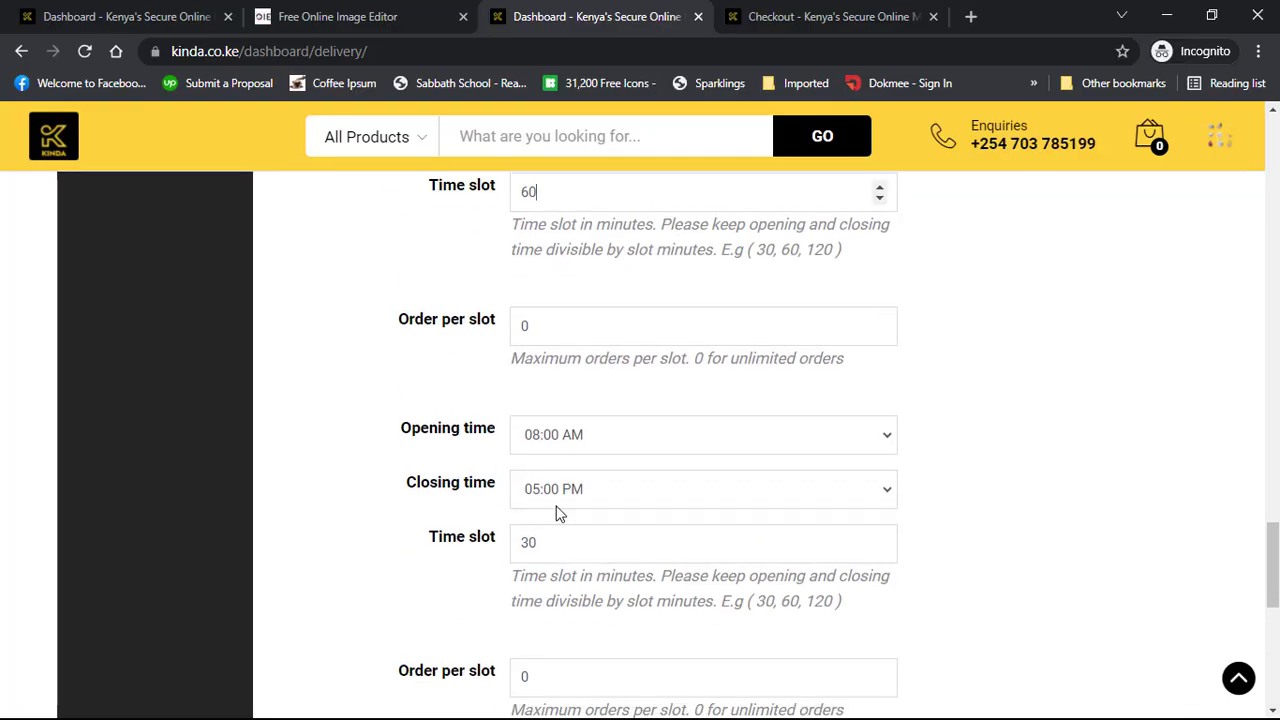
drag(523, 543, 508, 535)
text(6)
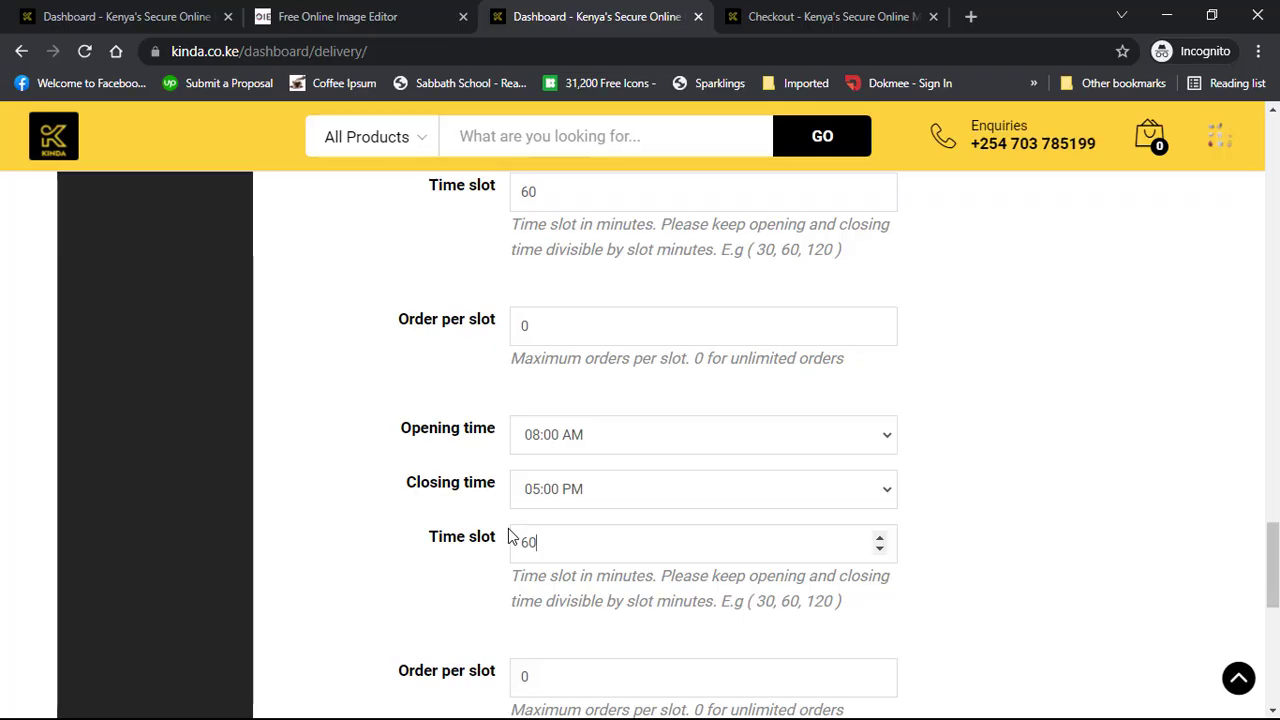
text(0)
scroll(508, 536, down, 3)
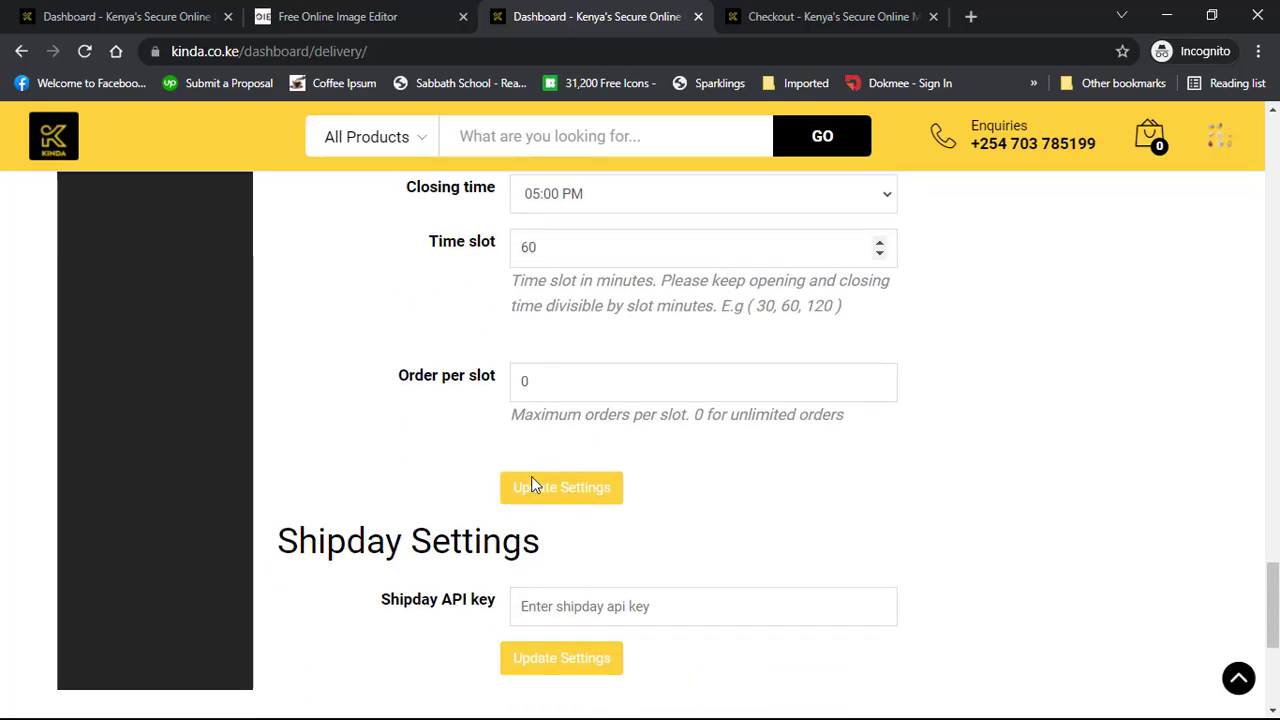
scroll(640, 500, down, 1)
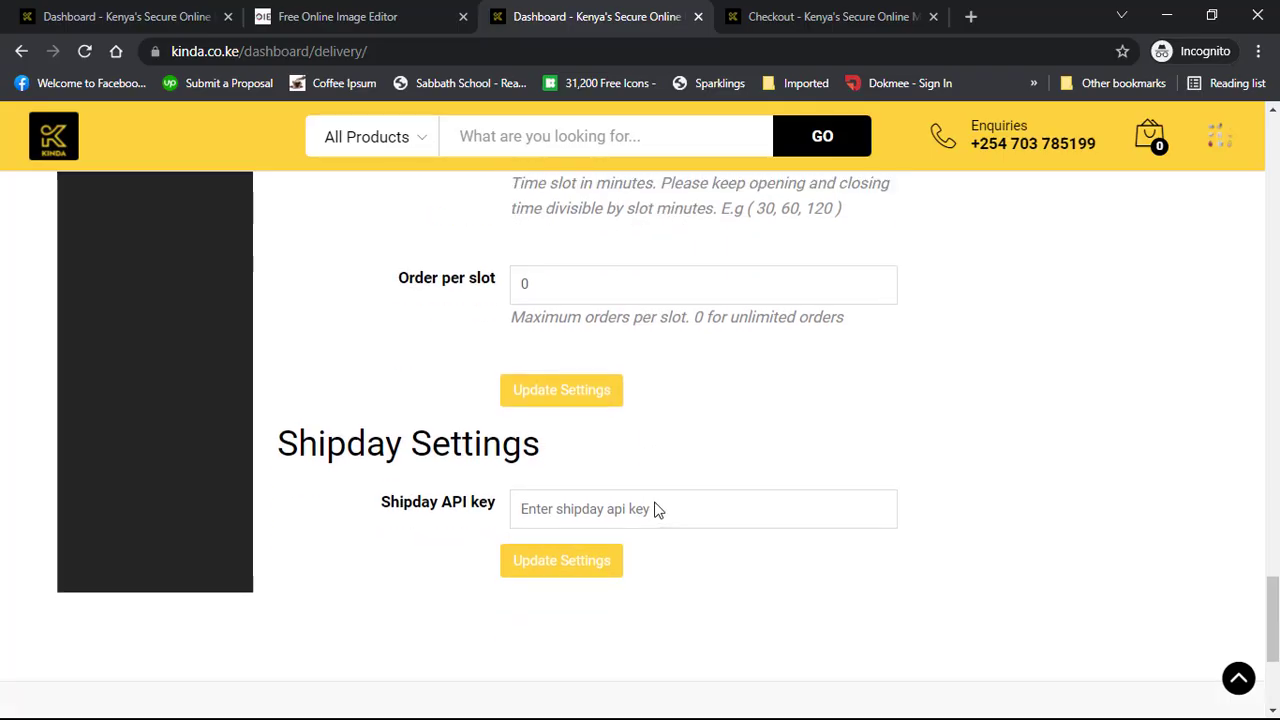
Save the delivery settings with Update Settings and confirm the success message.
click(587, 400)
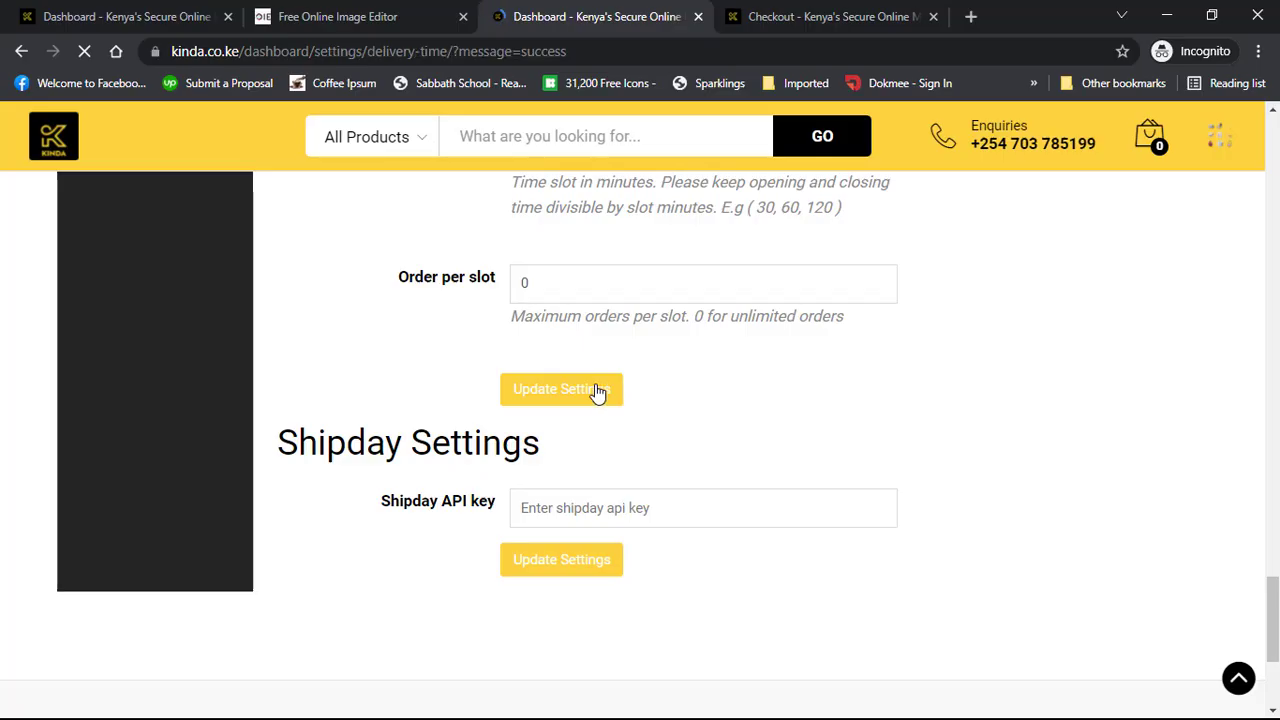
scroll(594, 391, down, 5)
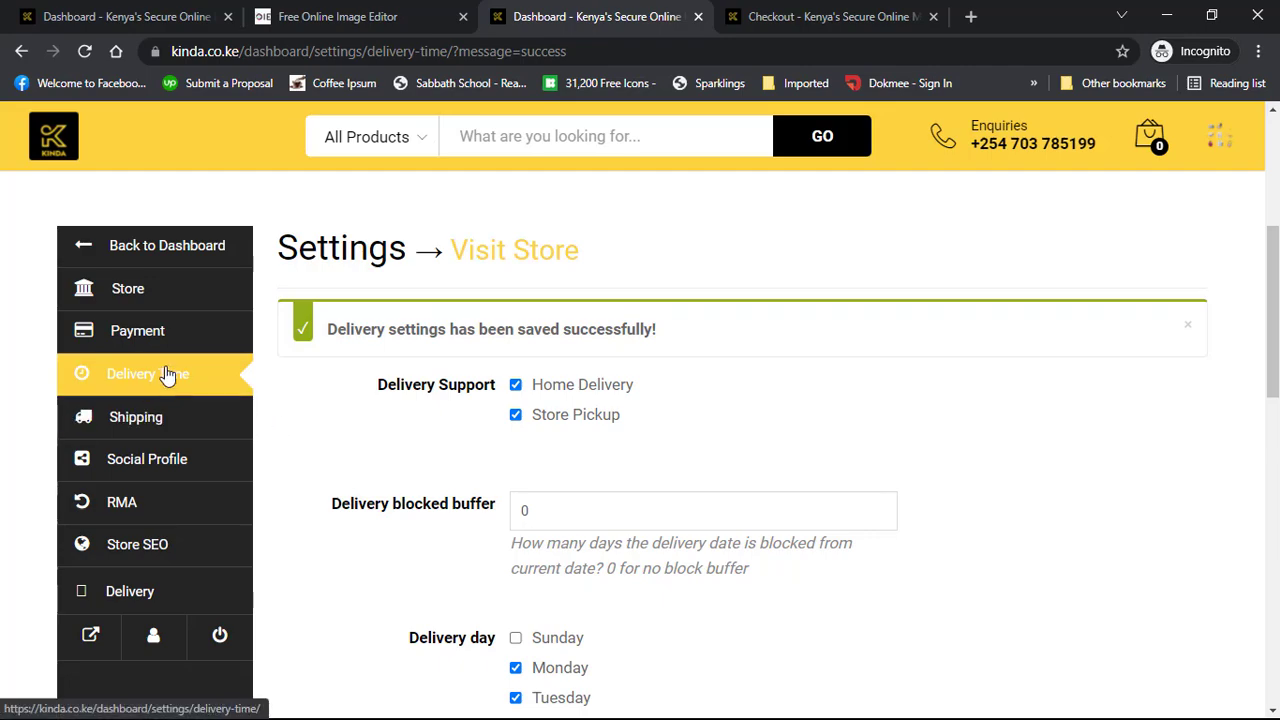
Open Shipping Settings and request the shipping policies settings.
click(158, 425)
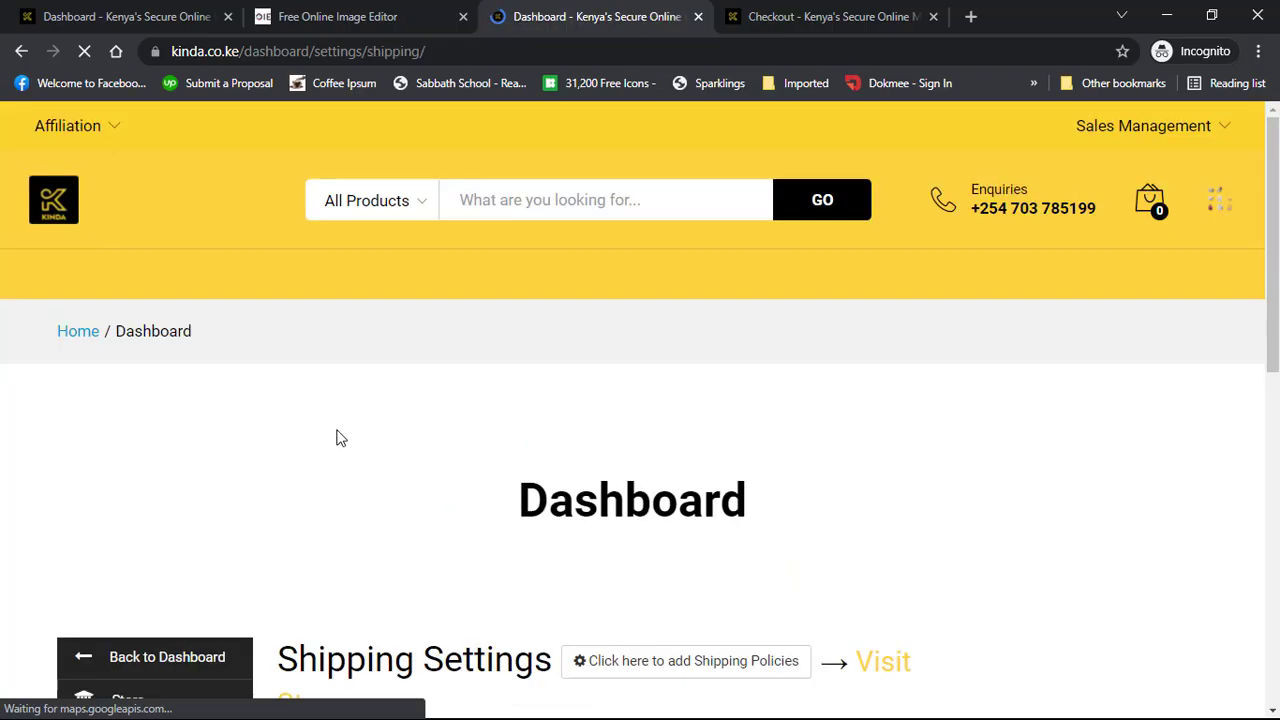
scroll(341, 438, down, 5)
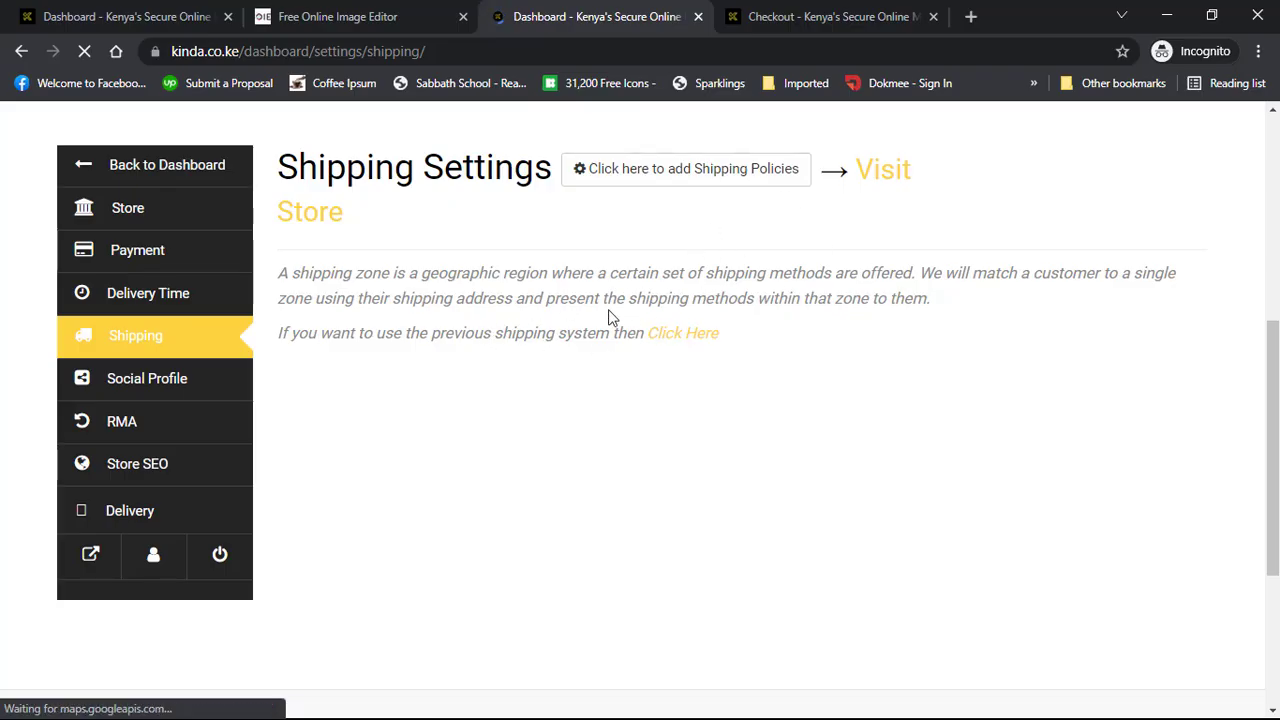
click(718, 172)
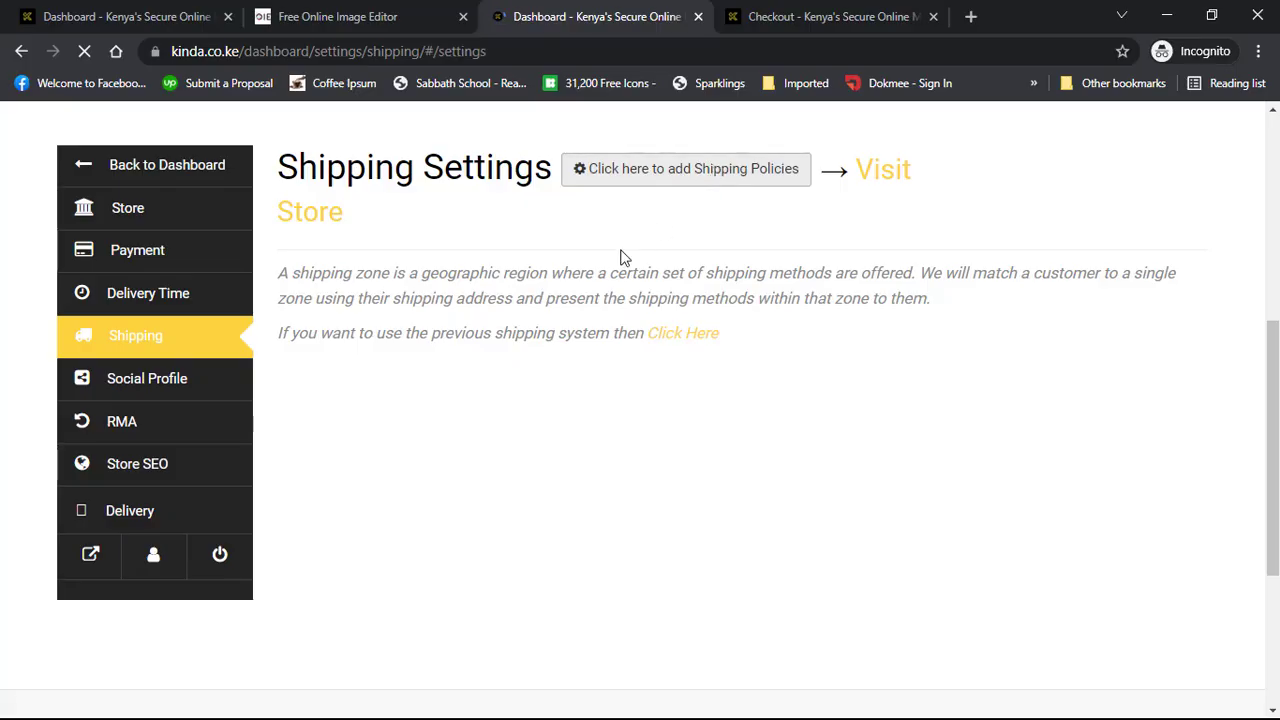
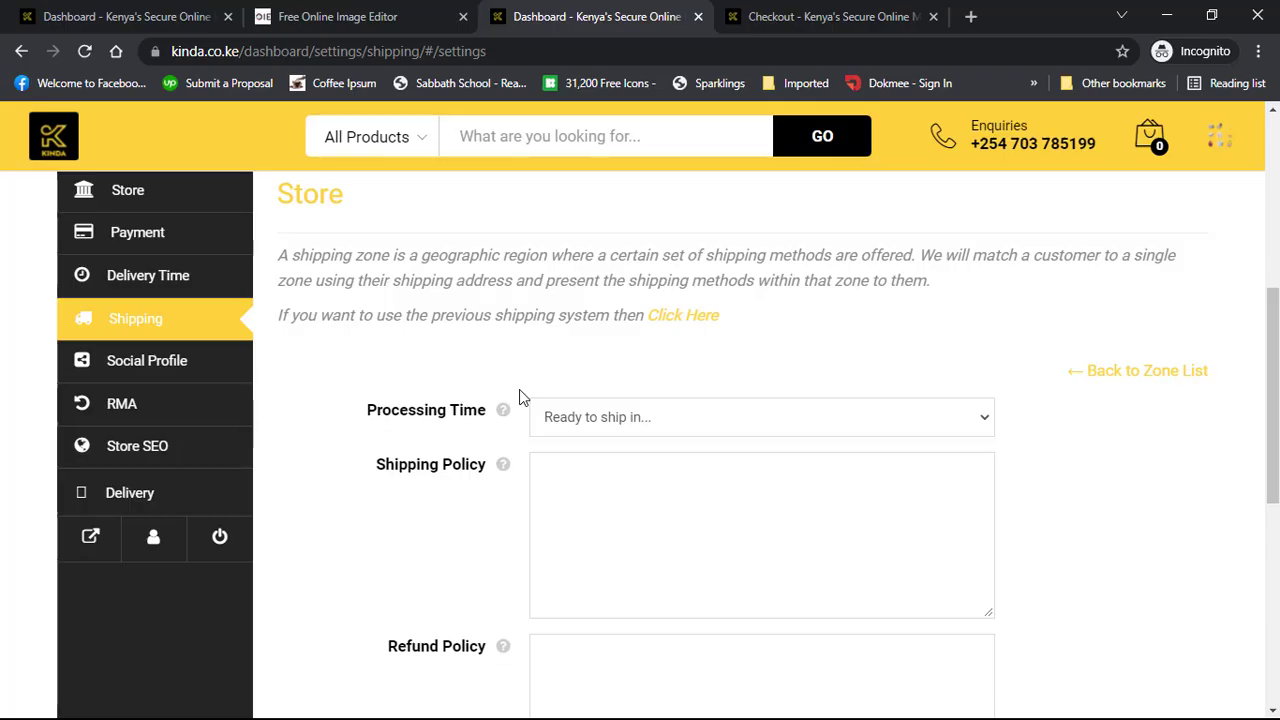
Check the Processing Time choices and keep it at 'Ready to ship in...'.
scroll(519, 390, down, 3)
scroll(519, 390, up, 2)
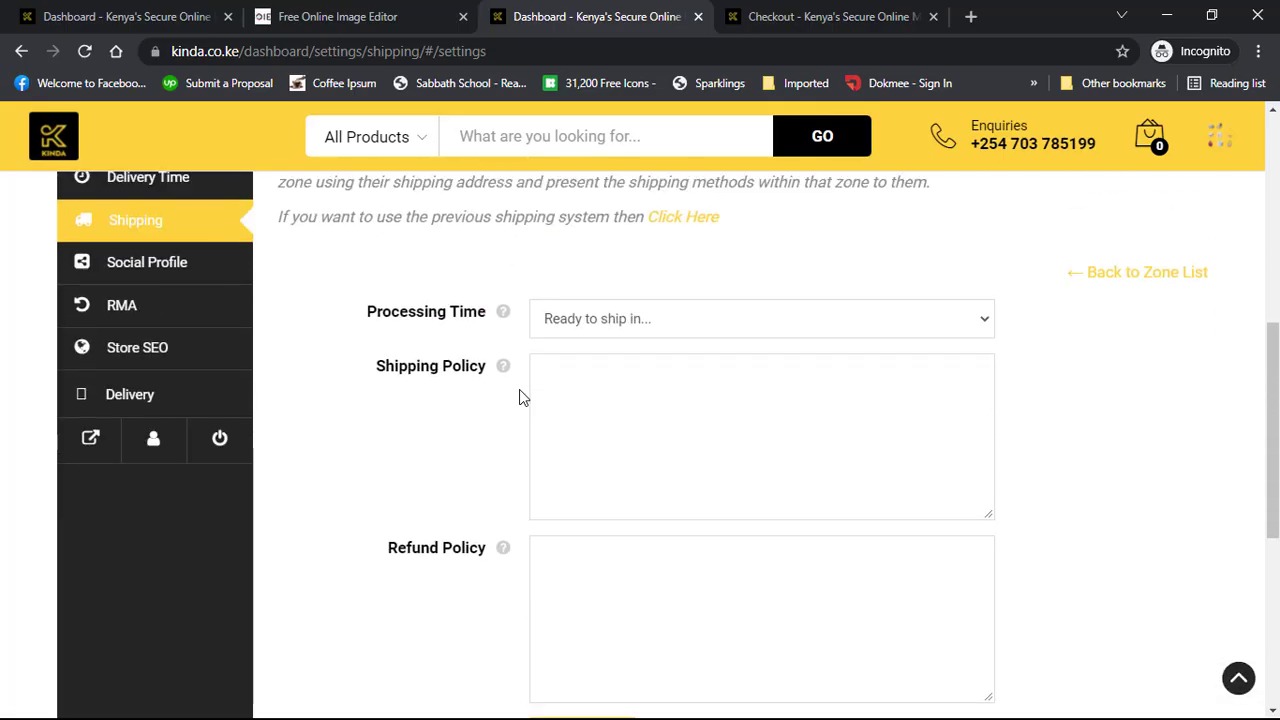
scroll(909, 116, up, 1)
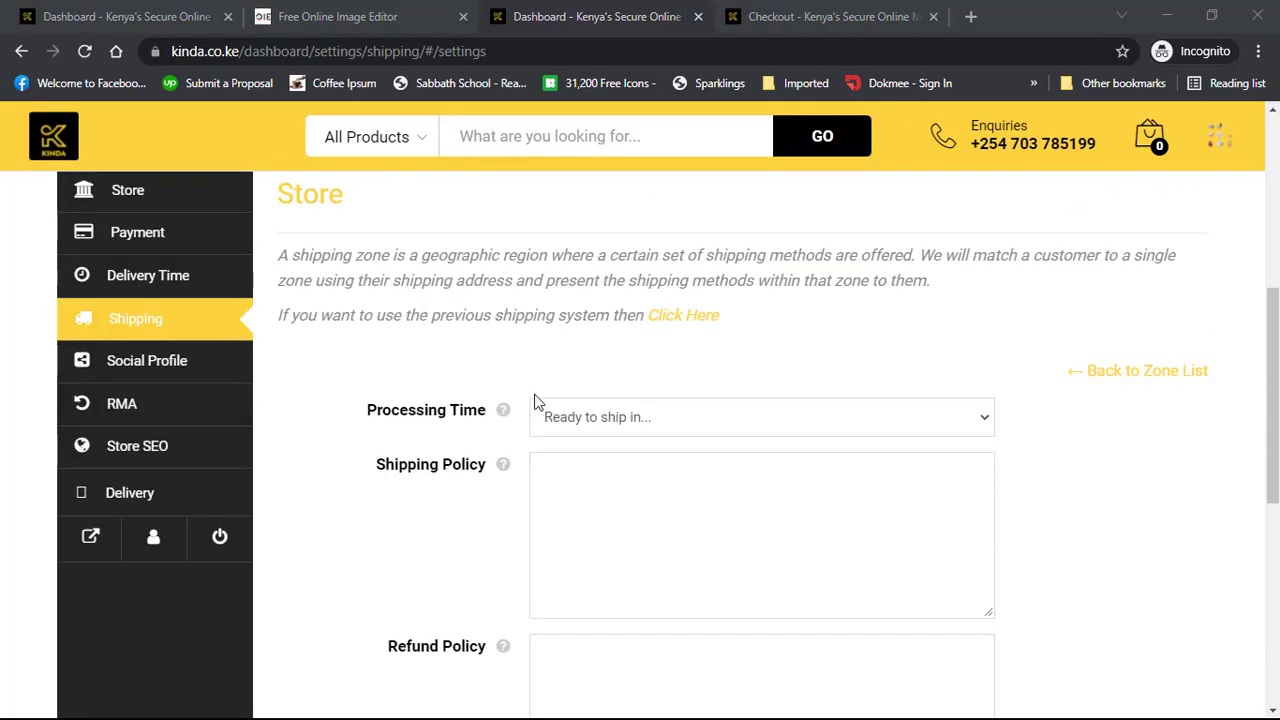
scroll(500, 410, down, 1)
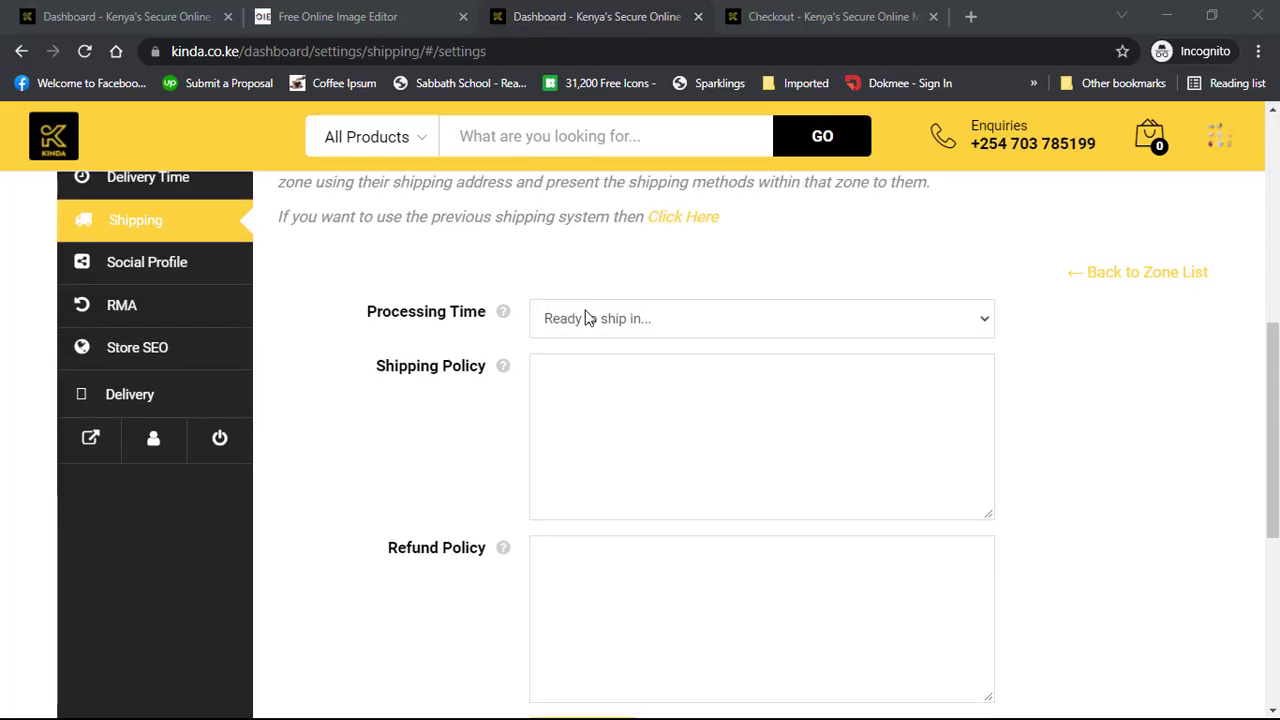
click(588, 318)
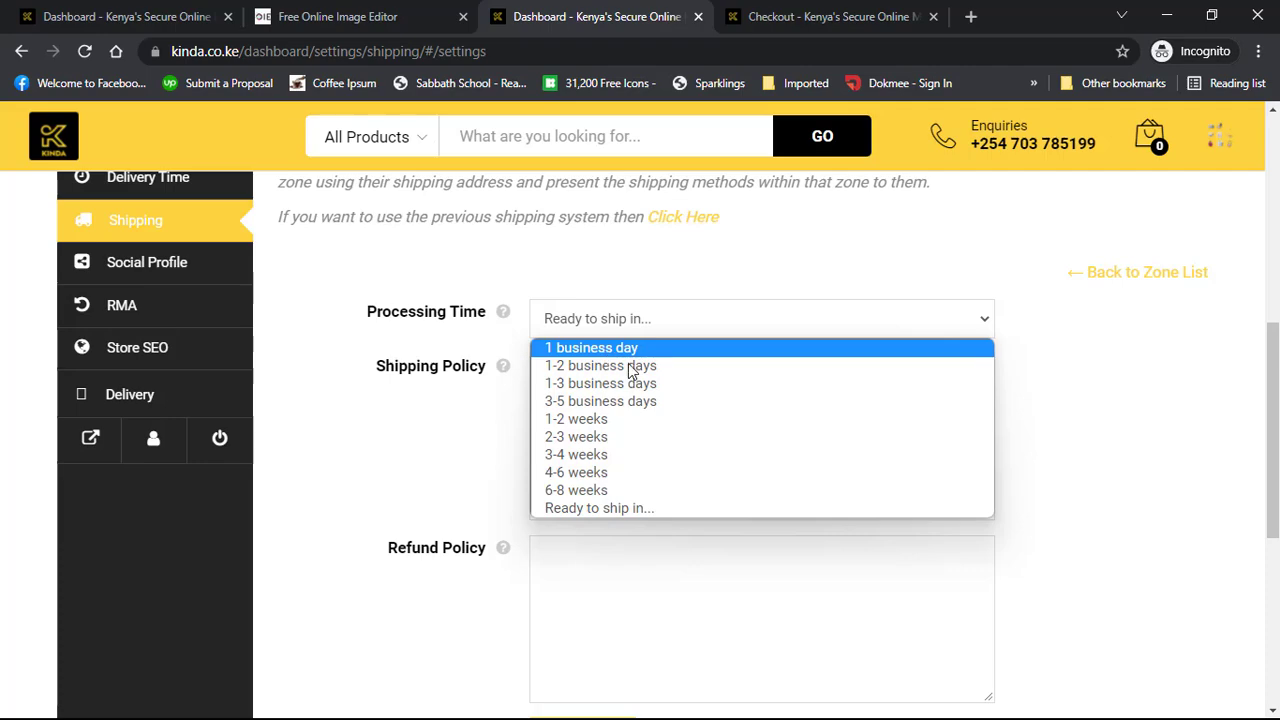
mouse_move(504, 370)
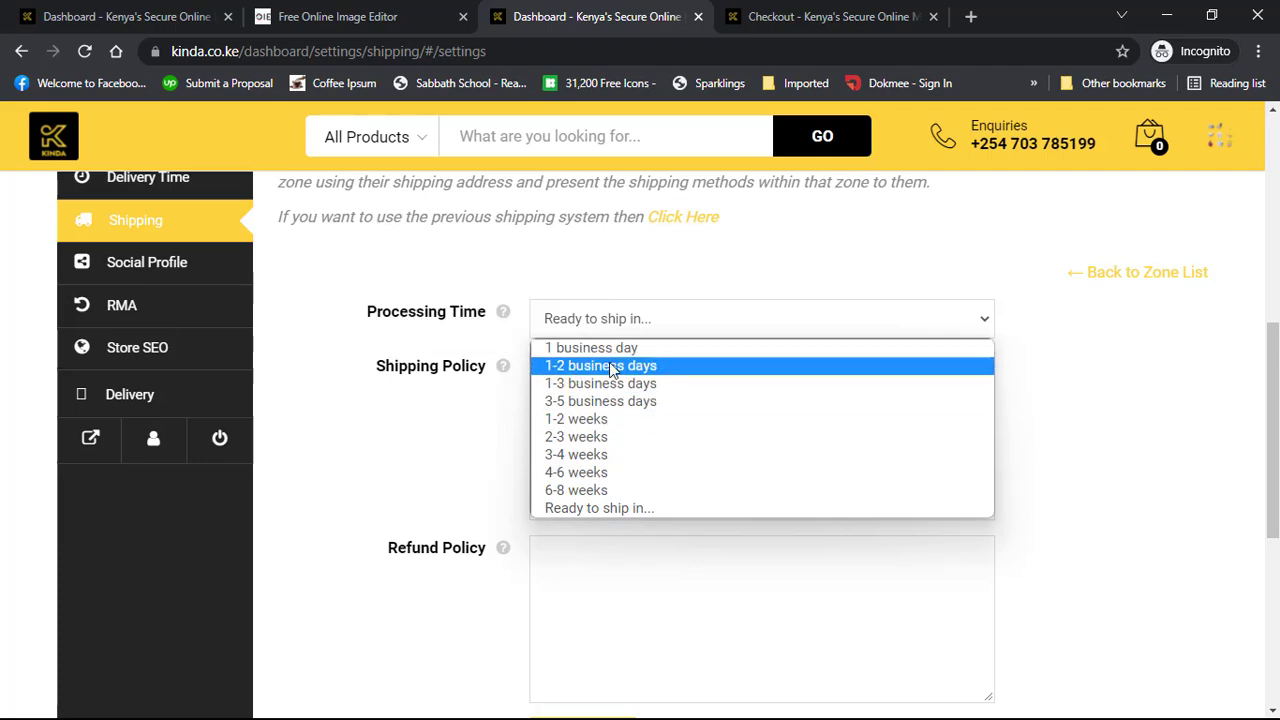
click(709, 512)
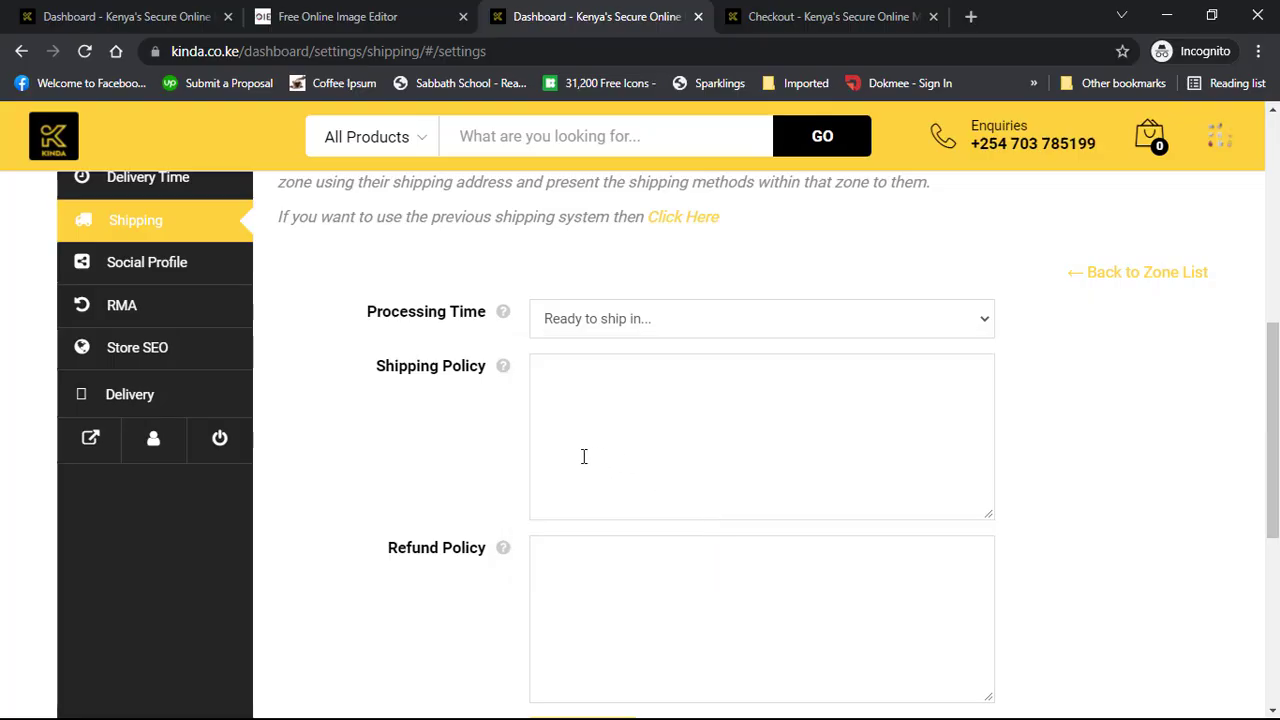
Click into the Shipping Policy field, then go back to the shipping zone list.
scroll(426, 478, down, 4)
scroll(426, 478, up, 3)
click(666, 303)
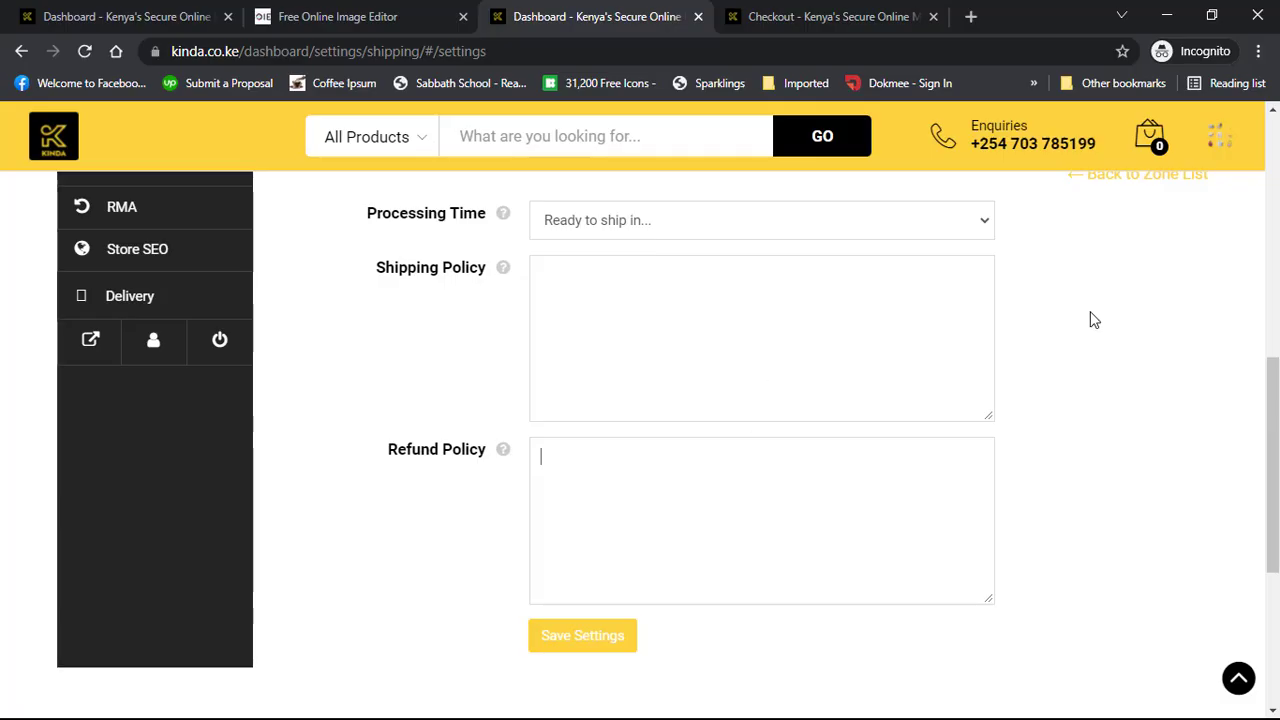
scroll(1089, 317, up, 2)
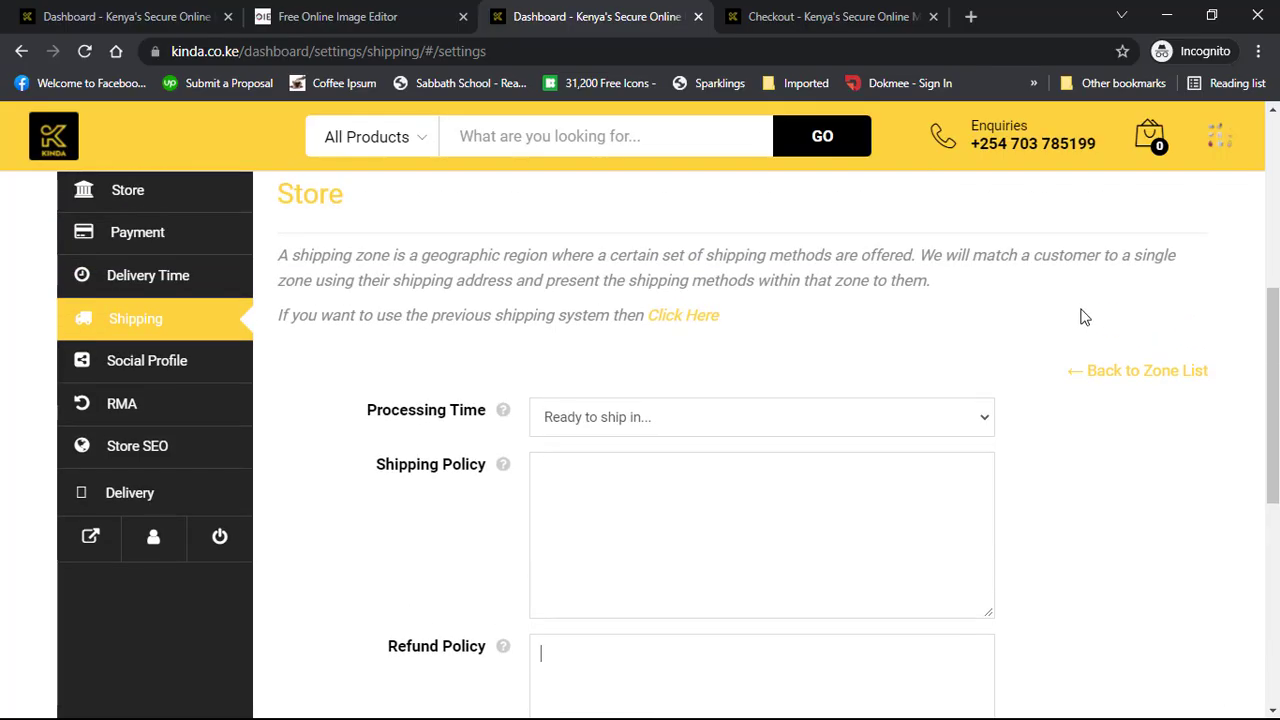
click(1150, 372)
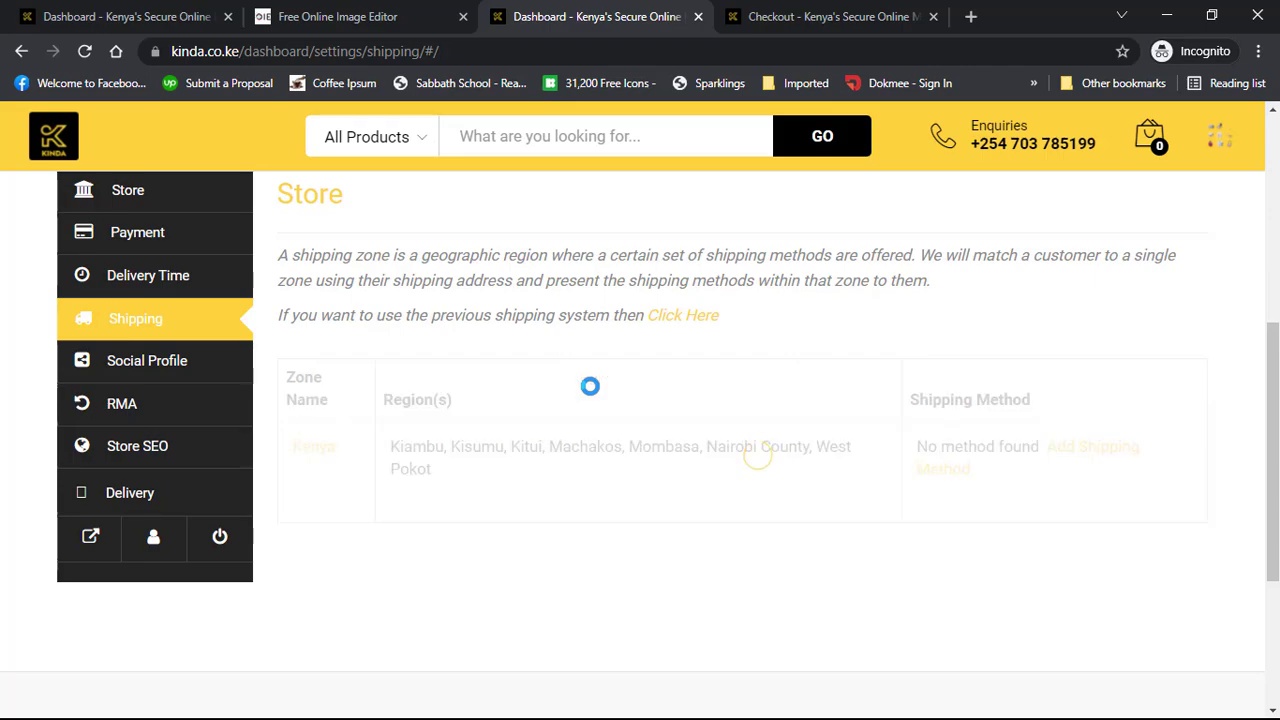
Highlight the Kenya zone's regions, Kiambu to West Pokot, in the zone list.
mouse_move(411, 422)
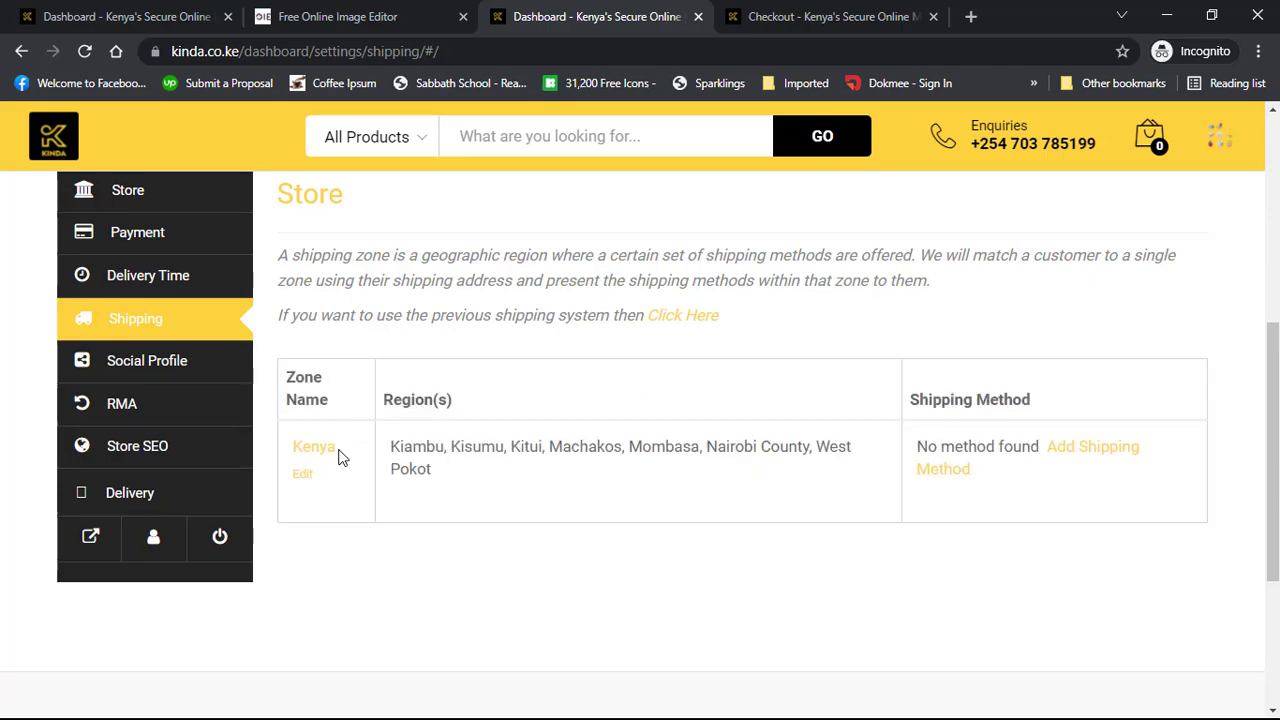
drag(432, 470, 394, 452)
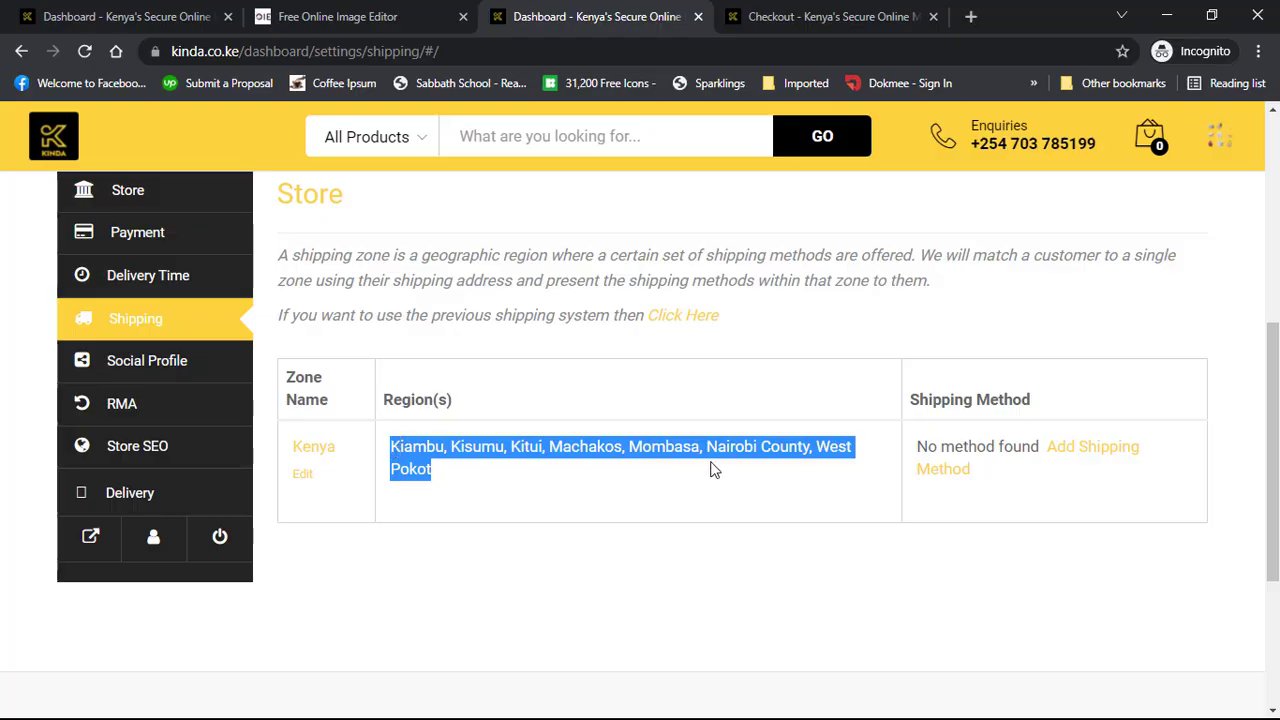
Open the Kenya zone and limit it to ZIP/postcodes 00100, 00800.
click(1073, 453)
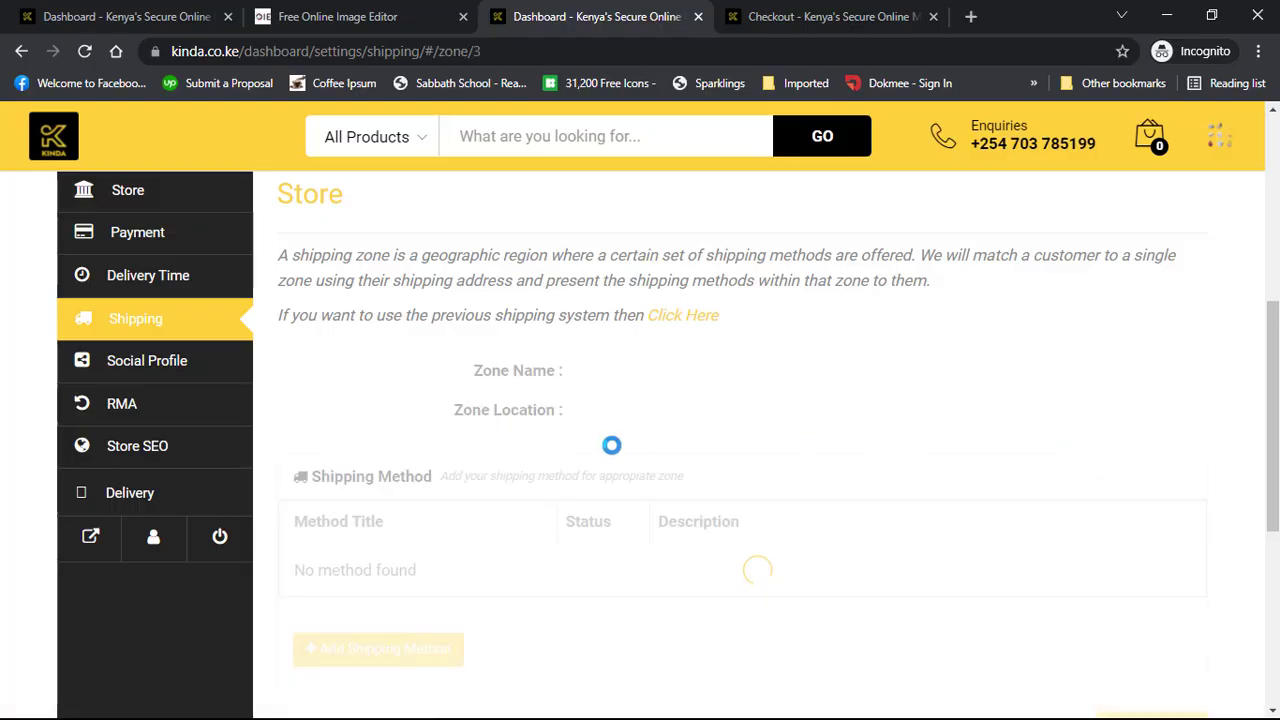
scroll(611, 445, down, 1)
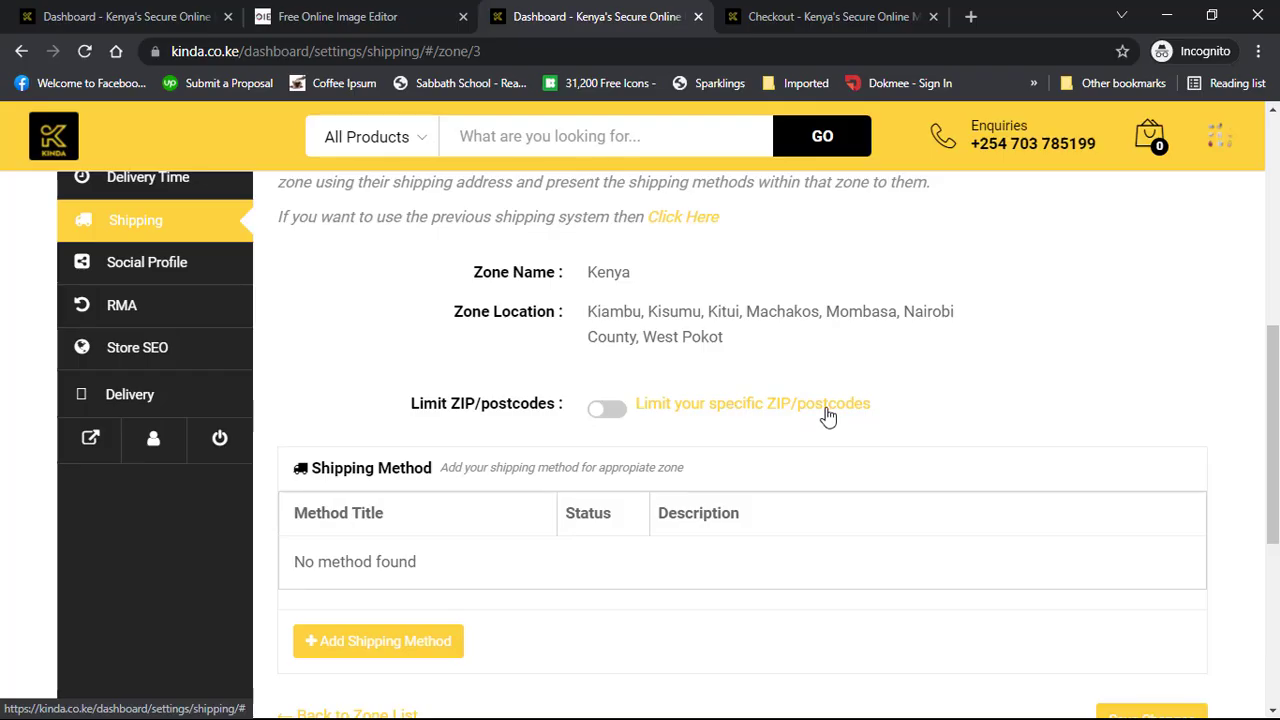
click(617, 410)
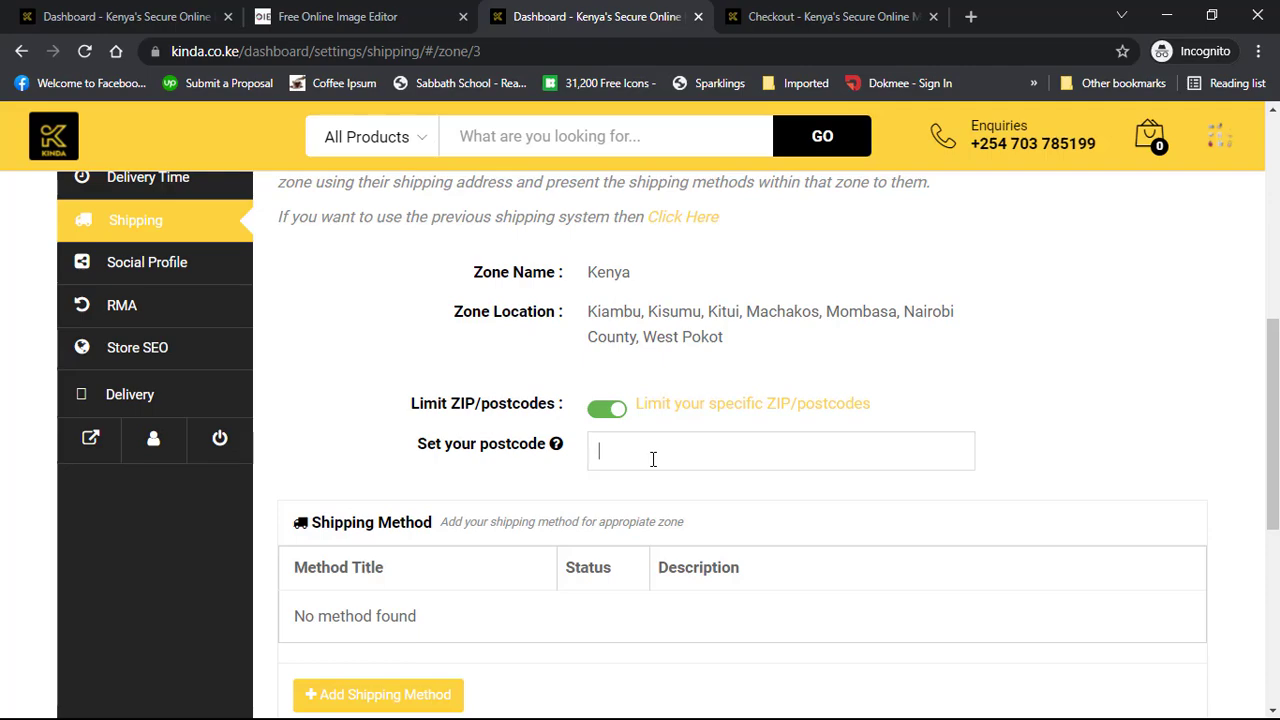
text(00100, 00800)
scroll(823, 400, down, 1)
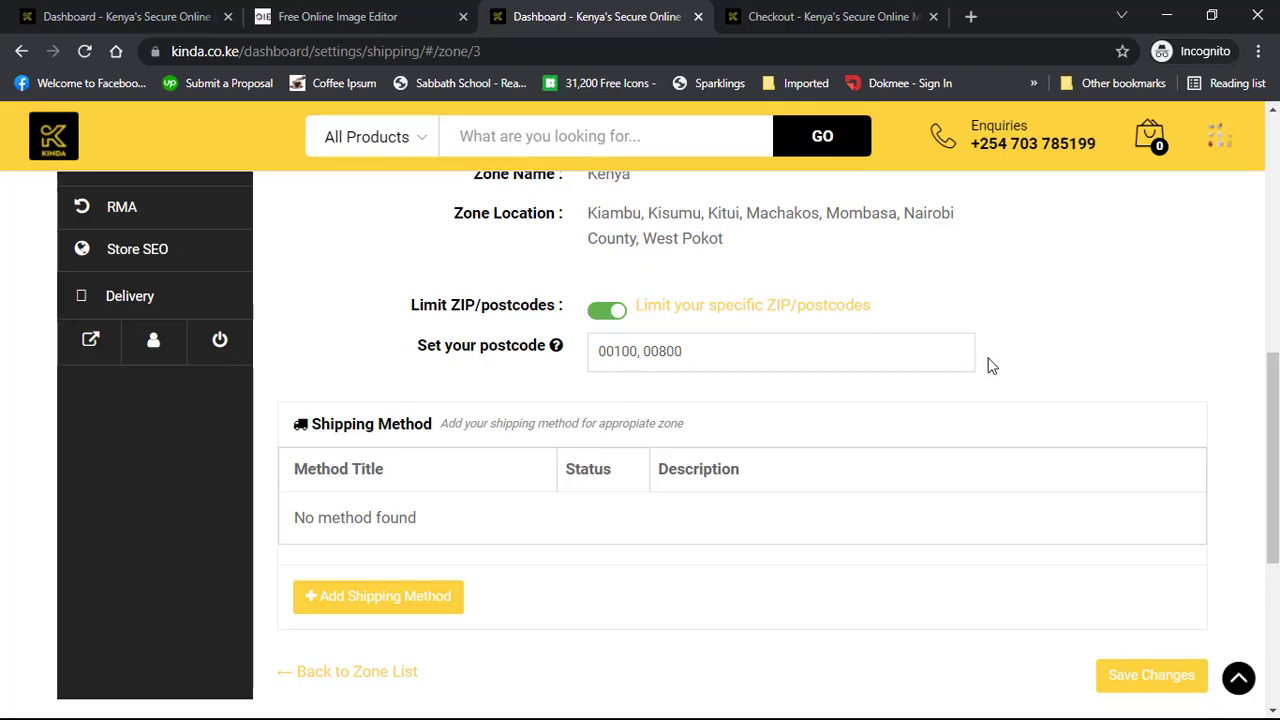
drag(754, 362, 599, 363)
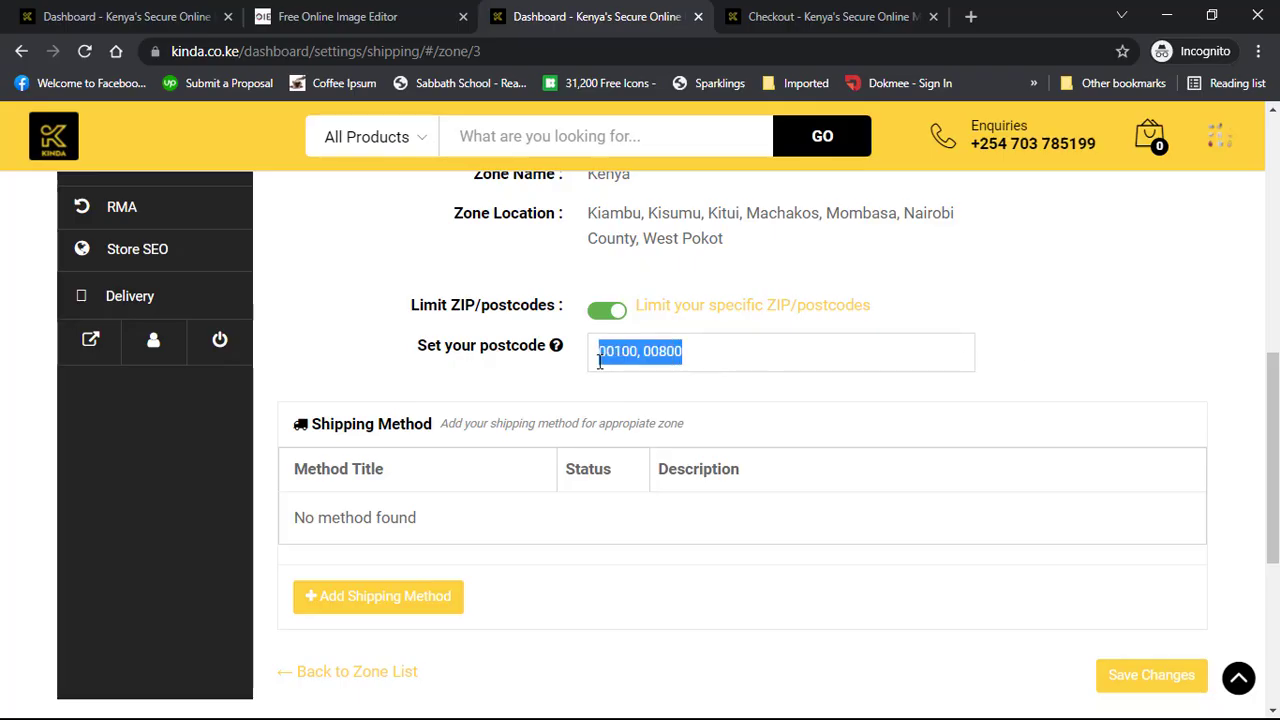
click(729, 350)
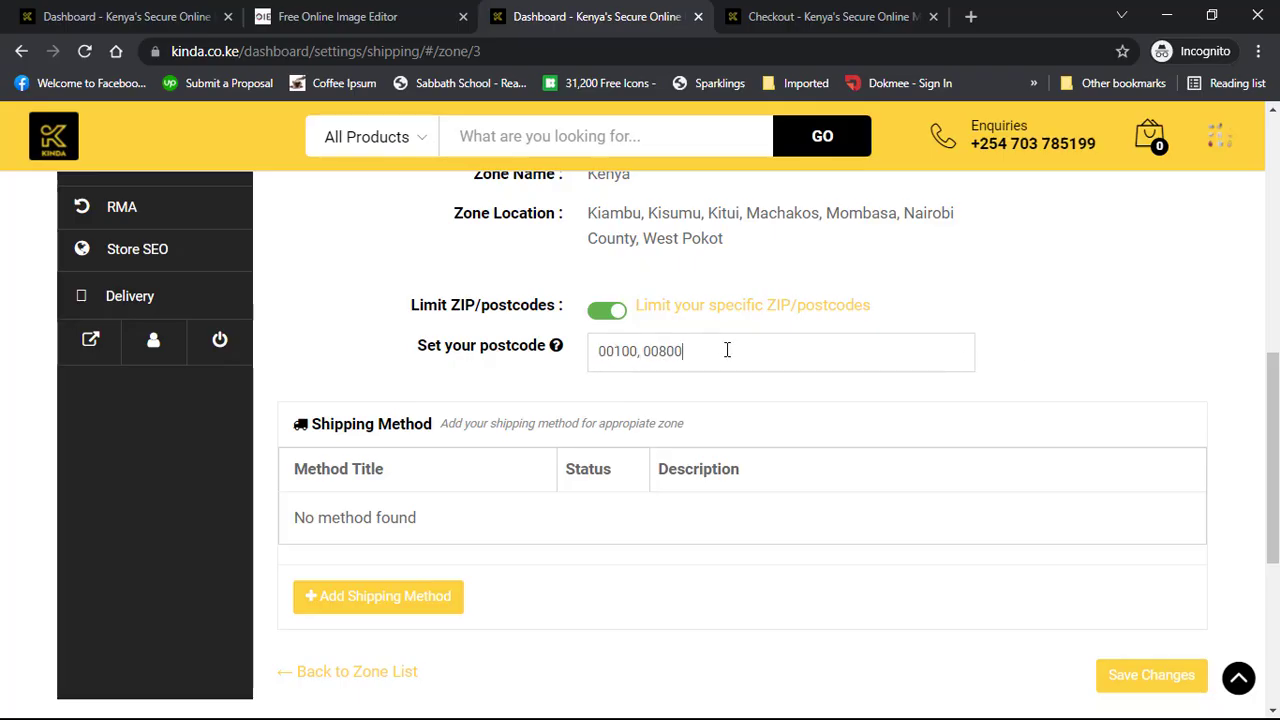
drag(729, 350, 595, 350)
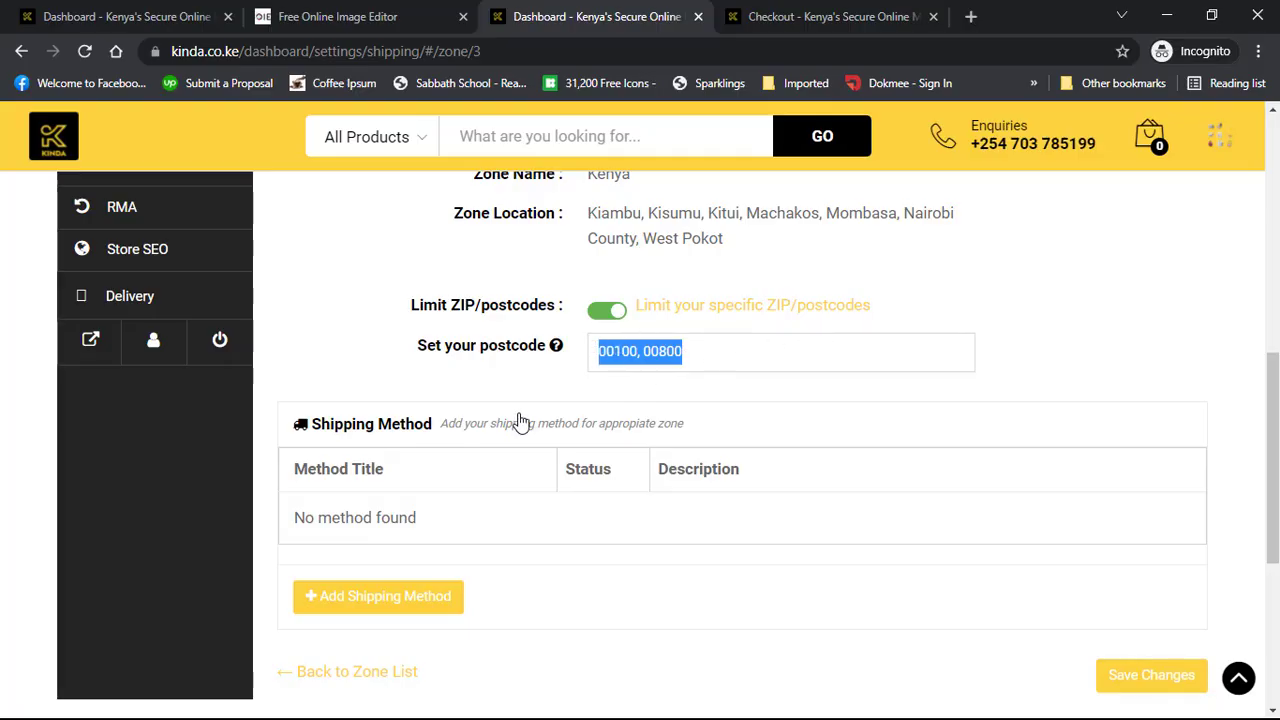
scroll(520, 422, down, 1)
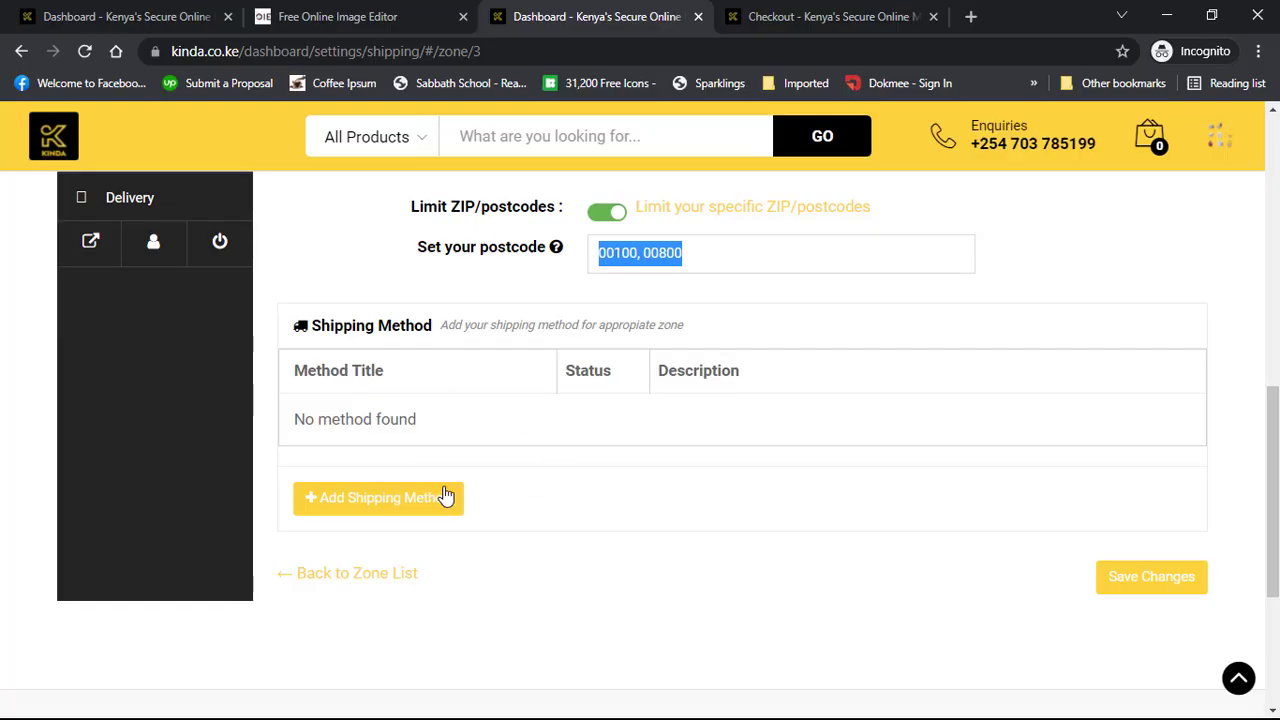
Add Local Pickup as a shipping method for the Kenya zone.
click(407, 505)
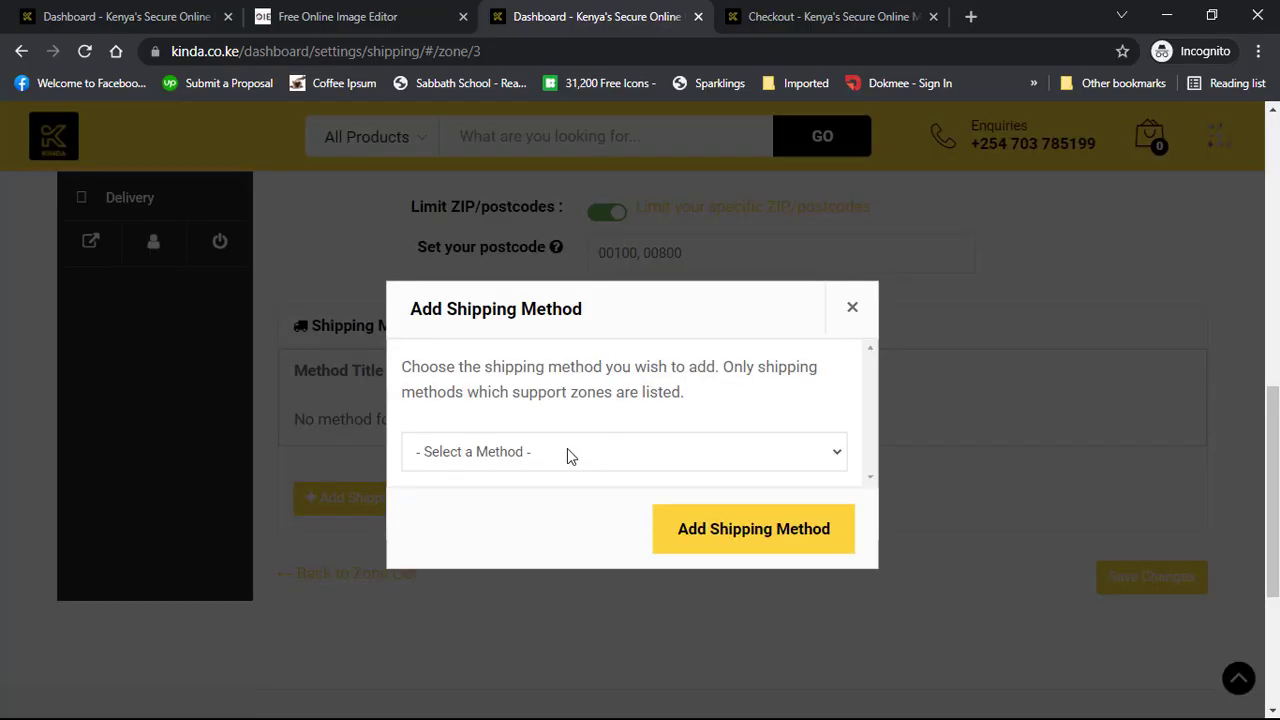
click(566, 451)
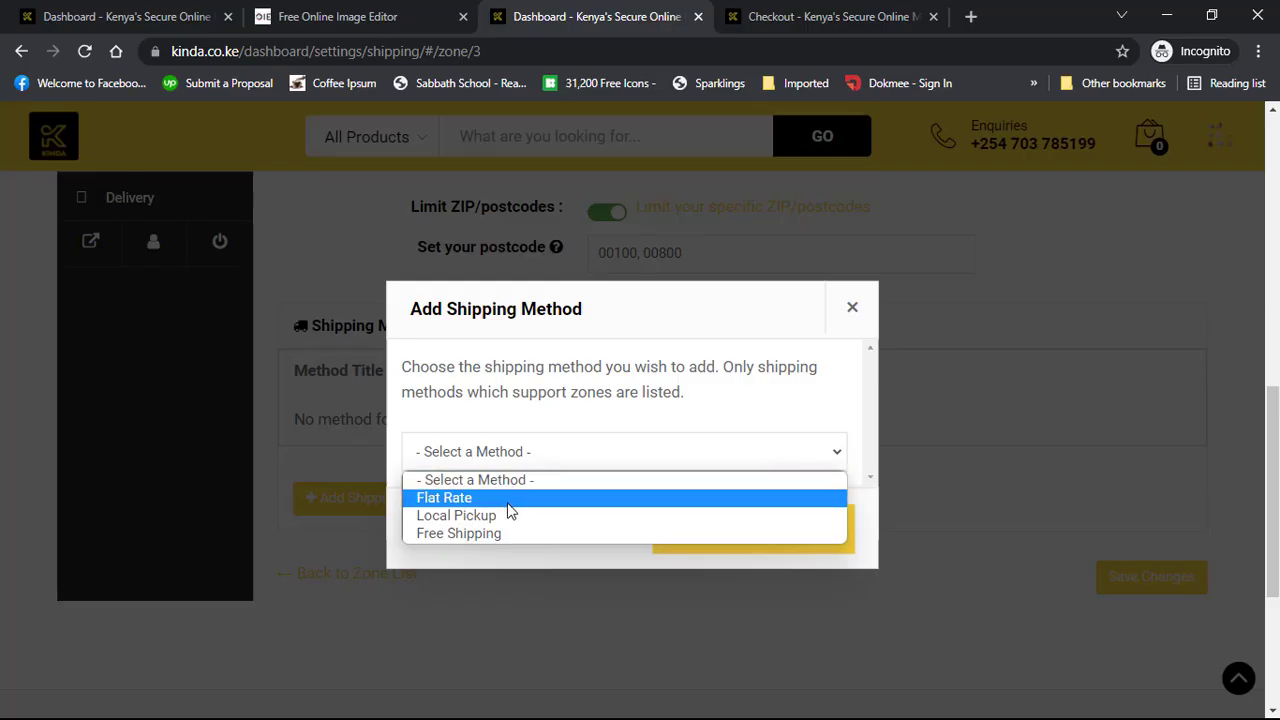
click(520, 515)
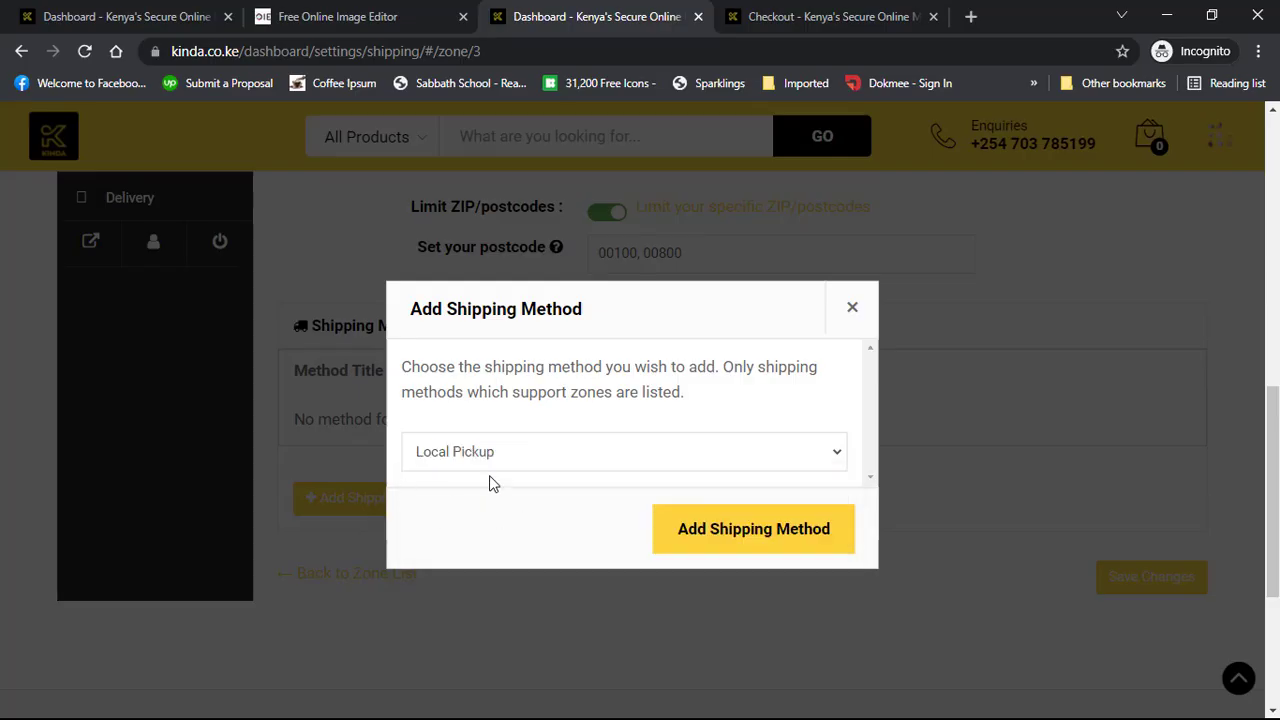
click(717, 524)
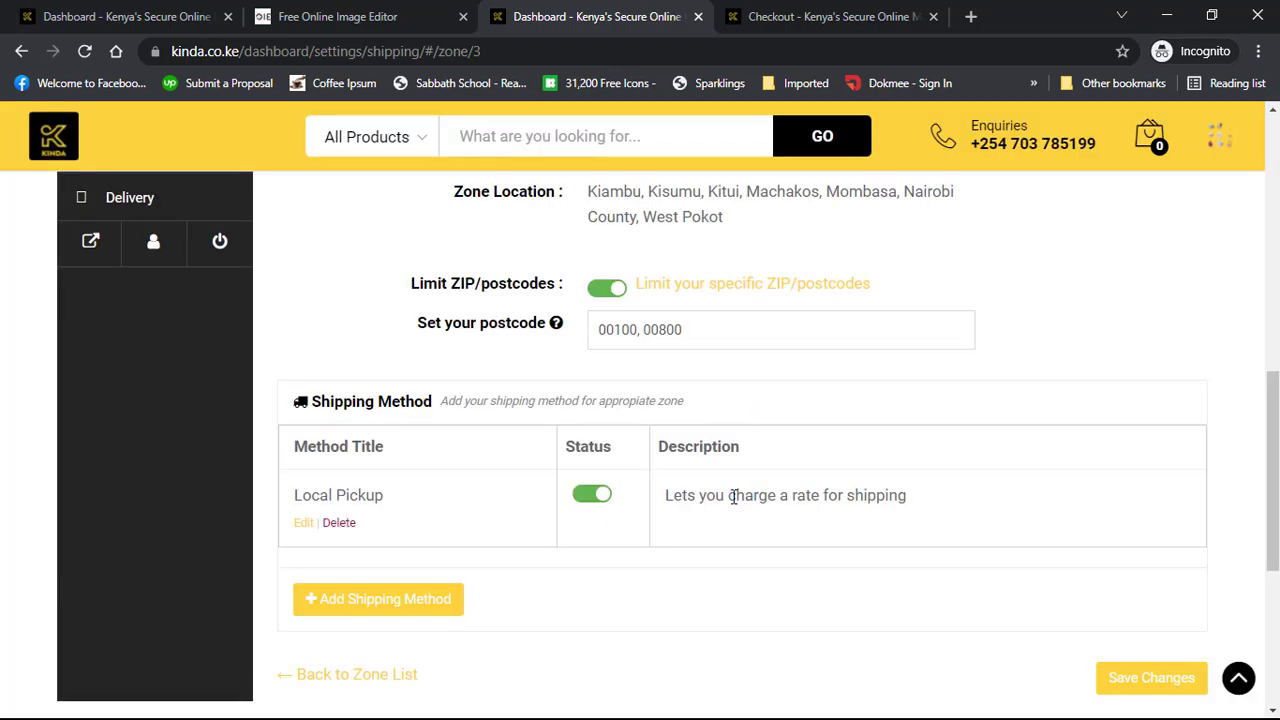
Add a Flat Rate shipping method to the Kenya zone.
click(403, 608)
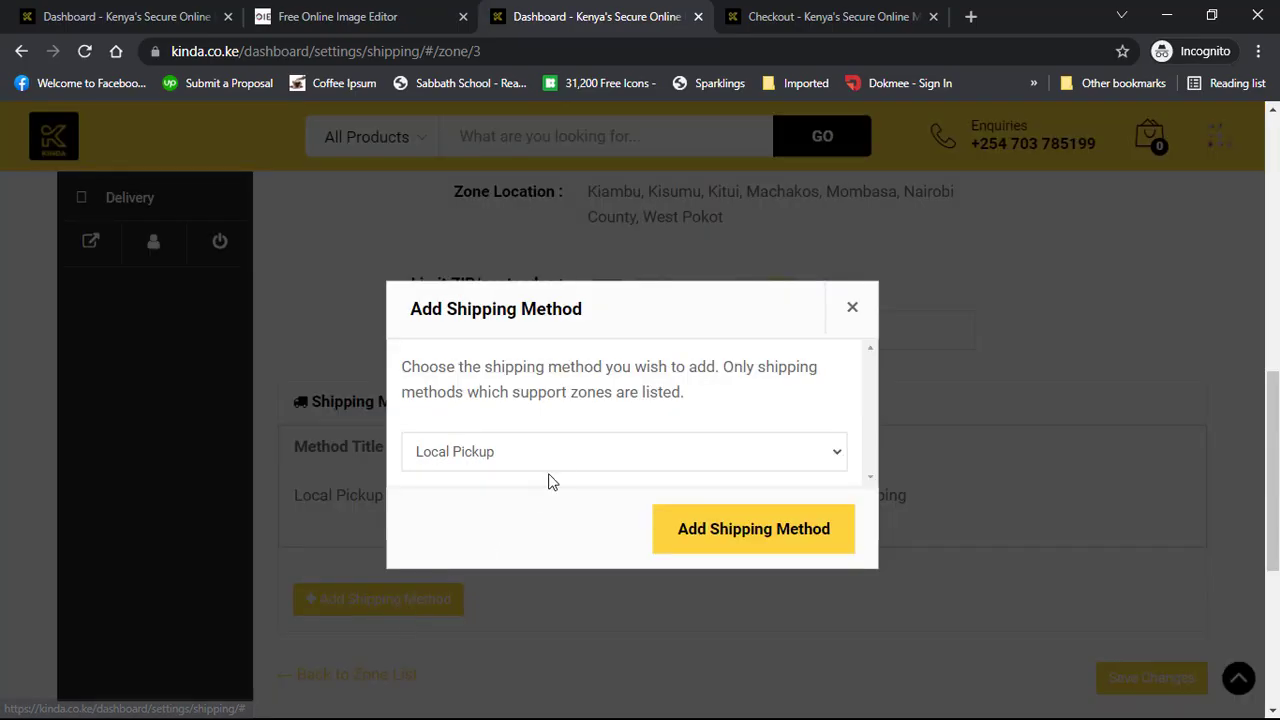
click(556, 460)
click(522, 508)
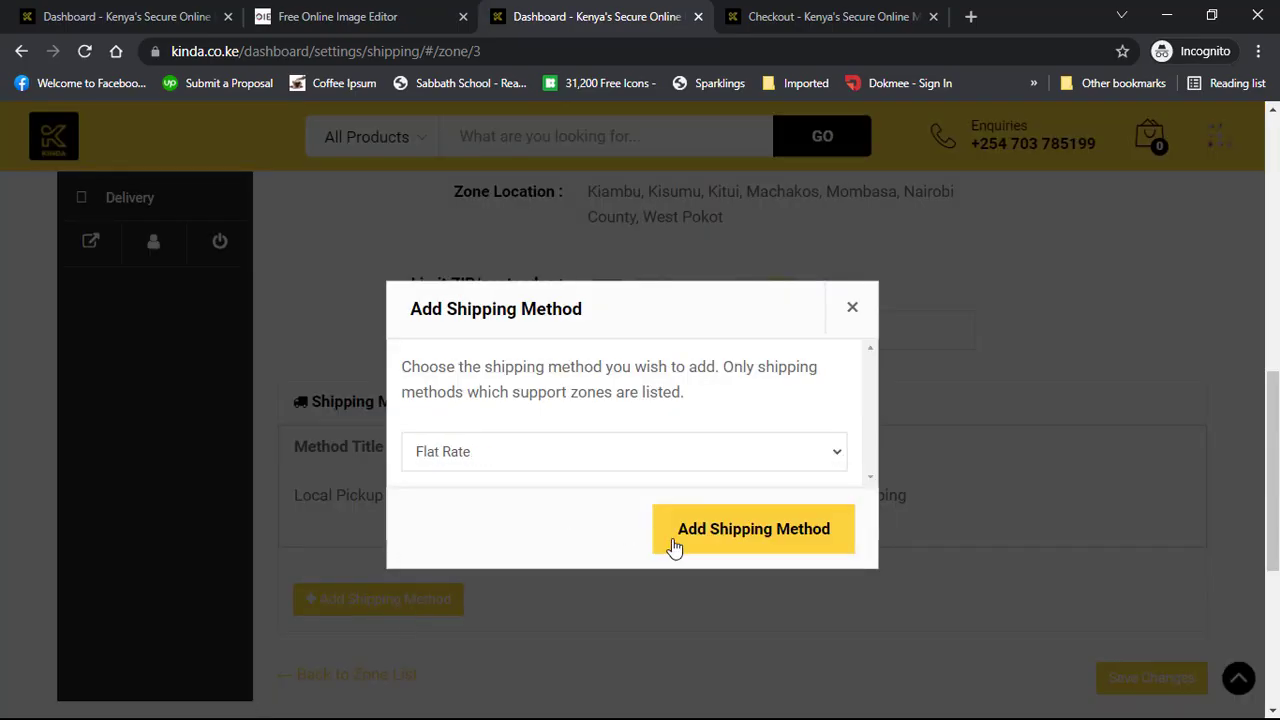
click(745, 524)
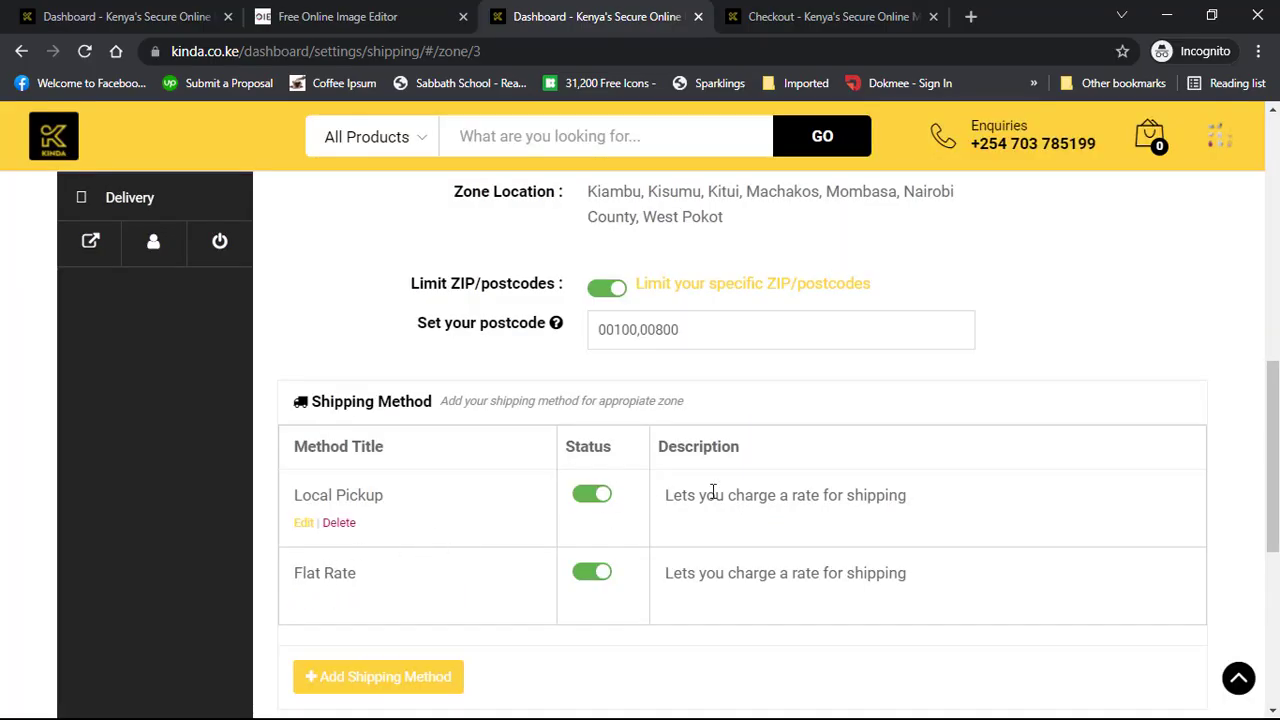
Retitle the Flat Rate method 'Shipping within CBD' and set its cost to 300.
click(303, 601)
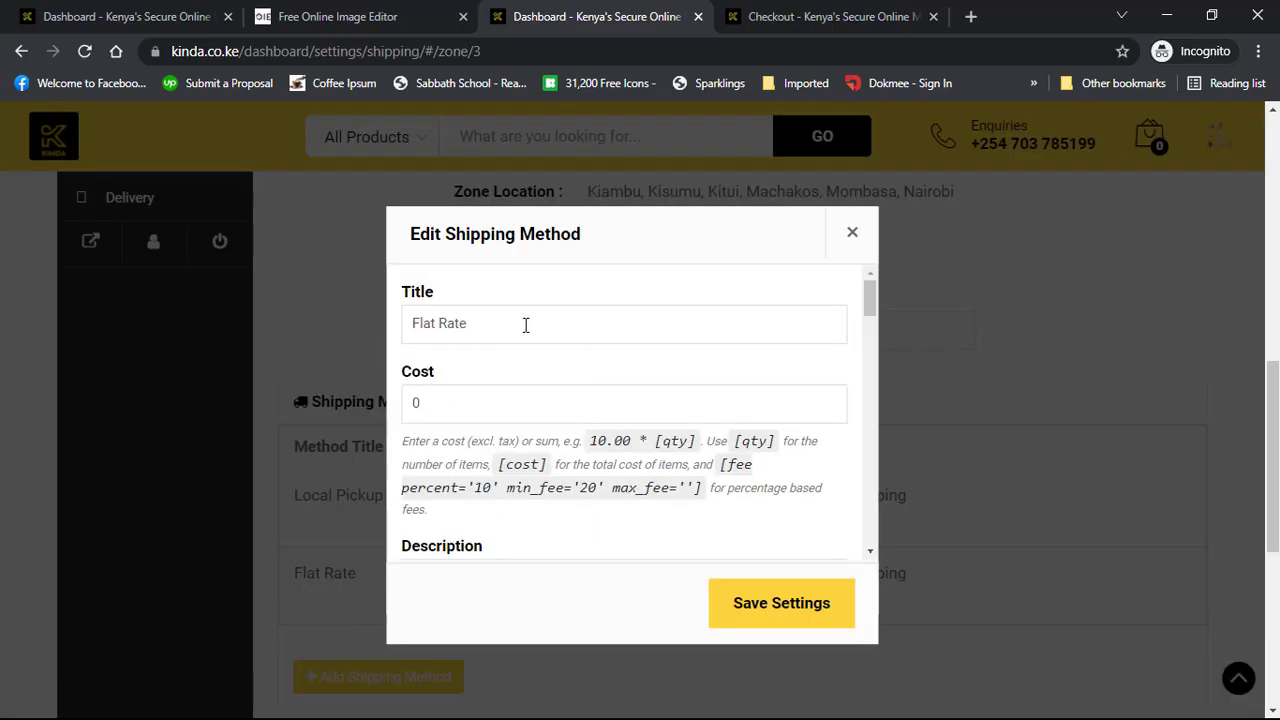
drag(526, 323, 400, 326)
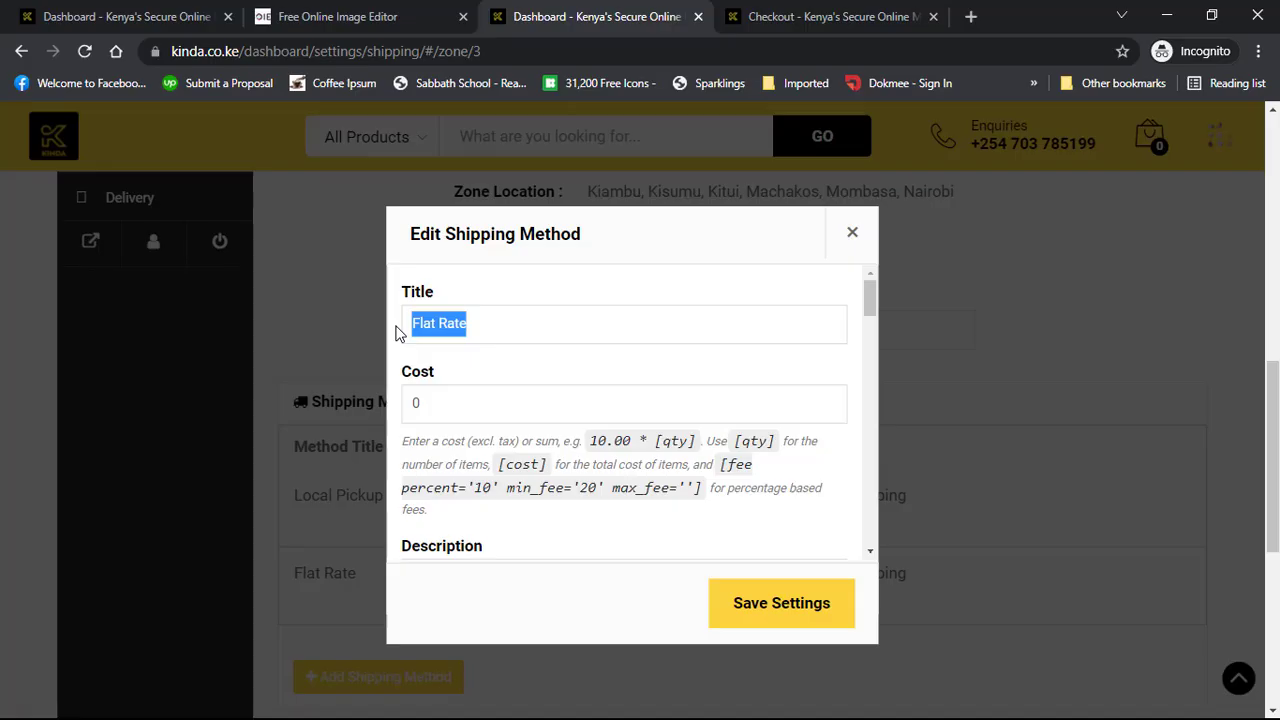
text(Large Appl)
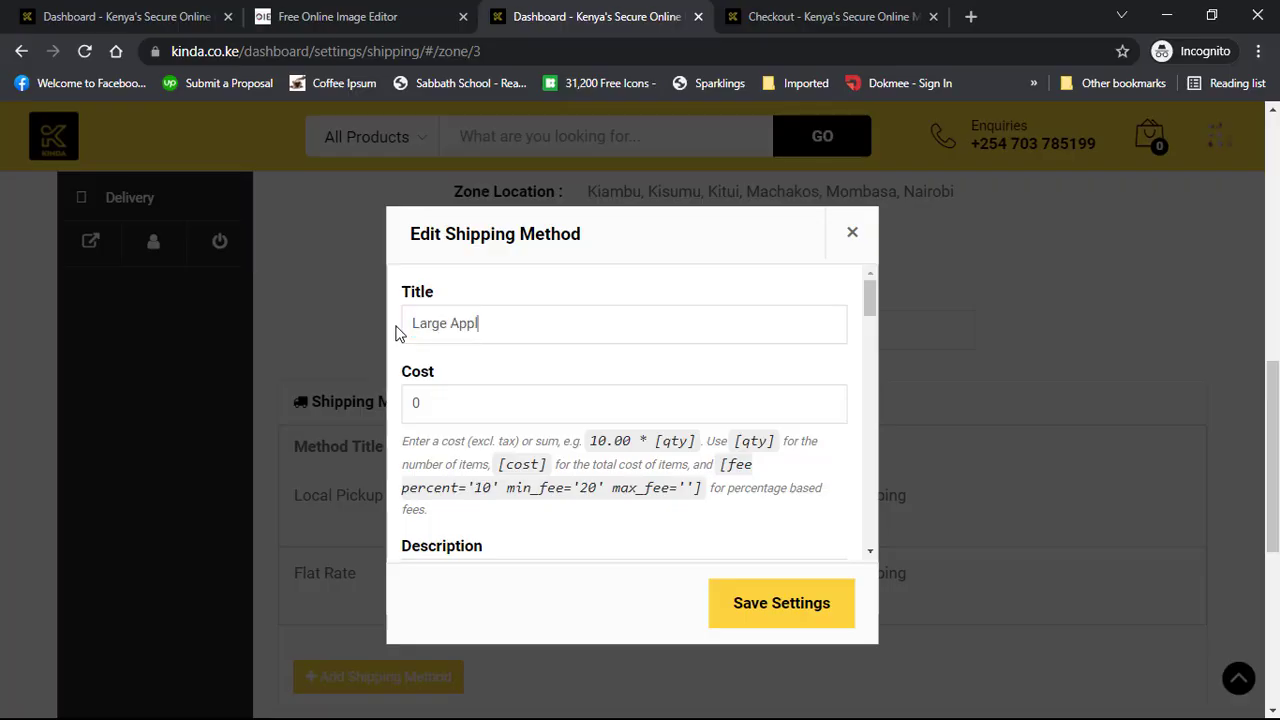
text(iances)
key(BackSpace)
key(BackSpace)
key(BackSpace)
key(BackSpace)
key(BackSpace)
key(BackSpace)
key(BackSpace)
key(BackSpace)
key(BackSpace)
key(BackSpace)
key(BackSpace)
key(BackSpace)
key(BackSpace)
key(BackSpace)
key(BackSpace)
key(BackSpace)
key(BackSpace)
text(Shipping within CBD)
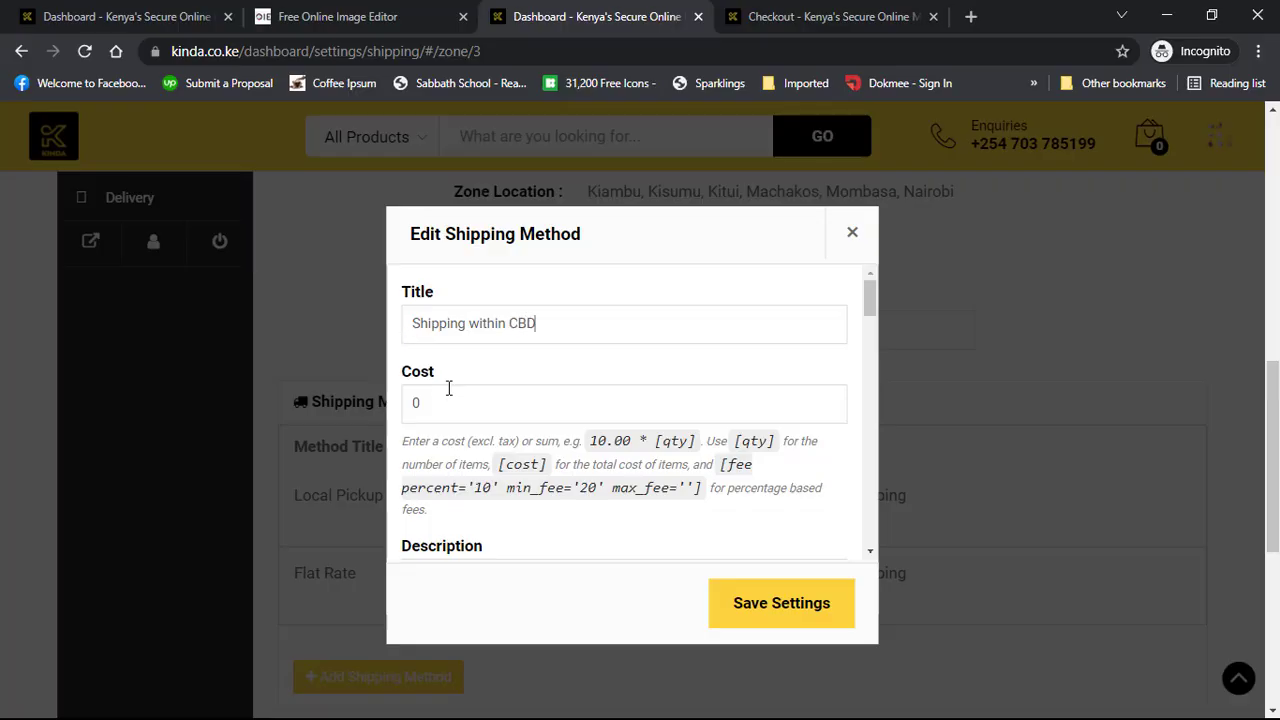
key(Tab)
text(2)
key(BackSpace)
text(300)
Save the Shipping within CBD settings and begin adding another shipping method.
scroll(434, 450, down, 4)
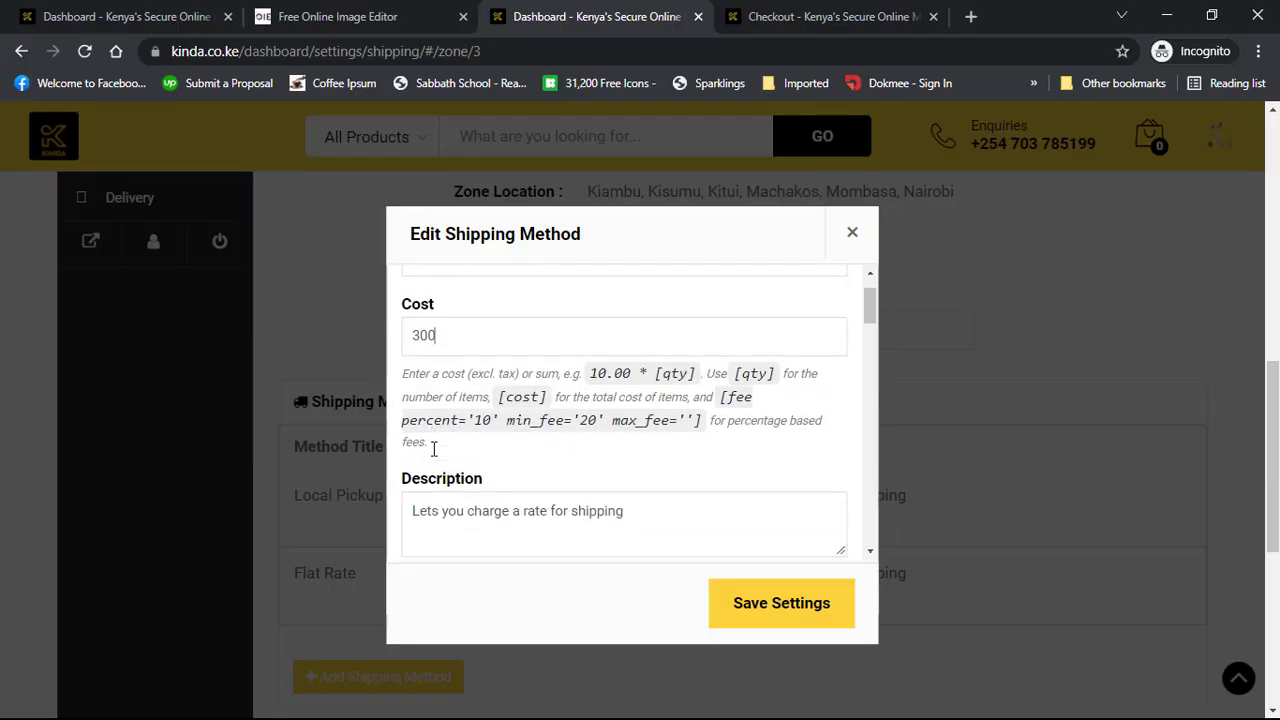
scroll(440, 462, up, 1)
scroll(440, 462, up, 2)
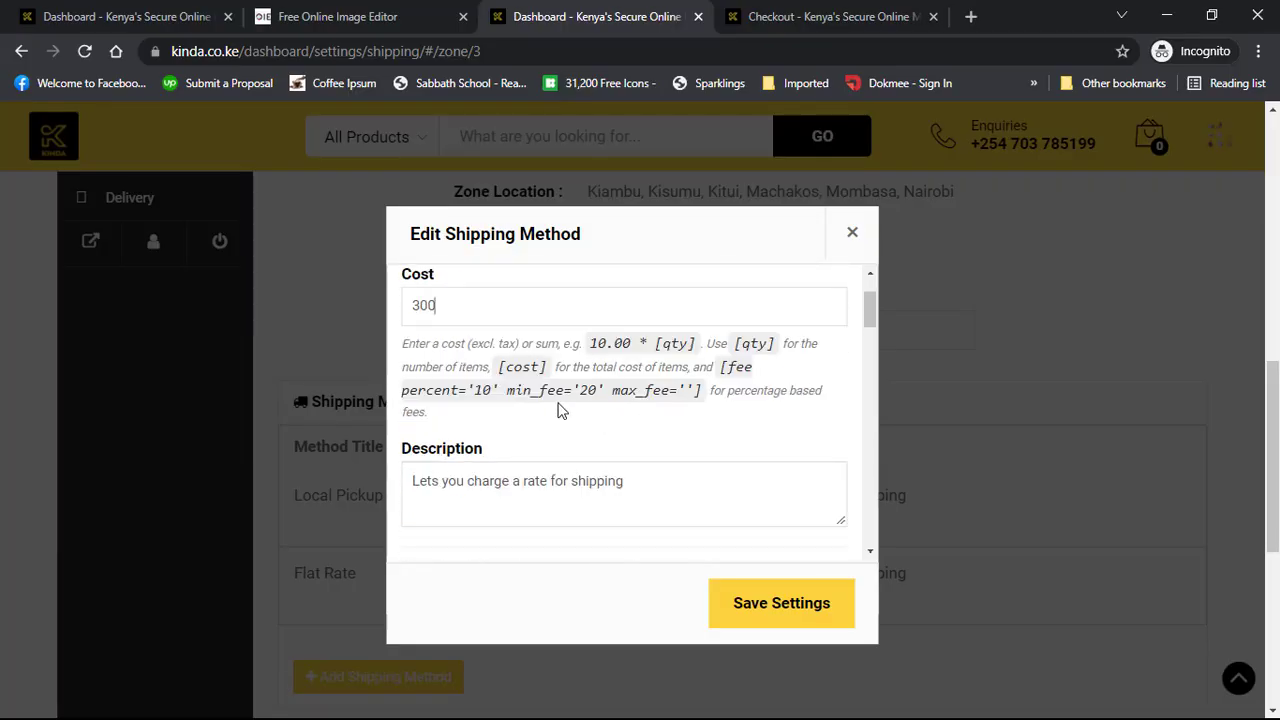
drag(488, 310, 390, 302)
scroll(660, 366, up, 1)
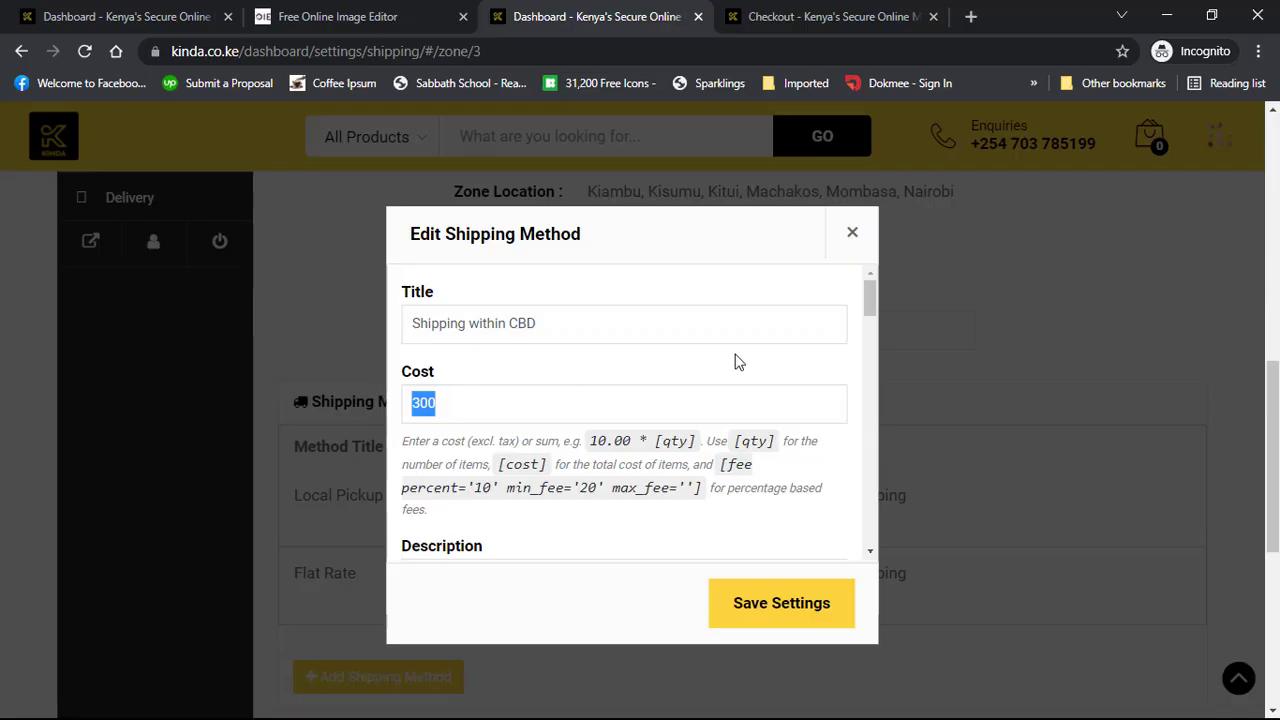
click(785, 603)
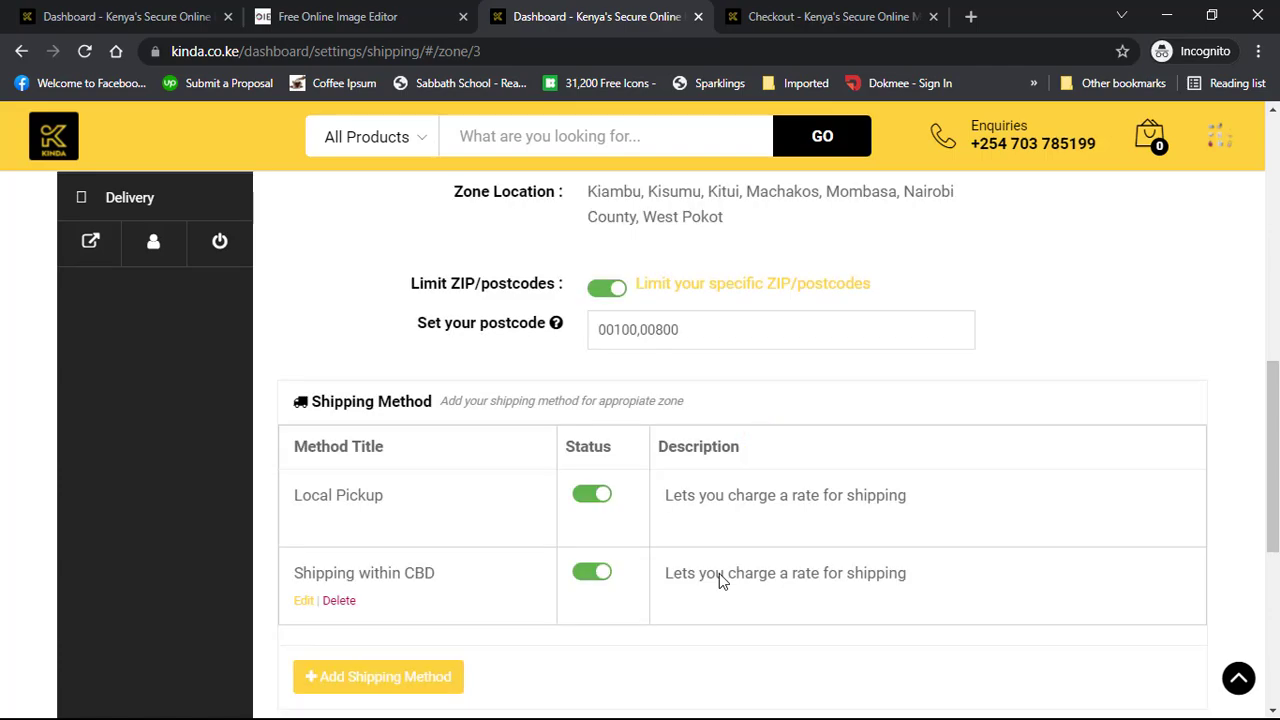
scroll(445, 588, down, 1)
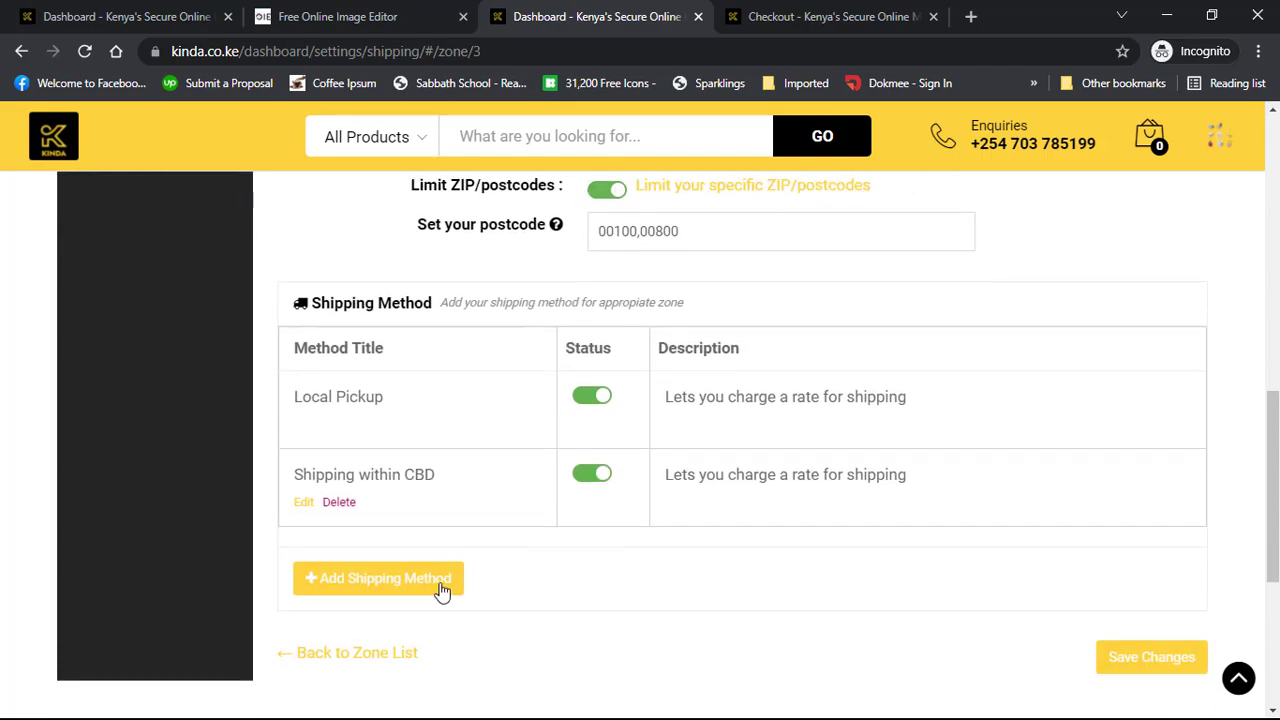
click(443, 585)
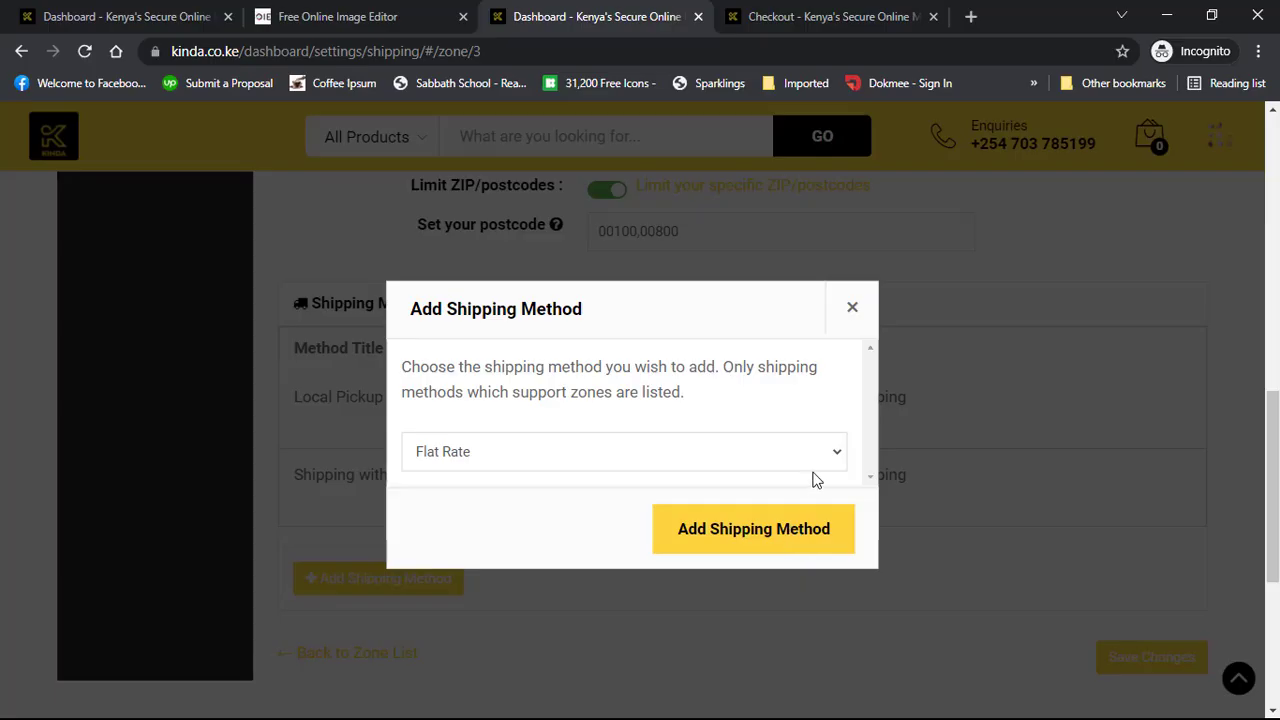
Add a third Flat Rate method and retitle it 'Shipping per product'.
click(735, 528)
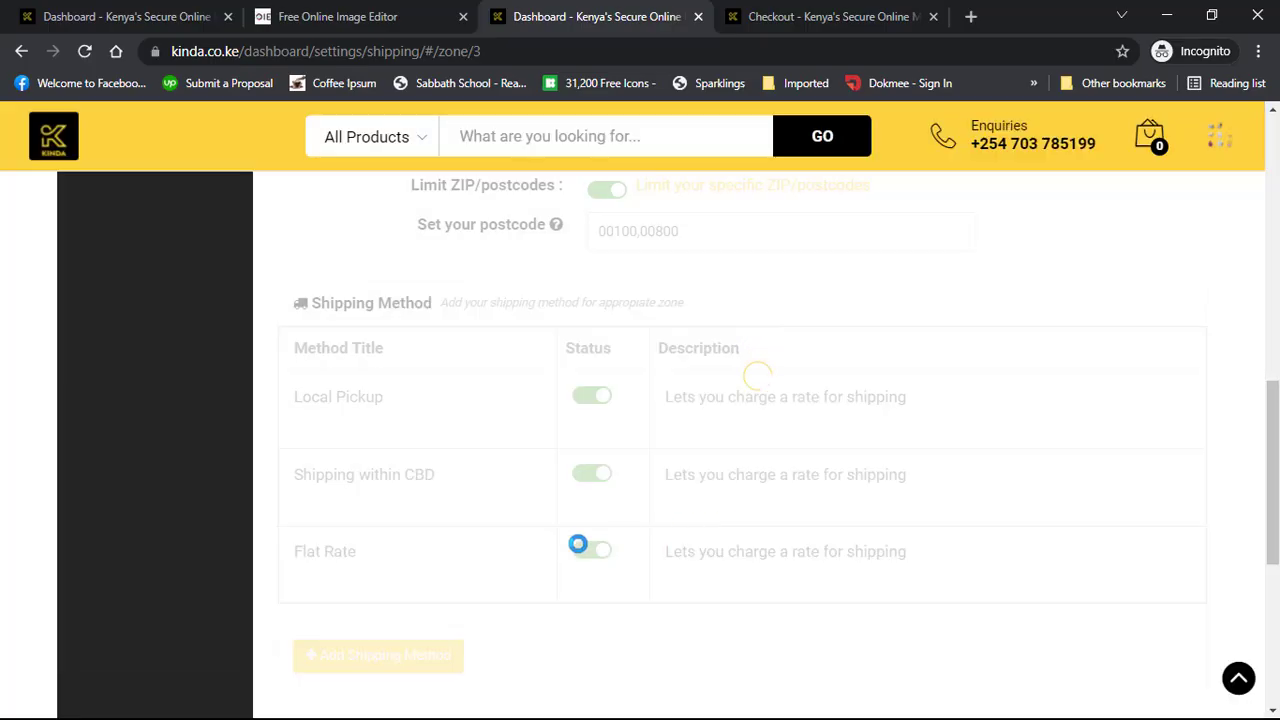
scroll(578, 545, down, 2)
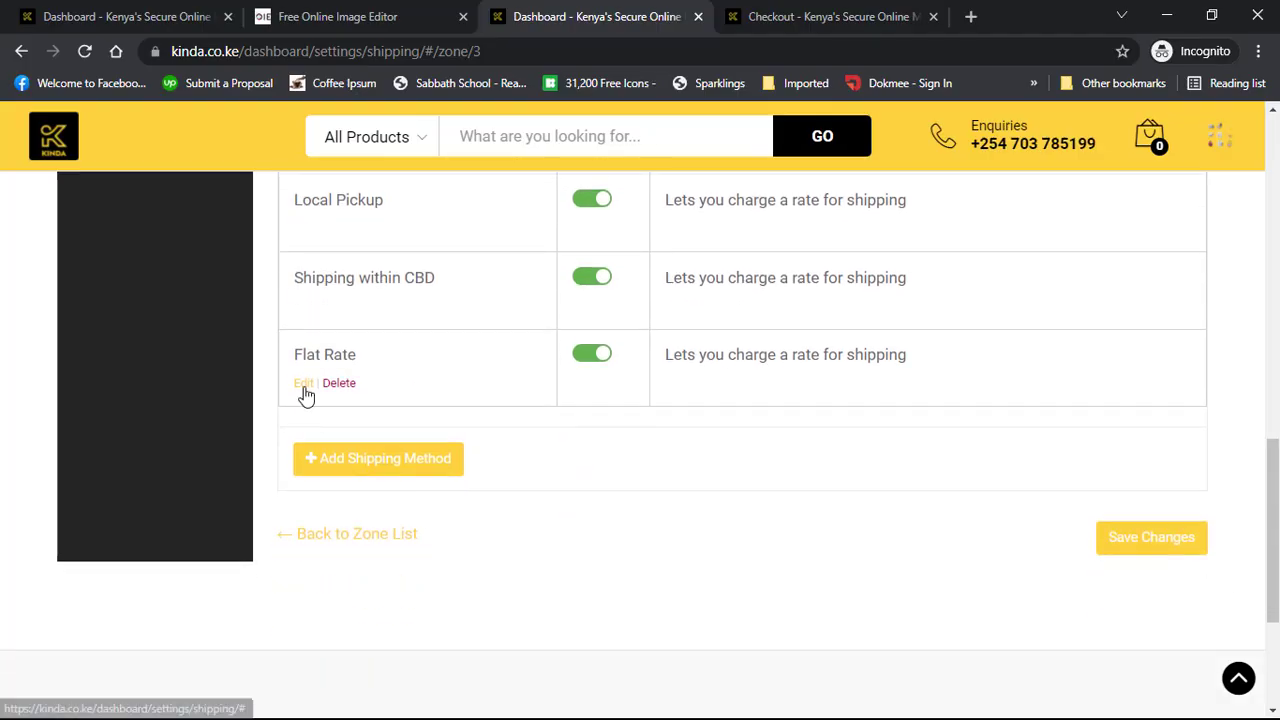
click(303, 383)
drag(509, 322, 388, 325)
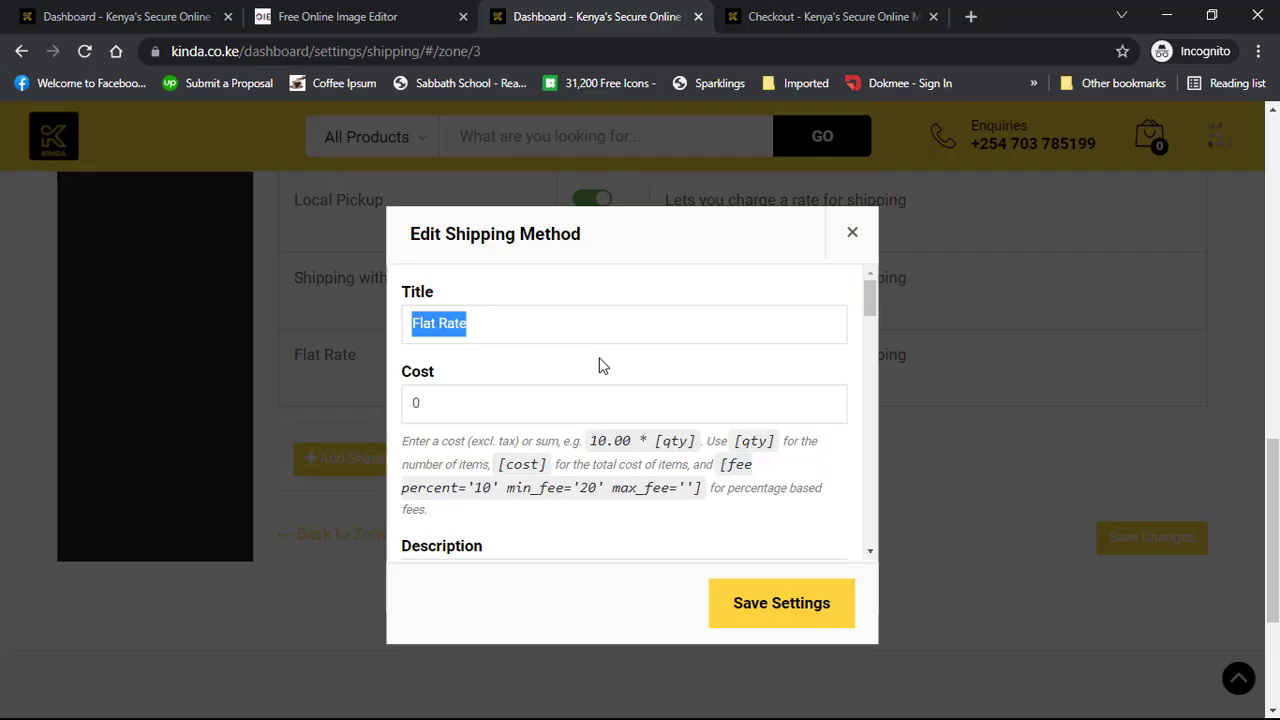
text(Shippi)
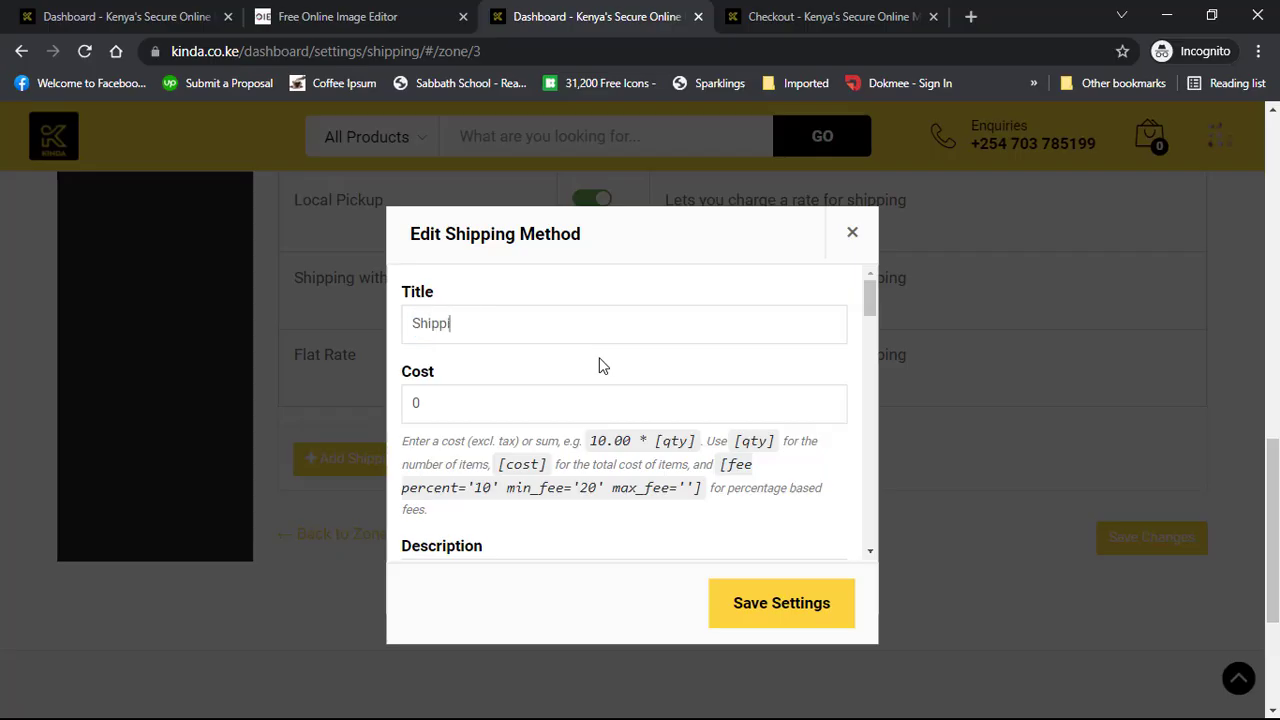
text(ng v)
key(BackSpace)
text(per product)
Set the Shipping per product cost to 200.
click(476, 410)
double_click(414, 400)
text(200)
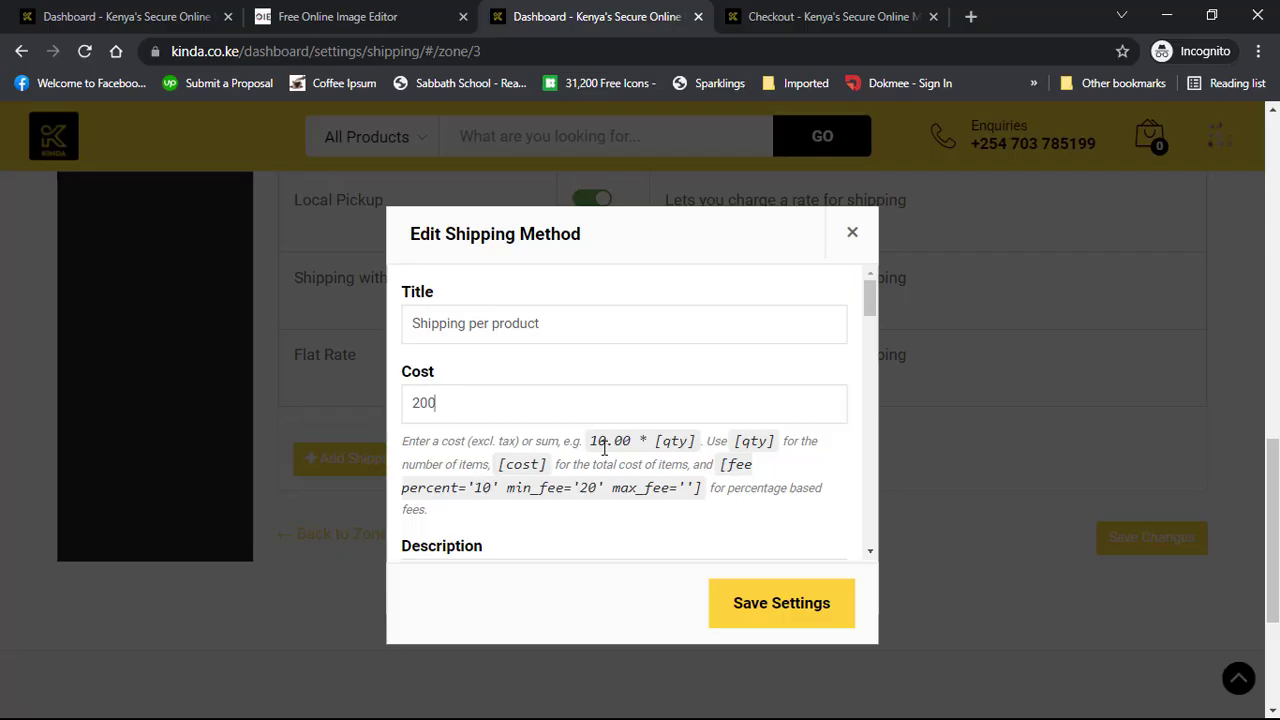
scroll(604, 450, down, 1)
scroll(566, 421, up, 1)
drag(657, 441, 696, 441)
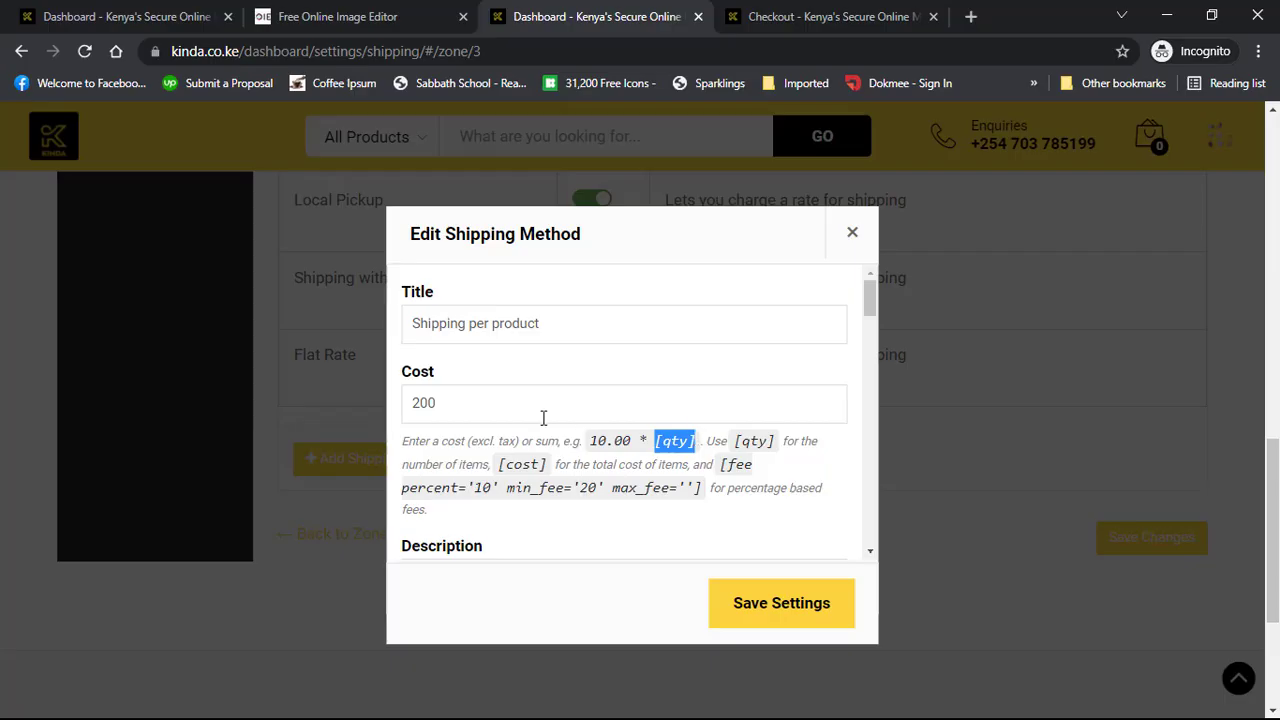
click(465, 401)
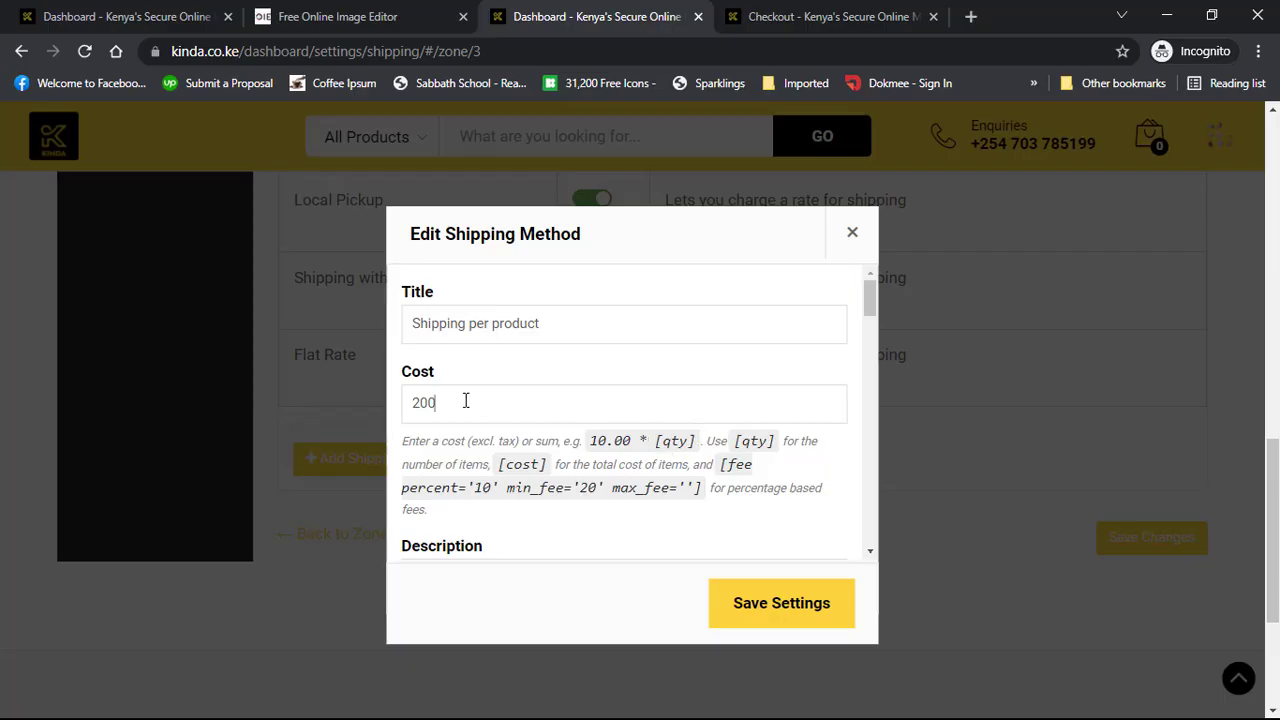
Change the Shipping per product cost formula to 10*[qty].
text(*)
text([])
text(qty)
drag(467, 403, 410, 408)
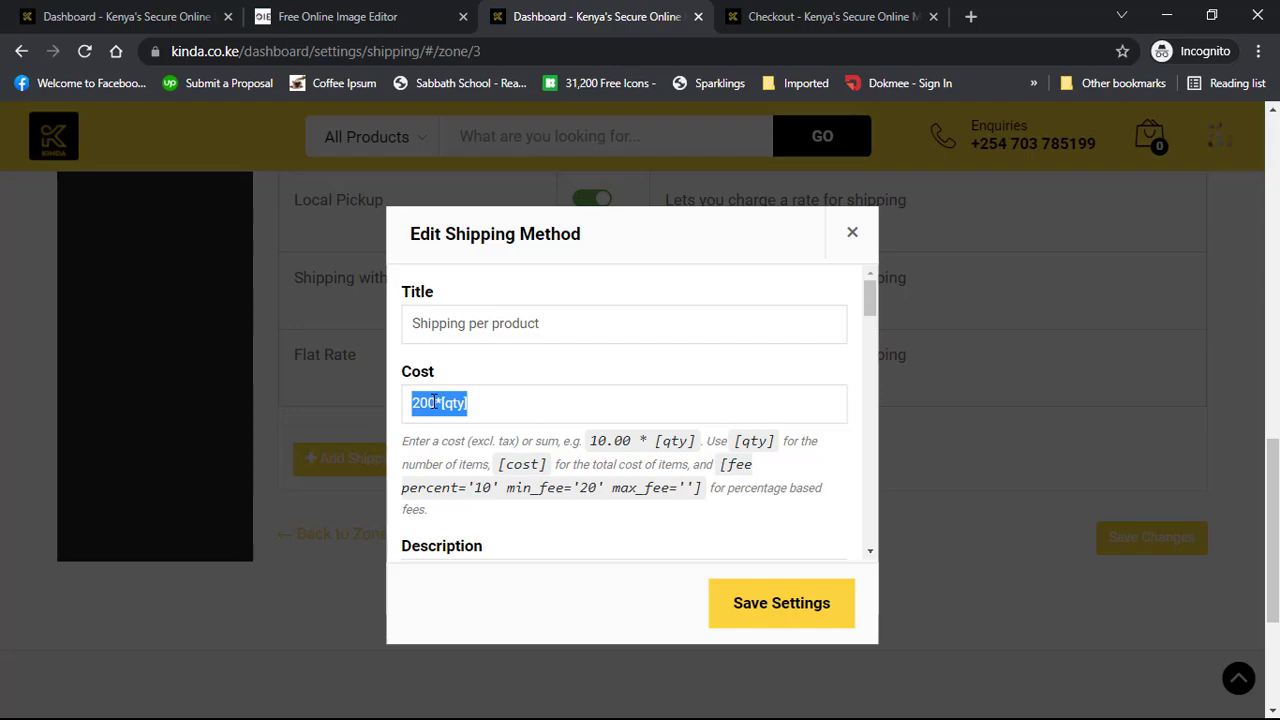
click(898, 90)
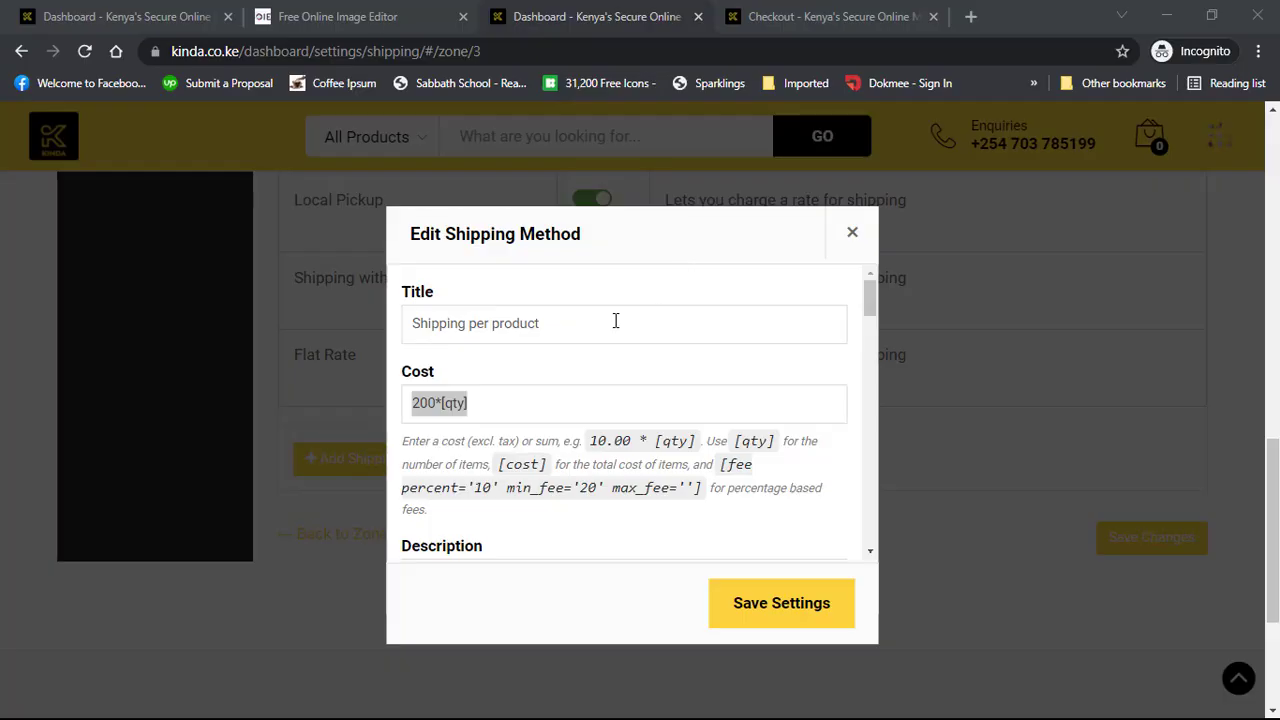
click(431, 403)
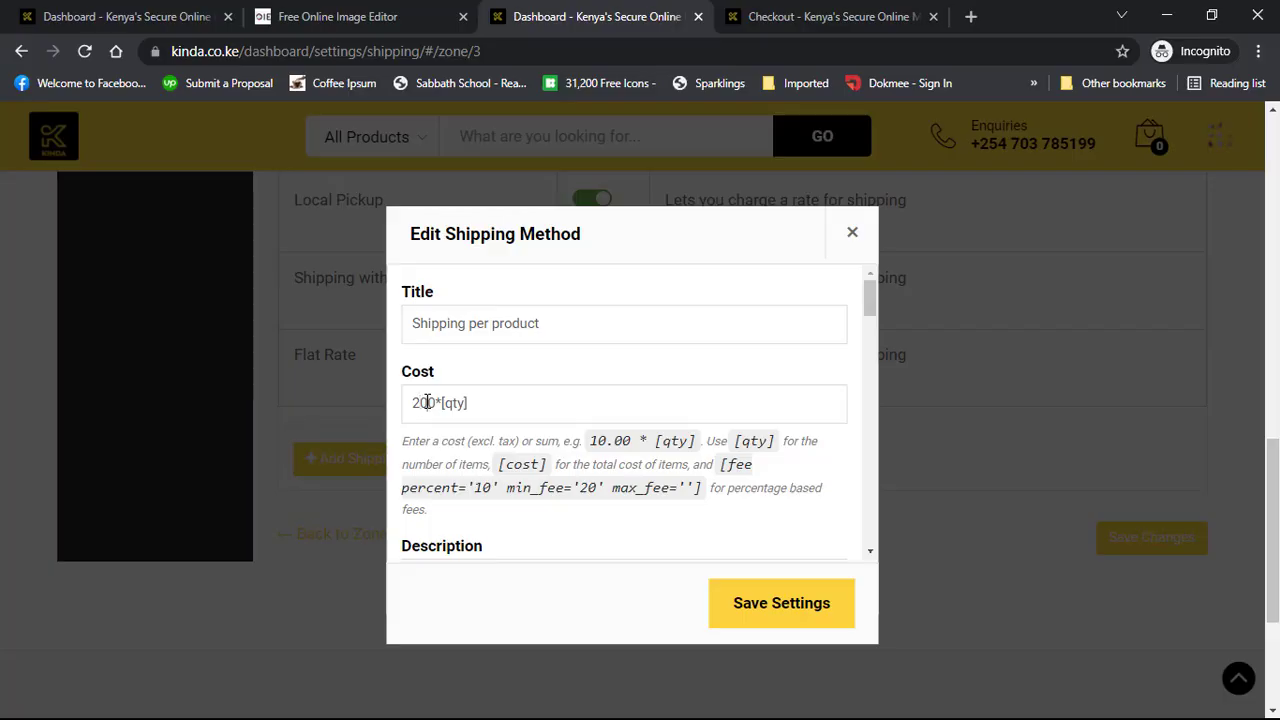
key(BackSpace)
key(BackSpace)
text(1)
Review the method description and save the Shipping per product settings.
scroll(607, 458, down, 1)
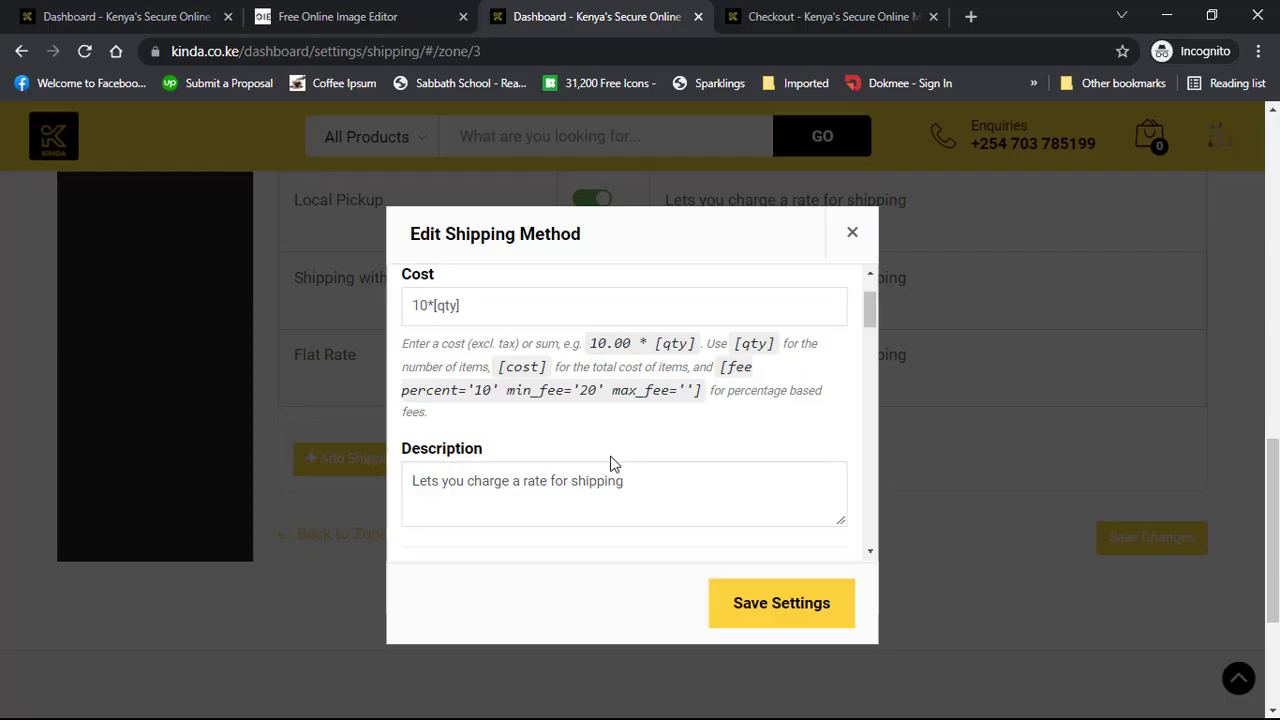
drag(670, 488, 406, 475)
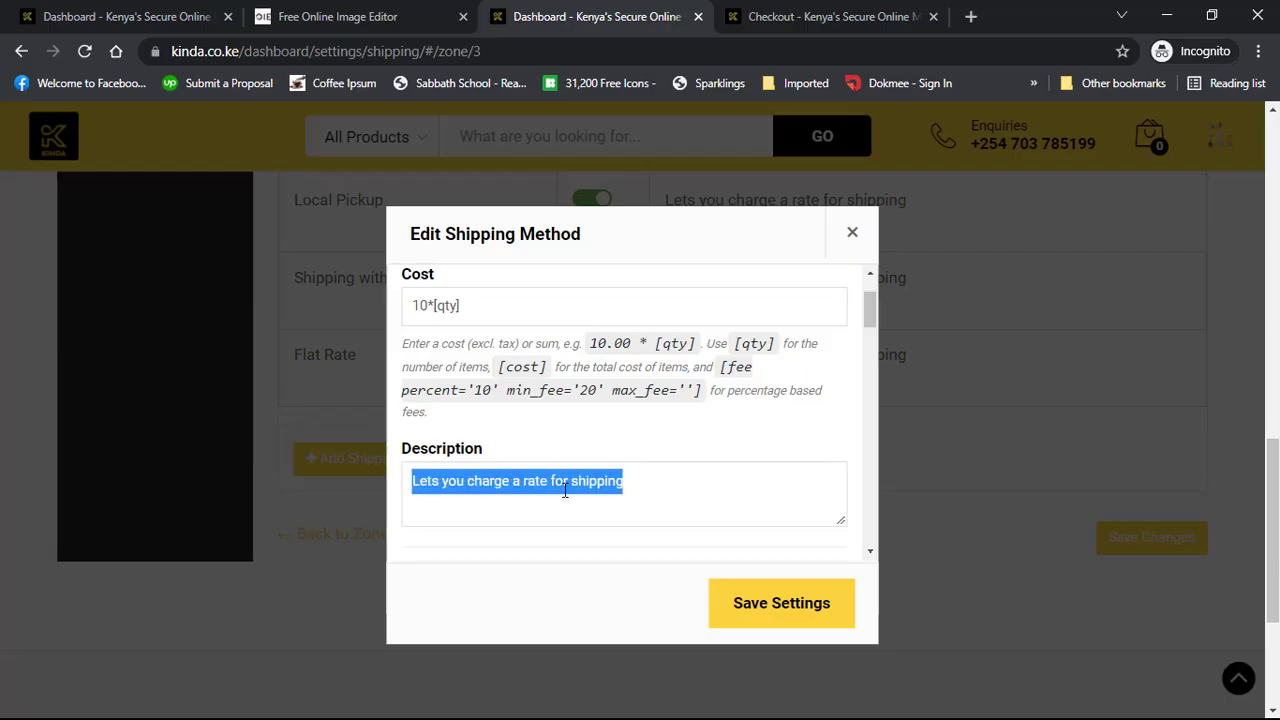
scroll(565, 492, down, 2)
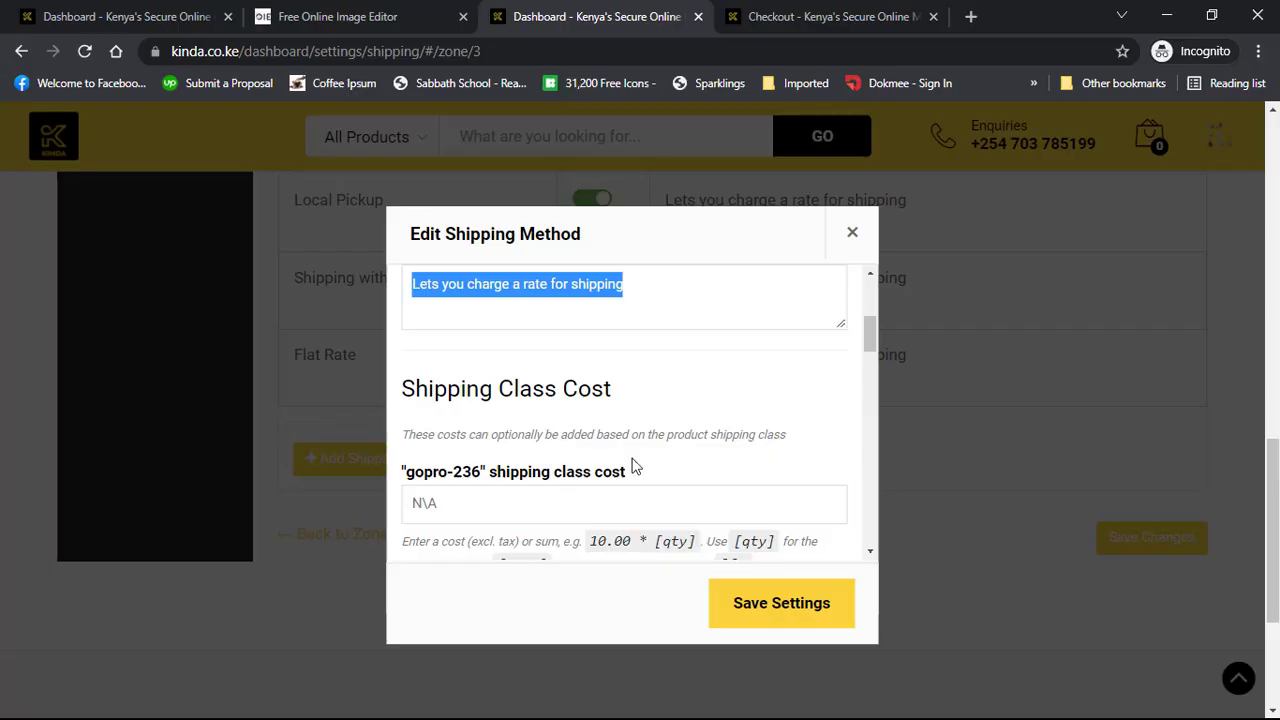
scroll(727, 435, up, 2)
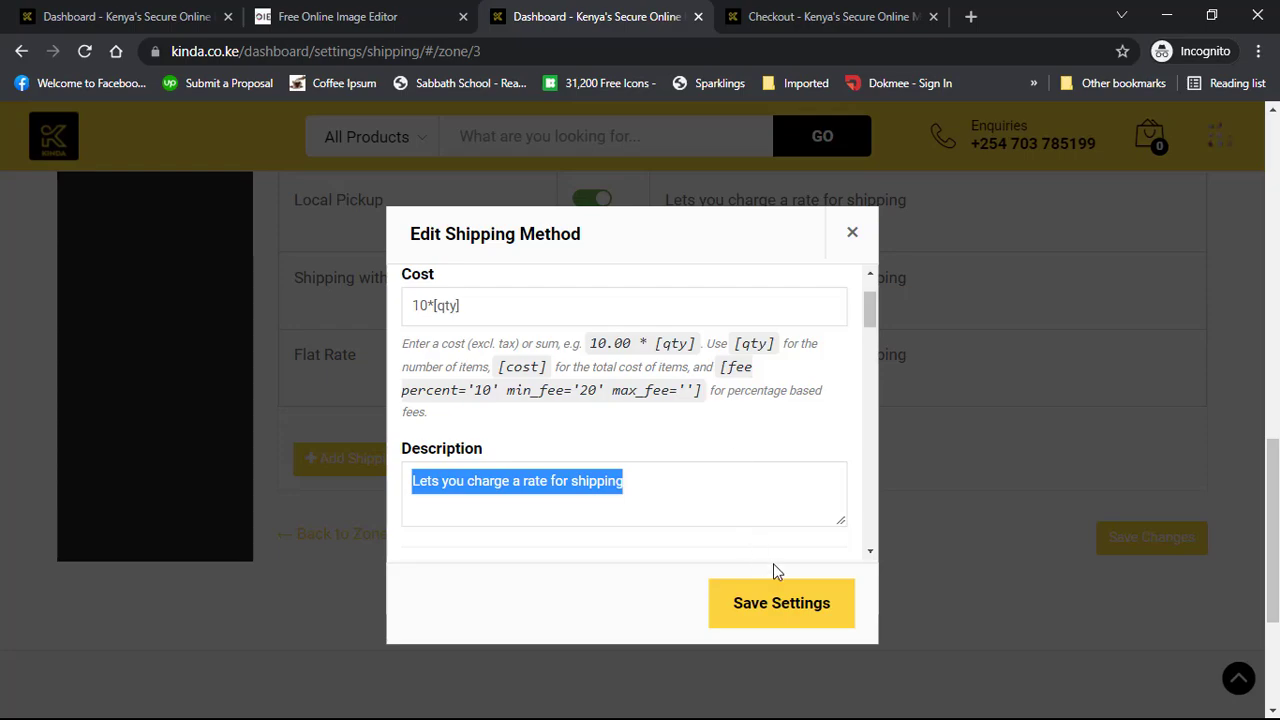
click(811, 606)
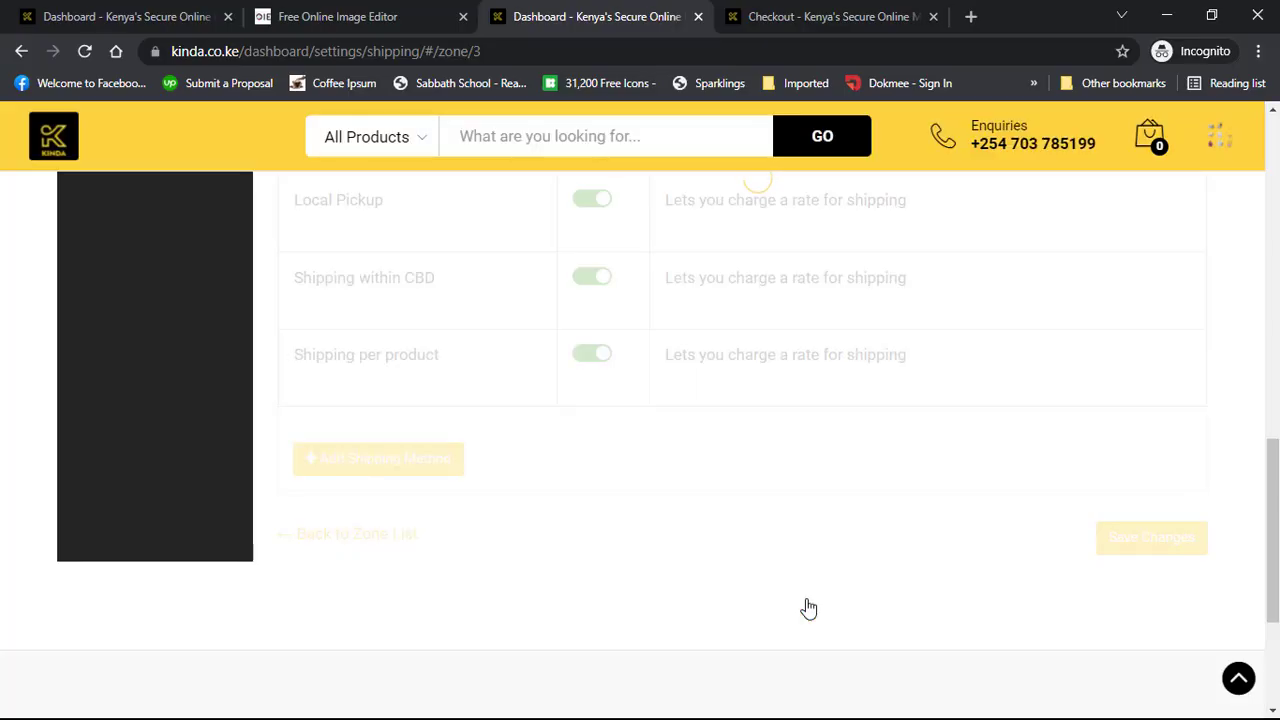
Add a fourth Flat Rate shipping method to the Kenya zone.
scroll(762, 562, up, 2)
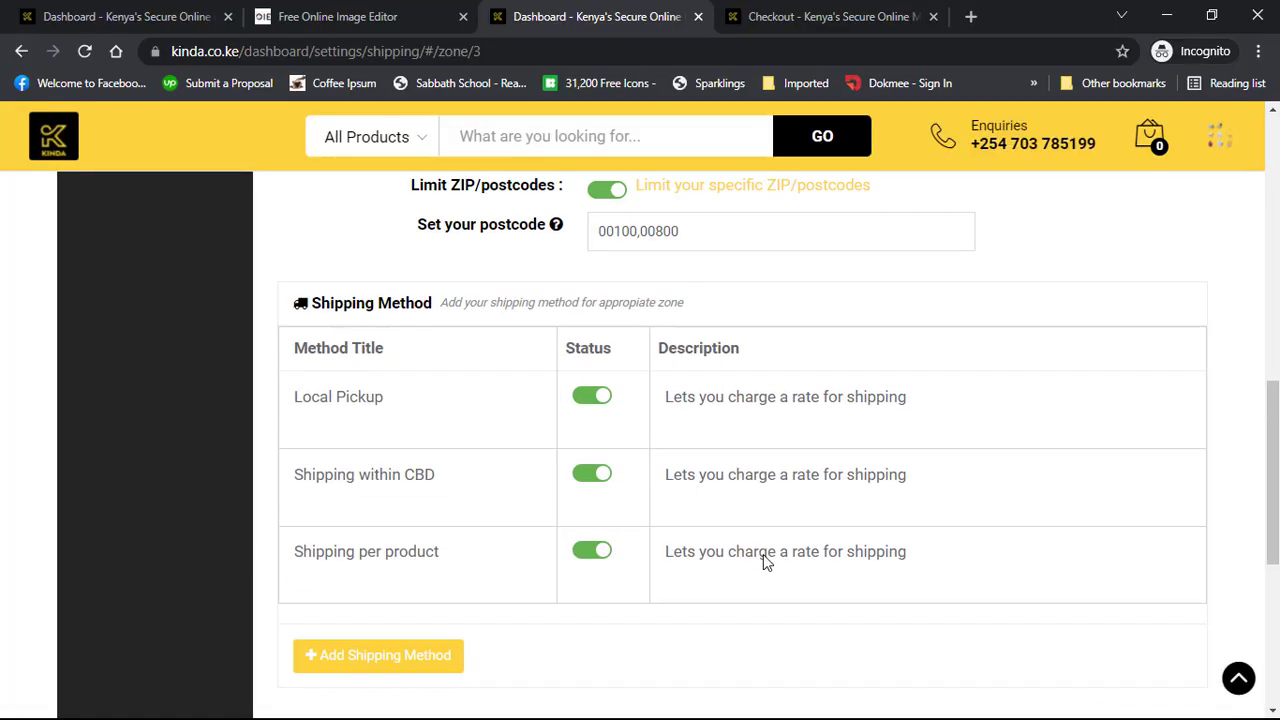
scroll(714, 558, down, 1)
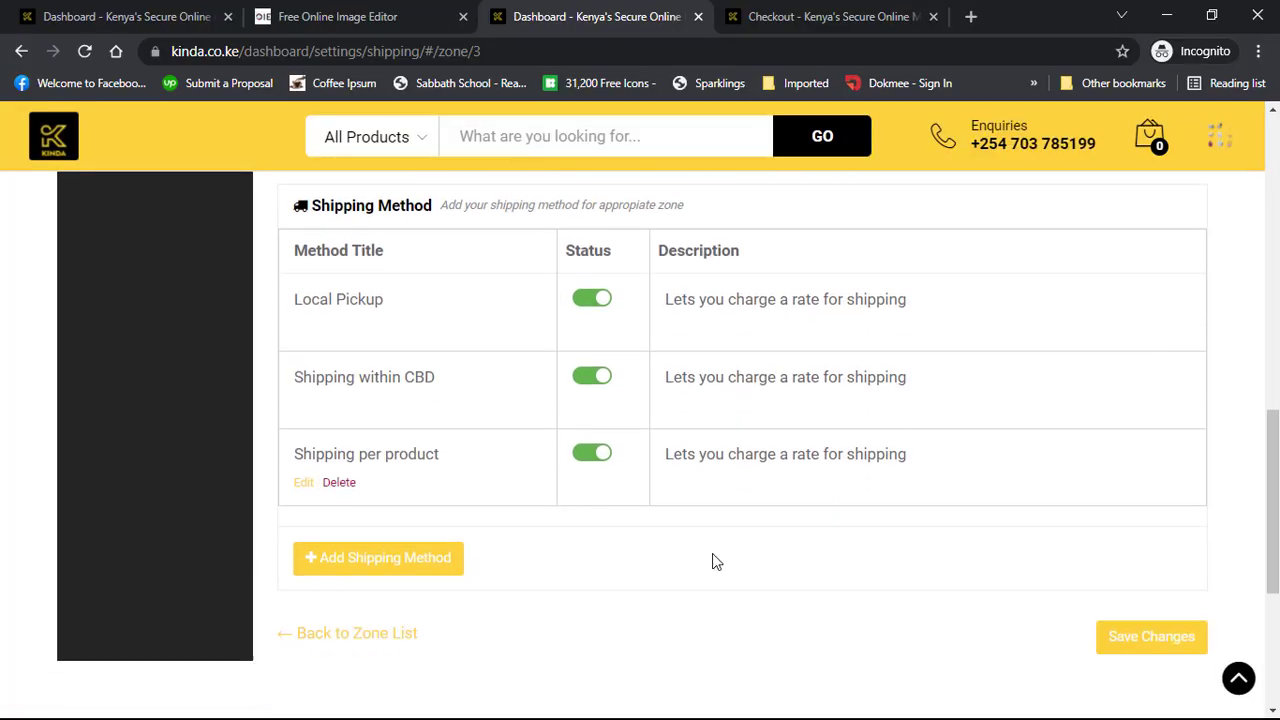
click(397, 561)
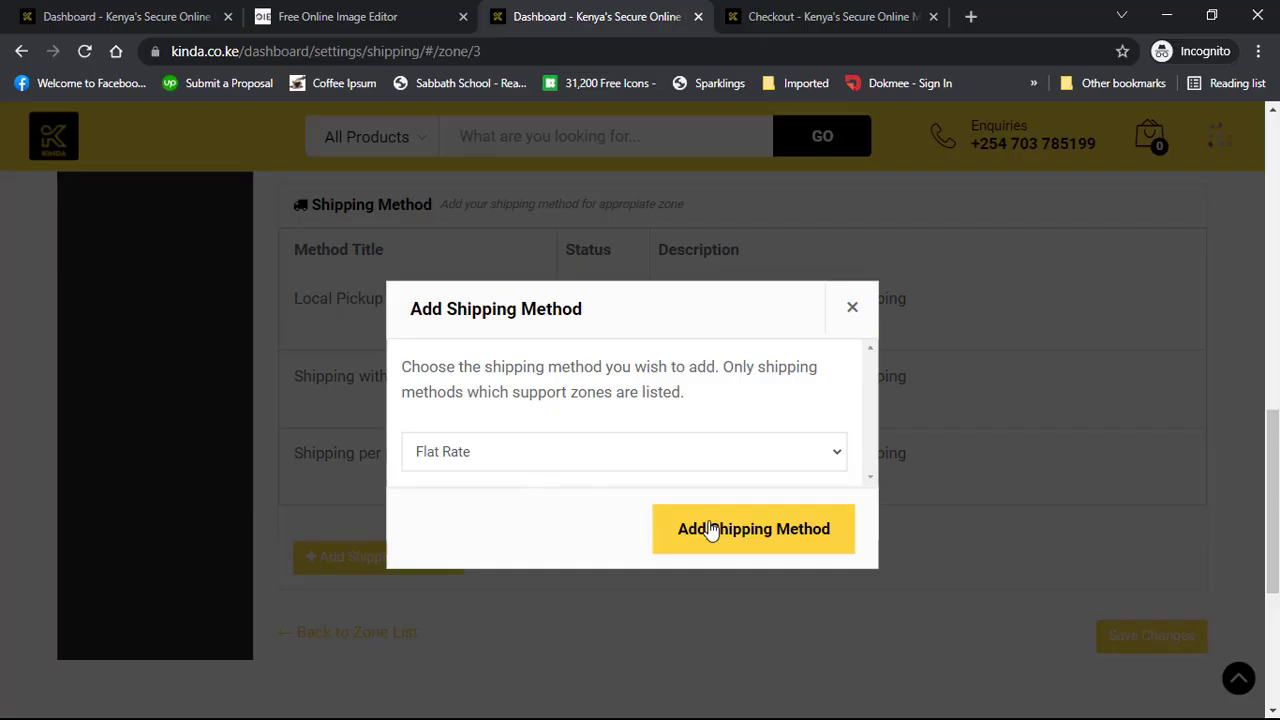
click(780, 517)
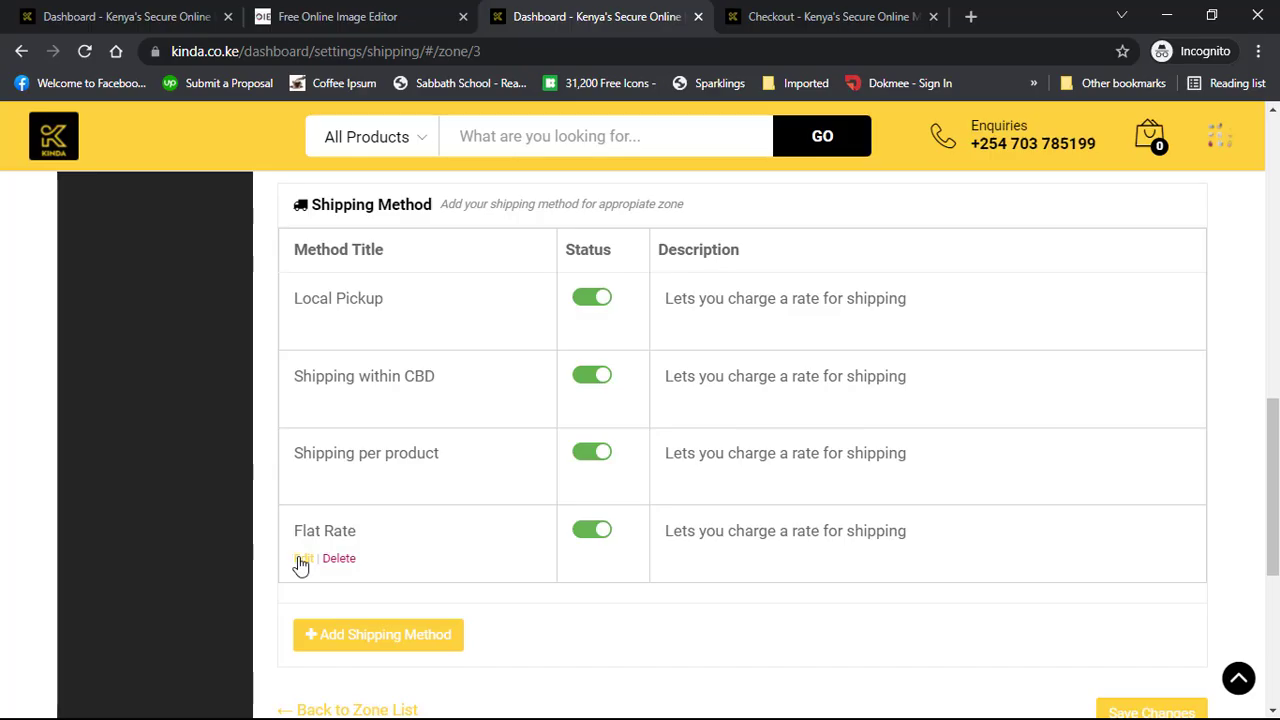
Retitle the new Flat Rate method 'Shipping per class', fixing the spelling via suggestions.
click(303, 558)
drag(506, 331, 398, 328)
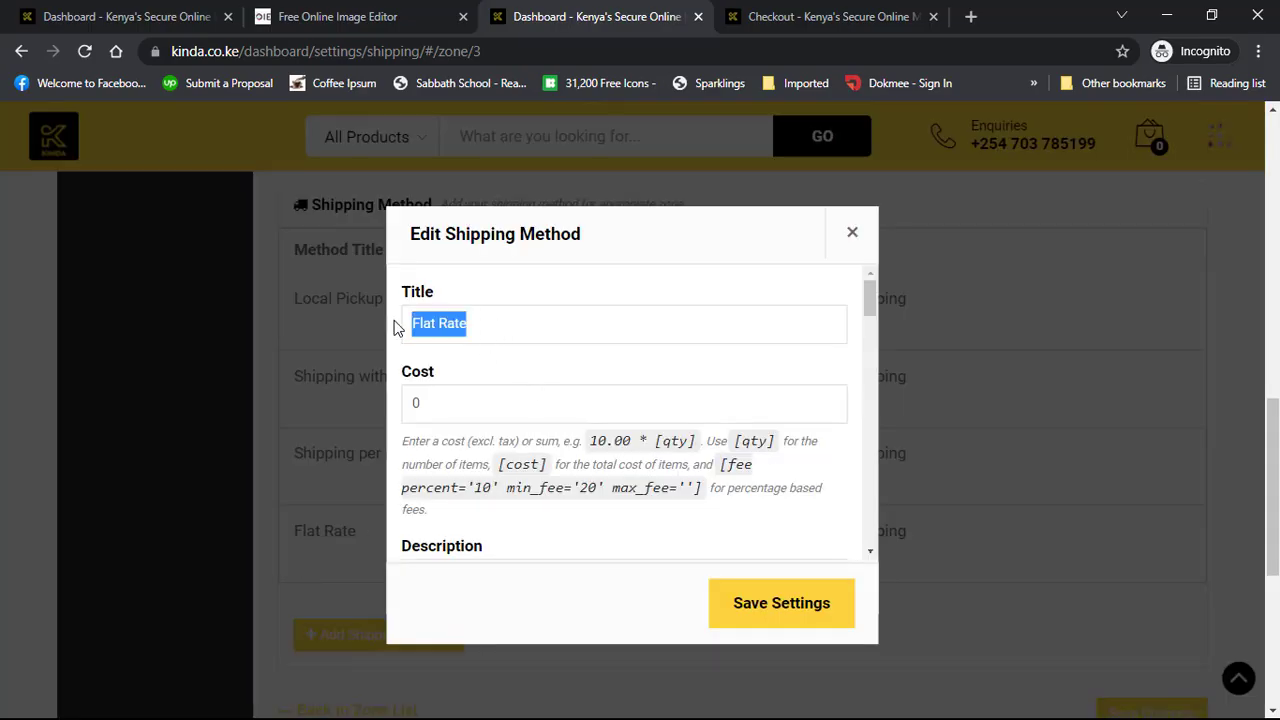
text(SHii)
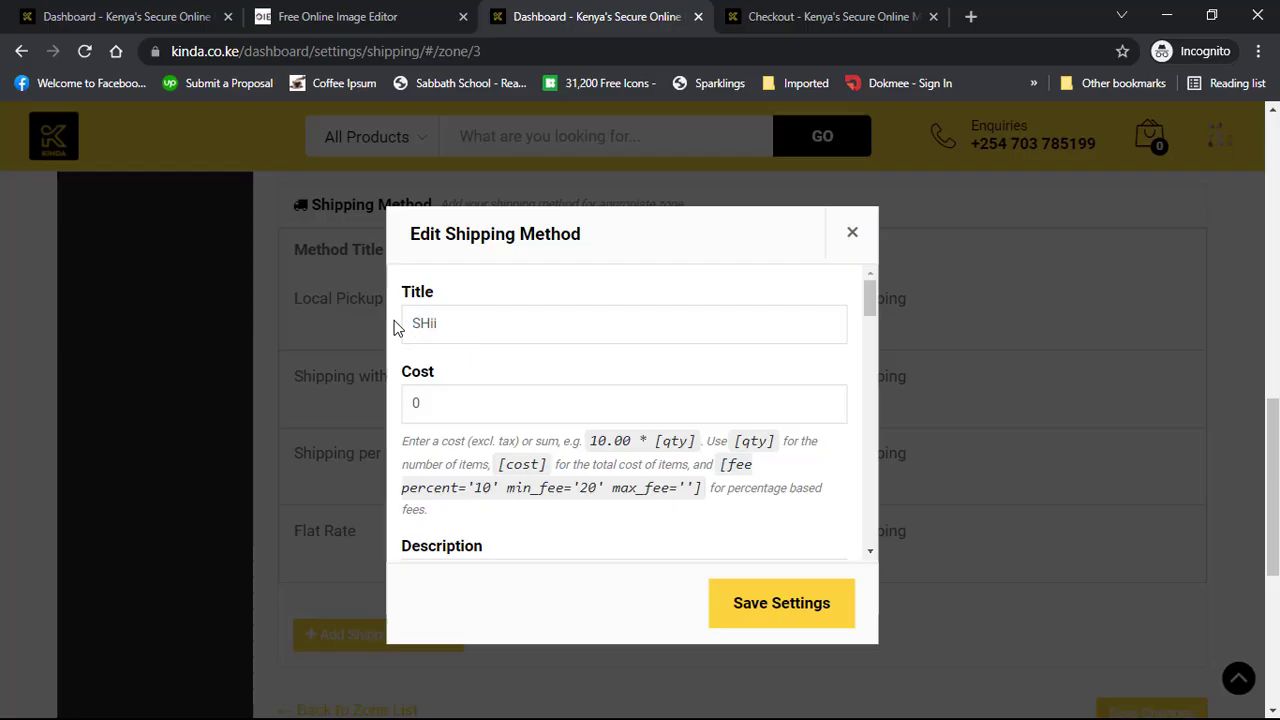
key(BackSpace)
key(BackSpace)
key(BackSpace)
text(hi)
text(pin)
text(per c)
right_click(434, 322)
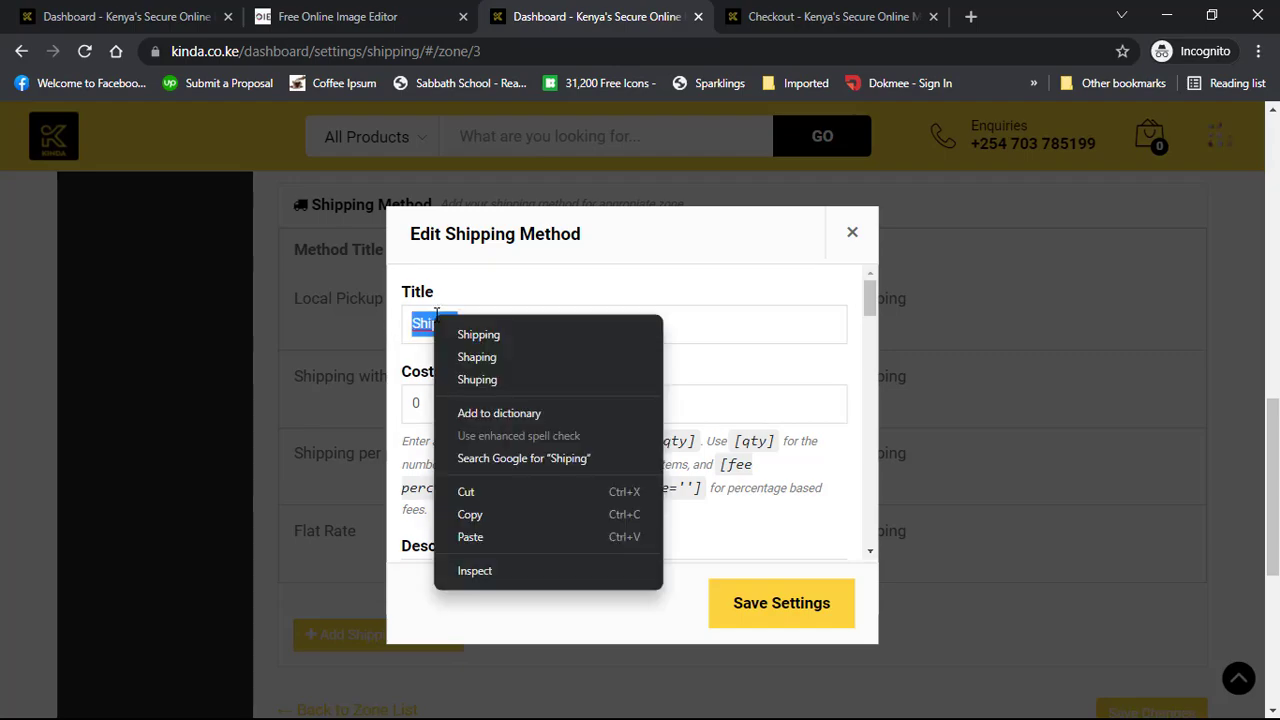
click(460, 336)
click(521, 322)
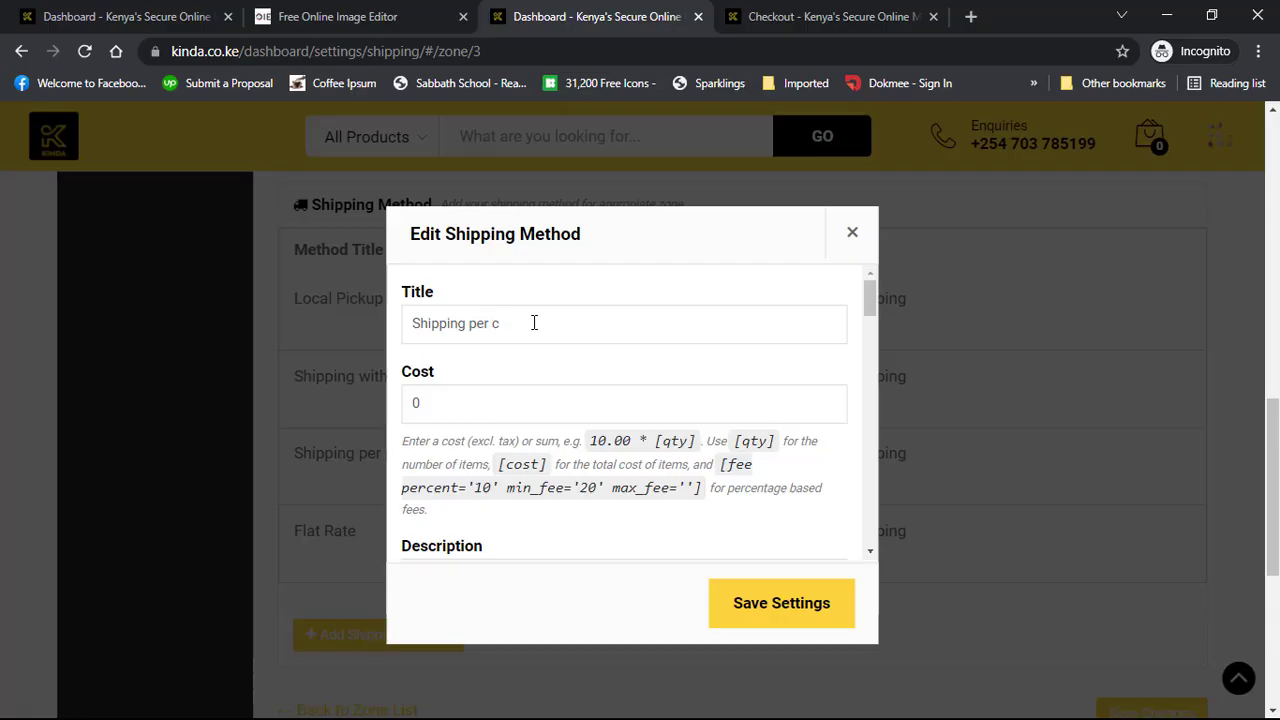
text(lass)
Set the Shipping per class cost to 500 and scroll to the shipping class costs.
scroll(515, 450, down, 3)
scroll(515, 455, up, 3)
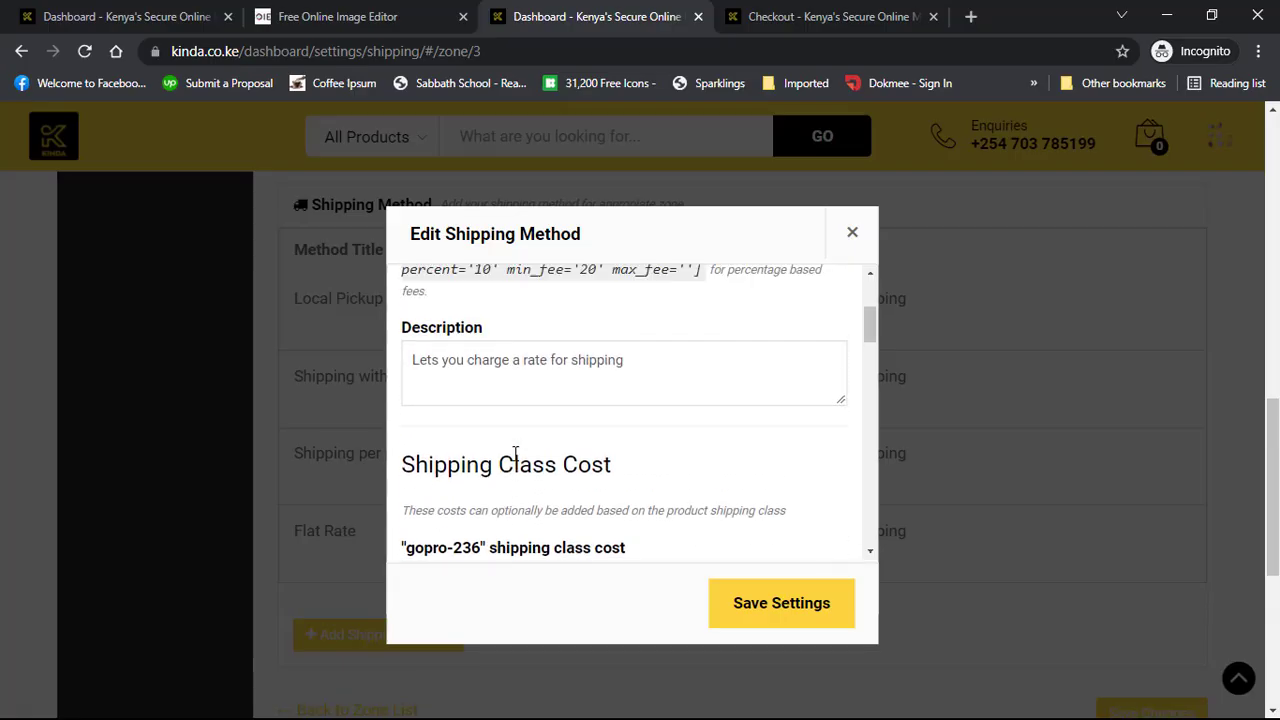
drag(432, 418, 407, 403)
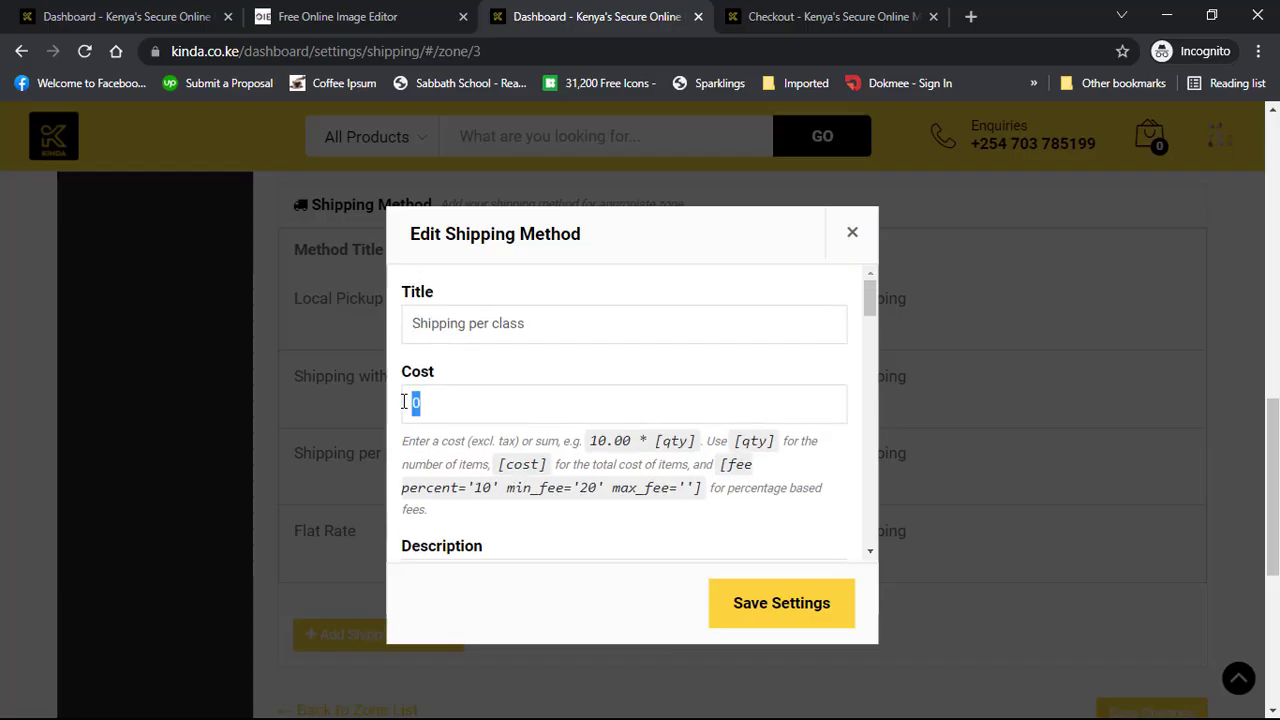
text(500)
scroll(514, 463, down, 3)
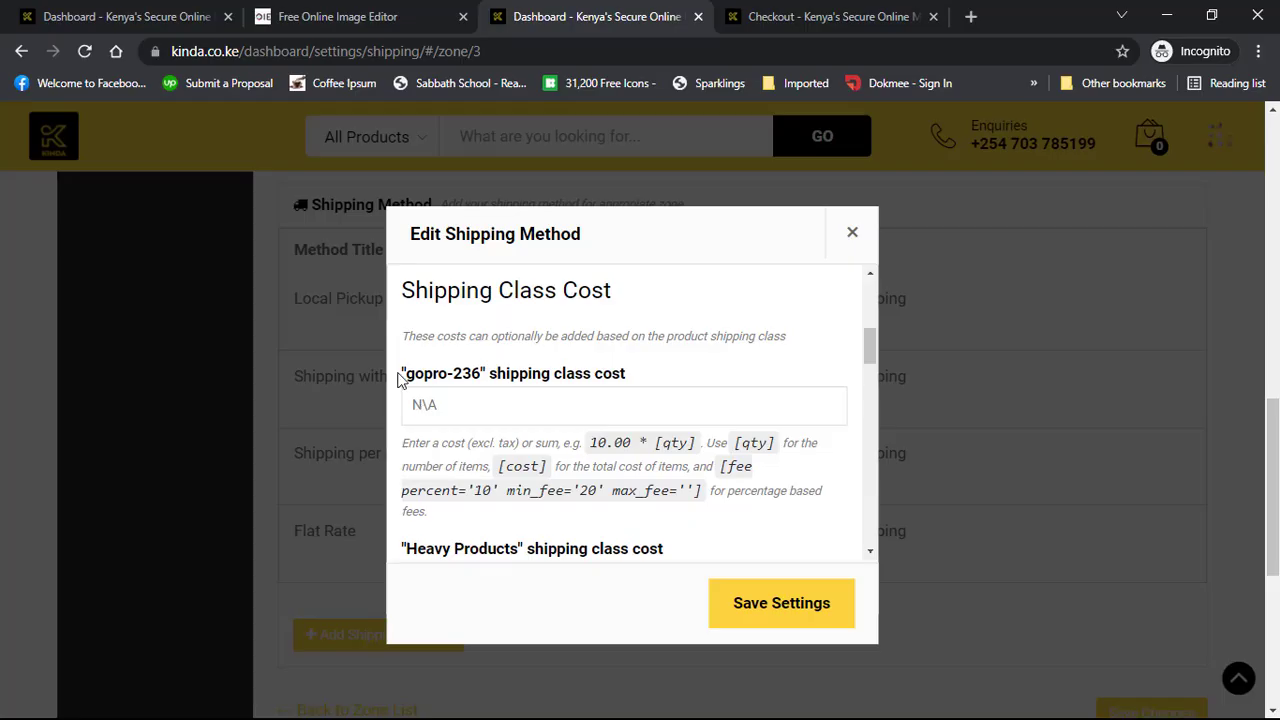
drag(402, 373, 623, 380)
scroll(622, 510, down, 1)
scroll(622, 510, down, 3)
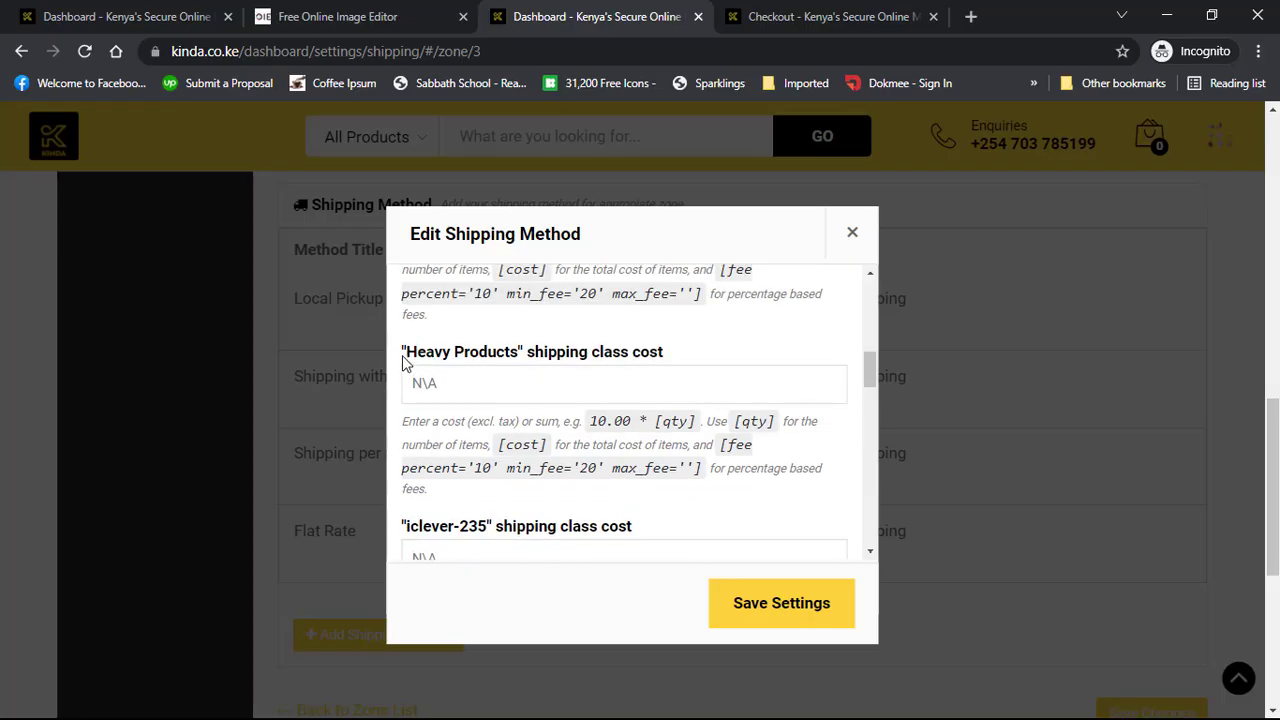
drag(402, 365, 698, 364)
Enter a Heavy Products class cost of 1500 and scroll down to the Per class calculation type.
click(560, 385)
text(1500)
scroll(571, 417, up, 3)
scroll(571, 417, down, 5)
scroll(571, 417, down, 4)
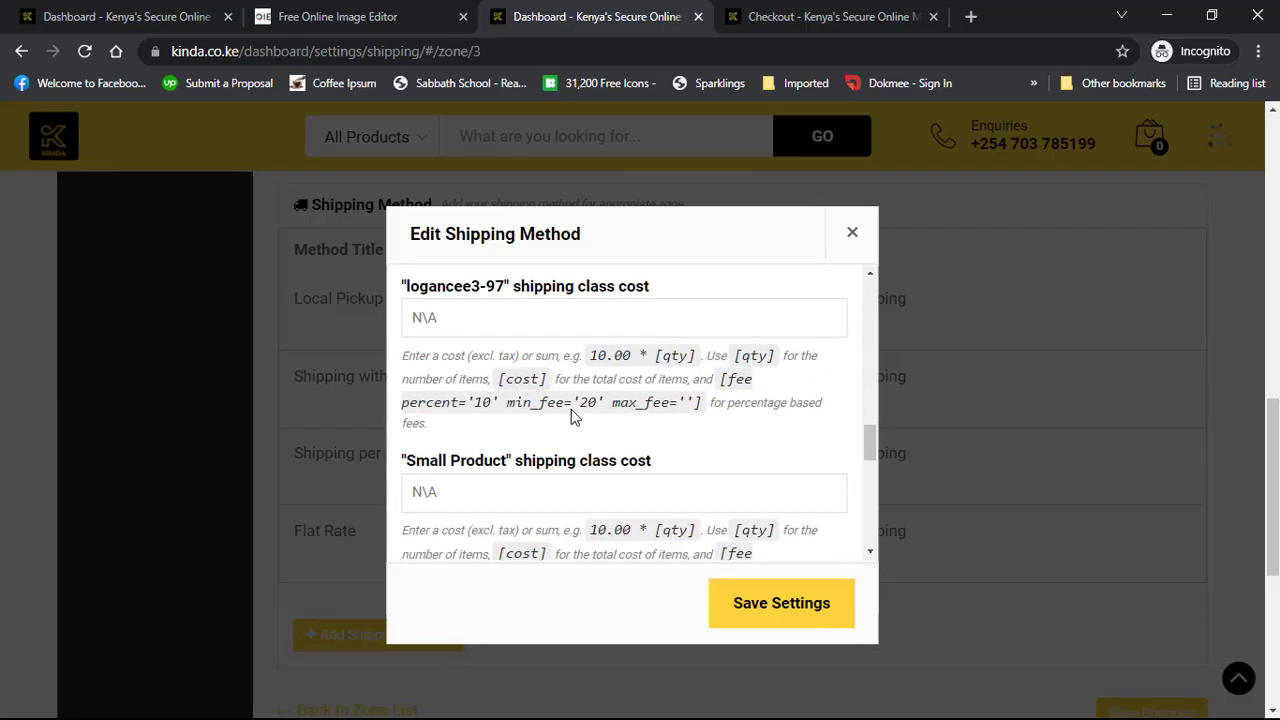
scroll(573, 420, up, 10)
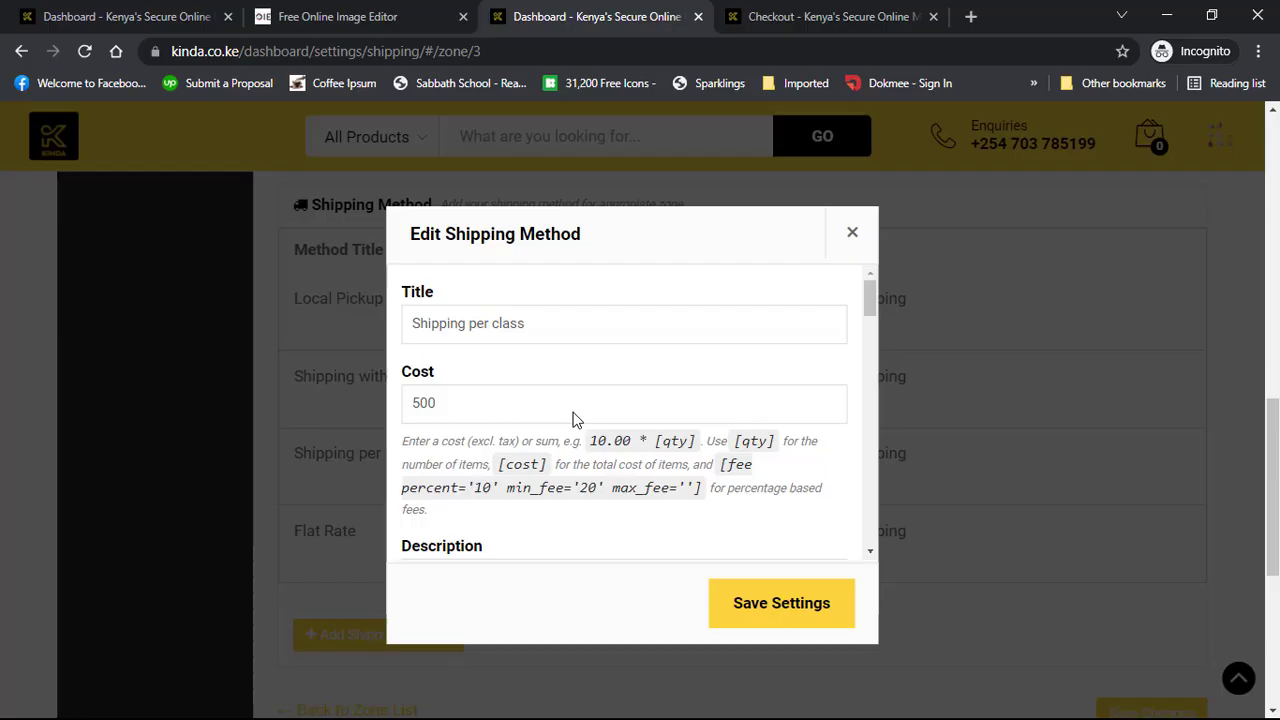
scroll(573, 420, down, 6)
scroll(574, 412, down, 5)
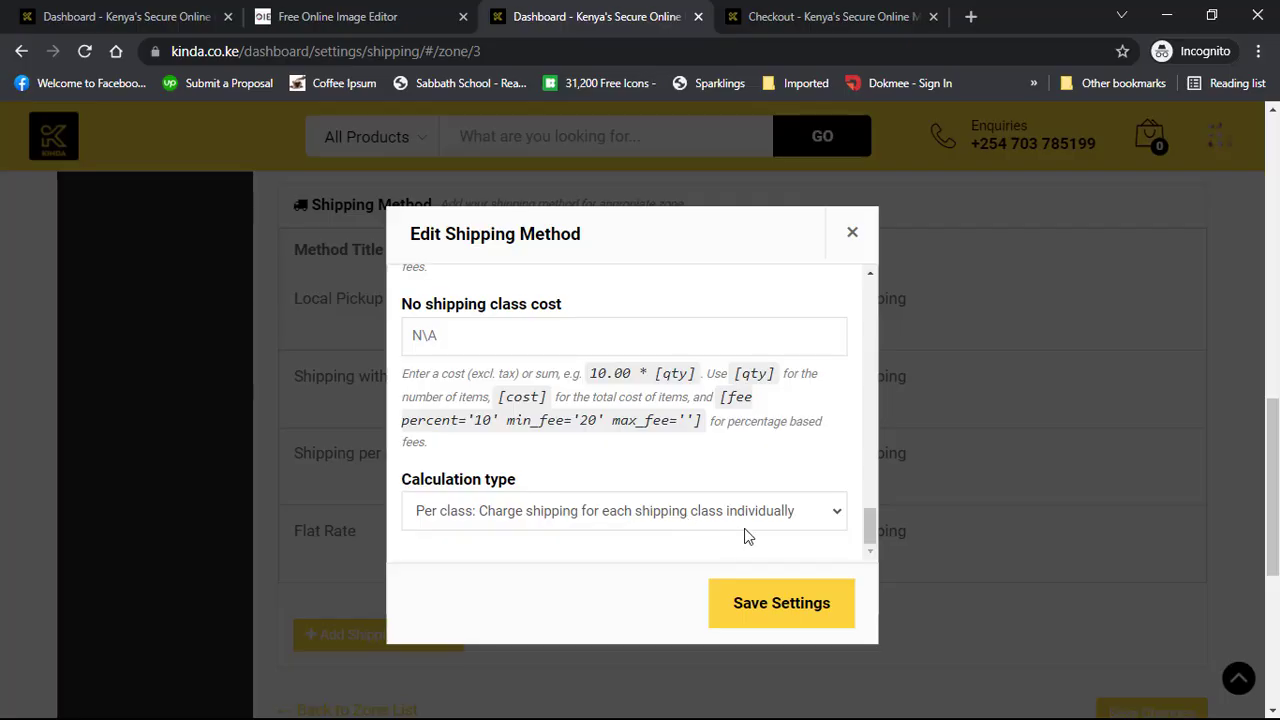
Save the Shipping per class method and confirm it is listed, enabled, as the fourth method.
click(781, 612)
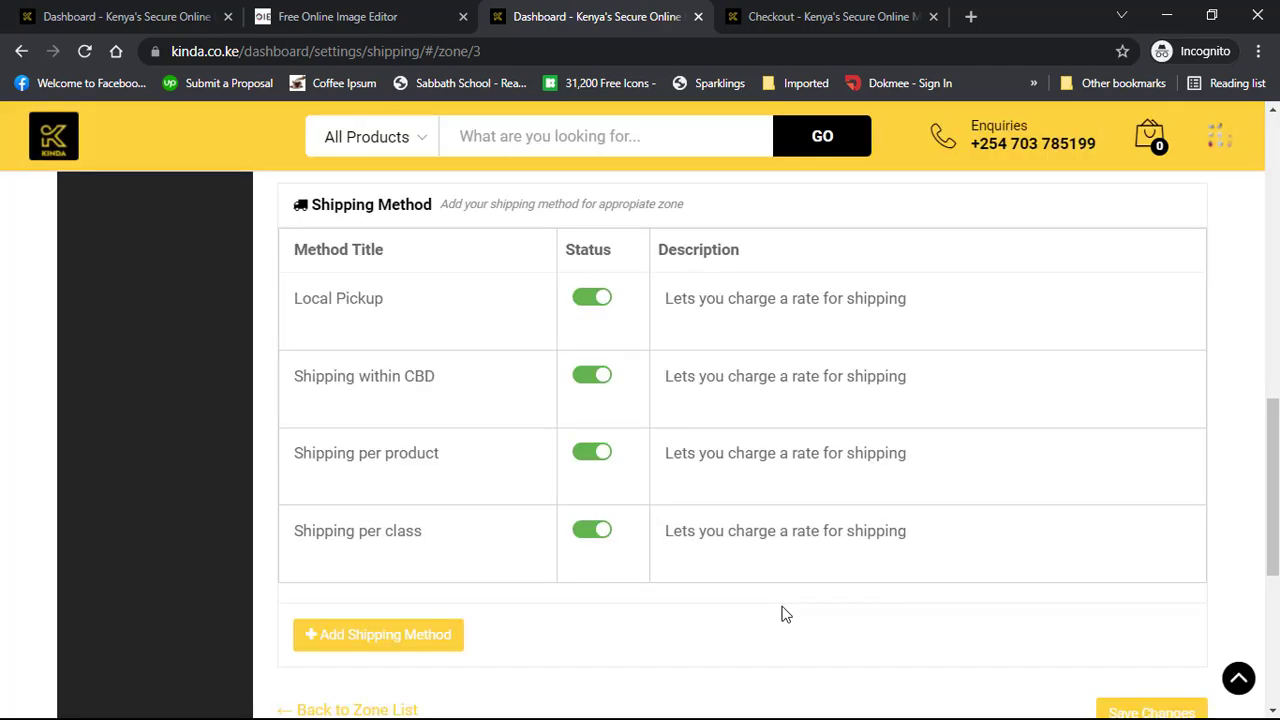
mouse_move(548, 560)
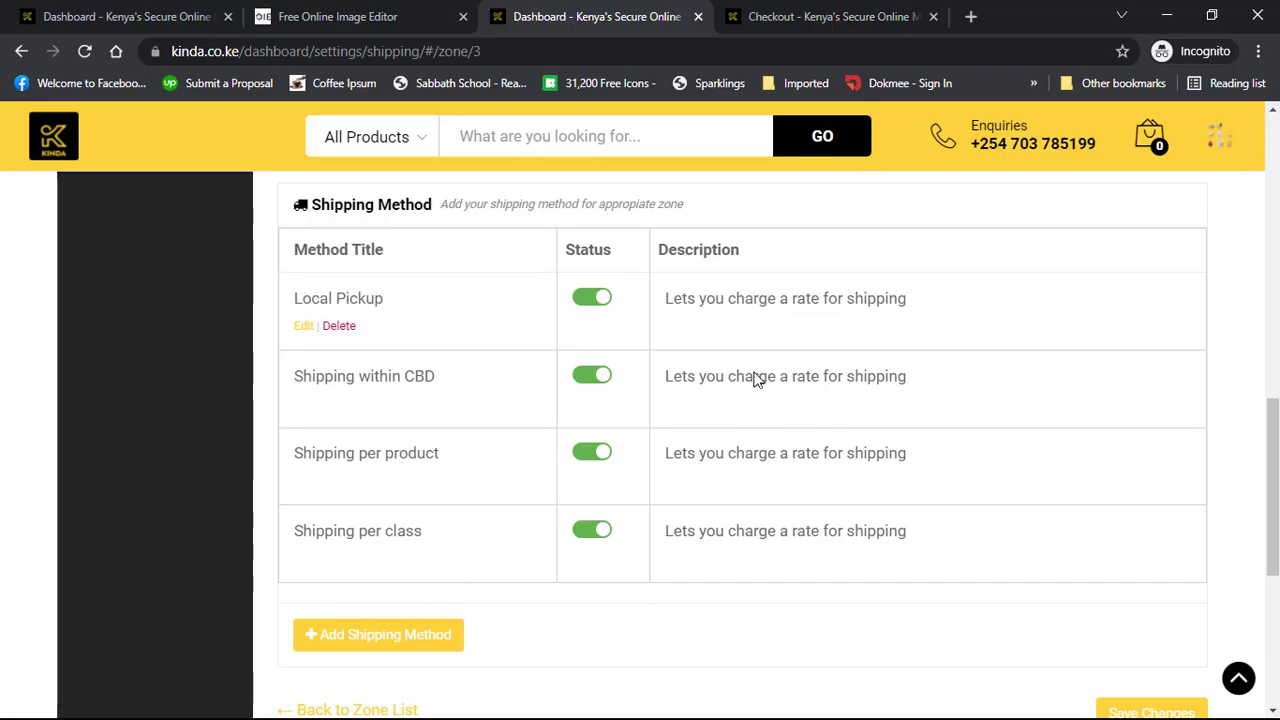
mouse_move(724, 538)
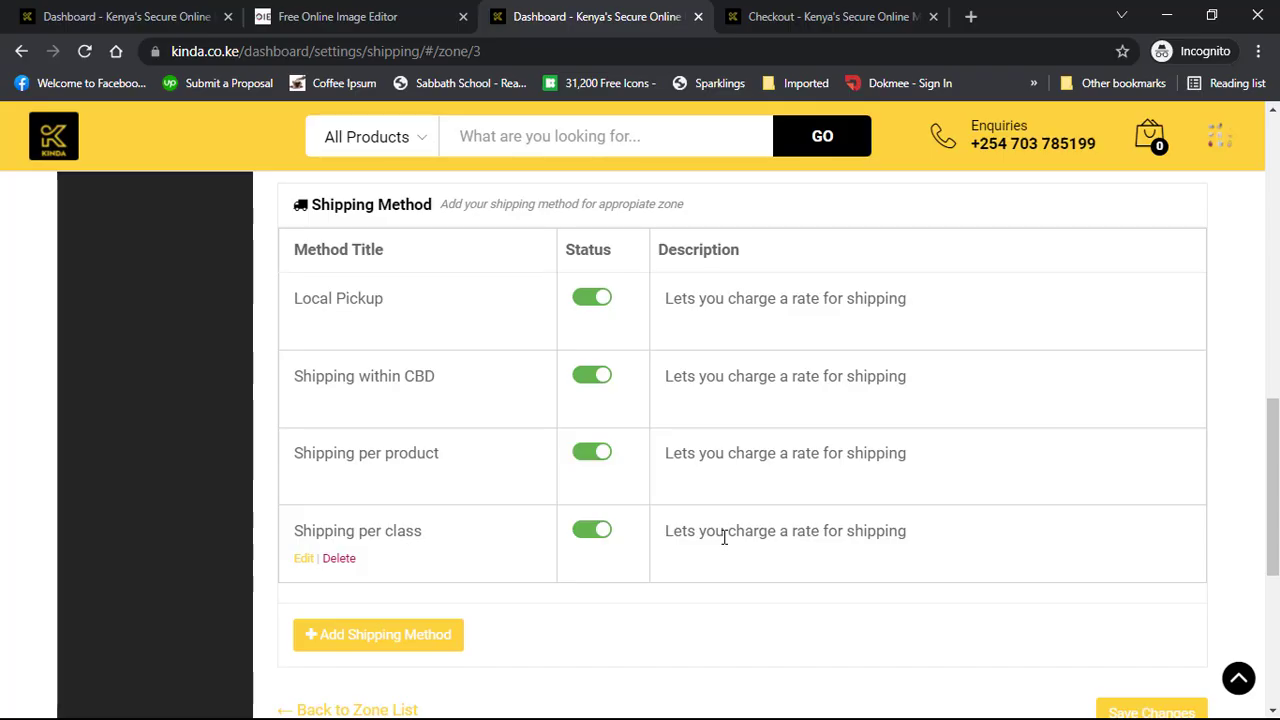
scroll(724, 537, up, 4)
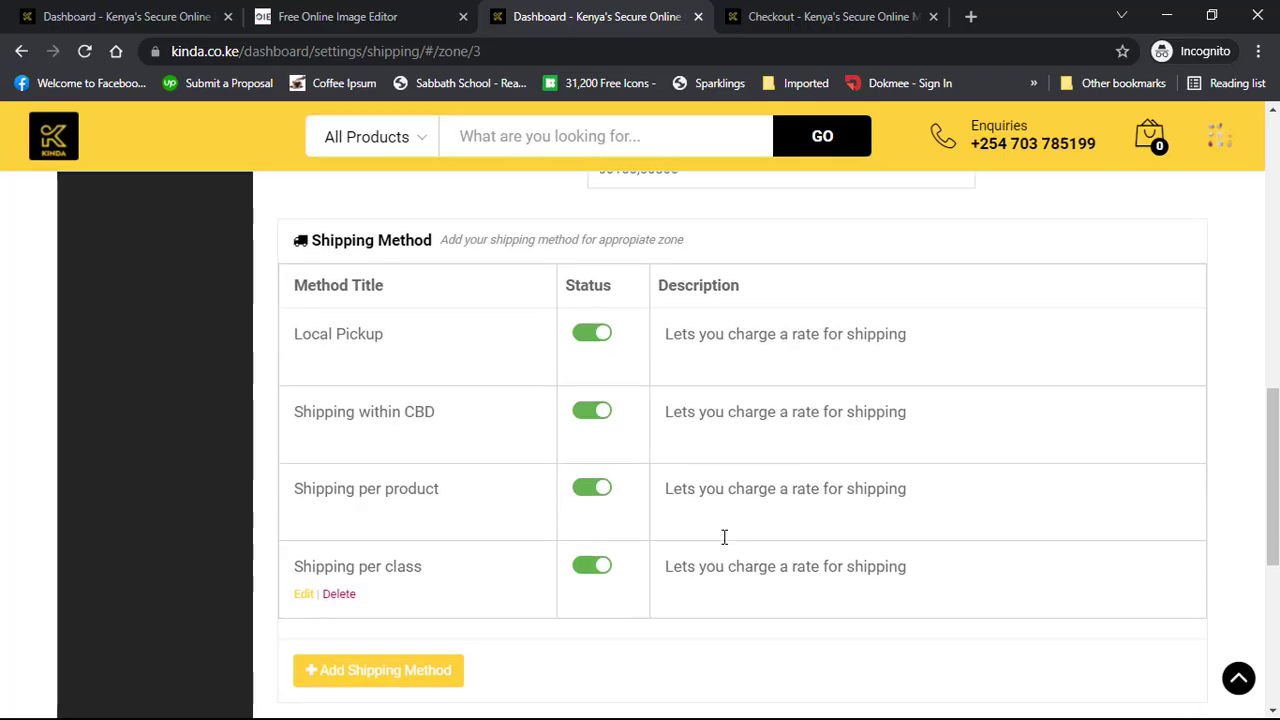